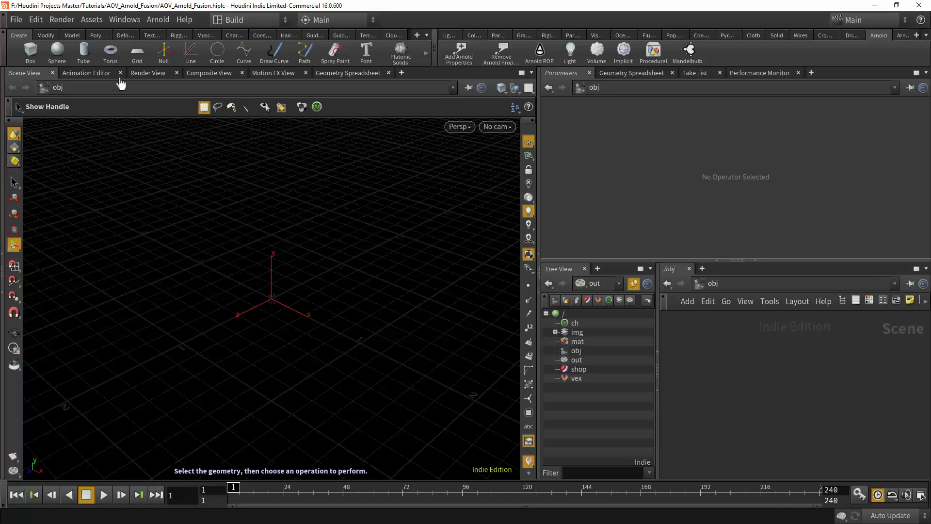
Create a grid, a sphere, a torus and a box as separate objects at the scene origin
{"action": "left_click", "coordinate": [137, 51]}
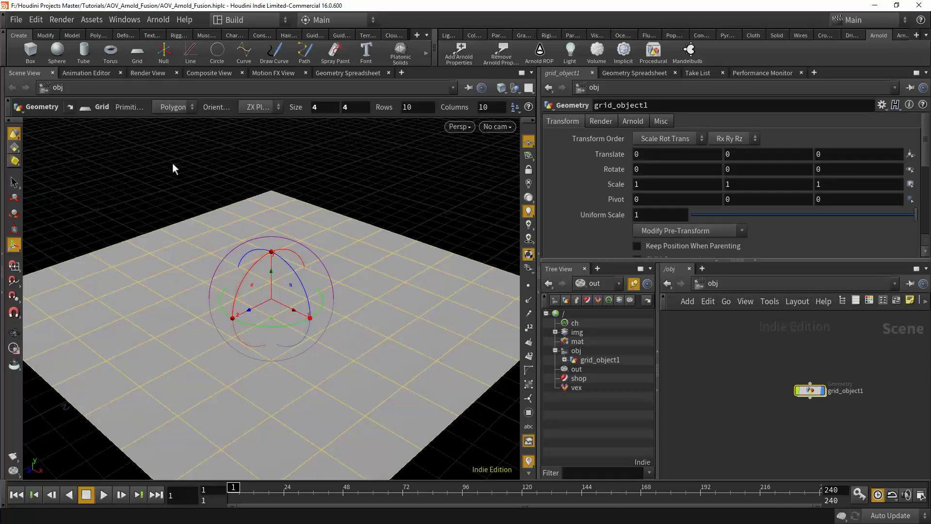
{"action": "left_click", "coordinate": [58, 52]}
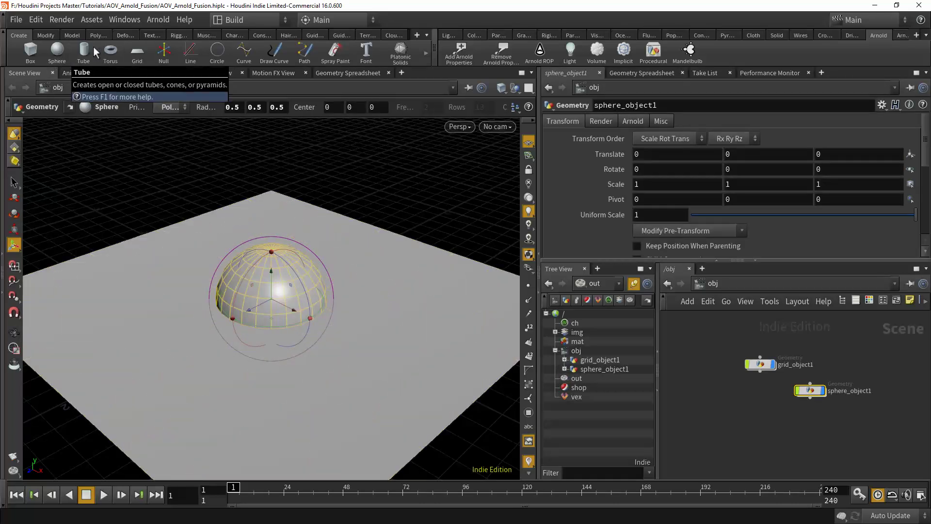
{"action": "left_click", "coordinate": [111, 51]}
{"action": "left_click", "coordinate": [30, 51]}
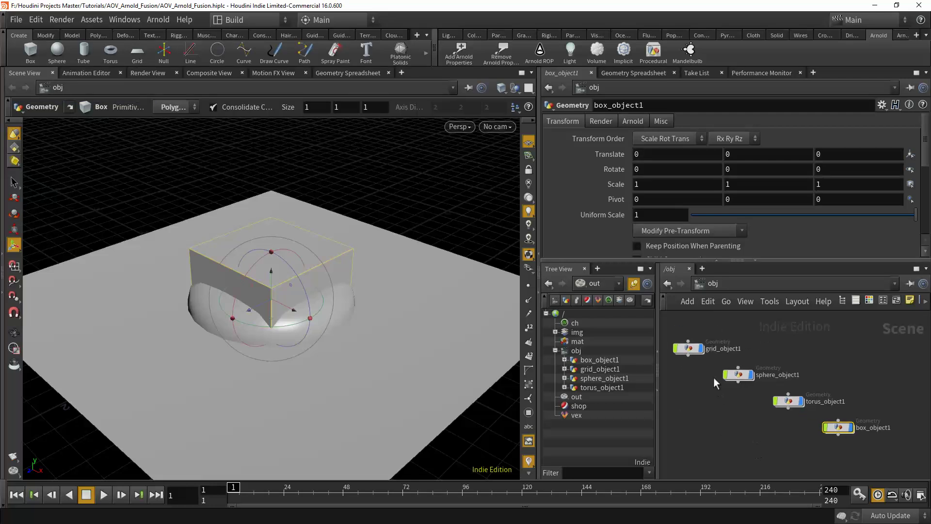
Set the grid object's uniform scale to 10
{"action": "left_click", "coordinate": [698, 353]}
{"action": "left_click_drag", "start_coordinate": [652, 216], "coordinate": [587, 214]}
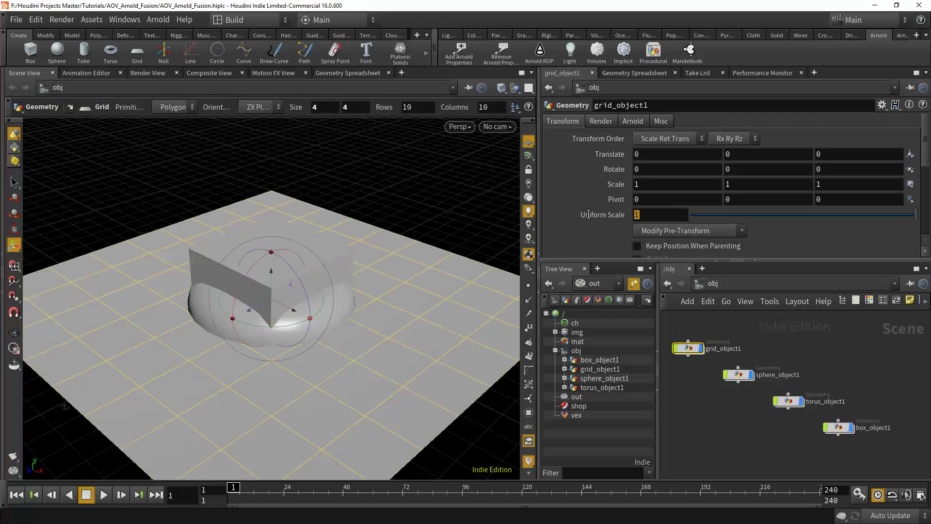
{"action": "type", "text": "10"}
{"action": "key", "text": "Return"}
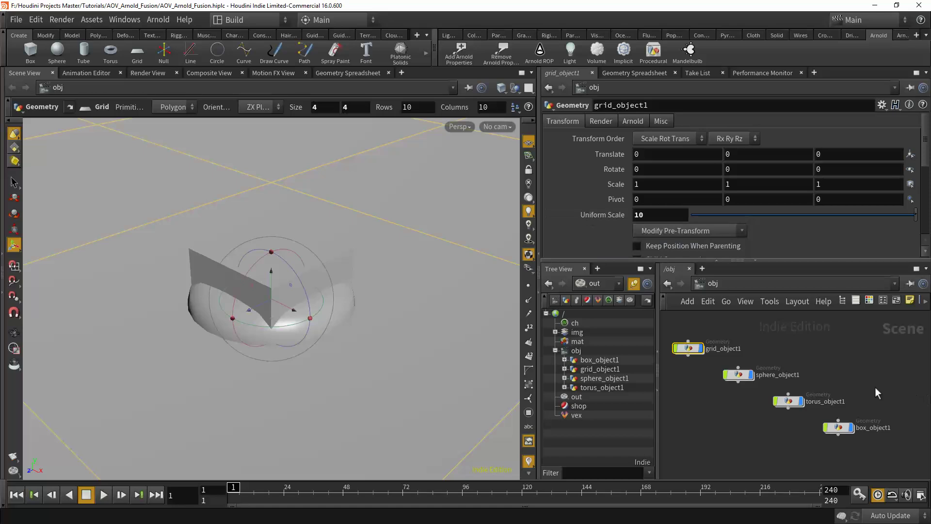
{"action": "key", "text": "Escape"}
{"action": "right_click_drag", "start_coordinate": [299, 318], "coordinate": [183, 337], "text": "alt"}
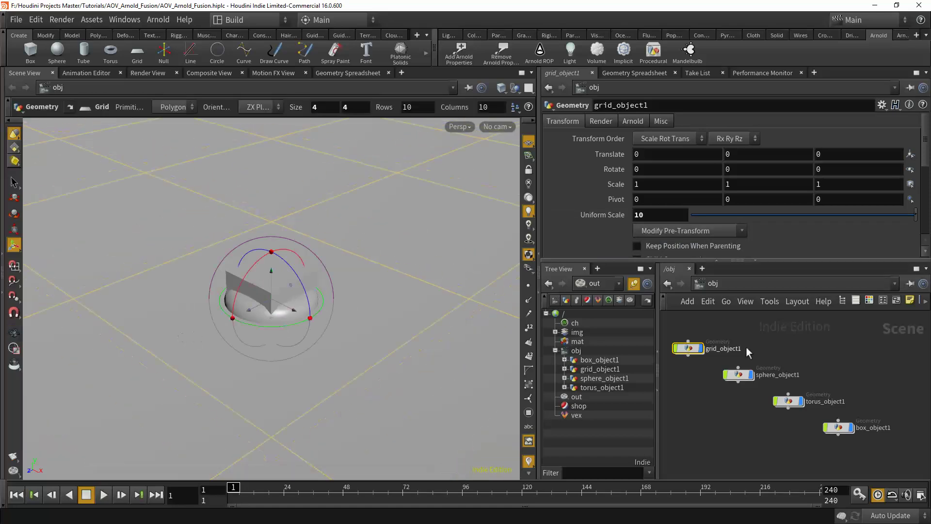
Move the sphere back to about -1.58 in Z and raise it to about 0.38 in Y
{"action": "left_click", "coordinate": [737, 376]}
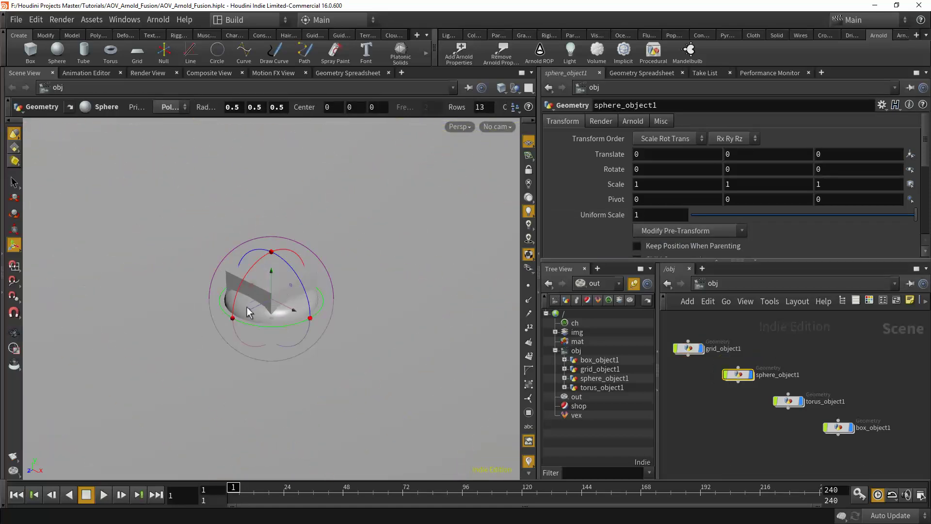
{"action": "left_click_drag", "start_coordinate": [245, 312], "coordinate": [318, 271]}
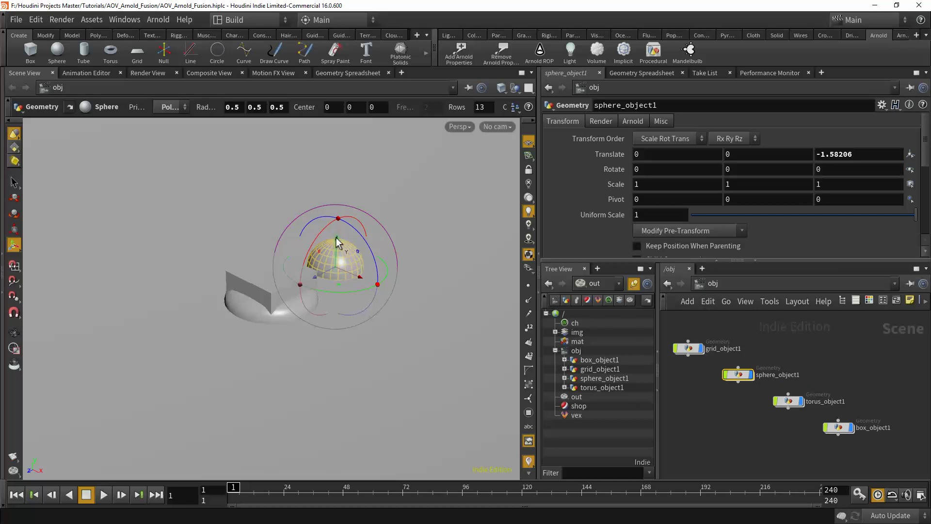
{"action": "left_click_drag", "start_coordinate": [337, 238], "coordinate": [340, 222]}
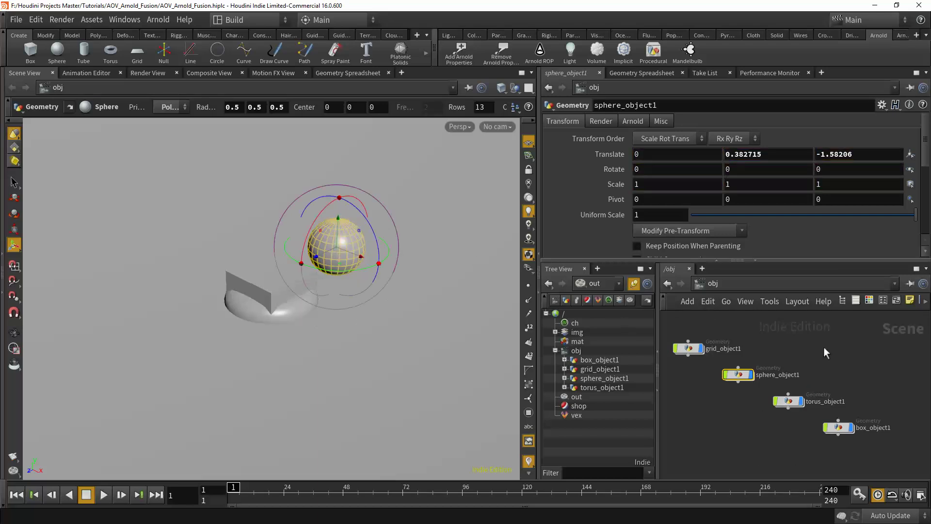
Move the torus to about -1.39 in X and raise it to about 0.21 in Y
{"action": "left_click", "coordinate": [787, 401]}
{"action": "left_click_drag", "start_coordinate": [294, 309], "coordinate": [239, 275]}
{"action": "mouse_move", "coordinate": [212, 245]}
{"action": "left_mouse_down"}
{"action": "mouse_move", "coordinate": [215, 222]}
{"action": "mouse_move", "coordinate": [217, 231]}
{"action": "left_mouse_up"}
{"action": "key", "text": "r"}
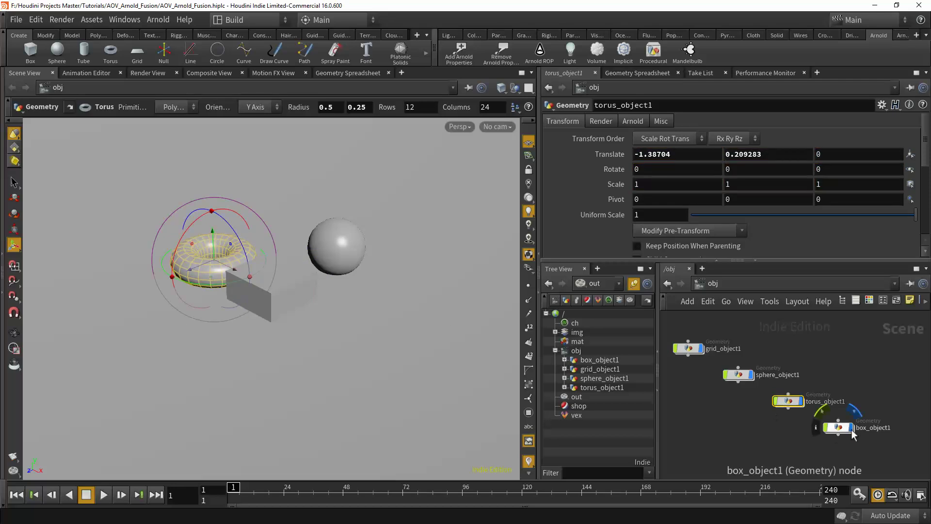
Move the box along the X axis to about 1.41
{"action": "left_click", "coordinate": [836, 429]}
{"action": "left_click_drag", "start_coordinate": [294, 311], "coordinate": [278, 353]}
{"action": "key", "text": "Escape"}
{"action": "right_click_drag", "start_coordinate": [278, 352], "coordinate": [335, 322]}
{"action": "middle_click_drag", "start_coordinate": [260, 326], "coordinate": [231, 367]}
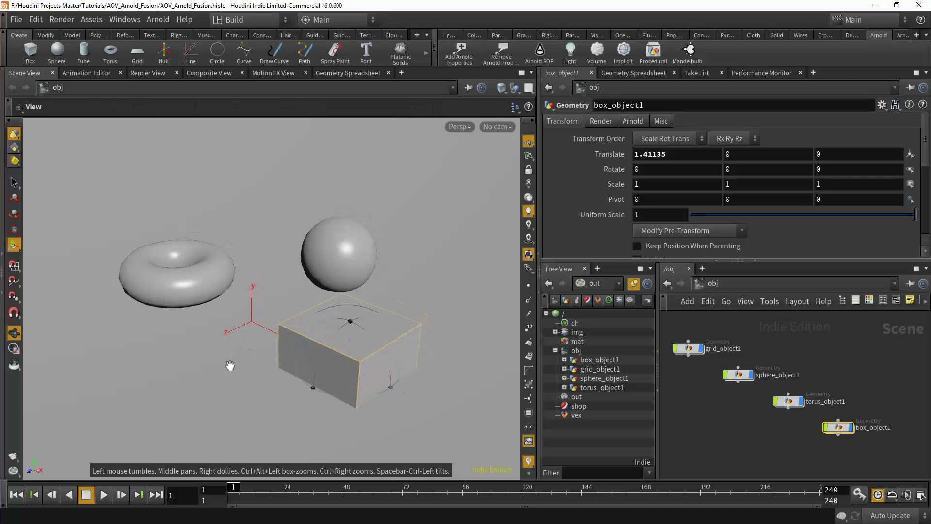
{"action": "left_click_drag", "start_coordinate": [231, 367], "coordinate": [248, 365]}
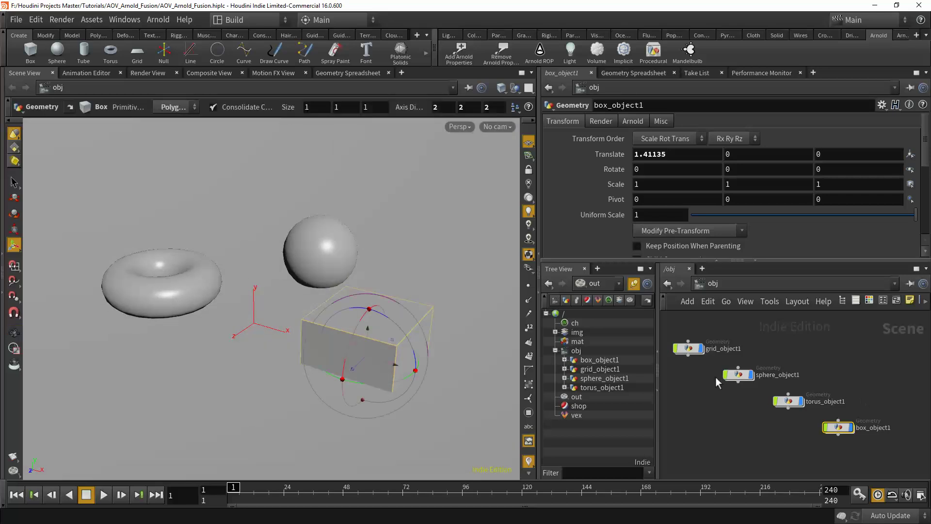
Shift the sphere to about -0.33 in X and raise the box to about 0.46 in Y
{"action": "left_click", "coordinate": [735, 376]}
{"action": "left_click_drag", "start_coordinate": [345, 259], "coordinate": [323, 255]}
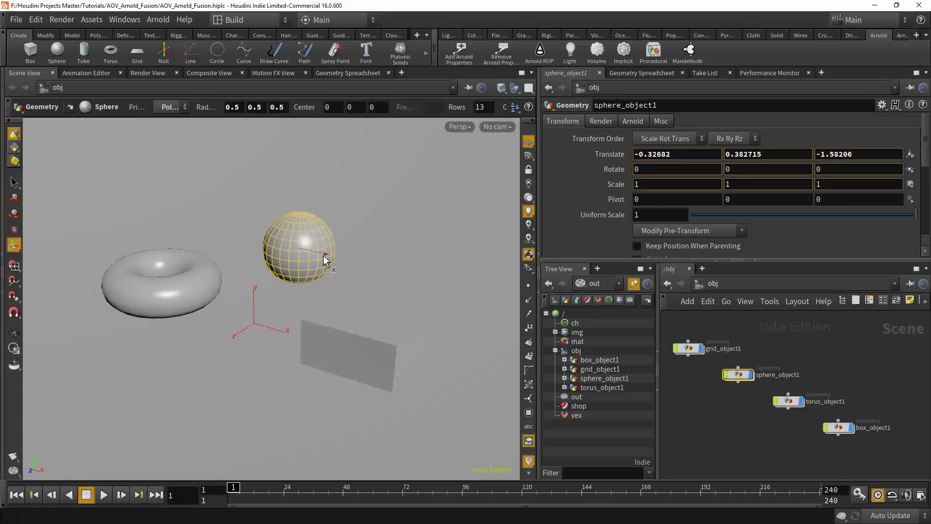
{"action": "left_click", "coordinate": [837, 428]}
{"action": "left_click_drag", "start_coordinate": [370, 328], "coordinate": [373, 287]}
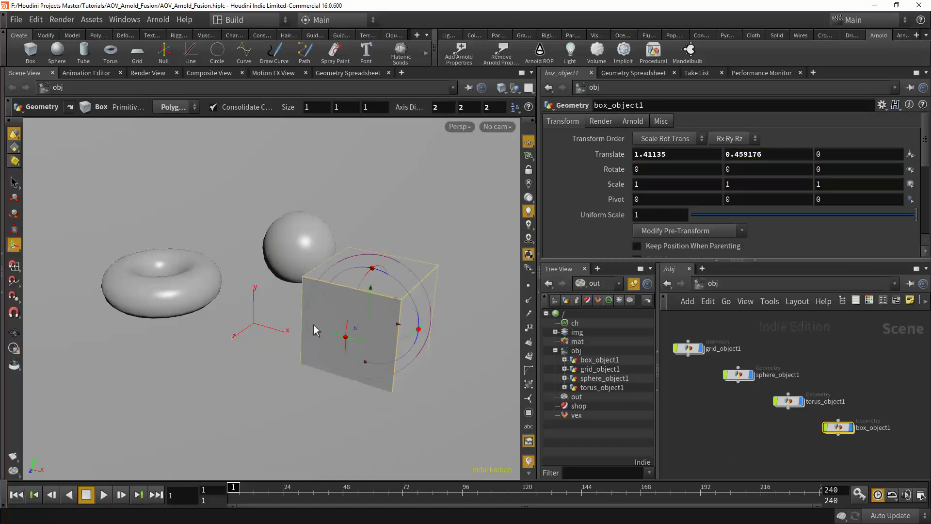
{"action": "left_click_drag", "start_coordinate": [244, 376], "coordinate": [261, 371], "text": "alt"}
Deselect the box and add an Arnold ROP render node to the outputs network
{"action": "left_click", "coordinate": [716, 432]}
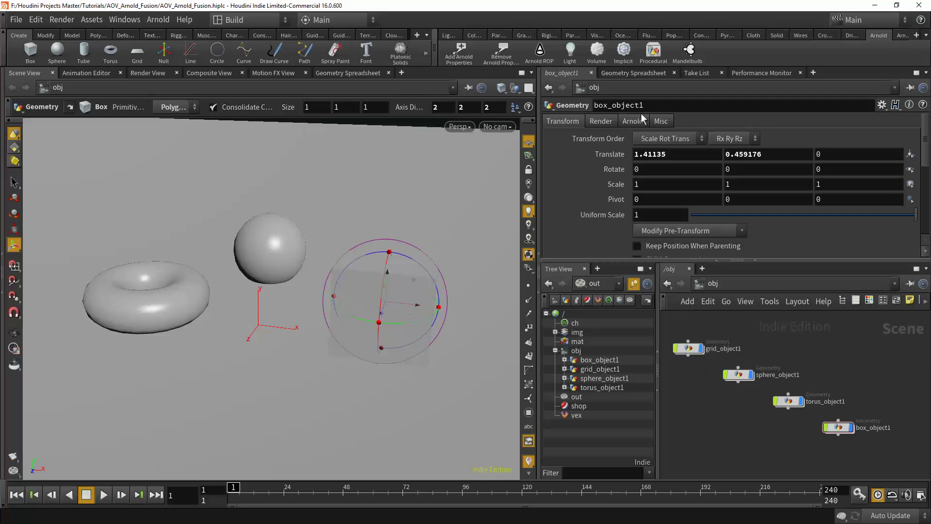
{"action": "left_click", "coordinate": [546, 53]}
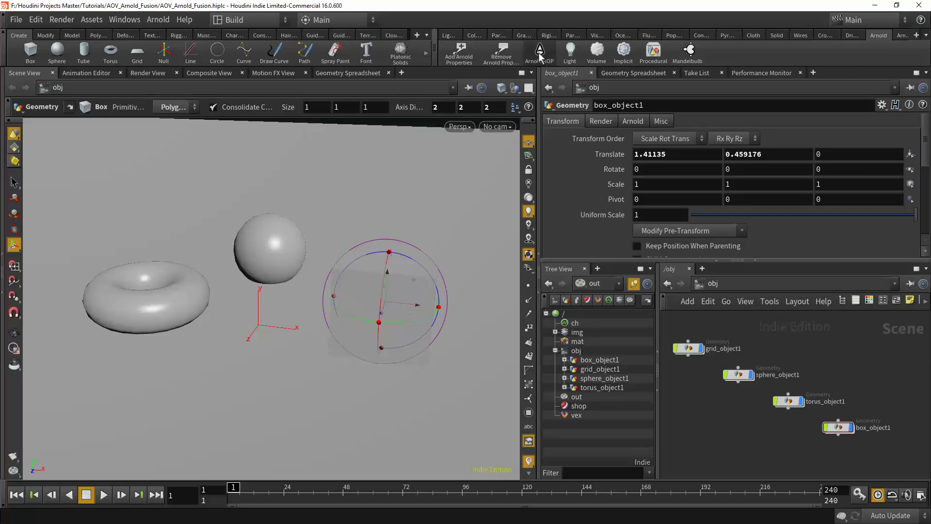
{"action": "mouse_move", "coordinate": [796, 398]}
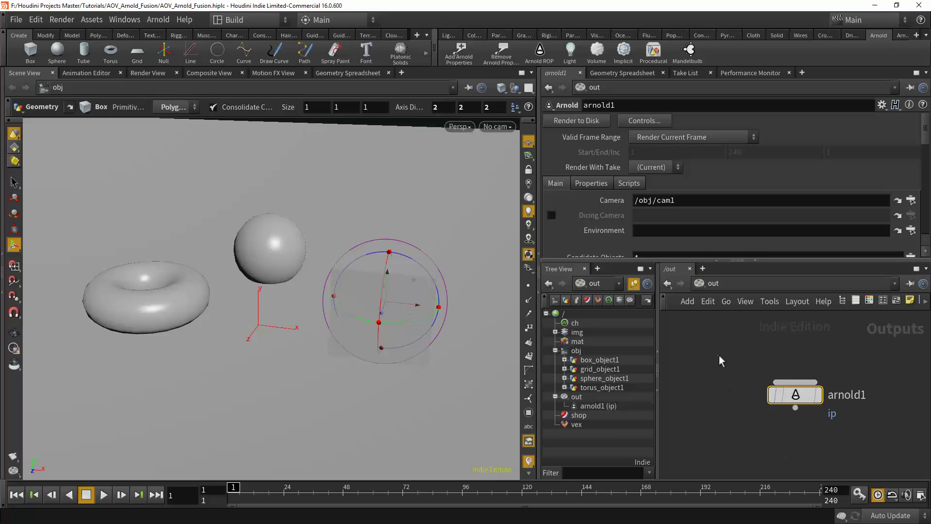
Switch the network to the shop context and add an Arnold Shader Network node there
{"action": "left_click", "coordinate": [700, 283]}
{"action": "left_click", "coordinate": [718, 372]}
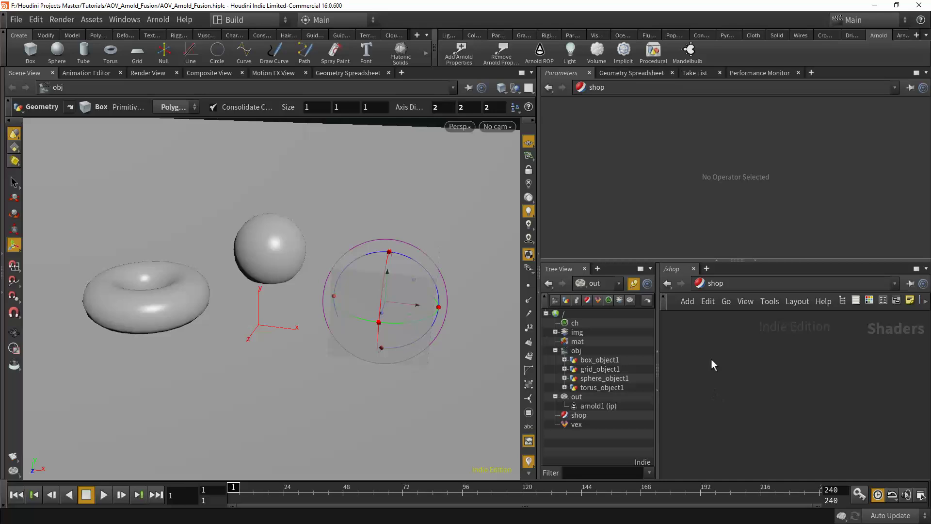
{"action": "key", "text": "Tab"}
{"action": "mouse_move", "coordinate": [731, 315]}
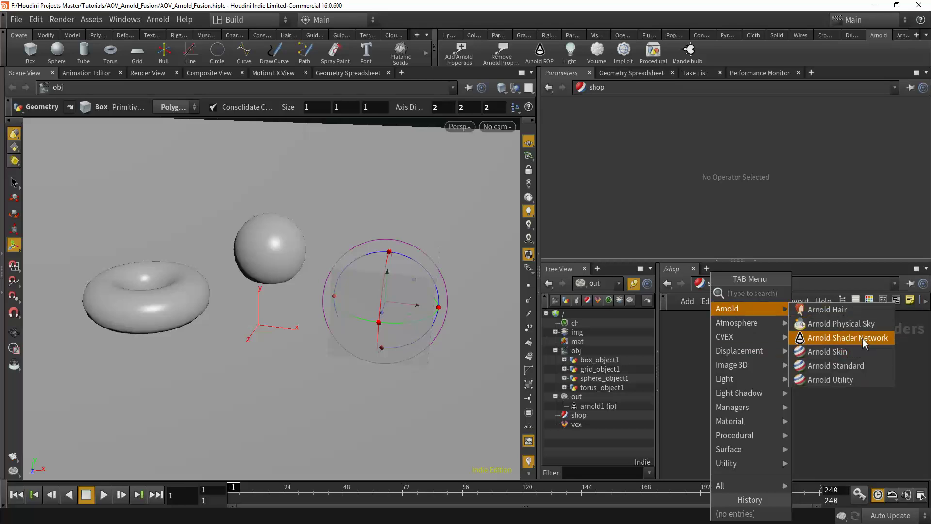
{"action": "left_click", "coordinate": [842, 343]}
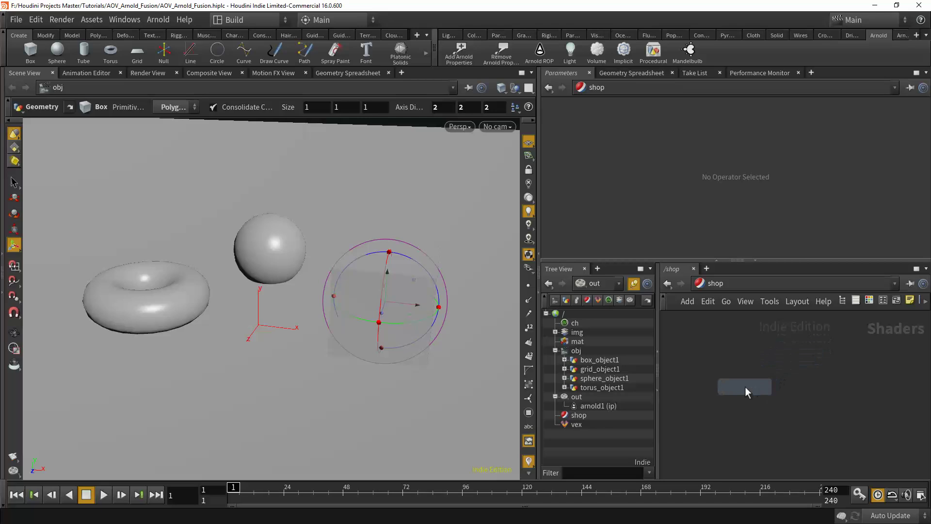
{"action": "left_click", "coordinate": [767, 353]}
Rename the Arnold Shader Network node as Mat1
{"action": "double_click", "coordinate": [843, 354]}
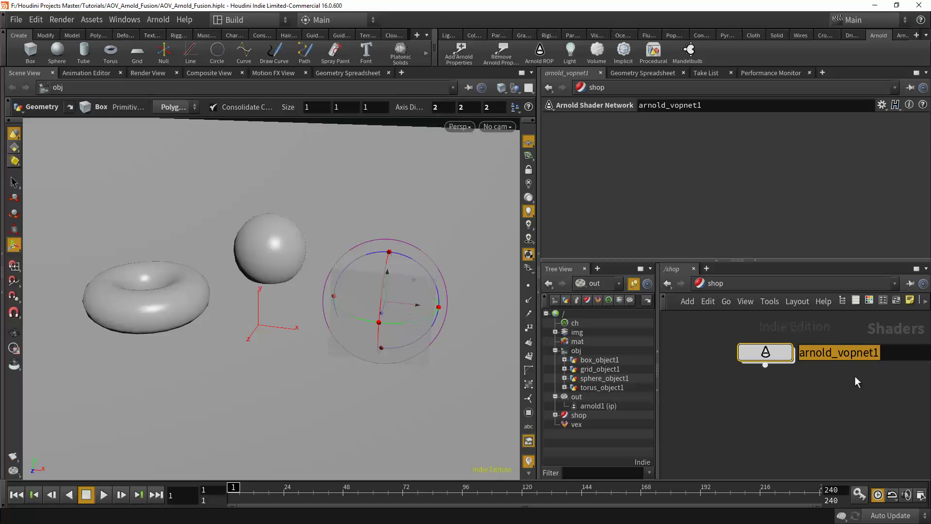
{"action": "type", "text": "Mat1"}
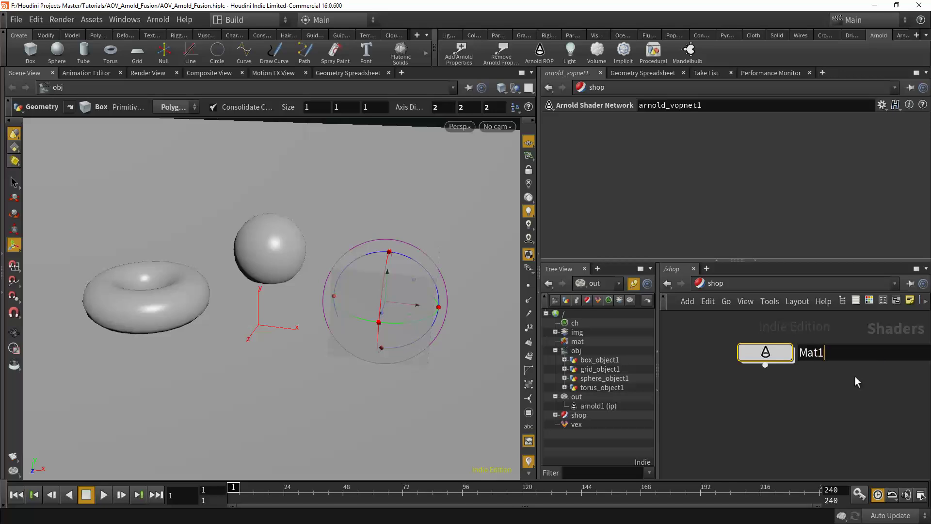
{"action": "key", "text": "Return"}
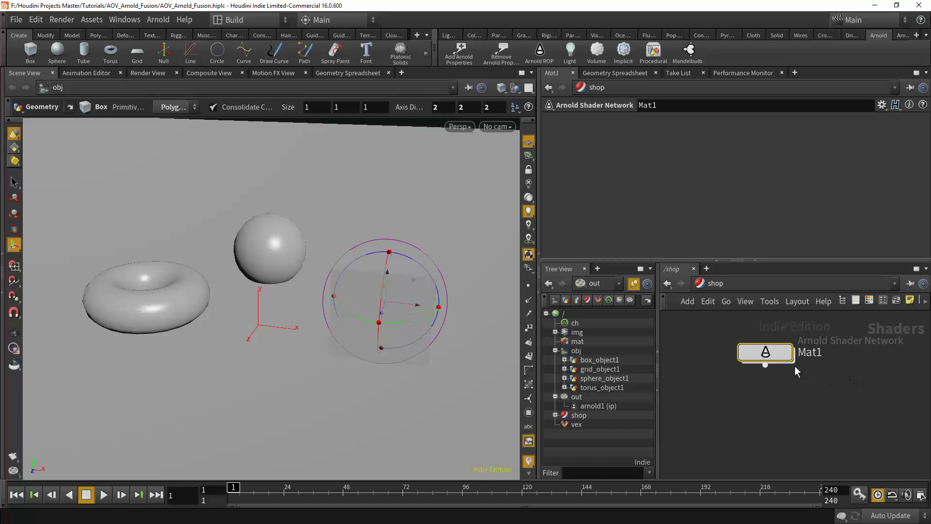
Go inside the Mat1 network and add a Standard Surface shader beside the material output node
{"action": "double_click", "coordinate": [765, 352]}
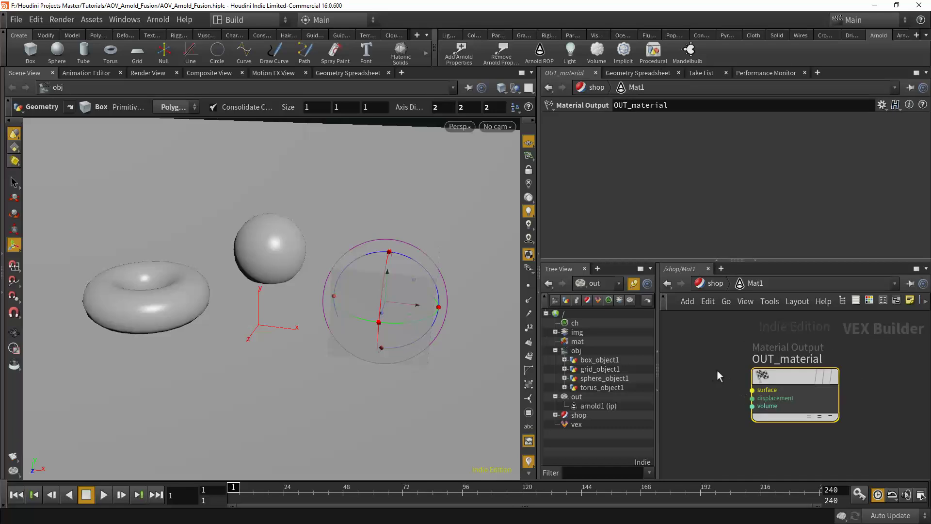
{"action": "scroll", "coordinate": [717, 368], "scroll_direction": "down", "scroll_amount": 1}
{"action": "middle_click_drag", "start_coordinate": [702, 381], "coordinate": [755, 353]}
{"action": "key", "text": "Tab"}
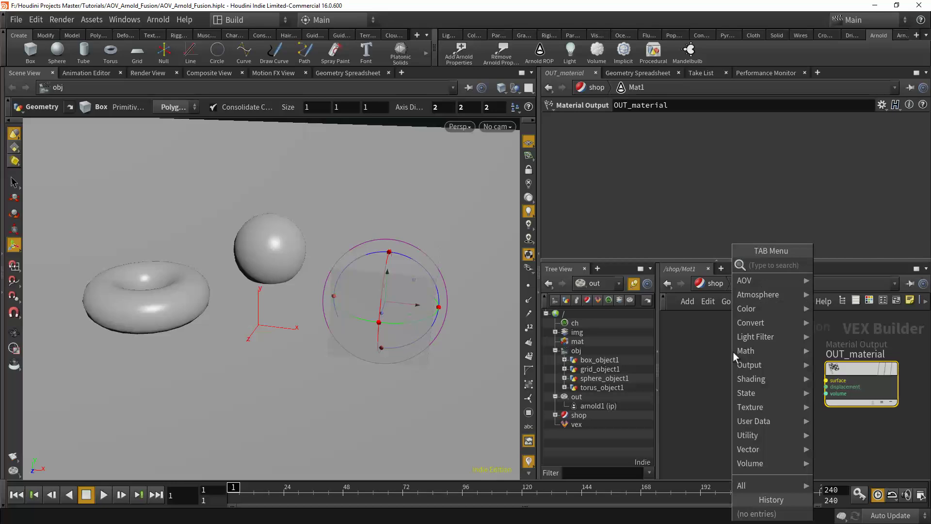
{"action": "mouse_move", "coordinate": [741, 285]}
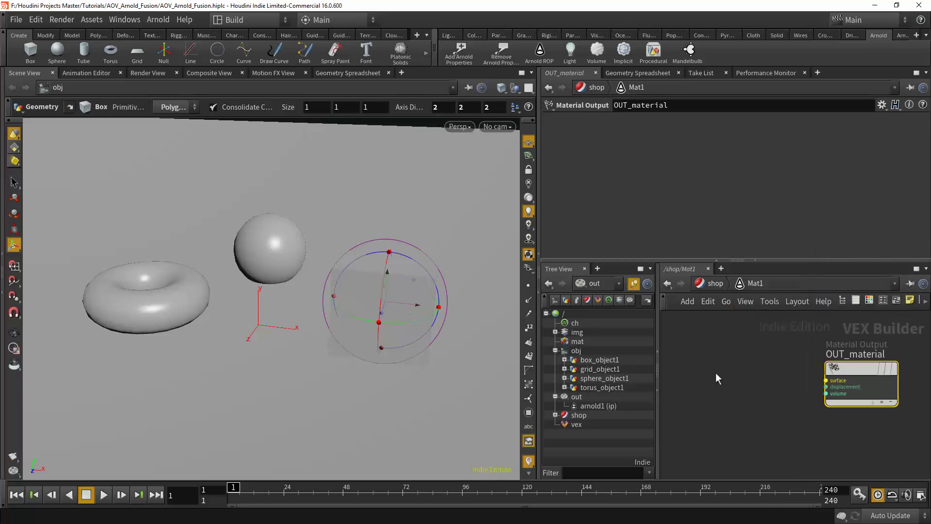
{"action": "key", "text": "Tab"}
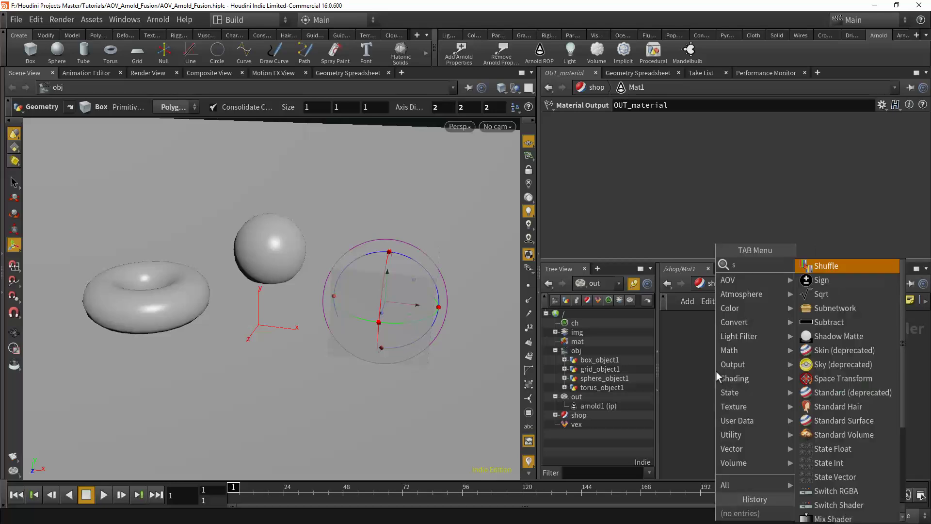
{"action": "type", "text": "sur"}
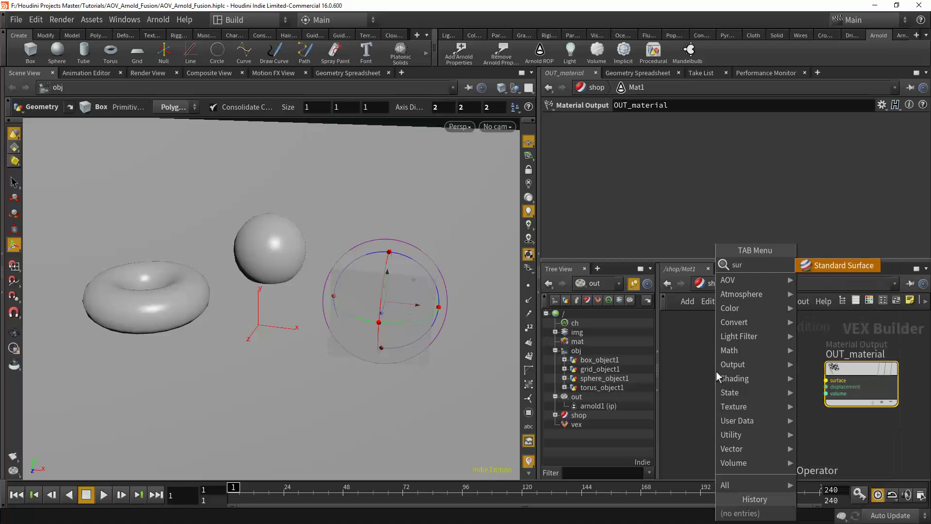
{"action": "left_click", "coordinate": [832, 266]}
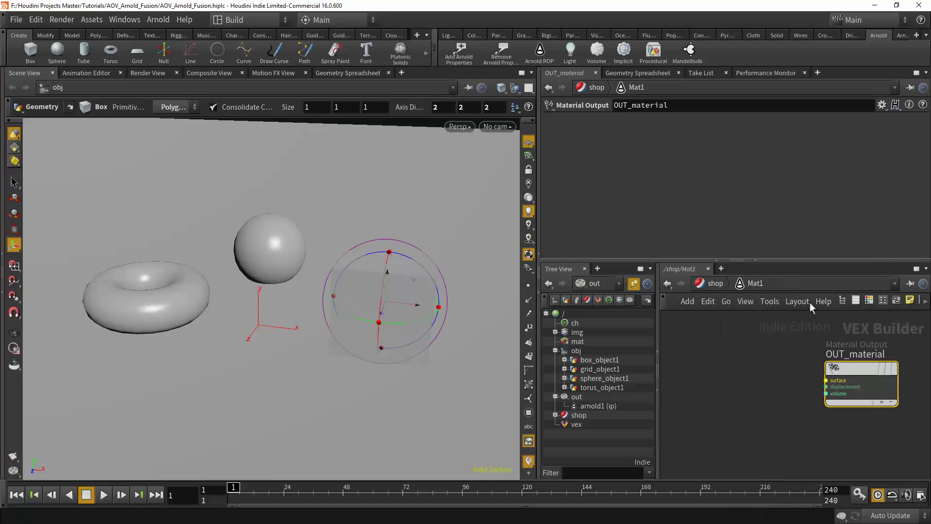
{"action": "left_click", "coordinate": [747, 366]}
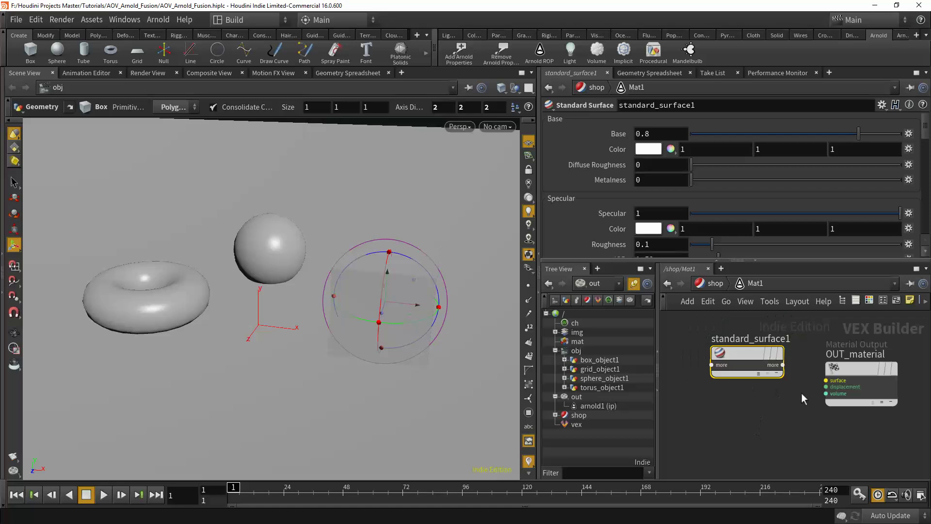
Move OUT_material farther from the Standard Surface node and connect the shader output to its surface input
{"action": "left_click_drag", "start_coordinate": [852, 376], "coordinate": [871, 385]}
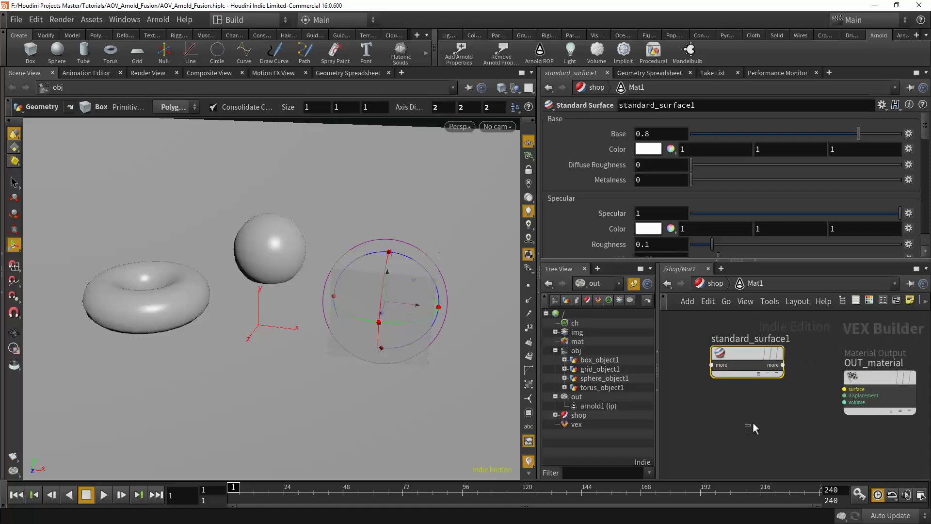
{"action": "left_click", "coordinate": [784, 364]}
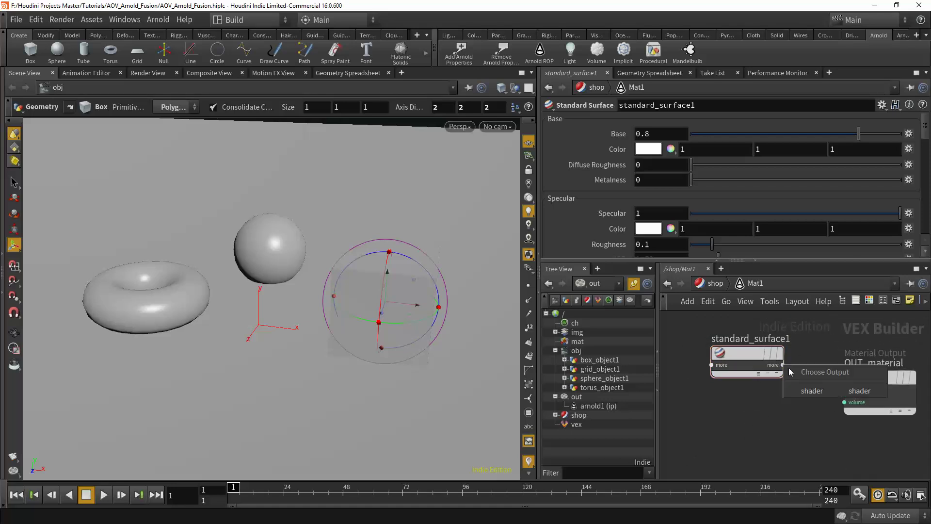
{"action": "left_click", "coordinate": [808, 391]}
{"action": "left_click", "coordinate": [844, 389]}
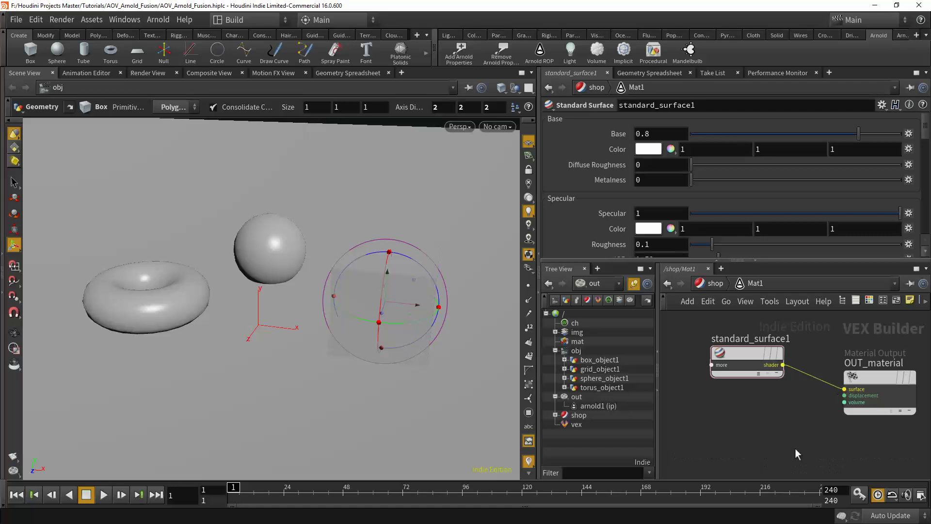
Move the Standard Surface wire to OUT_material's volume input, and disconnect the two nodes
{"action": "left_click_drag", "start_coordinate": [842, 390], "coordinate": [845, 402]}
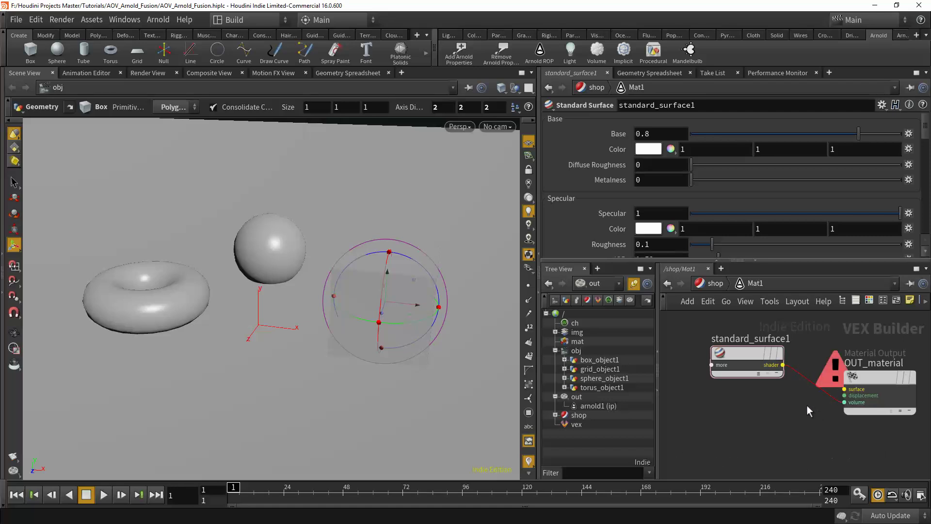
{"action": "right_click", "coordinate": [805, 377]}
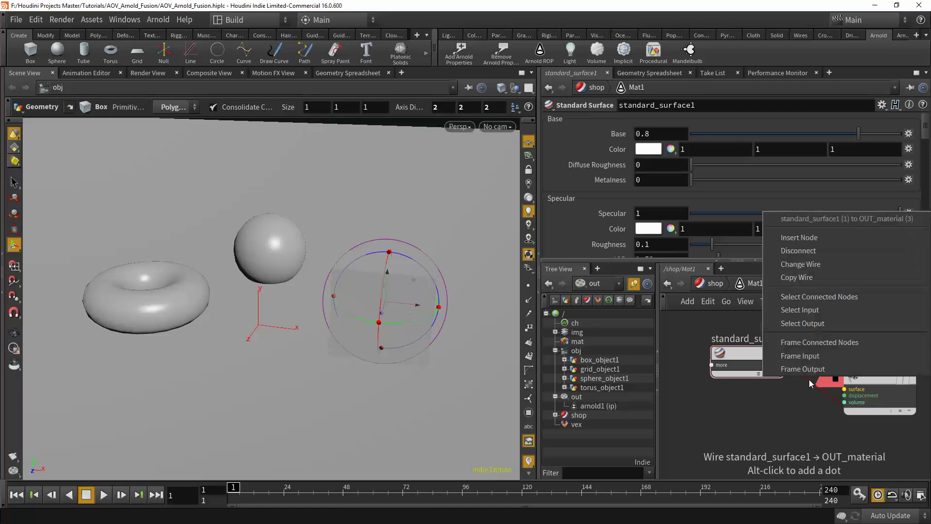
{"action": "left_click", "coordinate": [796, 251]}
{"action": "mouse_move", "coordinate": [771, 419]}
{"action": "middle_mouse_down"}
{"action": "mouse_move", "coordinate": [780, 408]}
{"action": "mouse_move", "coordinate": [787, 431]}
{"action": "mouse_move", "coordinate": [758, 416]}
{"action": "middle_mouse_up"}
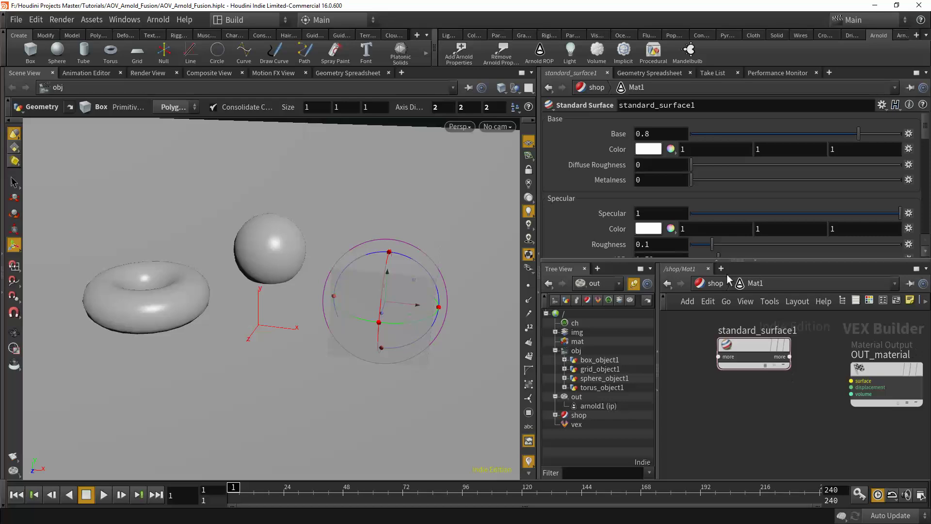
Leave Mat1, switch the network to the obj context and go inside grid_object1
{"action": "left_click", "coordinate": [700, 284]}
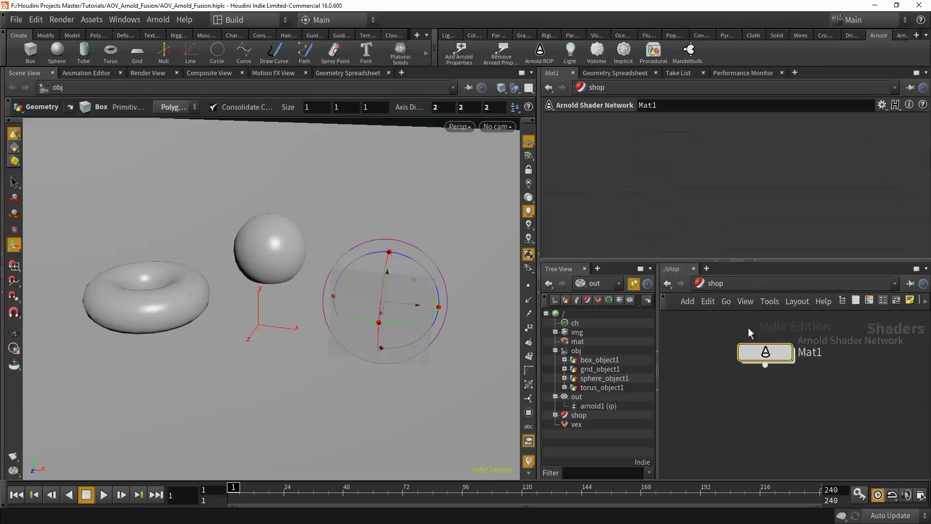
{"action": "left_click", "coordinate": [702, 284]}
{"action": "left_click", "coordinate": [723, 343]}
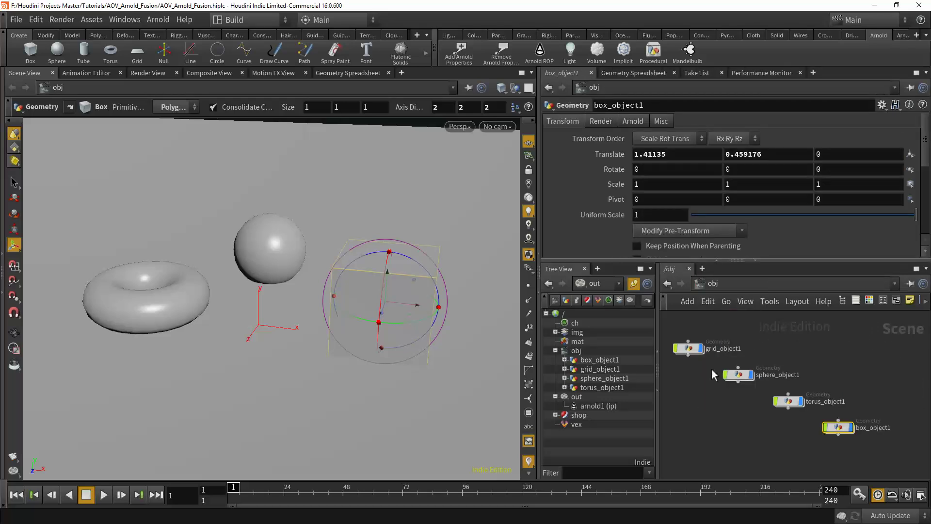
{"action": "double_click", "coordinate": [692, 348]}
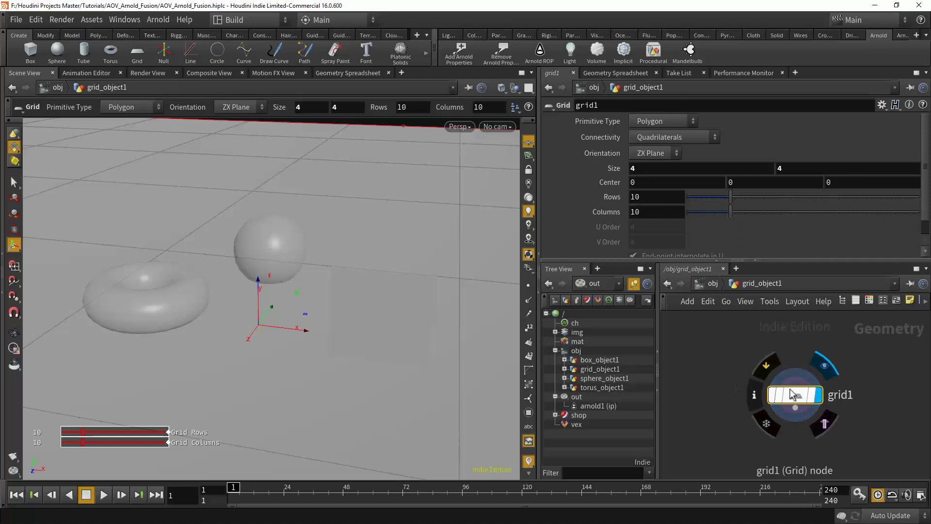
Add an Attribute Create node below the grid1 node
{"action": "middle_click_drag", "start_coordinate": [726, 387], "coordinate": [699, 338]}
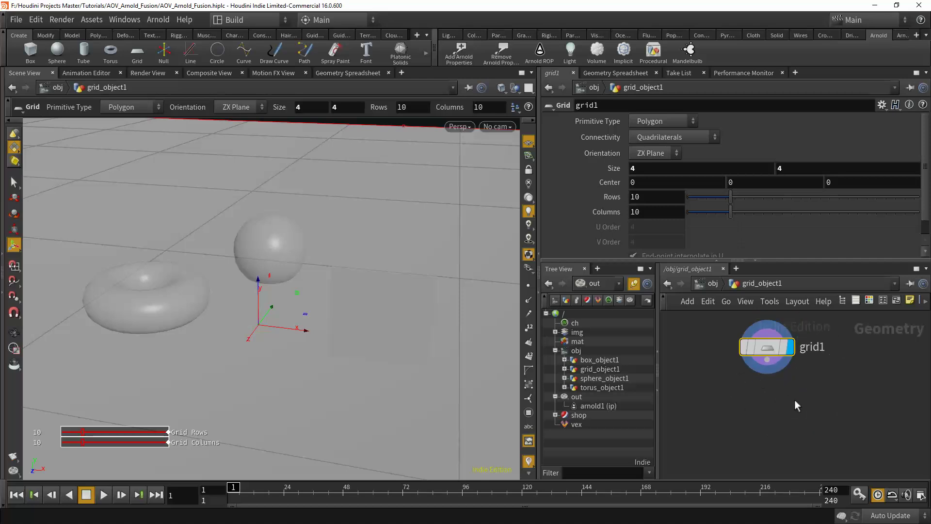
{"action": "middle_click_drag", "start_coordinate": [795, 401], "coordinate": [767, 383]}
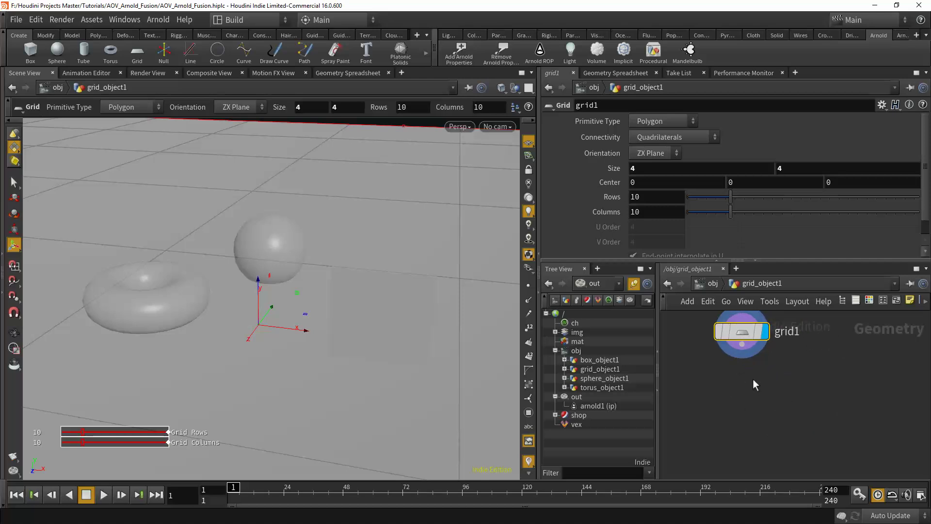
{"action": "key", "text": "Tab"}
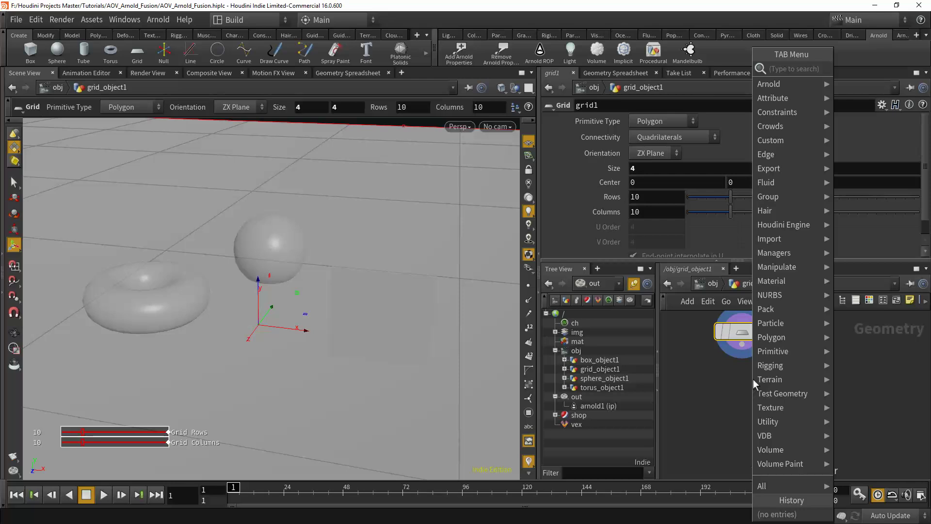
{"action": "type", "text": "attr"}
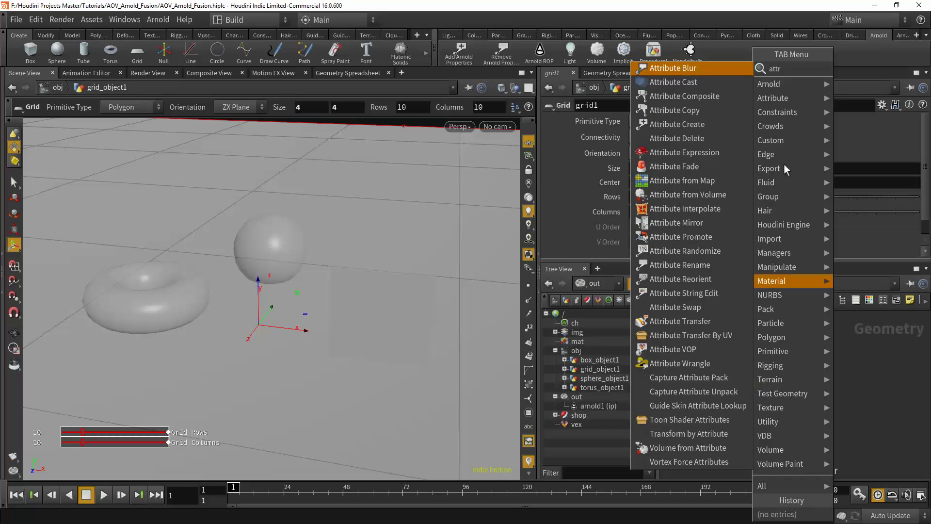
{"action": "left_click", "coordinate": [706, 140]}
{"action": "left_click", "coordinate": [744, 392]}
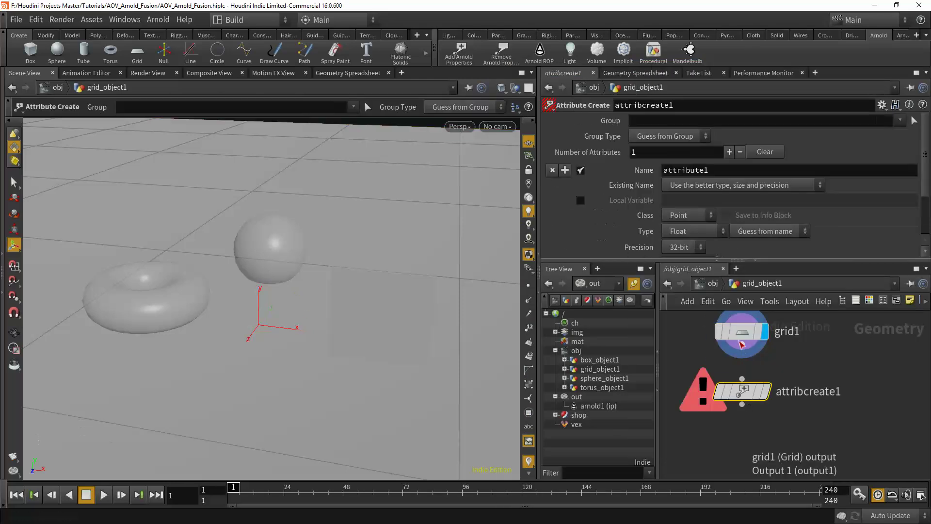
Connect grid1's output to the Attribute Create node's input and turn on that node's display flag
{"action": "left_click", "coordinate": [742, 379]}
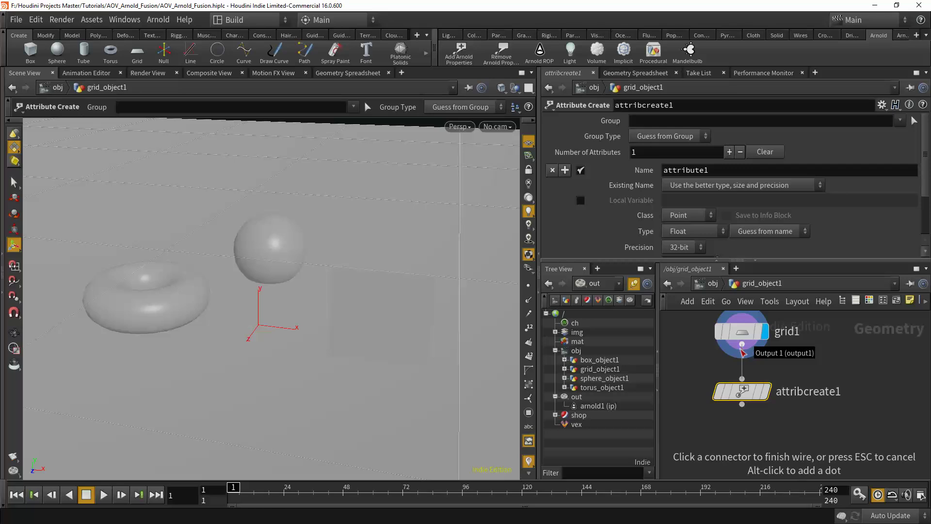
{"action": "left_click", "coordinate": [743, 345]}
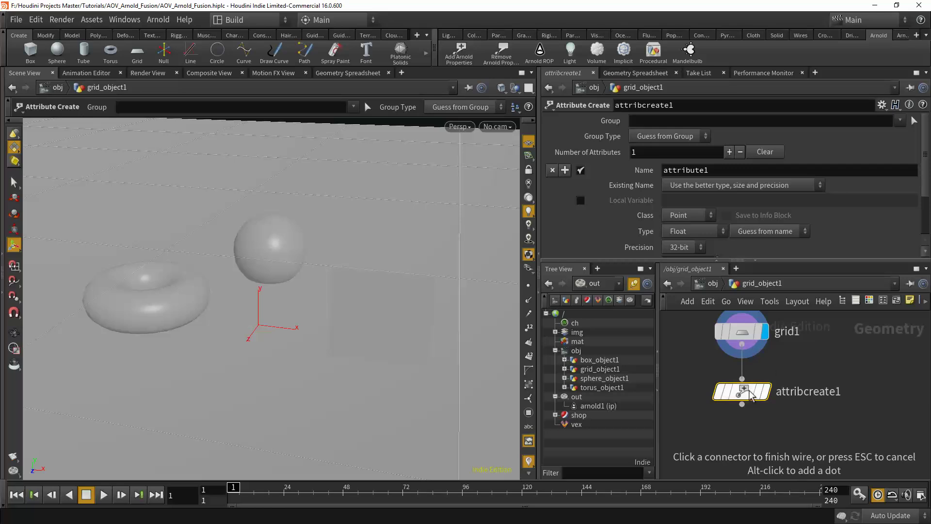
{"action": "left_click", "coordinate": [829, 367]}
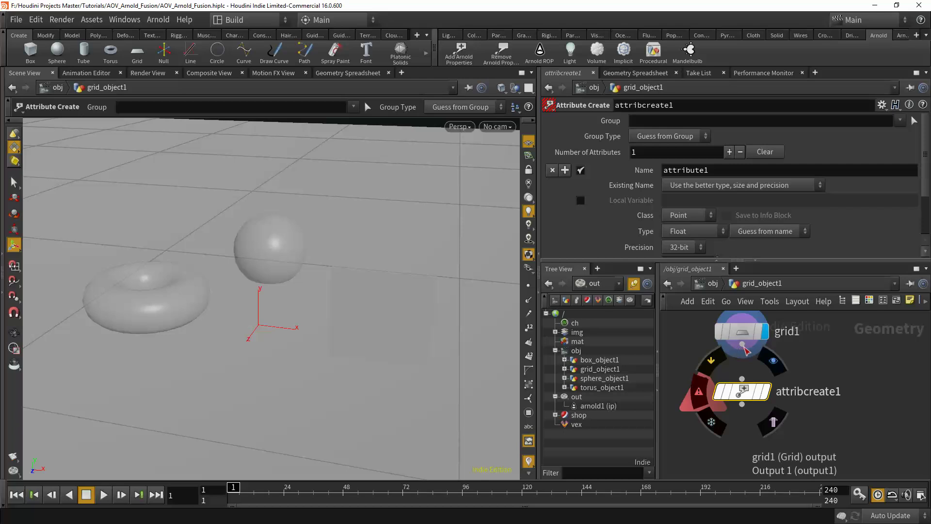
{"action": "left_click", "coordinate": [742, 344]}
{"action": "left_click", "coordinate": [743, 381]}
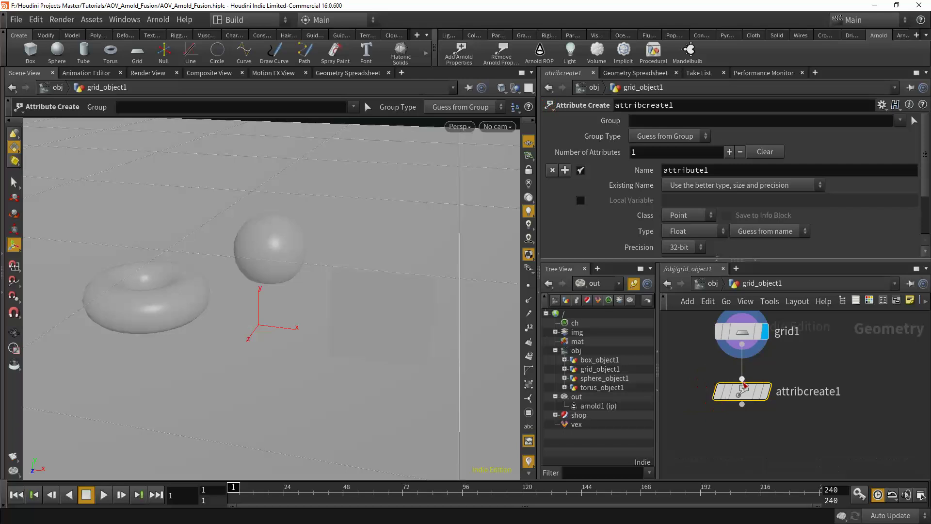
{"action": "left_click", "coordinate": [767, 391]}
Name the new attribute ObjectID and set its class to Detail
{"action": "mouse_move", "coordinate": [732, 392]}
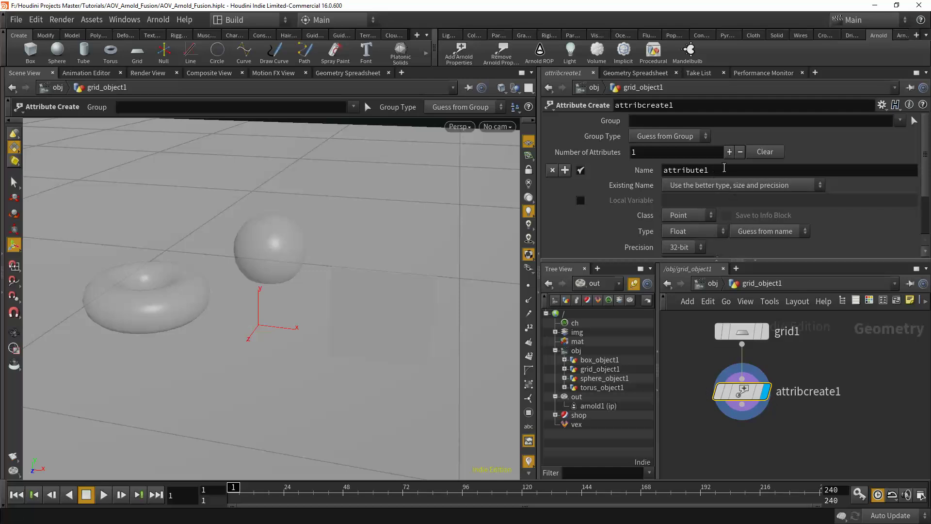
{"action": "left_click_drag", "start_coordinate": [723, 171], "coordinate": [583, 170]}
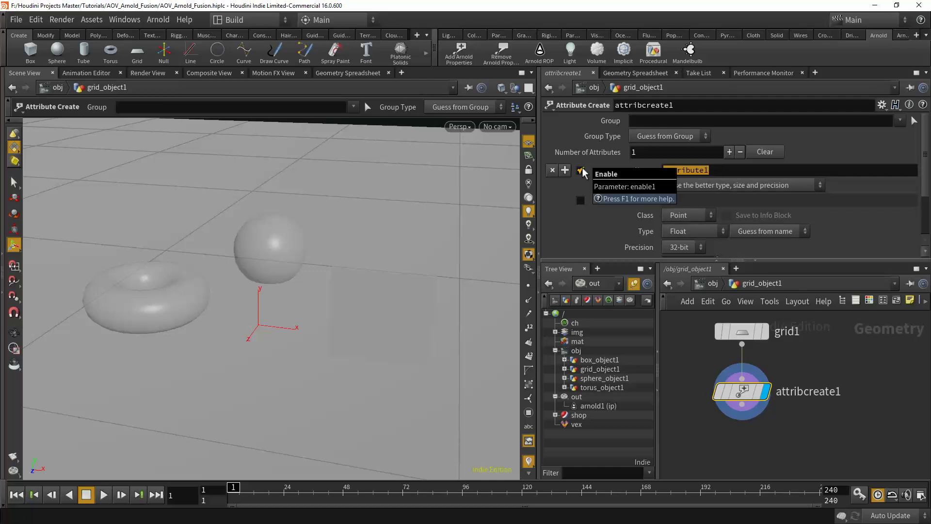
{"action": "type", "text": "C"}
{"action": "type", "text": "bjectID"}
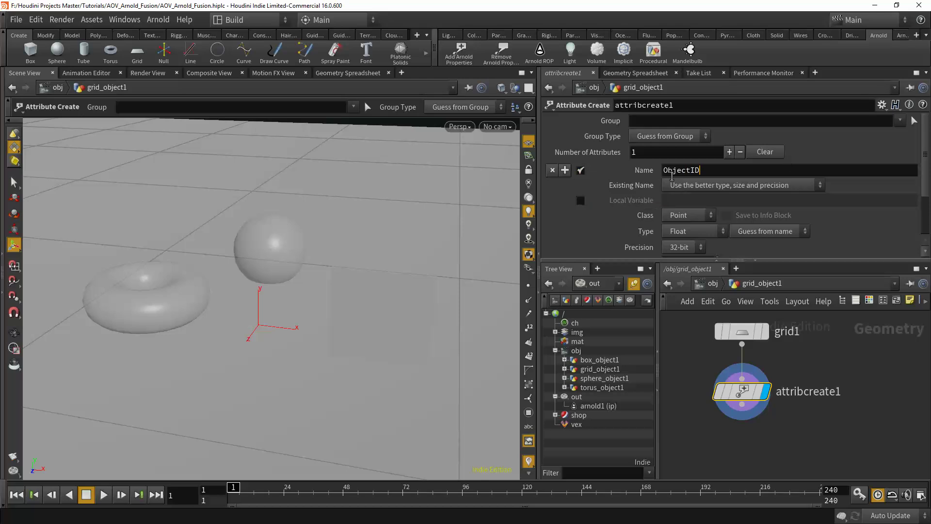
{"action": "left_click", "coordinate": [687, 216]}
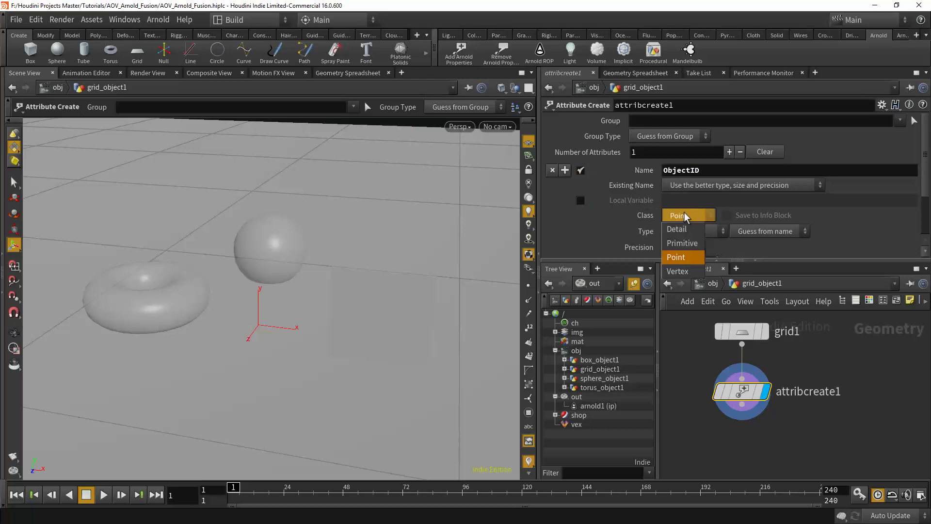
{"action": "left_click", "coordinate": [691, 231]}
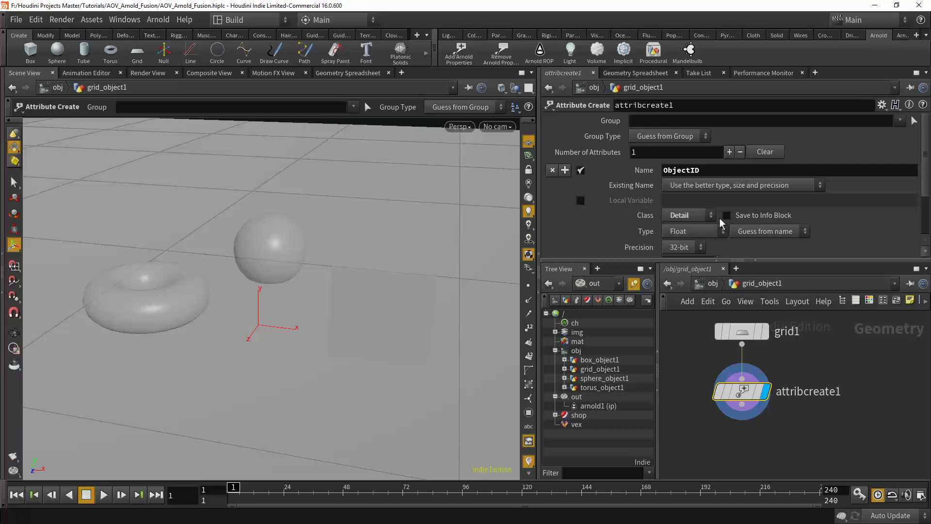
Set the ObjectID attribute's type to Integer with 16-bit precision
{"action": "left_click", "coordinate": [694, 234]}
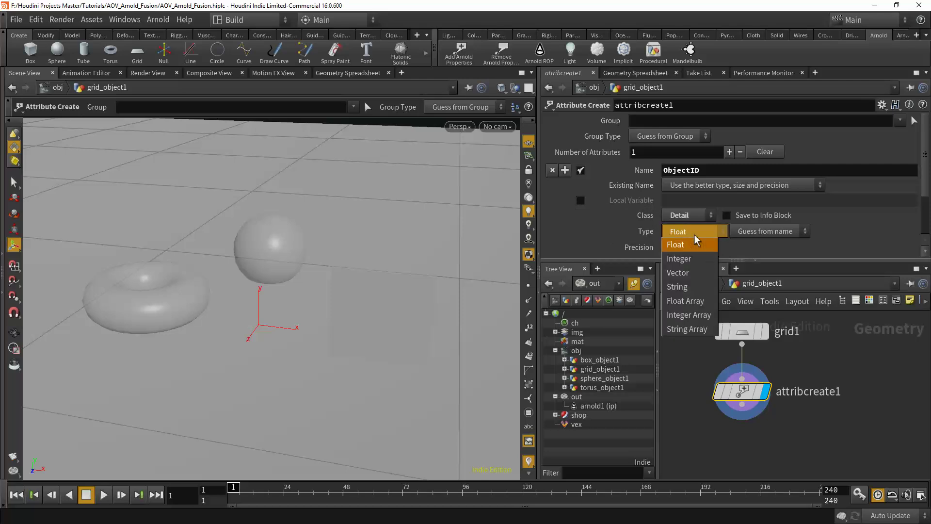
{"action": "left_click", "coordinate": [692, 259]}
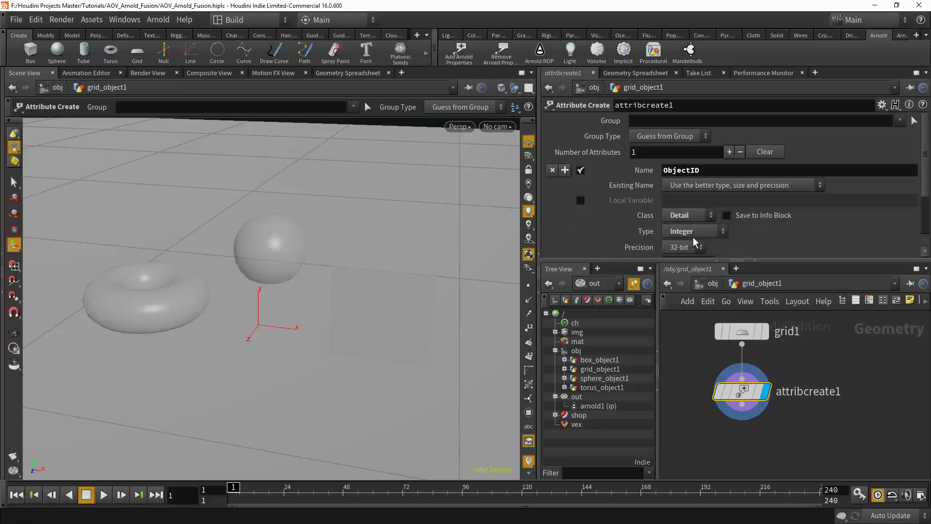
{"action": "left_click", "coordinate": [702, 249]}
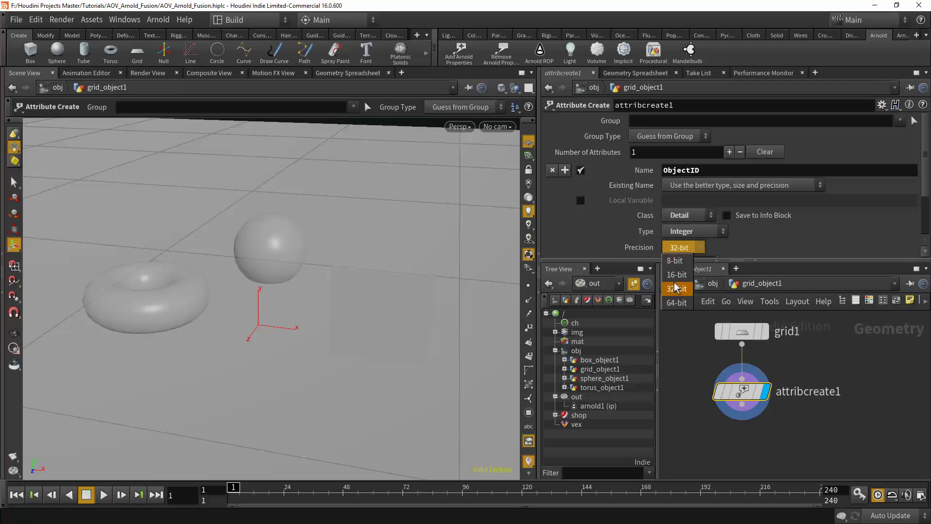
{"action": "left_click", "coordinate": [679, 271]}
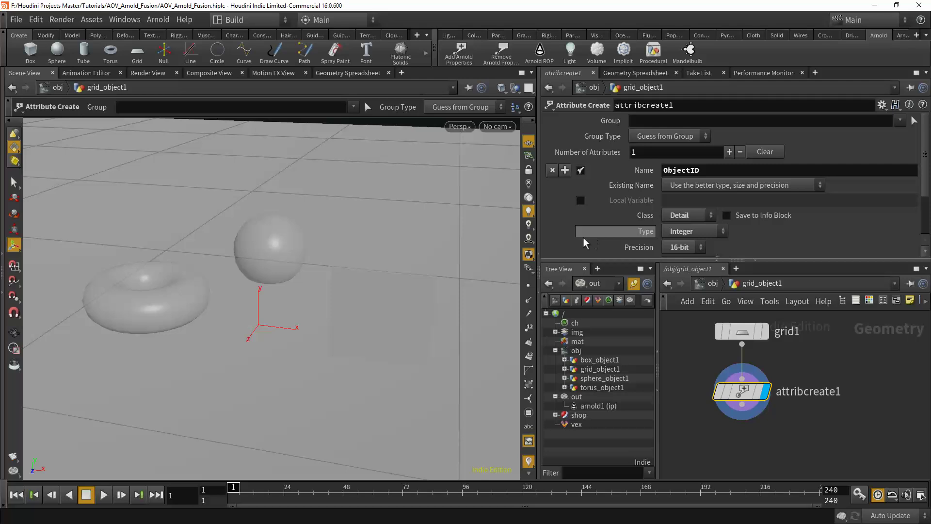
Set the first value component of the ObjectID attribute to 1
{"action": "scroll", "coordinate": [583, 237], "scroll_direction": "down", "scroll_amount": 1}
{"action": "scroll", "coordinate": [607, 224], "scroll_direction": "down", "scroll_amount": 3}
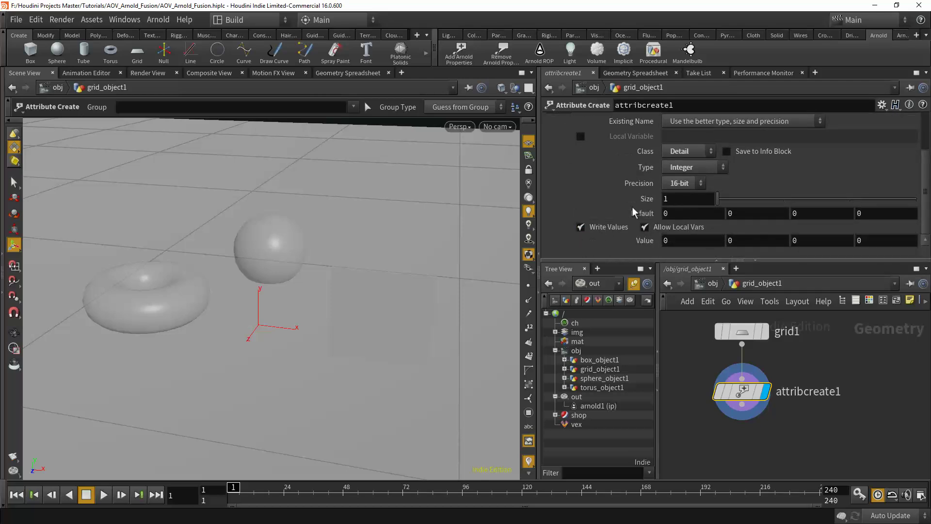
{"action": "scroll", "coordinate": [631, 221], "scroll_direction": "up", "scroll_amount": 1}
{"action": "scroll", "coordinate": [630, 221], "scroll_direction": "down", "scroll_amount": 1}
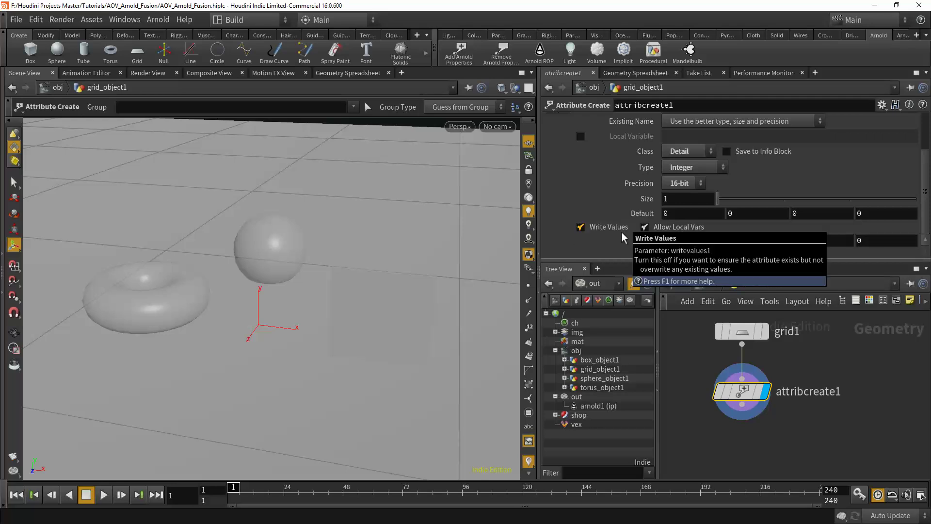
Add a Null node below the Attribute Create node, wired to its output
{"action": "mouse_move", "coordinate": [755, 415]}
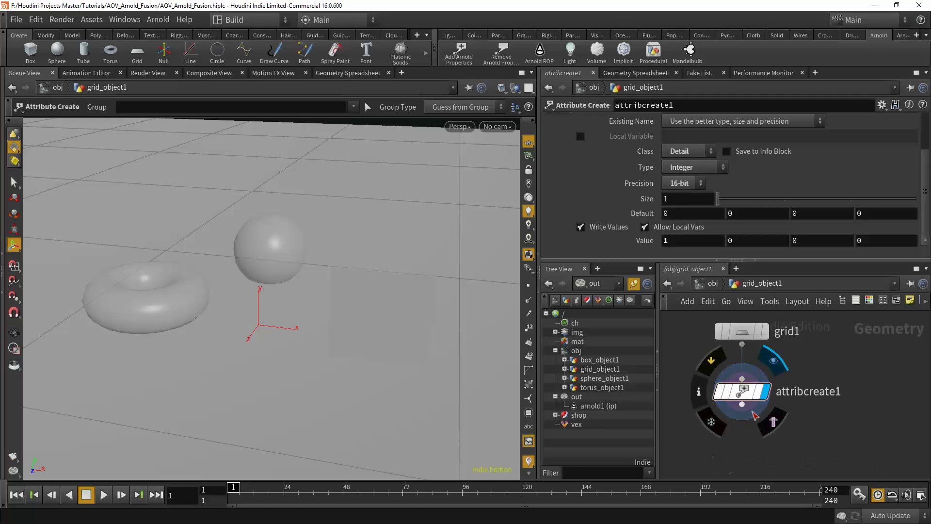
{"action": "middle_click_drag", "start_coordinate": [856, 424], "coordinate": [841, 391]}
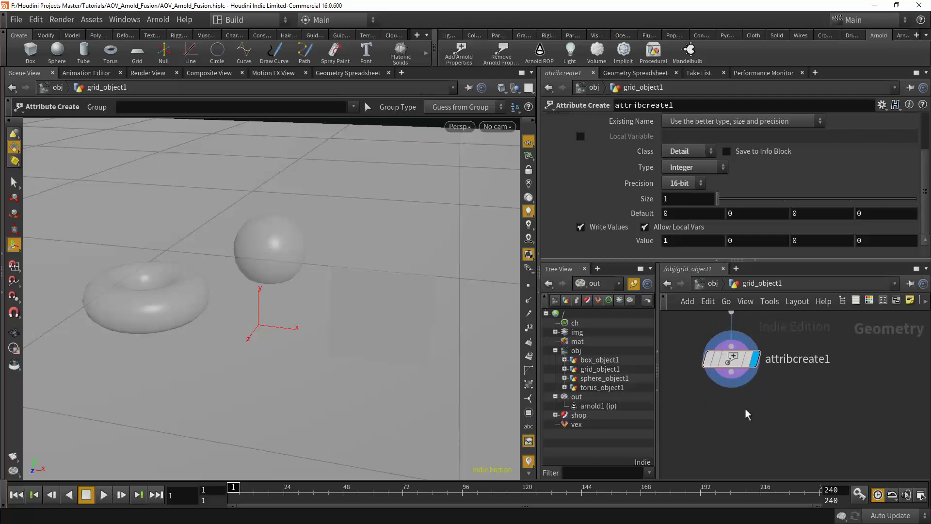
{"action": "key", "text": "Tab"}
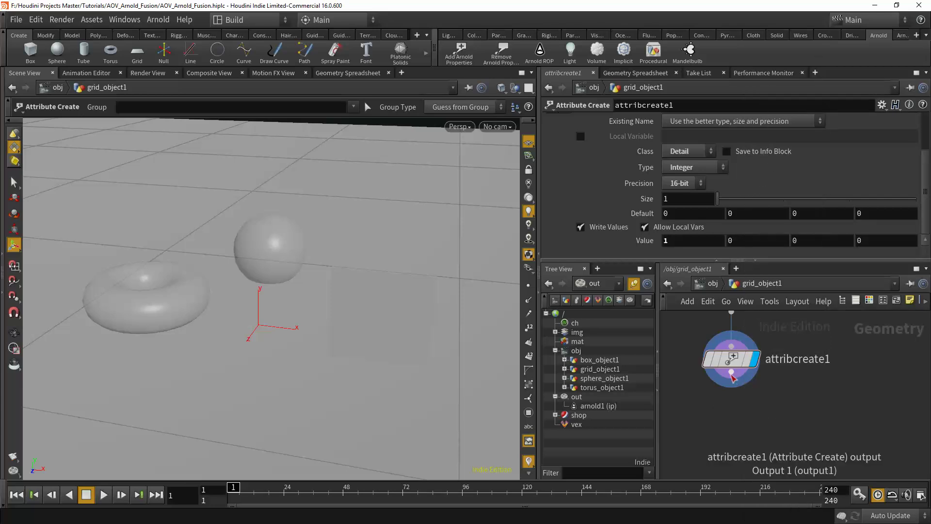
{"action": "key", "text": "Tab"}
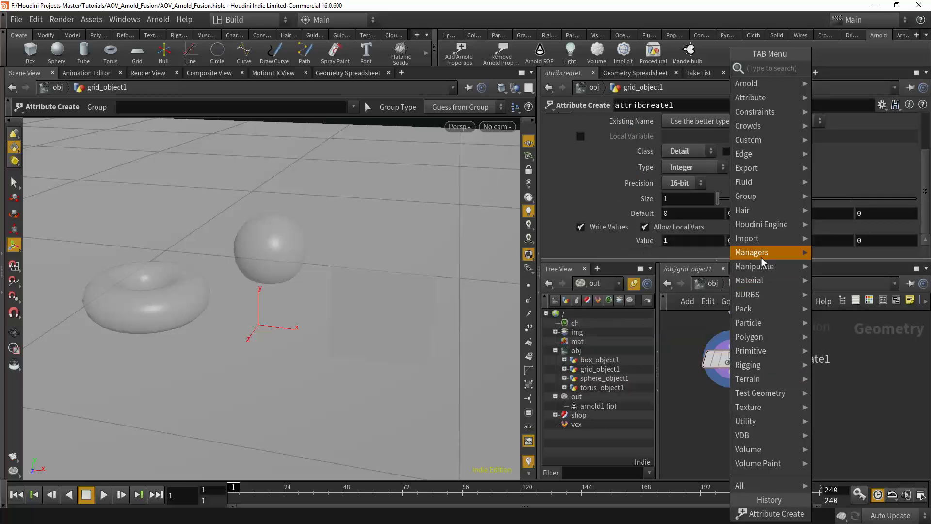
{"action": "type", "text": "bul"}
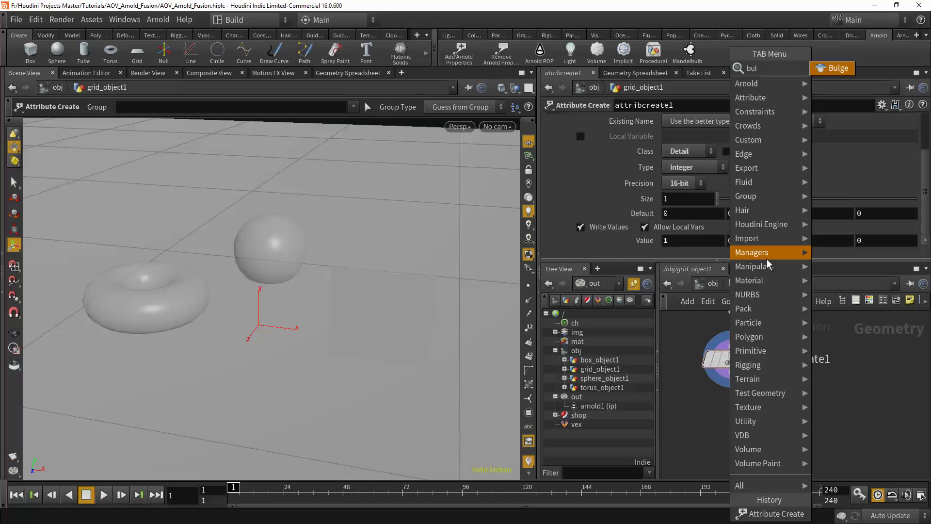
{"action": "key", "text": "BackSpace"}
{"action": "key", "text": "BackSpace"}
{"action": "key", "text": "BackSpace"}
{"action": "type", "text": "nu"}
{"action": "left_click", "coordinate": [833, 71]}
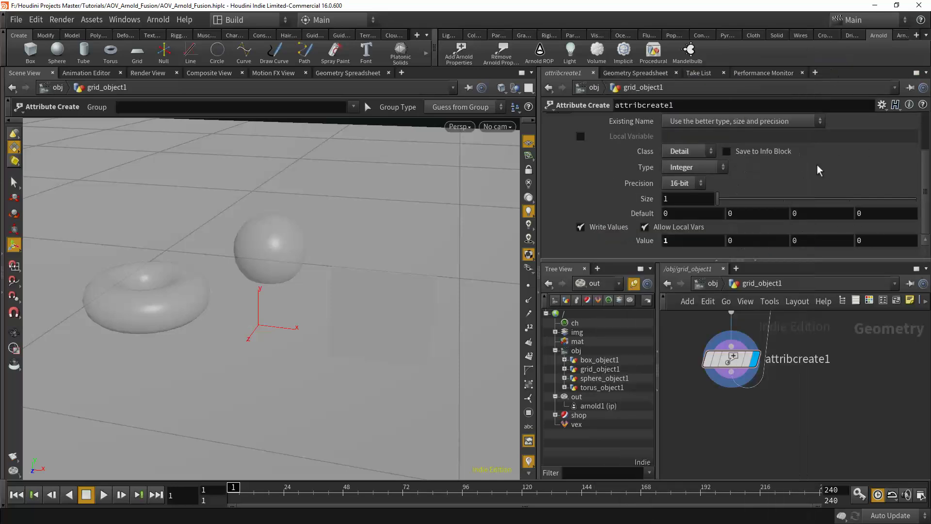
{"action": "left_click", "coordinate": [735, 422]}
Turn on the Null node's display flag and rename the node as OUT_Grid
{"action": "mouse_move", "coordinate": [749, 396]}
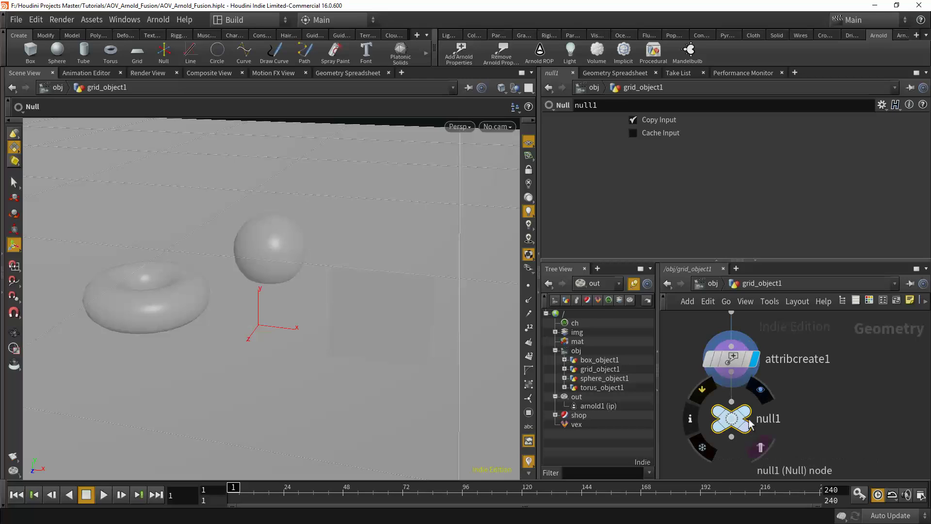
{"action": "double_click", "coordinate": [770, 420]}
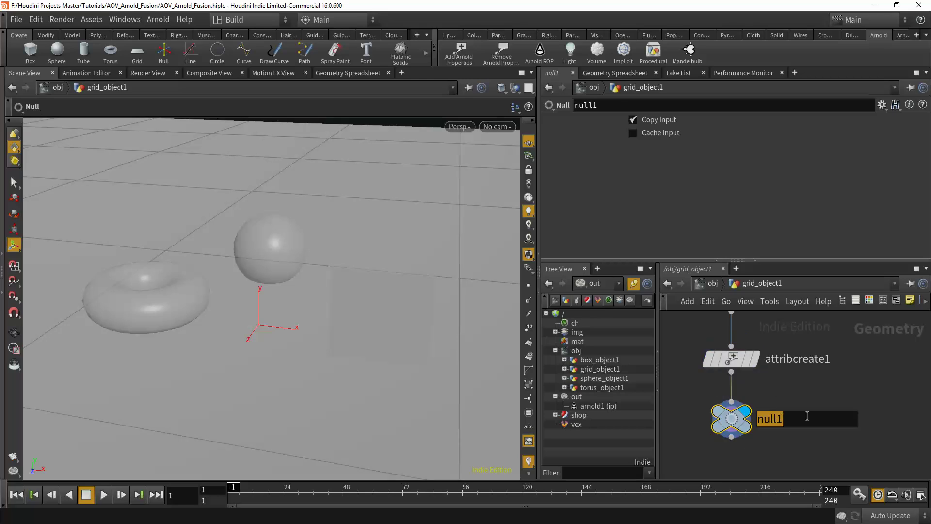
{"action": "type", "text": "OUT_Grid"}
{"action": "key", "text": "Return"}
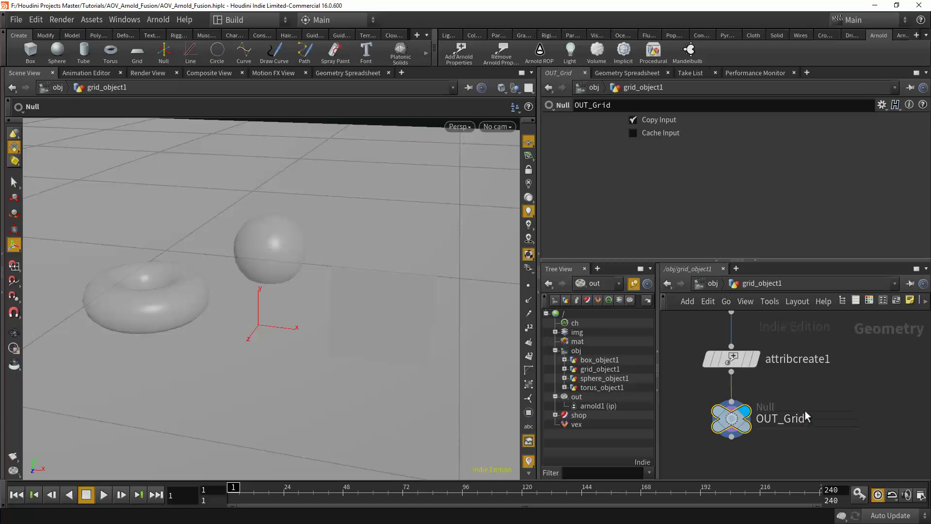
Rename the Attribute Create node in grid_object1 as ObjectID
{"action": "double_click", "coordinate": [801, 359]}
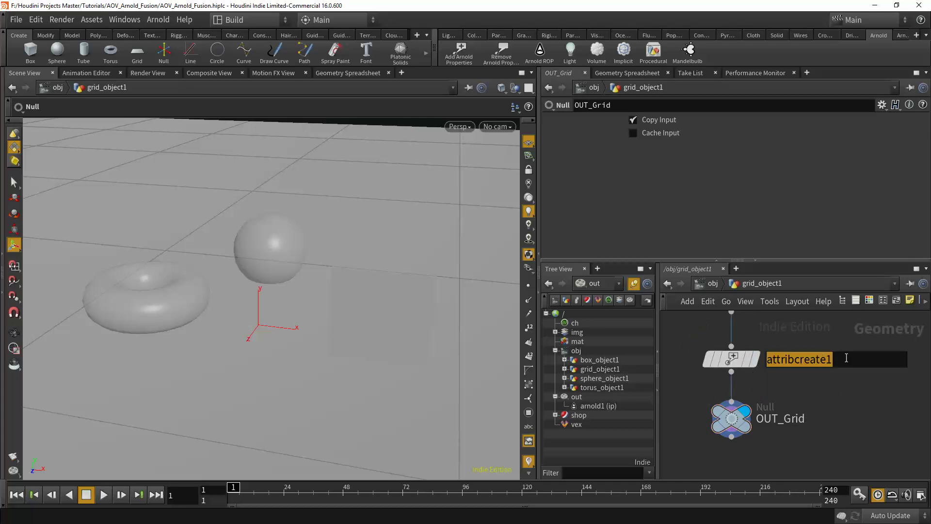
{"action": "type", "text": "ObjectID"}
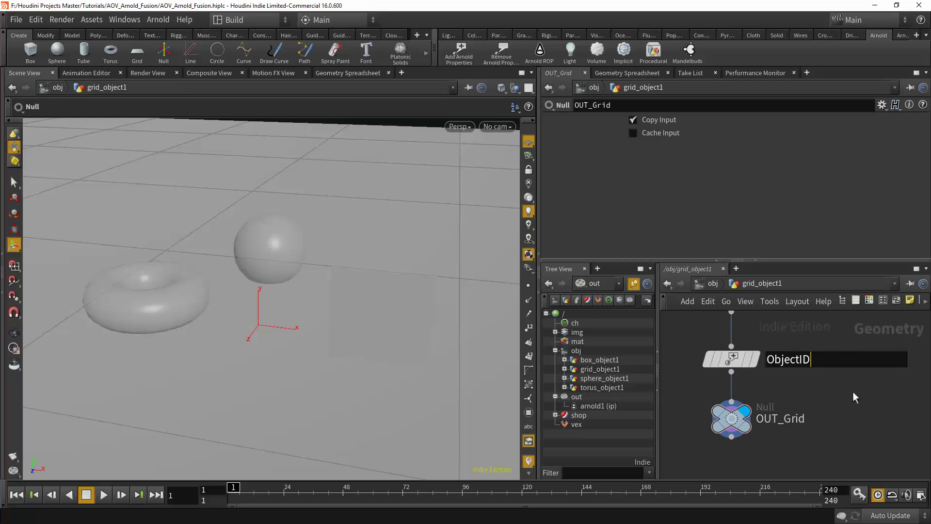
{"action": "key", "text": "Return"}
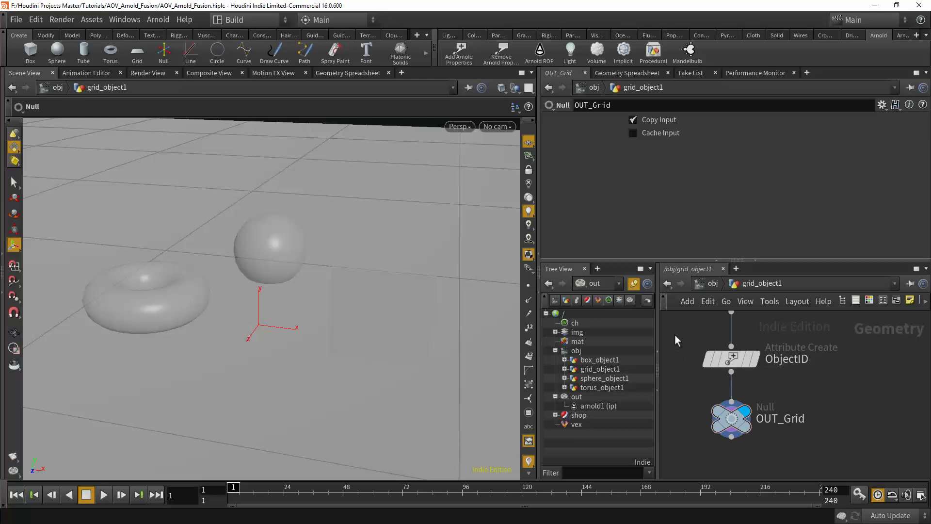
Copy the ObjectID and OUT_Grid nodes from grid_object1 and paste them inside box_object1
{"action": "left_click_drag", "start_coordinate": [675, 335], "coordinate": [811, 461]}
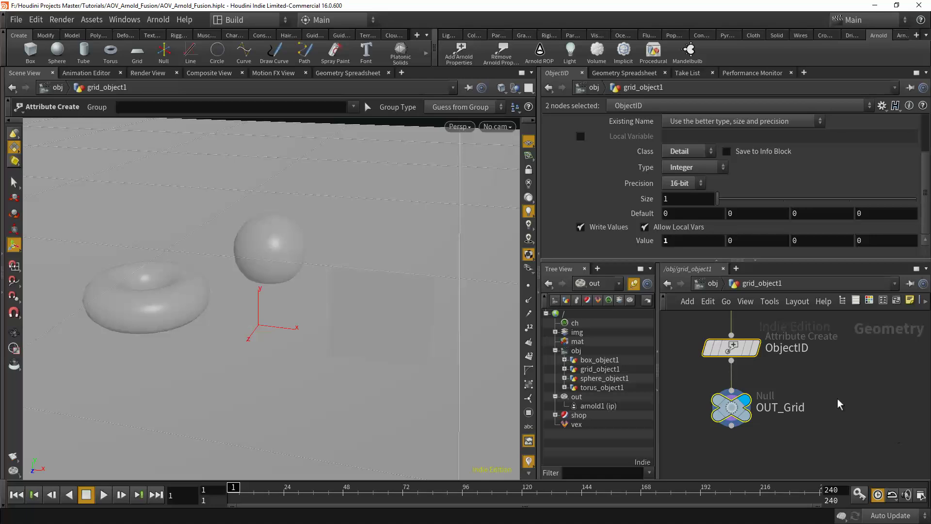
{"action": "key", "text": "ctrl+c"}
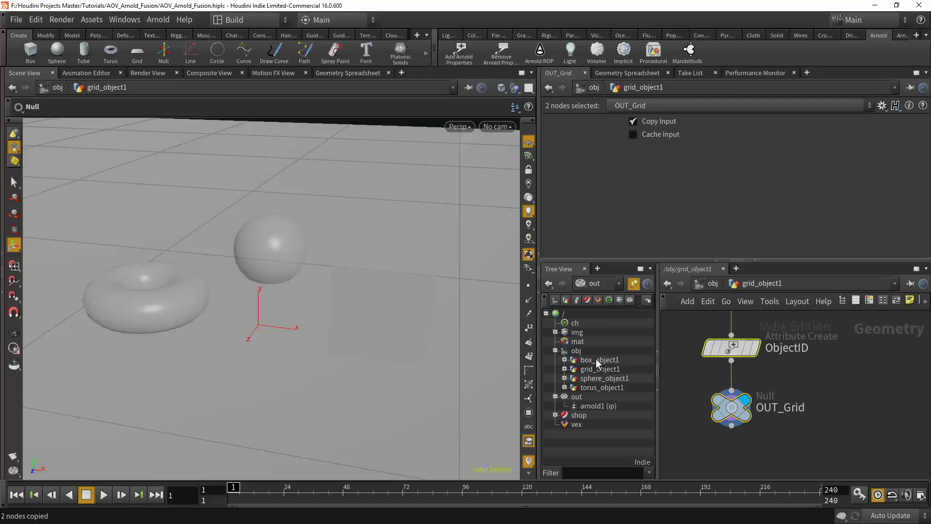
{"action": "left_click", "coordinate": [596, 359]}
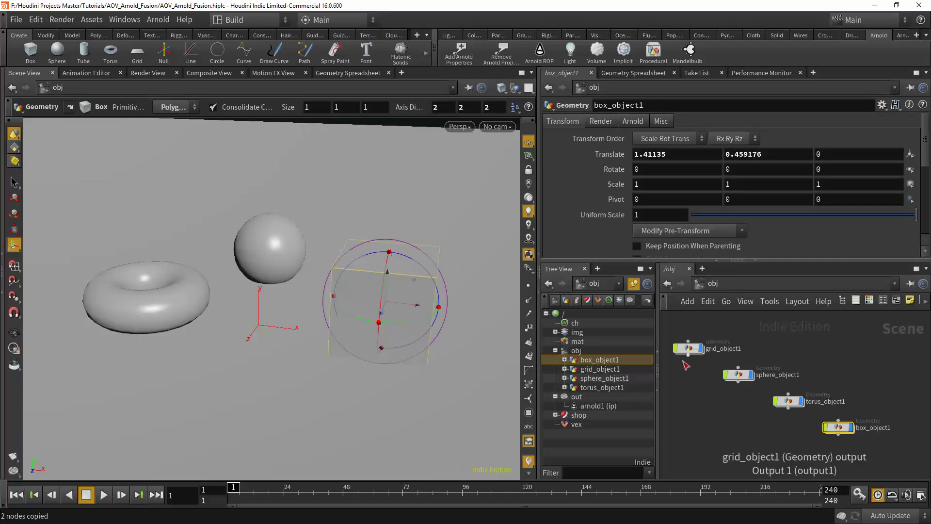
{"action": "left_click", "coordinate": [564, 360]}
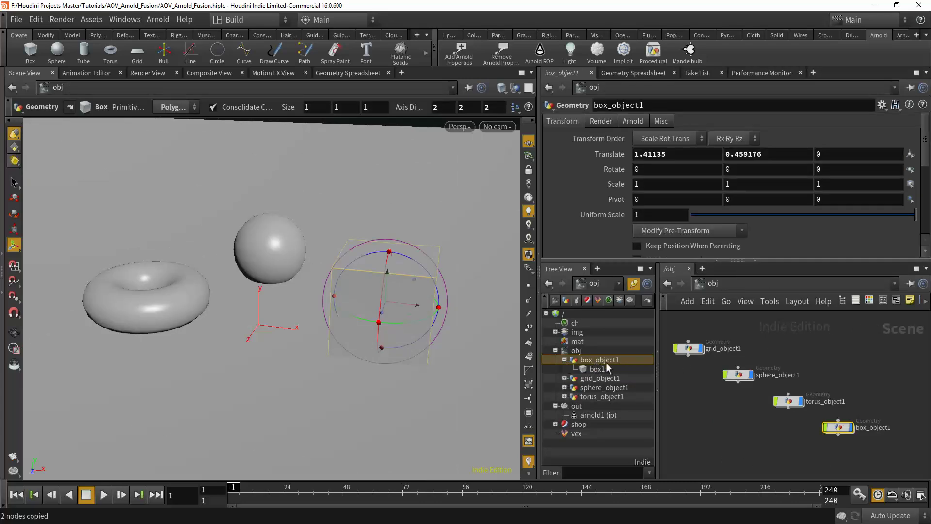
{"action": "double_click", "coordinate": [607, 359]}
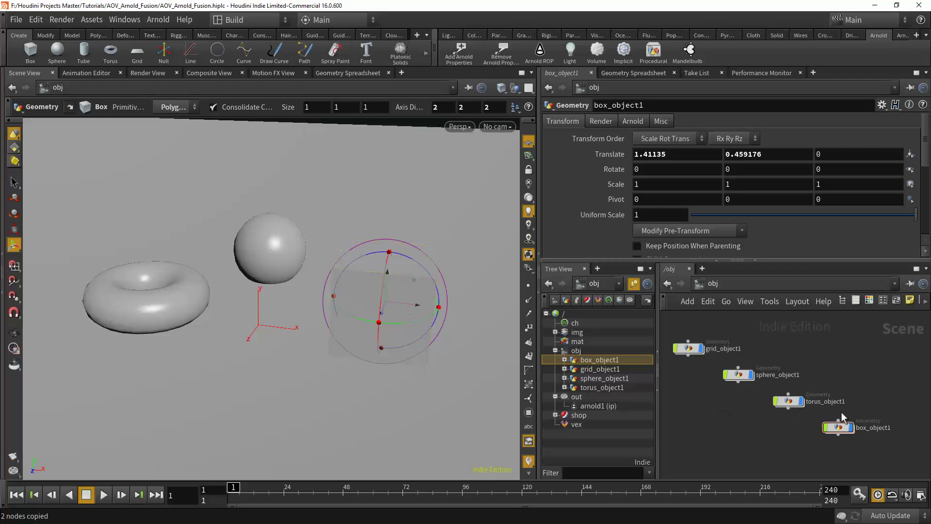
{"action": "key", "text": "i"}
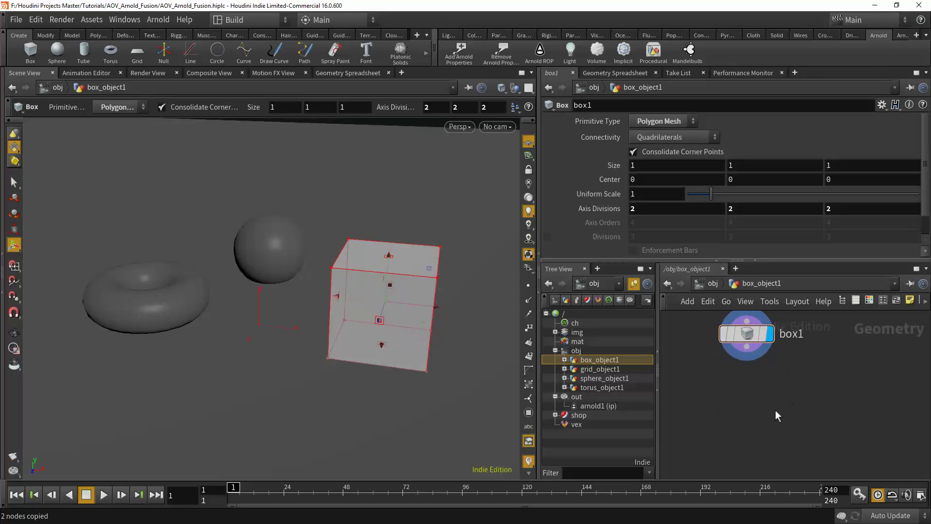
{"action": "key", "text": "ctrl+v"}
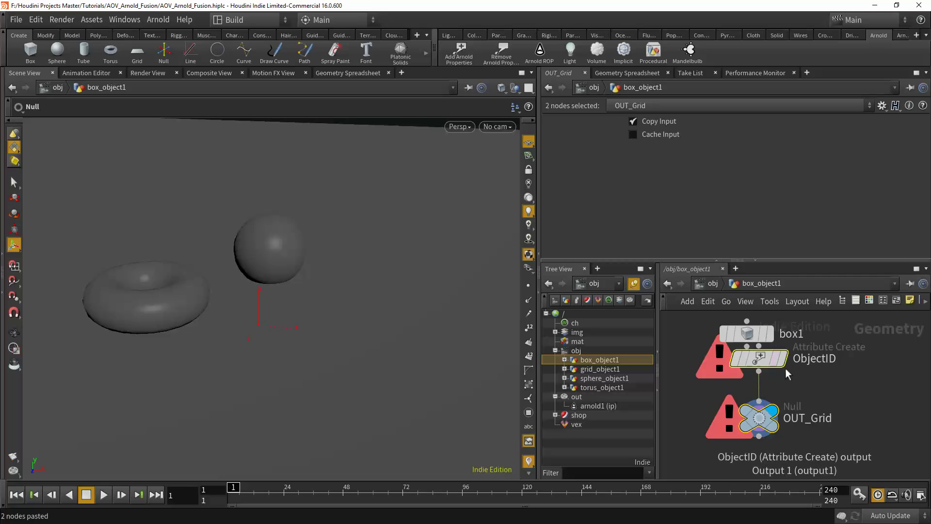
Place the pasted nodes below box1 and wire box1's output into the ObjectID node
{"action": "left_click_drag", "start_coordinate": [762, 365], "coordinate": [743, 401]}
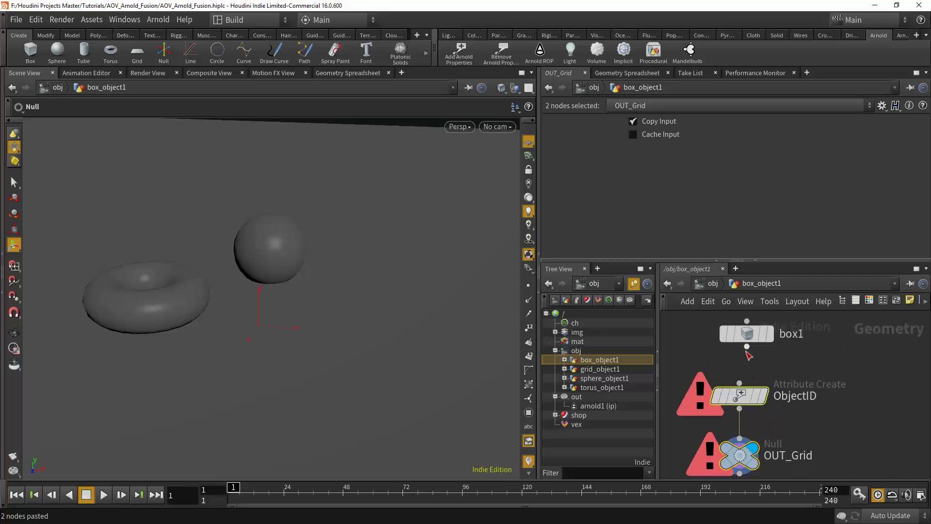
{"action": "left_click_drag", "start_coordinate": [747, 347], "coordinate": [740, 384]}
{"action": "left_click", "coordinate": [845, 376]}
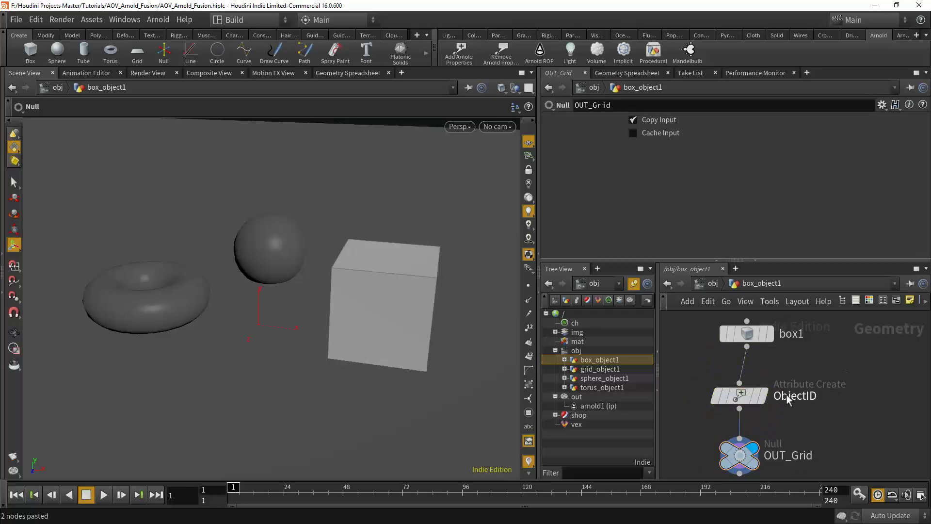
Set the first value component of the box's ObjectID attribute to 2 and auto-arrange the network's nodes
{"action": "left_click", "coordinate": [740, 400]}
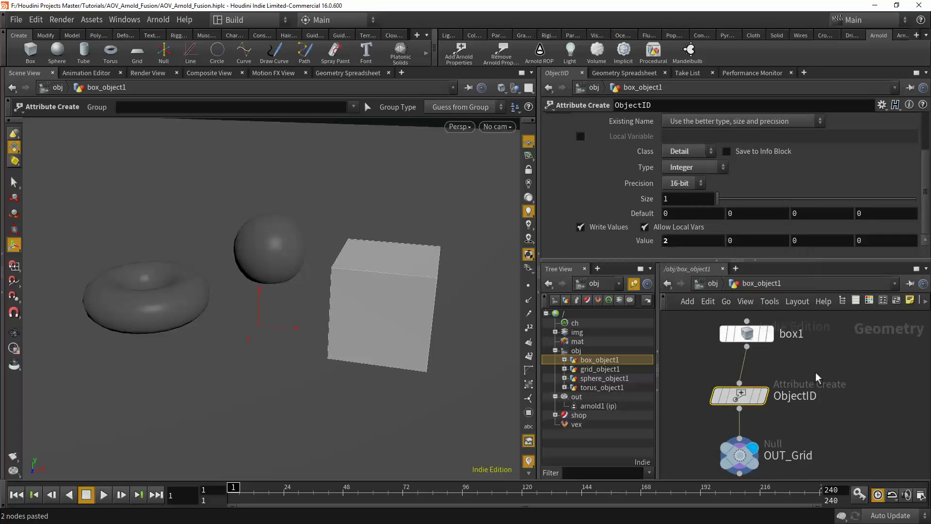
{"action": "left_click", "coordinate": [865, 431]}
{"action": "key", "text": "l"}
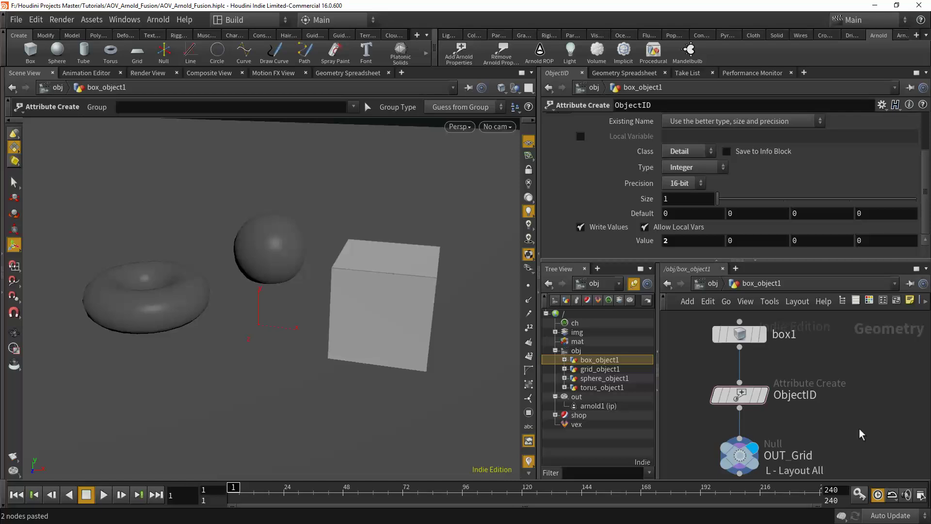
Paste the copied ObjectID and OUT_Grid nodes inside sphere_object1
{"action": "left_click", "coordinate": [602, 377]}
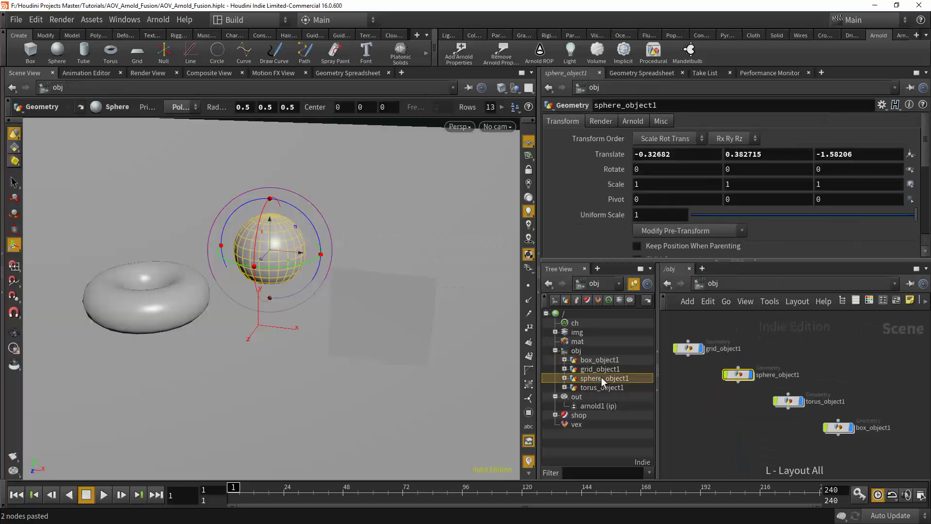
{"action": "double_click", "coordinate": [735, 372]}
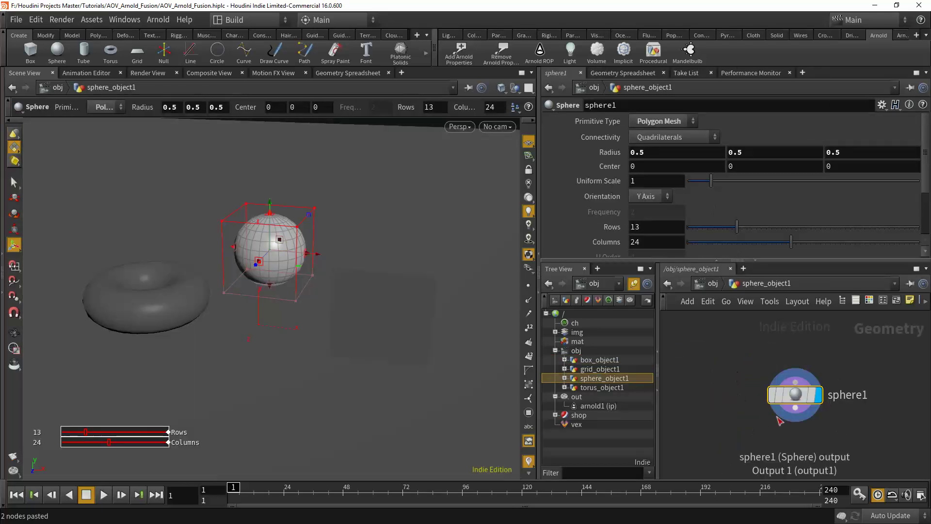
{"action": "middle_click_drag", "start_coordinate": [773, 430], "coordinate": [709, 389]}
{"action": "left_click", "coordinate": [759, 409]}
{"action": "key", "text": "ctrl+v"}
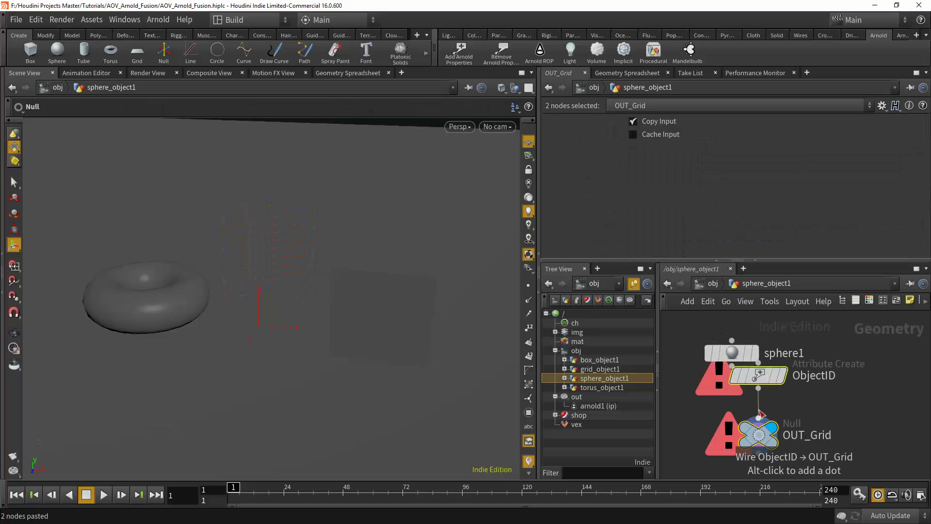
Wire sphere1 into the pasted ObjectID node below it and set the attribute's first value component to 3
{"action": "left_click_drag", "start_coordinate": [767, 379], "coordinate": [739, 403]}
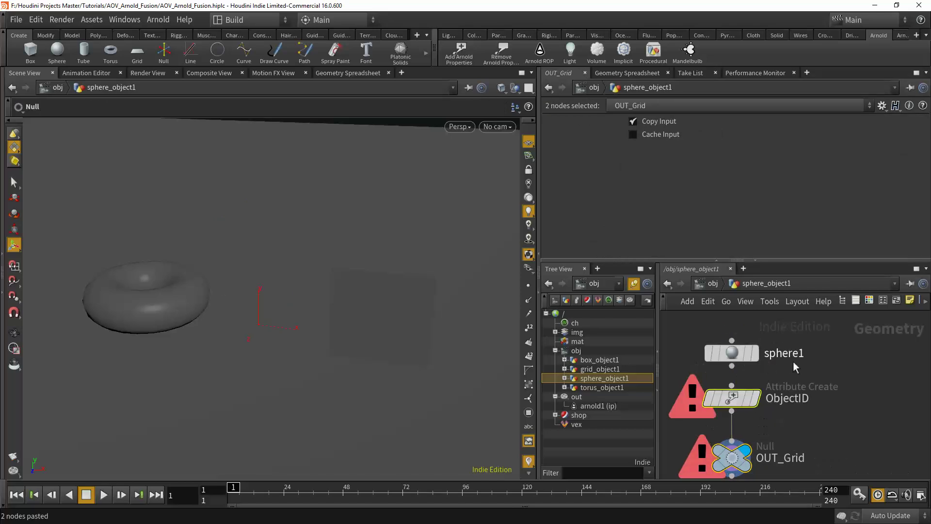
{"action": "left_click", "coordinate": [735, 373]}
{"action": "left_click", "coordinate": [732, 368]}
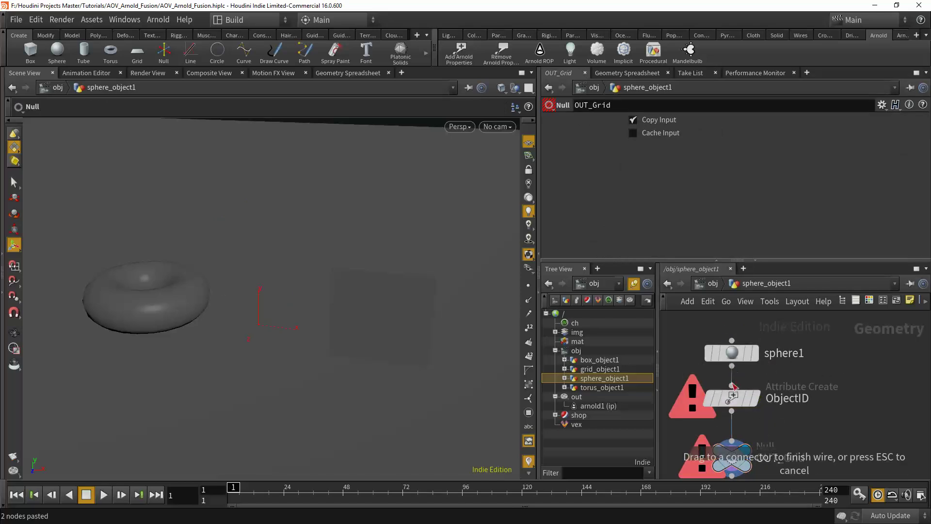
{"action": "left_click", "coordinate": [732, 386]}
{"action": "left_click", "coordinate": [732, 397]}
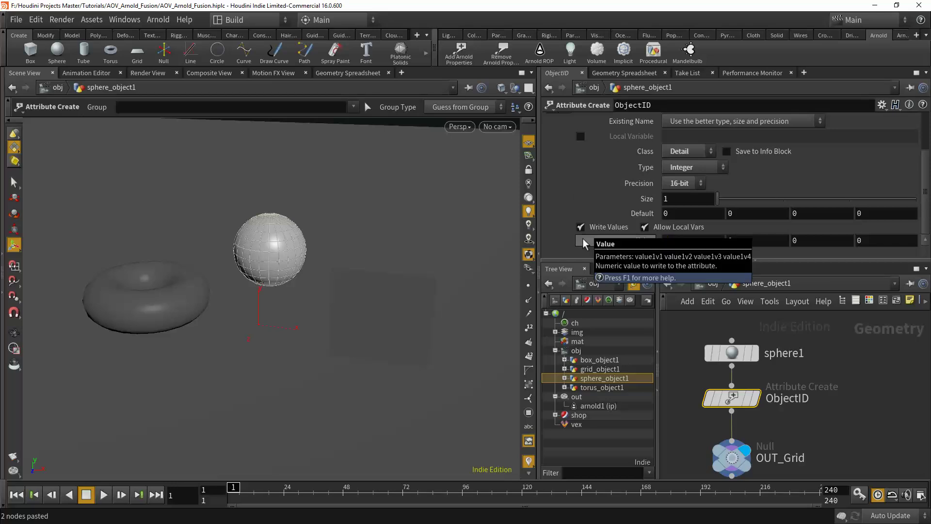
{"action": "left_click", "coordinate": [898, 404]}
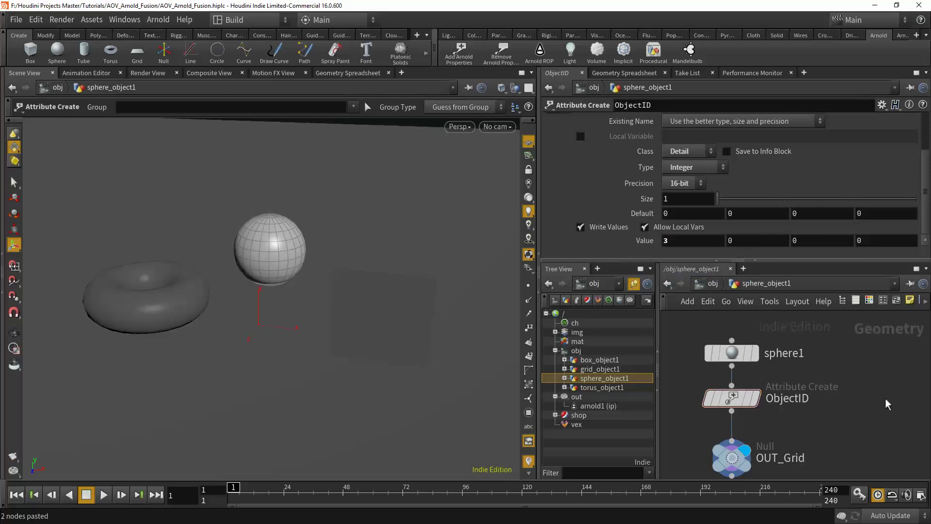
Paste the copied ObjectID and OUT_Grid nodes inside torus_object1 and wire torus1's output into ObjectID
{"action": "left_click", "coordinate": [585, 387]}
{"action": "key", "text": "i"}
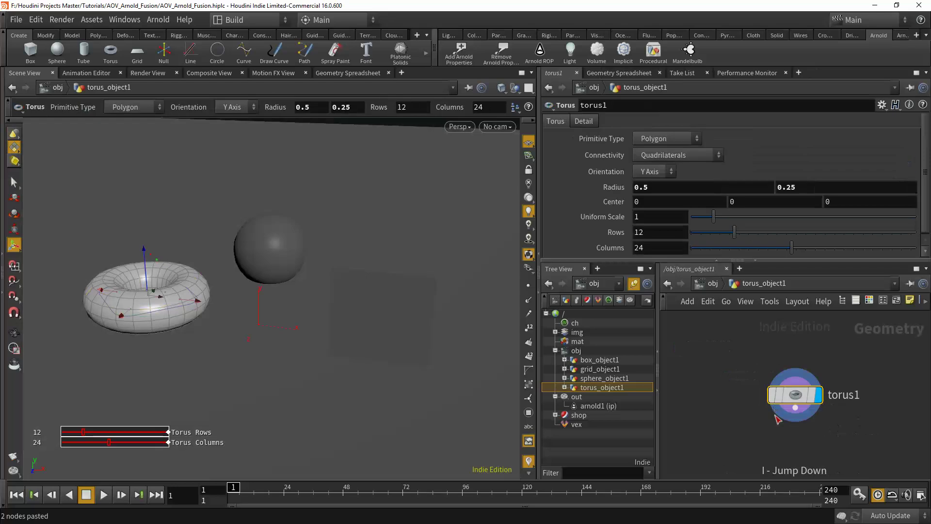
{"action": "key", "text": "ctrl+v"}
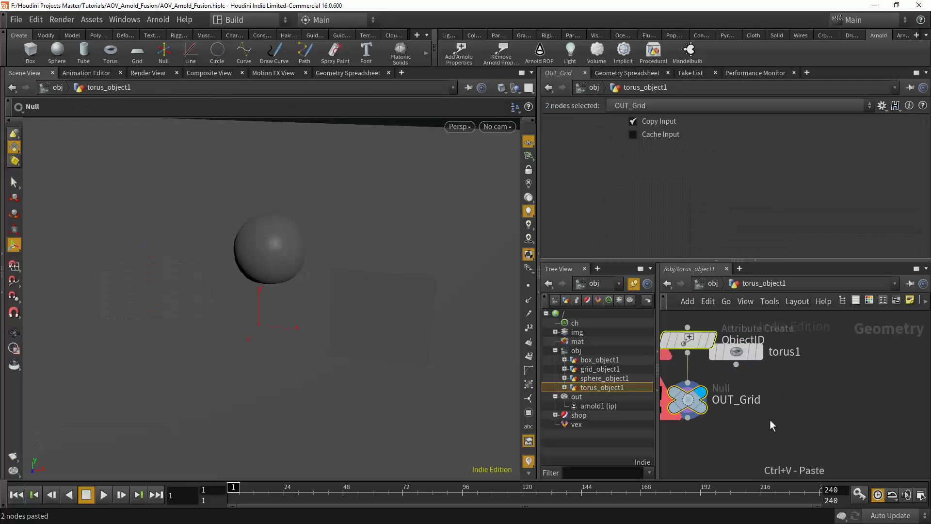
{"action": "left_click_drag", "start_coordinate": [693, 341], "coordinate": [753, 410]}
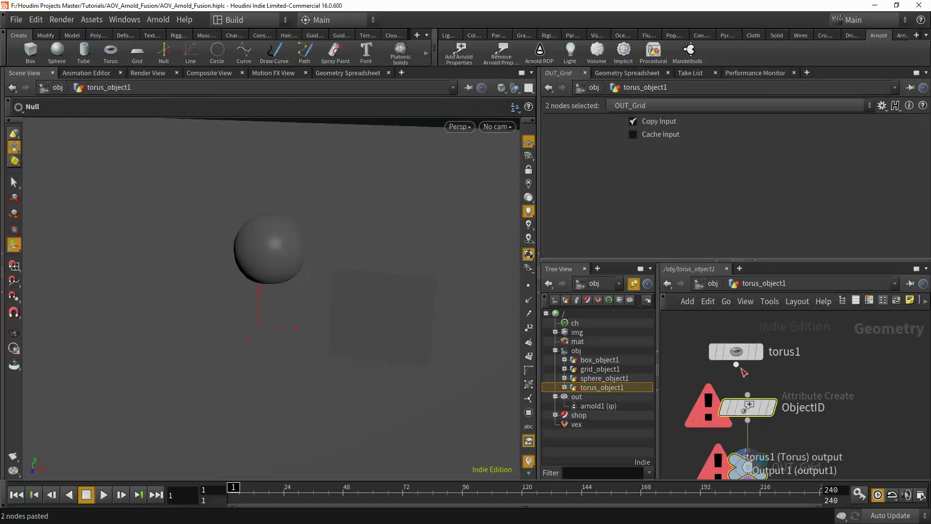
{"action": "left_click", "coordinate": [737, 365]}
{"action": "left_click", "coordinate": [747, 394]}
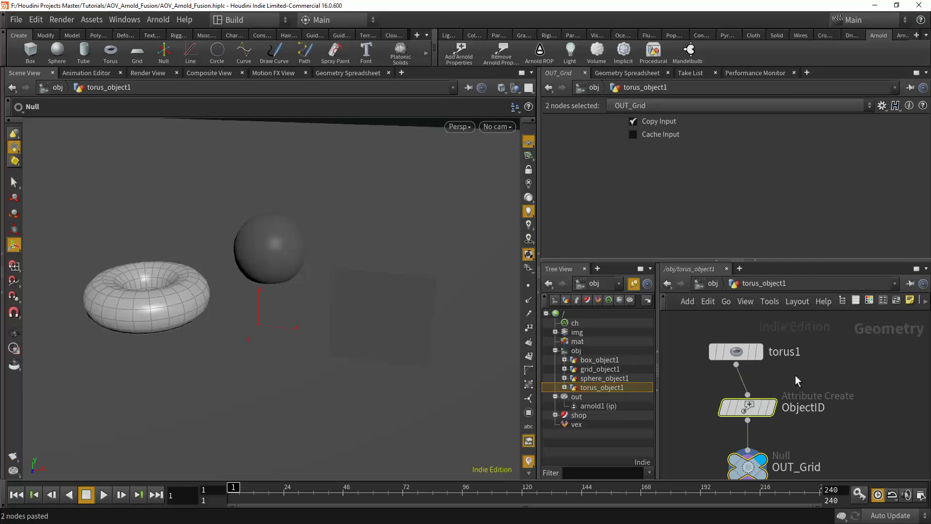
Set the first value component of the torus's ObjectID attribute to 4 and auto-arrange the network's nodes
{"action": "left_click", "coordinate": [756, 411]}
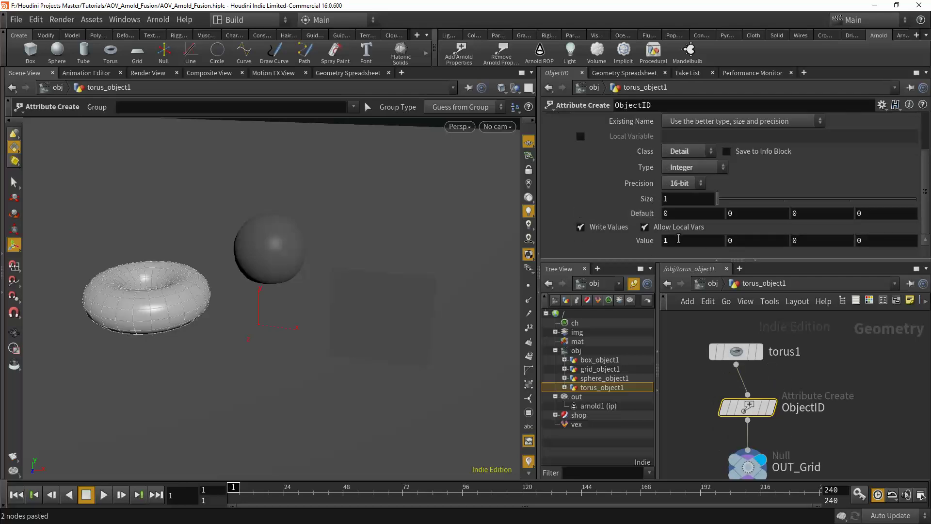
{"action": "left_click", "coordinate": [679, 238]}
{"action": "type", "text": "4"}
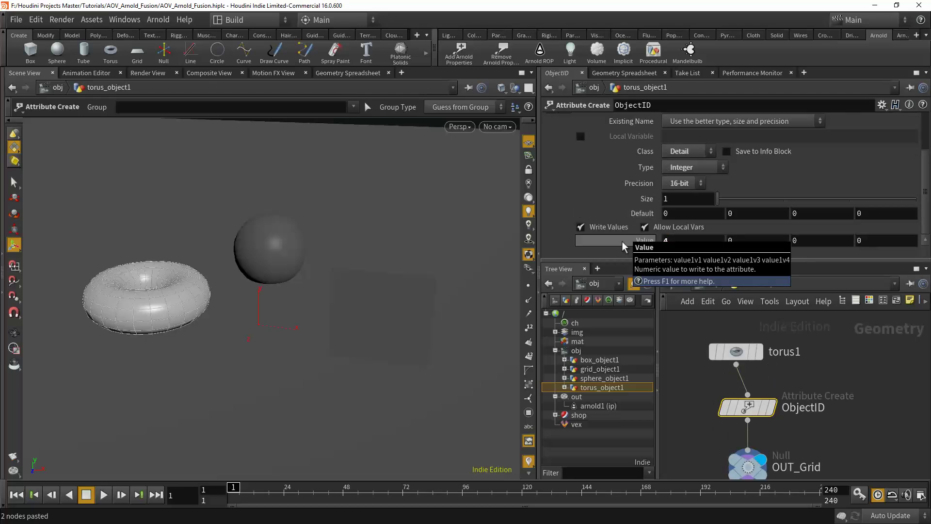
{"action": "type", "text": "l"}
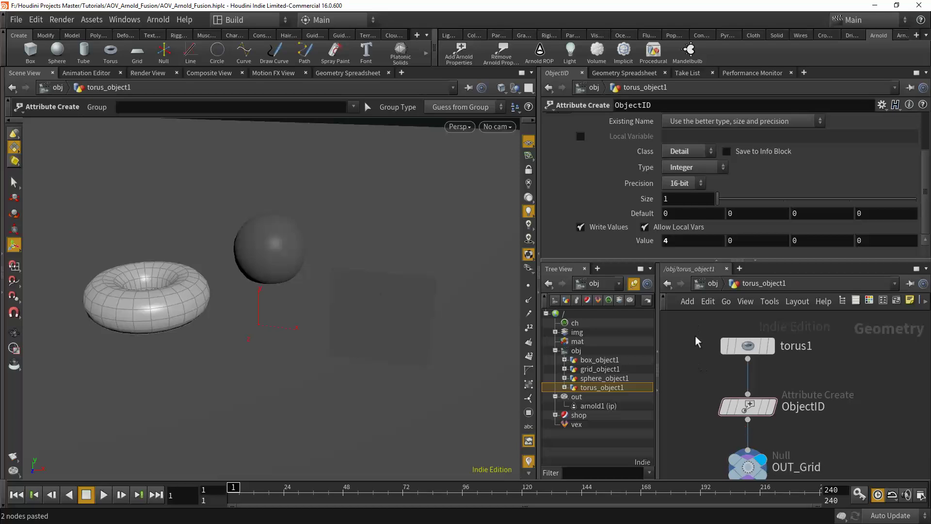
{"action": "middle_click_drag", "start_coordinate": [878, 397], "coordinate": [852, 385]}
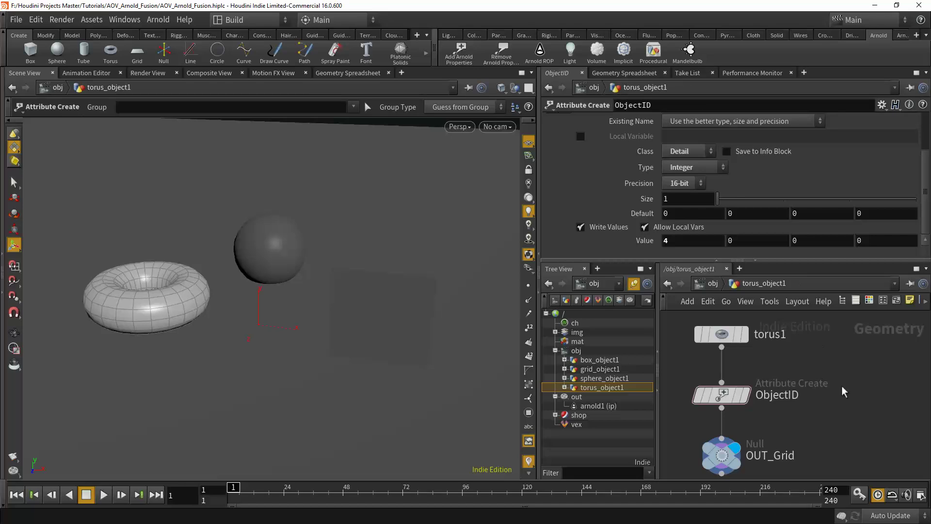
Return to the object level and check the ObjectID detail attribute of the grid, sphere and torus in the Geometry Spreadsheet
{"action": "key", "text": "u"}
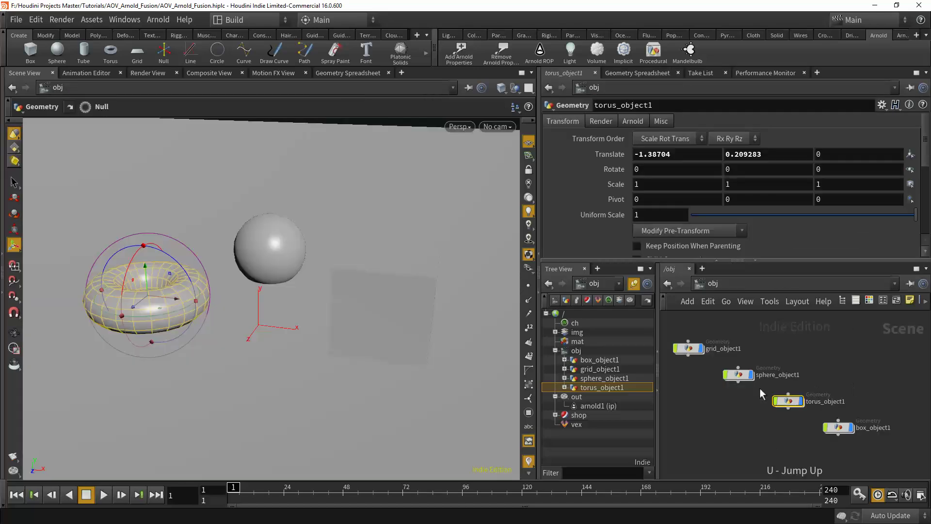
{"action": "left_click", "coordinate": [691, 349]}
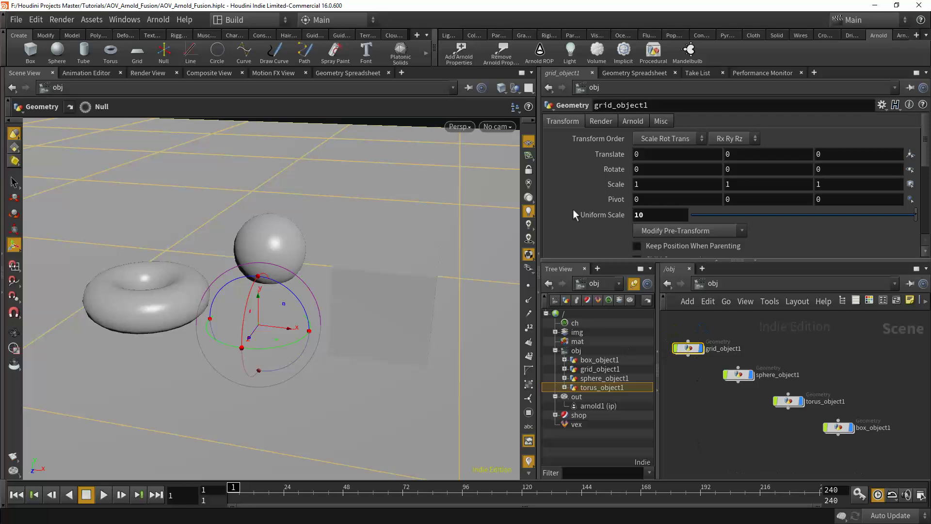
{"action": "left_click", "coordinate": [638, 73]}
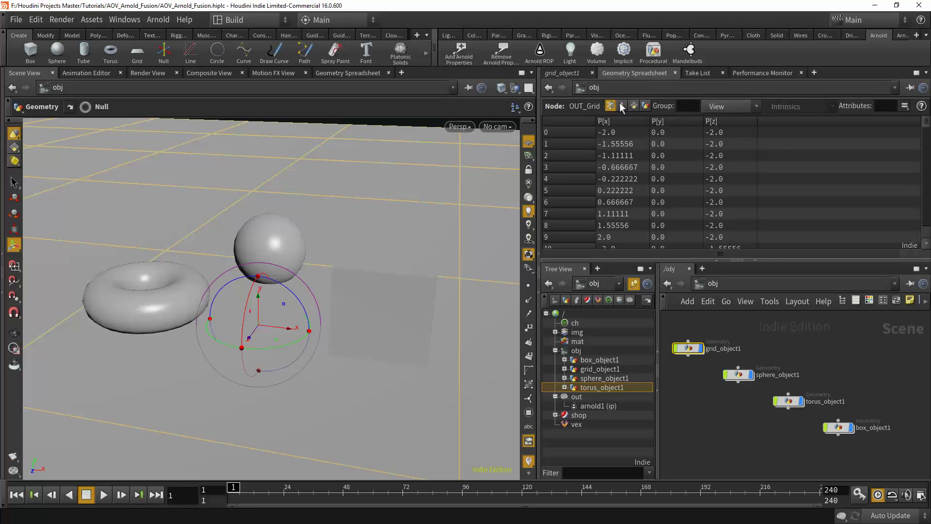
{"action": "left_click", "coordinate": [645, 106]}
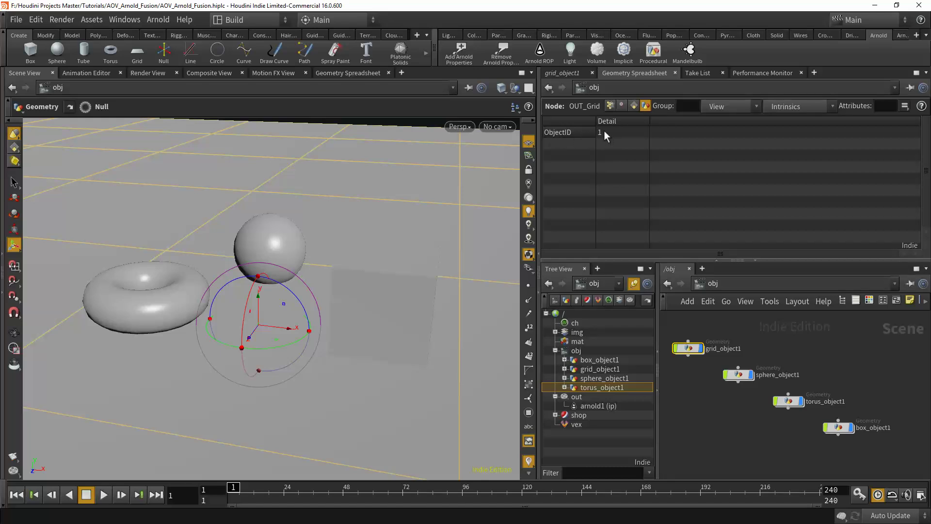
{"action": "left_click", "coordinate": [740, 375]}
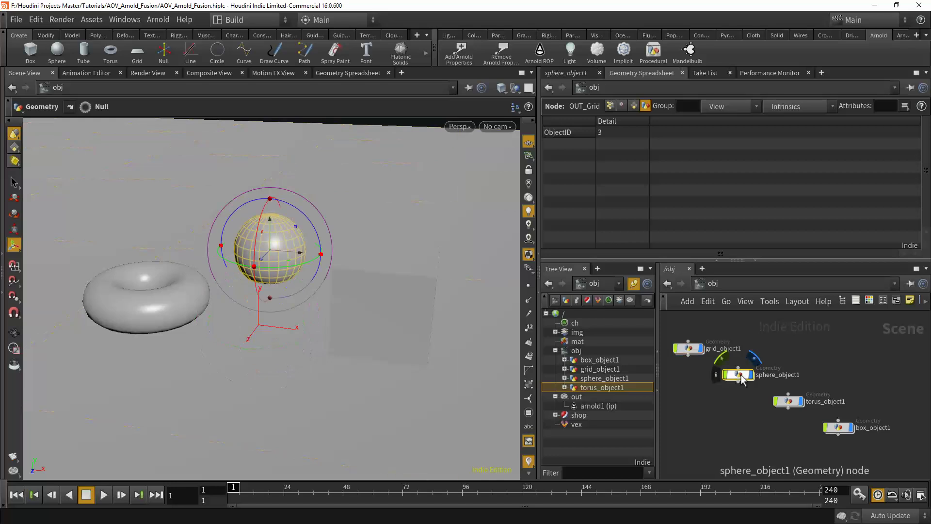
{"action": "left_click", "coordinate": [788, 402]}
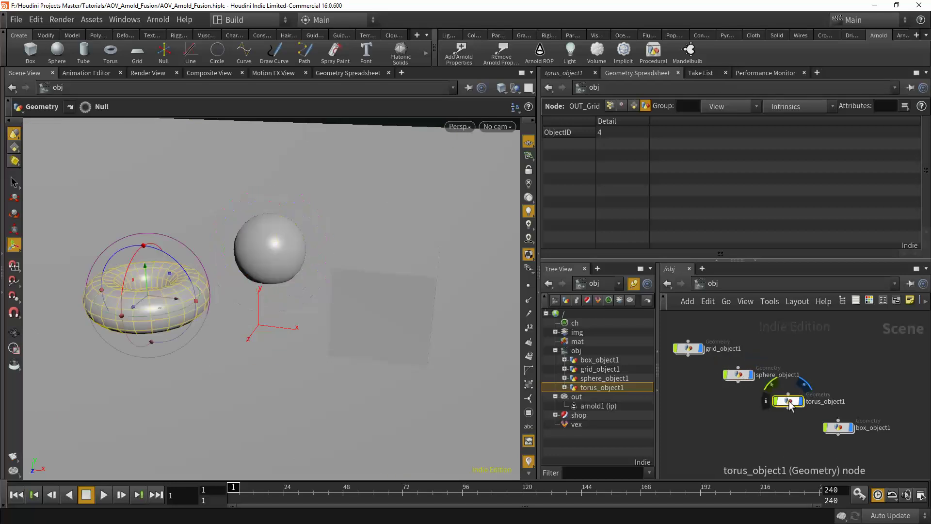
Check the ObjectID detail value of box_object1 and open the Mat1 shader network under shop
{"action": "left_click", "coordinate": [838, 428]}
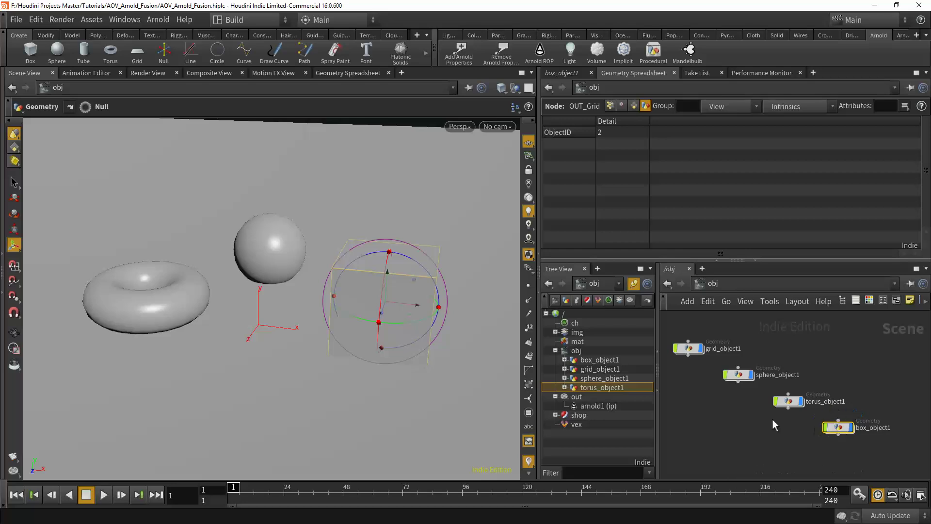
{"action": "left_click", "coordinate": [711, 424]}
{"action": "left_click", "coordinate": [579, 415]}
{"action": "left_click", "coordinate": [555, 415]}
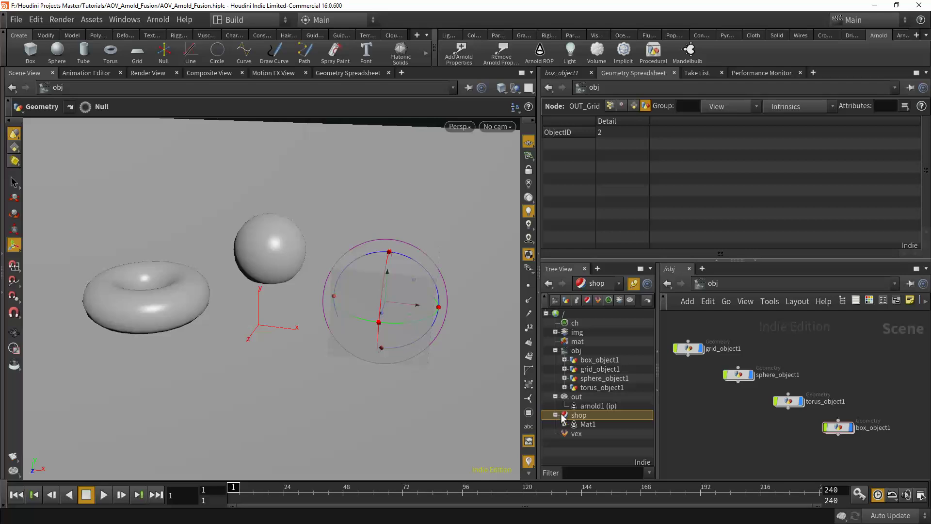
{"action": "left_click", "coordinate": [588, 425]}
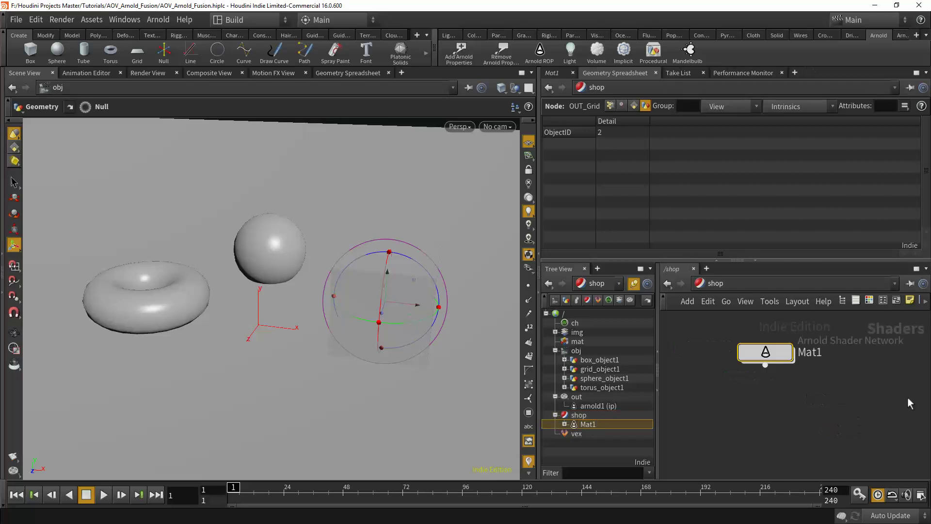
{"action": "double_click", "coordinate": [764, 351]}
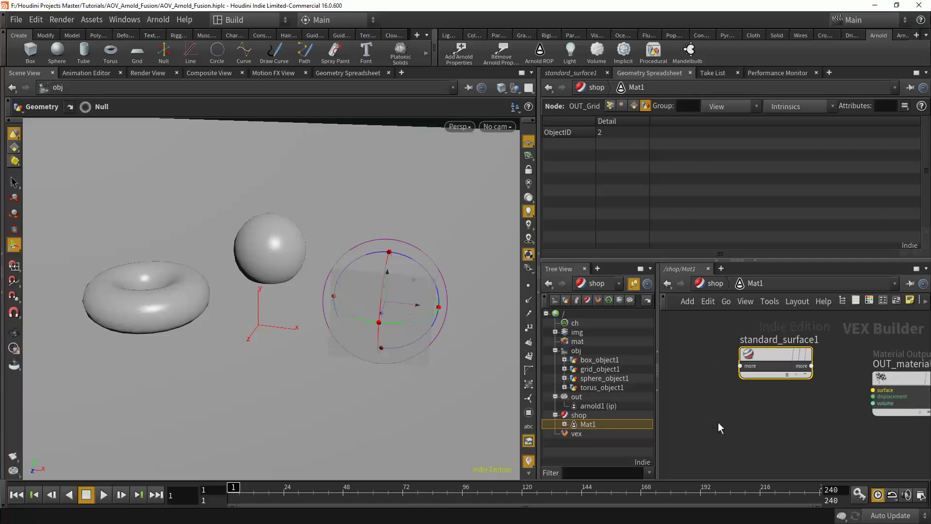
Add a User Data Int node below standard_surface1 in the Mat1 network
{"action": "key", "text": "Tab"}
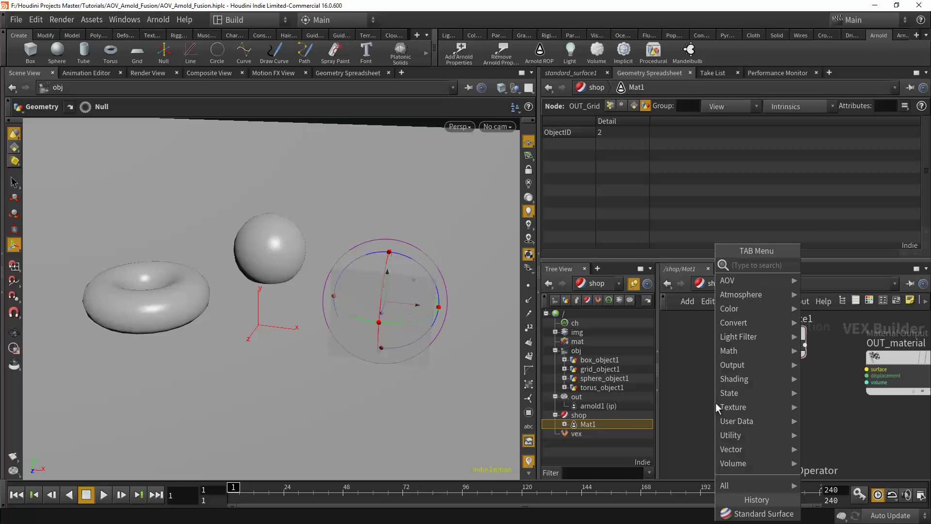
{"action": "type", "text": "us"}
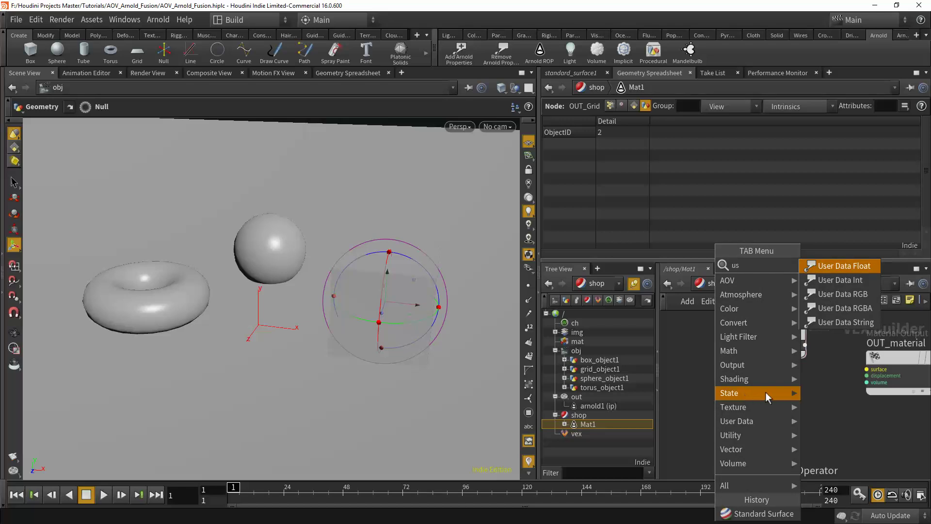
{"action": "left_click", "coordinate": [840, 279]}
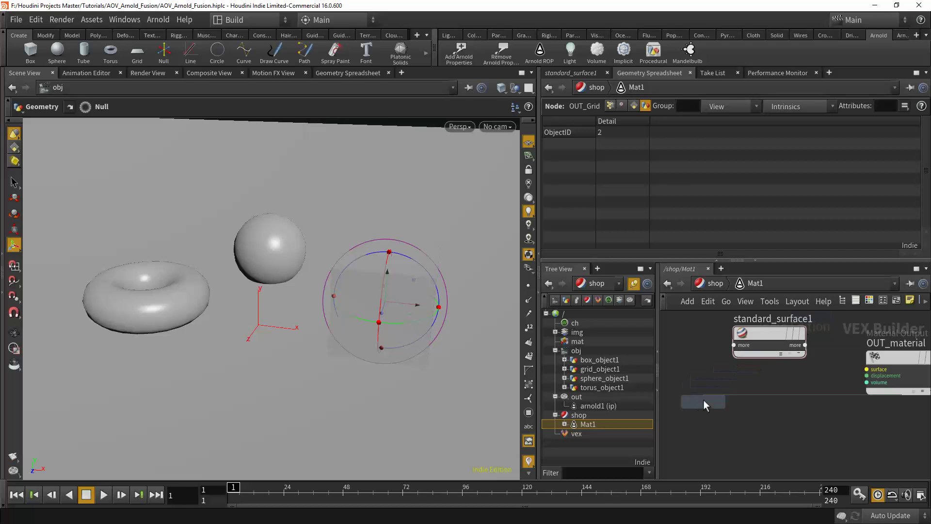
{"action": "left_click", "coordinate": [703, 400]}
{"action": "mouse_move", "coordinate": [706, 402]}
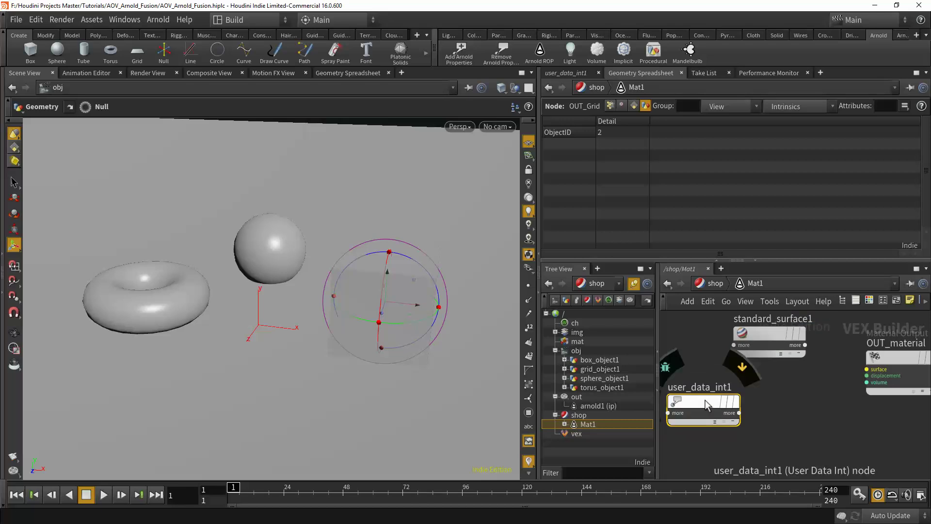
{"action": "left_click_drag", "start_coordinate": [707, 405], "coordinate": [716, 403]}
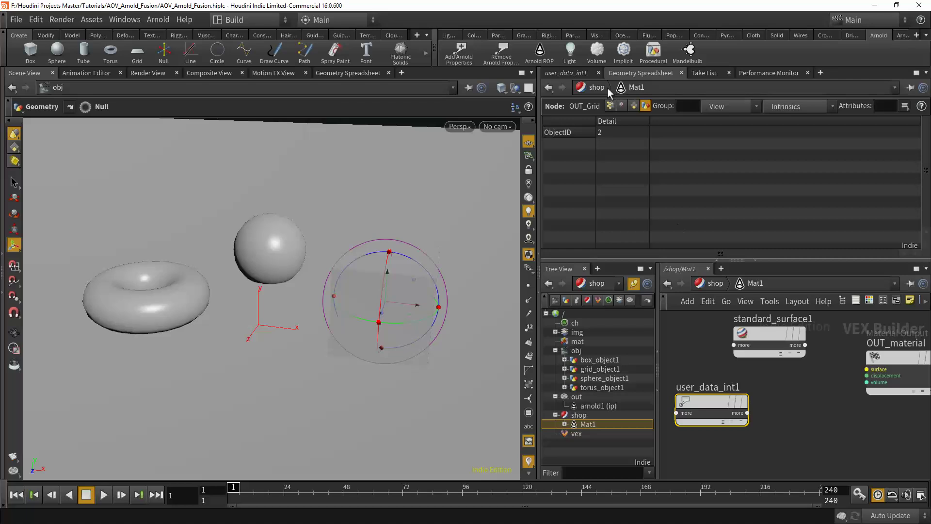
Set the User Data Int node's Attribute parameter to ObjectID
{"action": "left_click", "coordinate": [583, 74]}
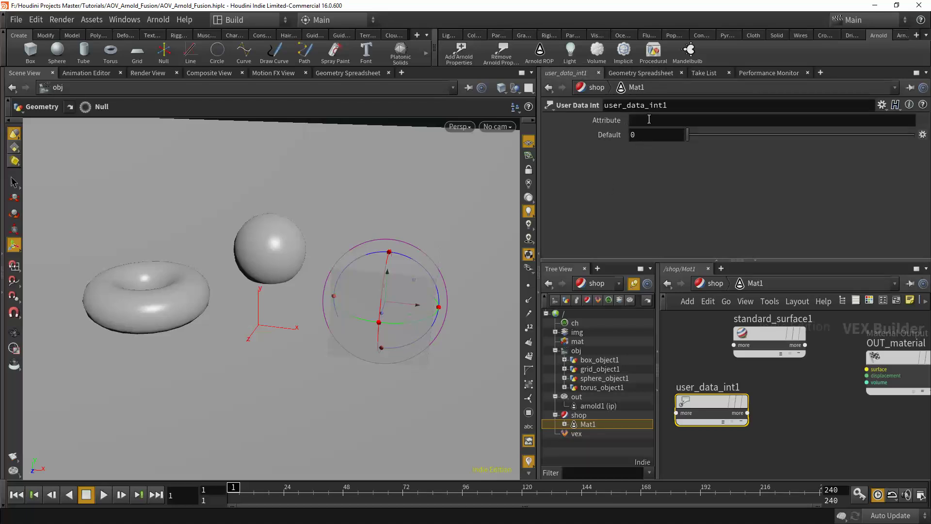
{"action": "type", "text": "ObjectID"}
{"action": "left_click", "coordinate": [790, 422]}
Rename the User Data Int node to ObjectID_Read
{"action": "double_click", "coordinate": [711, 388]}
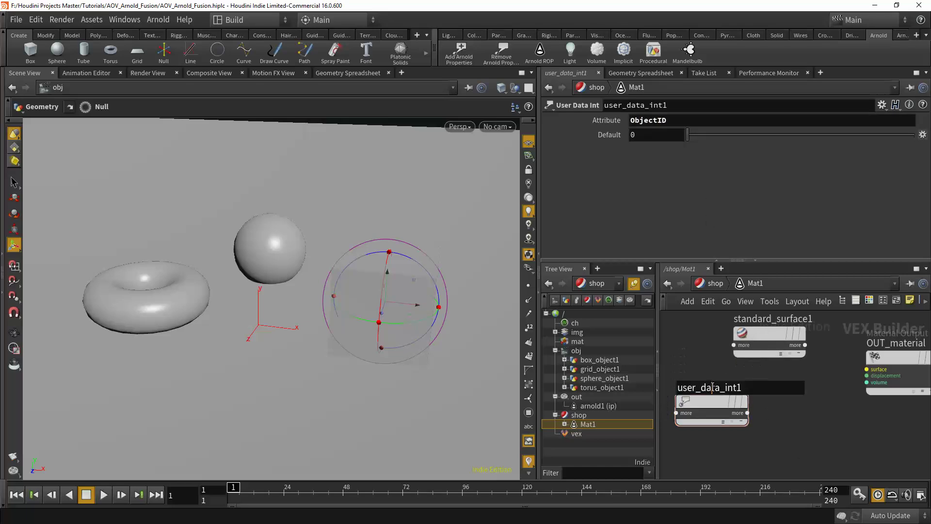
{"action": "left_click_drag", "start_coordinate": [745, 388], "coordinate": [678, 391]}
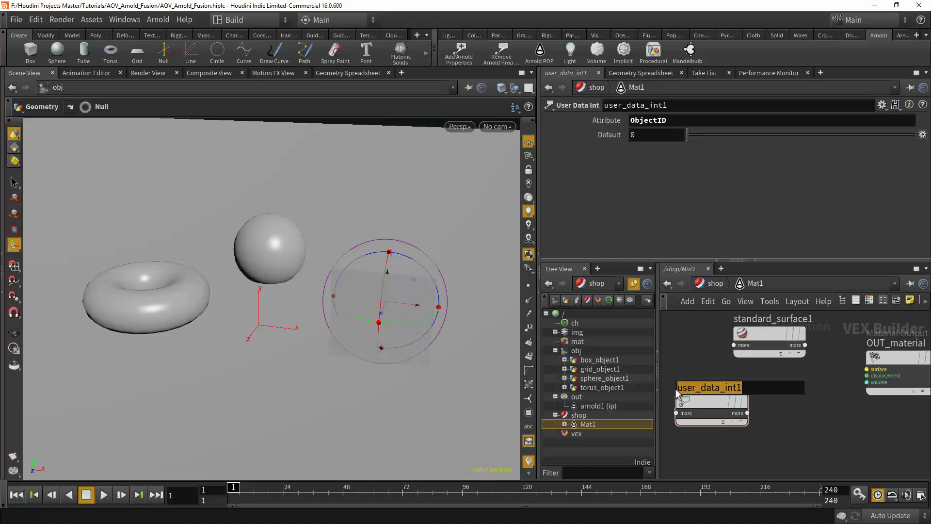
{"action": "type", "text": "Object"}
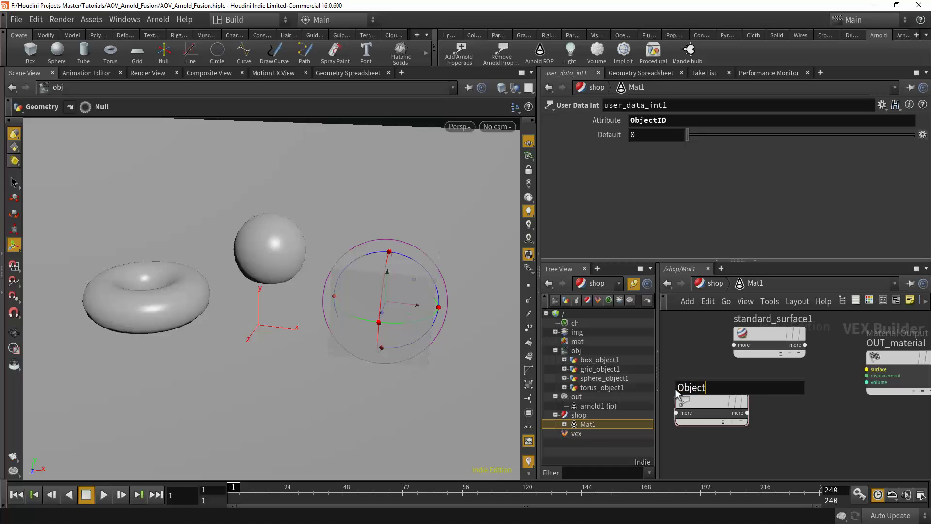
{"action": "type", "text": "ID_Read"}
{"action": "key", "text": "Return"}
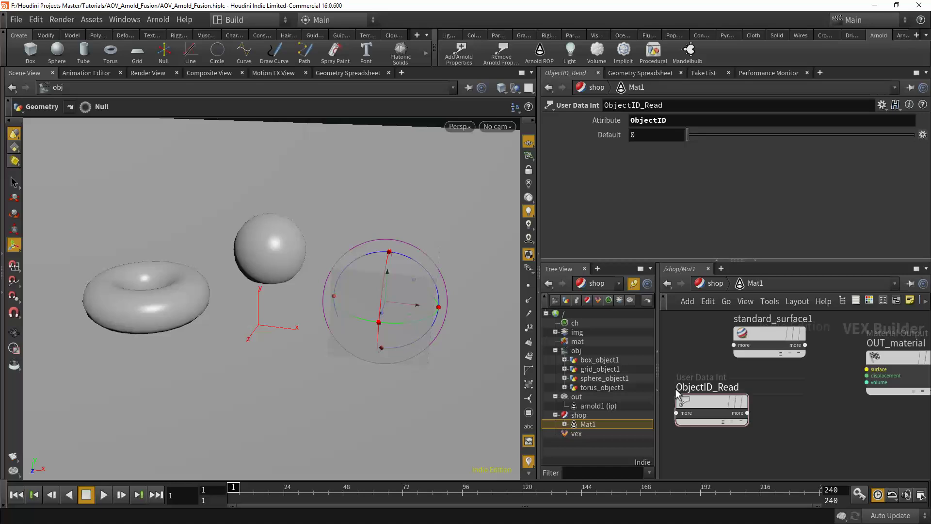
Add an AOV Write Int node between ObjectID_Read and OUT_material, slightly below them
{"action": "middle_click_drag", "start_coordinate": [788, 425], "coordinate": [778, 425]}
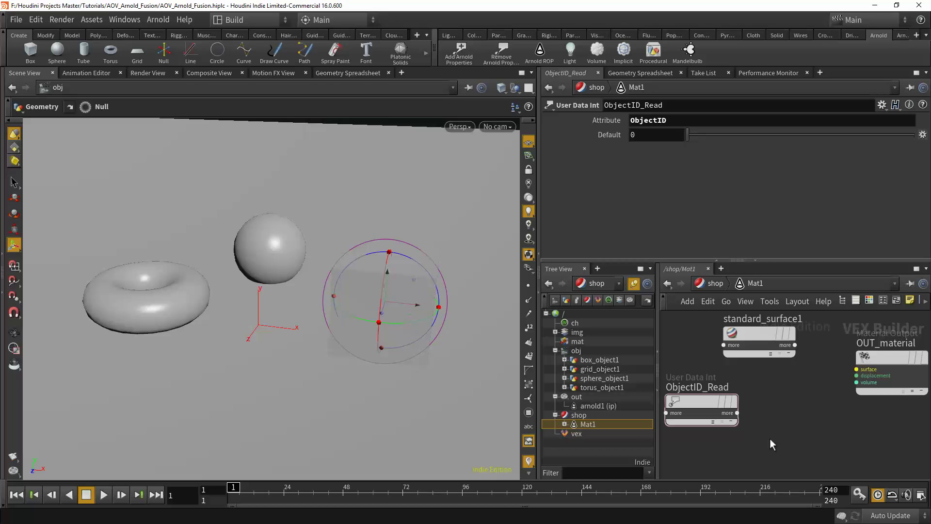
{"action": "key", "text": "Tab"}
{"action": "type", "text": "wri"}
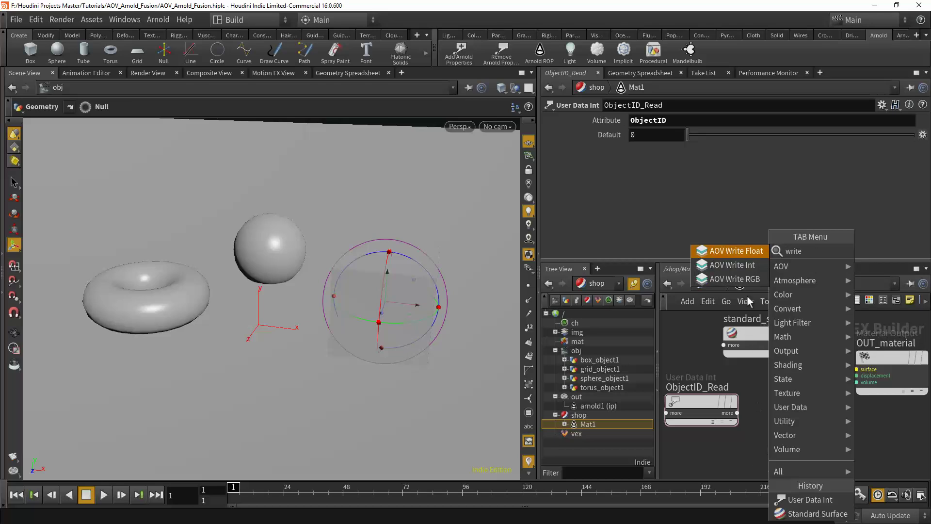
{"action": "left_click", "coordinate": [732, 266]}
{"action": "left_click", "coordinate": [803, 422]}
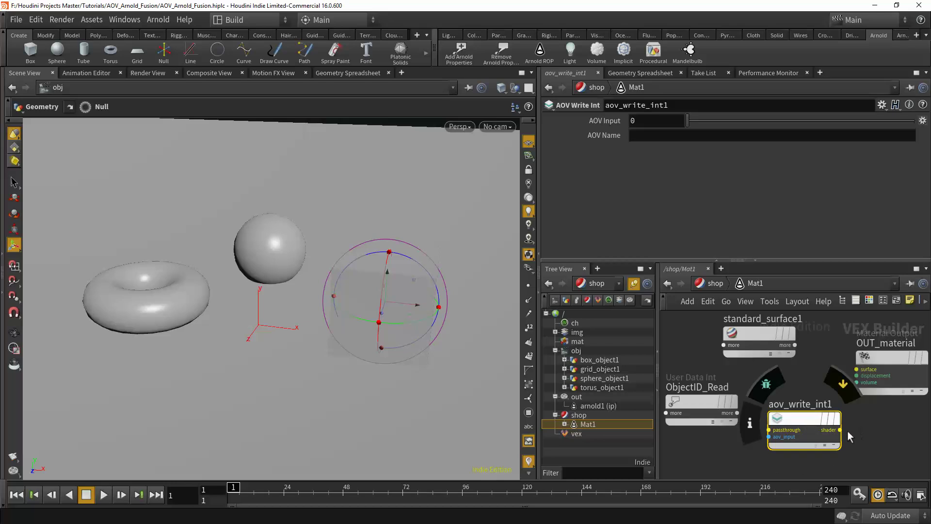
{"action": "left_click_drag", "start_coordinate": [798, 417], "coordinate": [811, 416]}
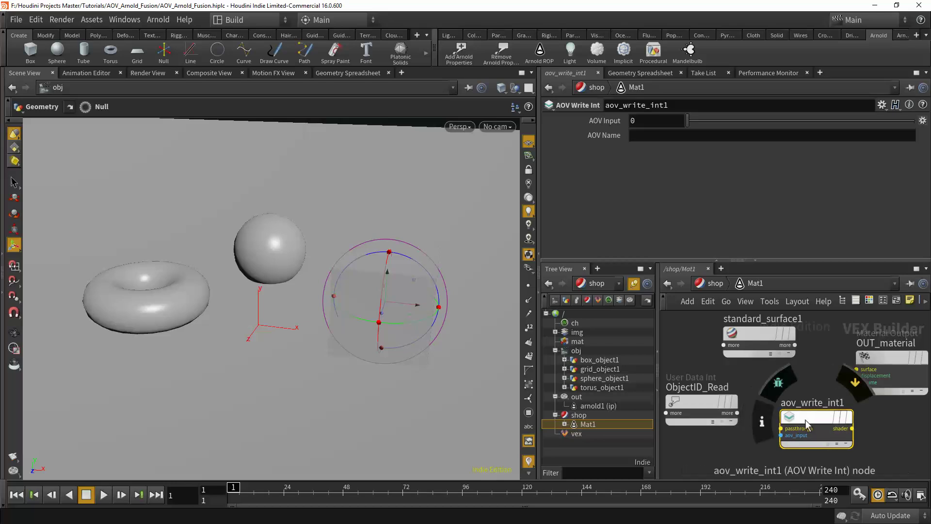
Wire the int output of ObjectID_Read into the aov_input of the AOV Write Int node
{"action": "scroll", "coordinate": [798, 444], "scroll_direction": "up", "scroll_amount": 5}
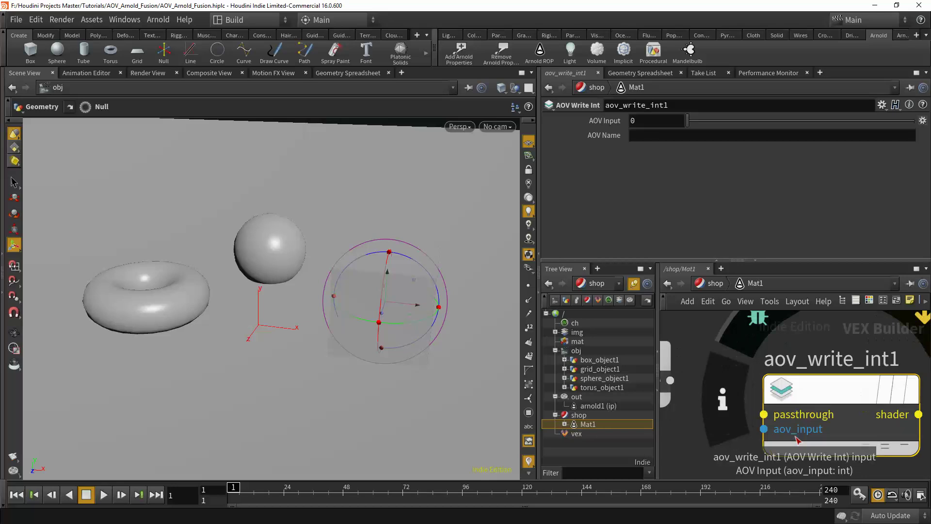
{"action": "middle_click_drag", "start_coordinate": [706, 423], "coordinate": [681, 416]}
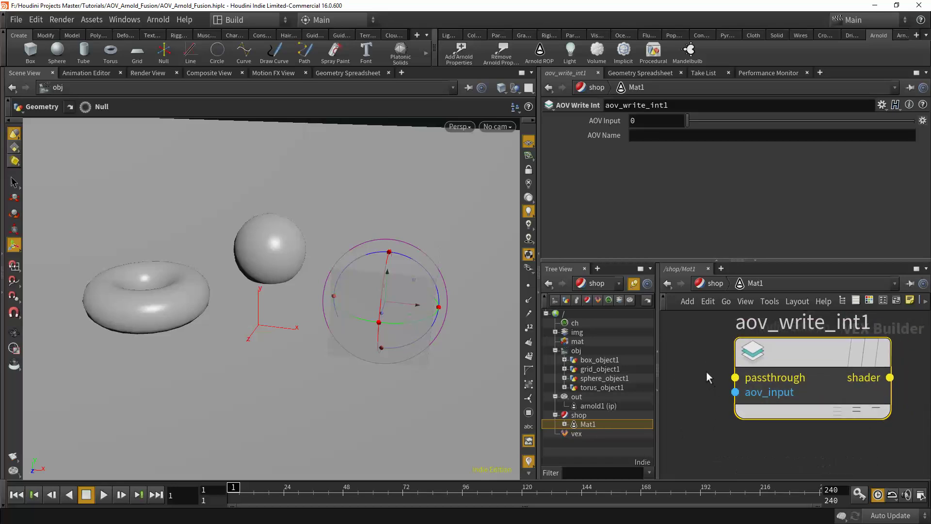
{"action": "middle_click_drag", "start_coordinate": [718, 375], "coordinate": [783, 382]}
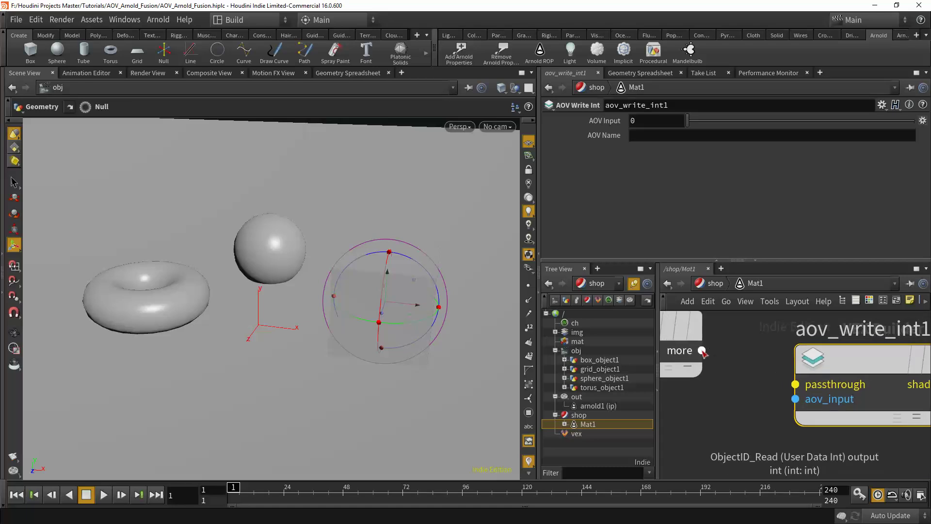
{"action": "left_click", "coordinate": [702, 350]}
{"action": "left_click", "coordinate": [734, 375]}
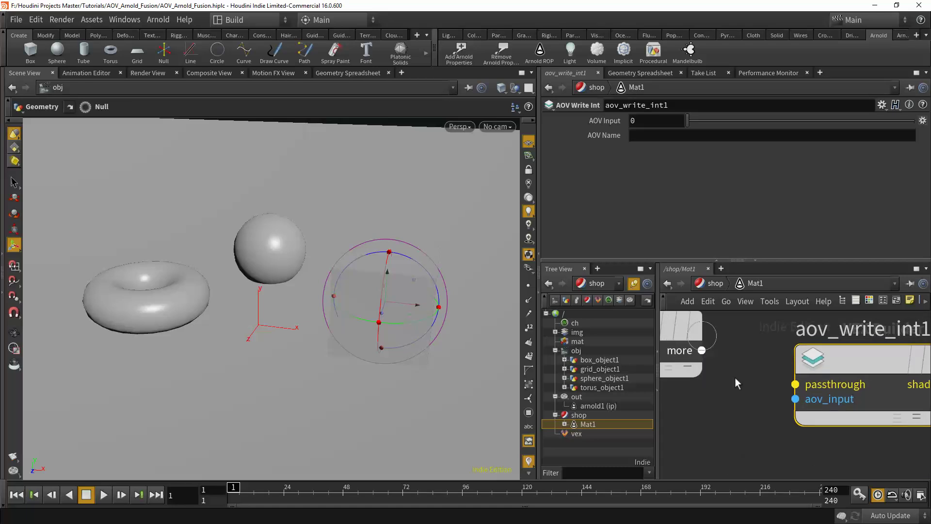
{"action": "left_click", "coordinate": [795, 399]}
{"action": "middle_click_drag", "start_coordinate": [769, 429], "coordinate": [718, 441]}
{"action": "scroll", "coordinate": [709, 347], "scroll_direction": "down", "scroll_amount": 2}
{"action": "scroll", "coordinate": [708, 347], "scroll_direction": "down", "scroll_amount": 2}
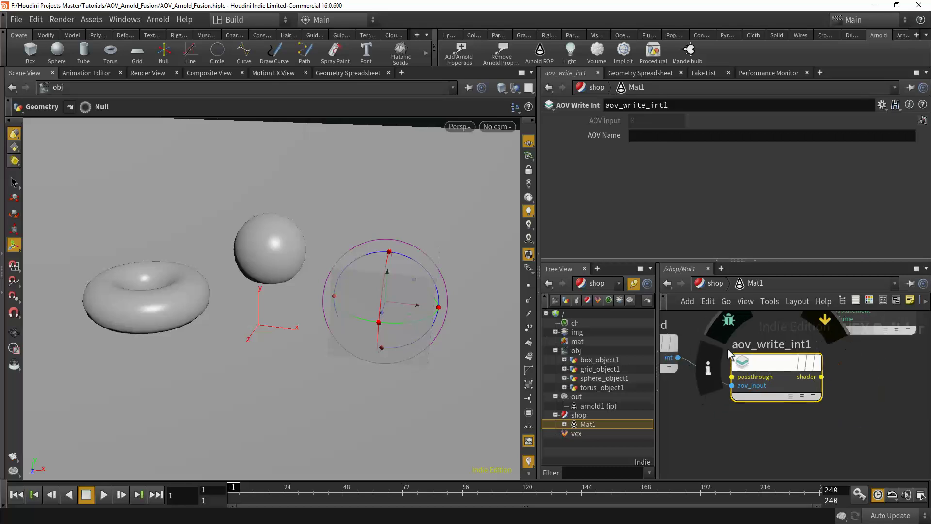
{"action": "left_click", "coordinate": [840, 435]}
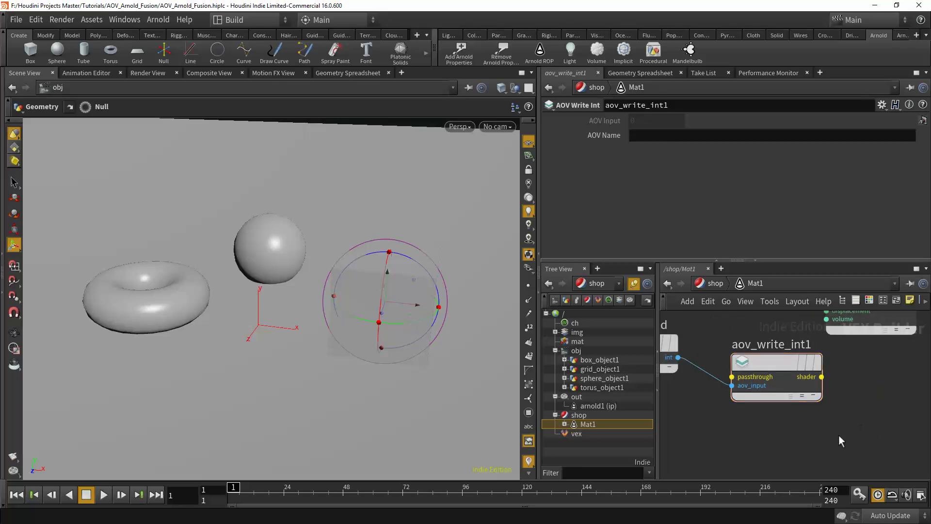
Wire the shader output of standard_surface1 into the passthrough input of the AOV Write Int node
{"action": "middle_click_drag", "start_coordinate": [857, 398], "coordinate": [865, 454]}
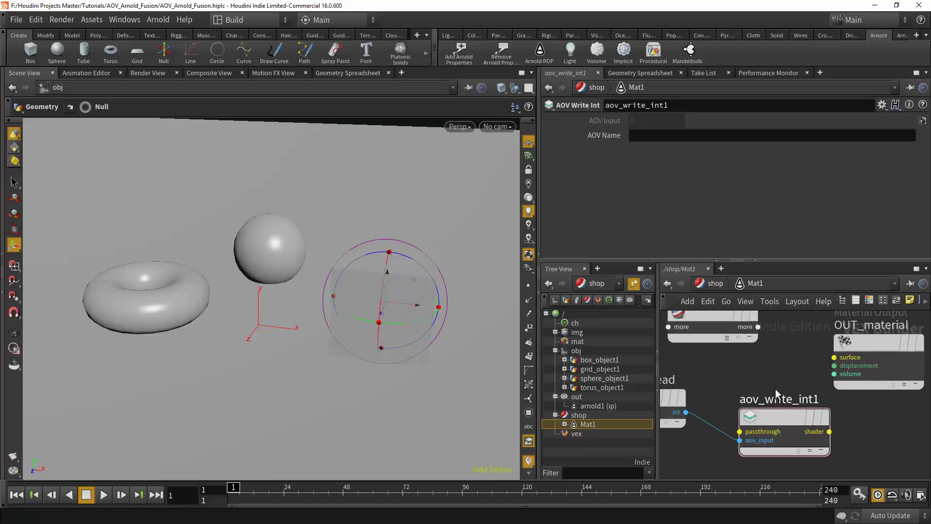
{"action": "mouse_move", "coordinate": [763, 374]}
{"action": "middle_mouse_down"}
{"action": "mouse_move", "coordinate": [757, 409]}
{"action": "mouse_move", "coordinate": [765, 367]}
{"action": "mouse_move", "coordinate": [765, 383]}
{"action": "middle_mouse_up"}
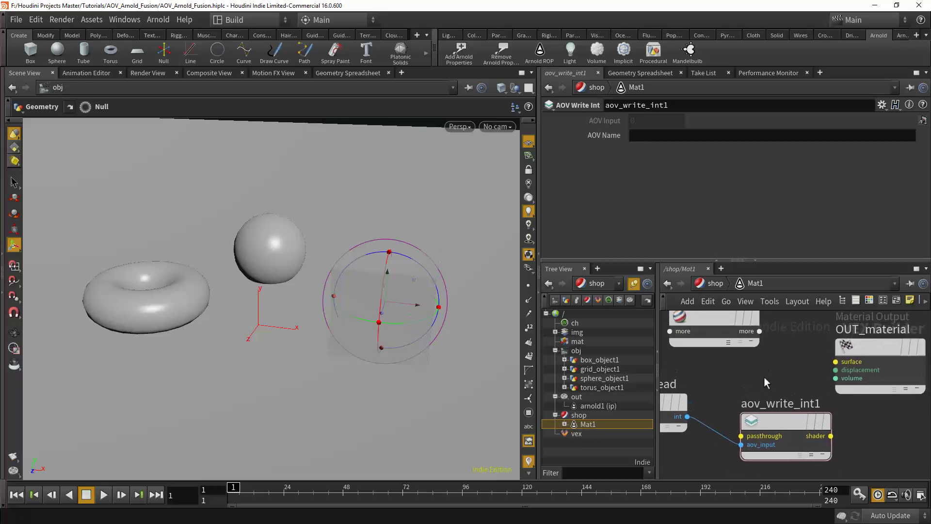
{"action": "left_click", "coordinate": [759, 333]}
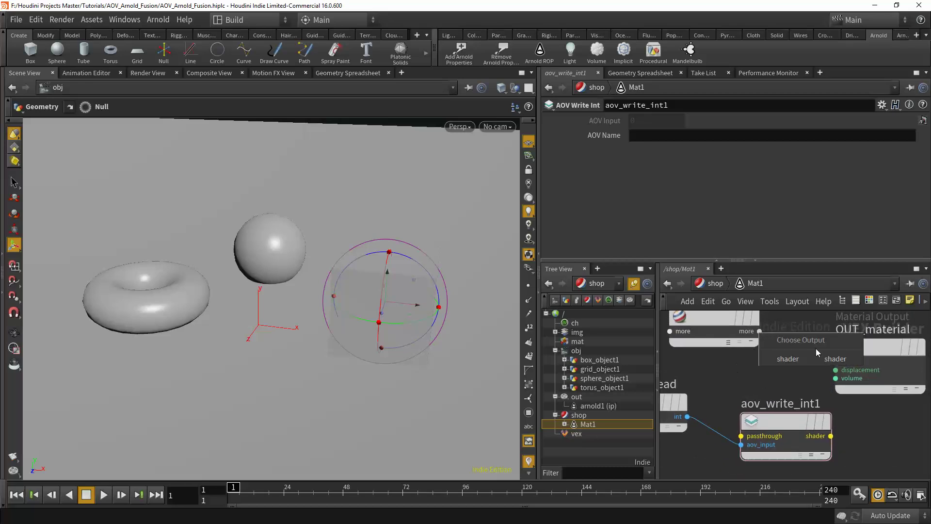
{"action": "left_click", "coordinate": [802, 370]}
{"action": "left_click", "coordinate": [761, 334]}
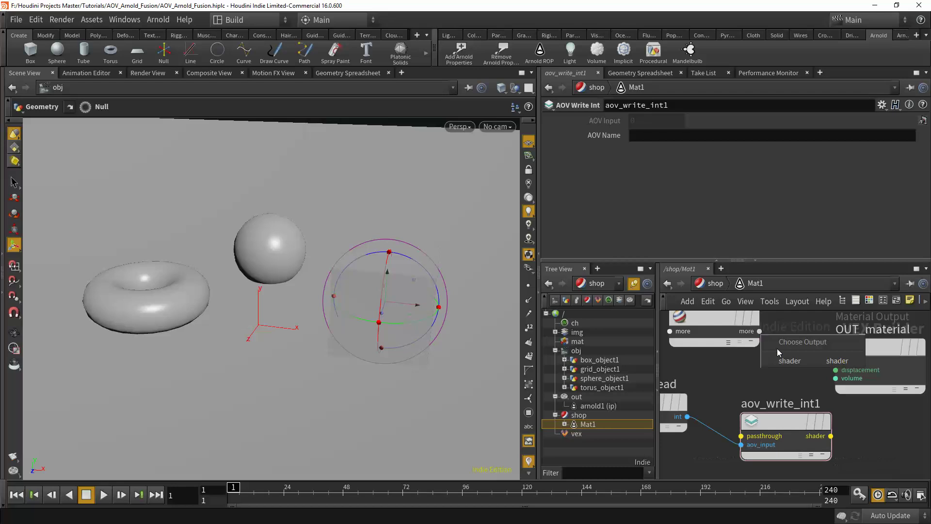
{"action": "left_click", "coordinate": [779, 359]}
{"action": "left_click", "coordinate": [742, 435]}
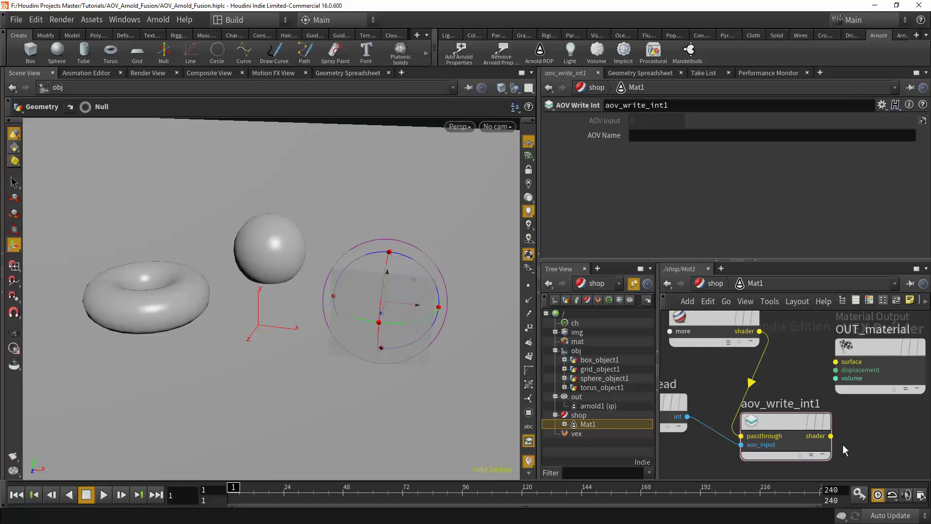
Wire aov_write_int1's shader output into OUT_material's surface input, auto-arrange the network and move standard_surface1 slightly higher
{"action": "left_click", "coordinate": [831, 435]}
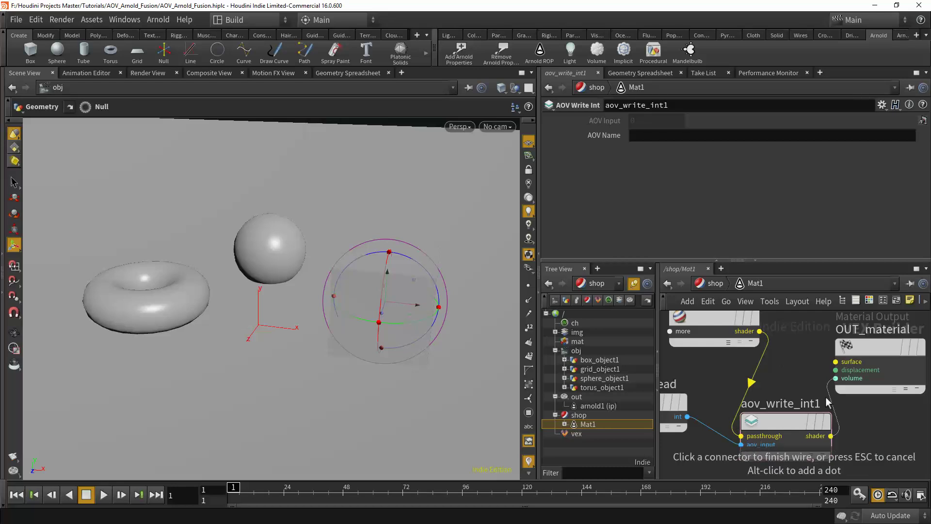
{"action": "left_click", "coordinate": [835, 362]}
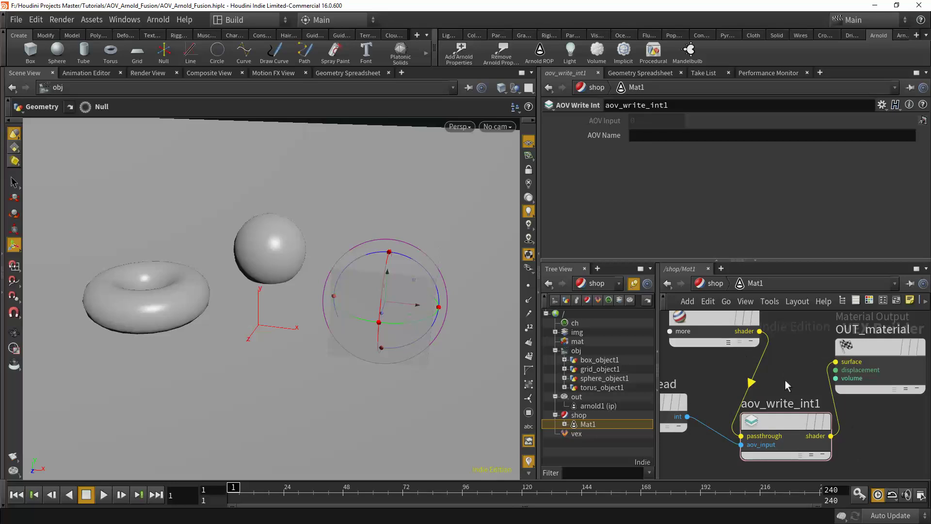
{"action": "scroll", "coordinate": [787, 380], "scroll_direction": "down", "scroll_amount": 2}
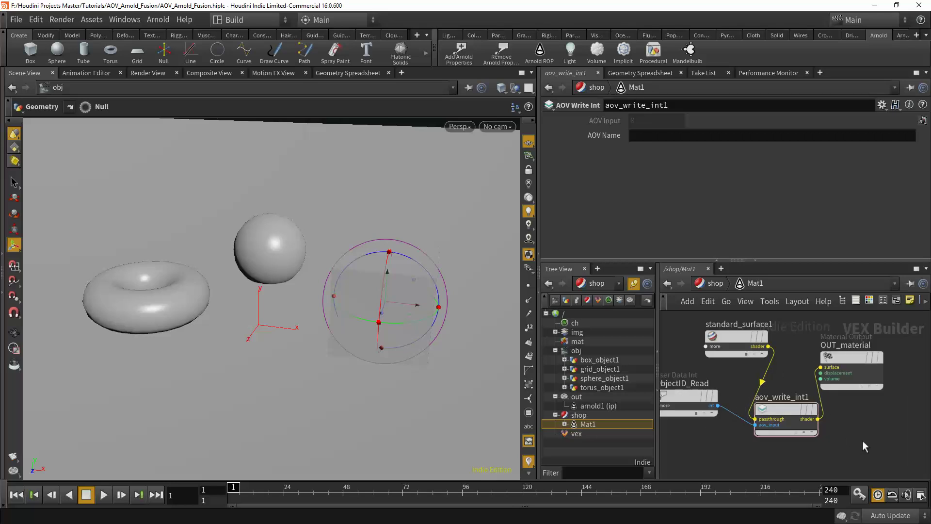
{"action": "key", "text": "l"}
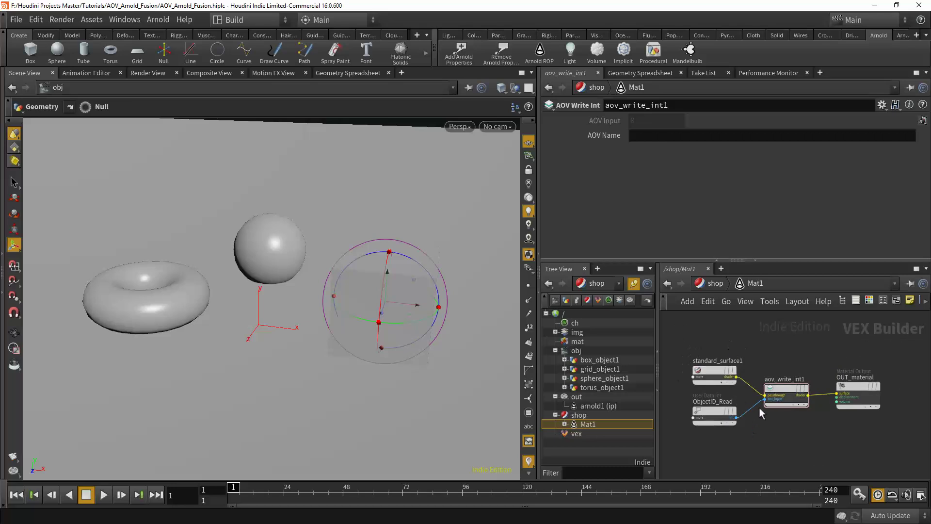
{"action": "left_click", "coordinate": [714, 373]}
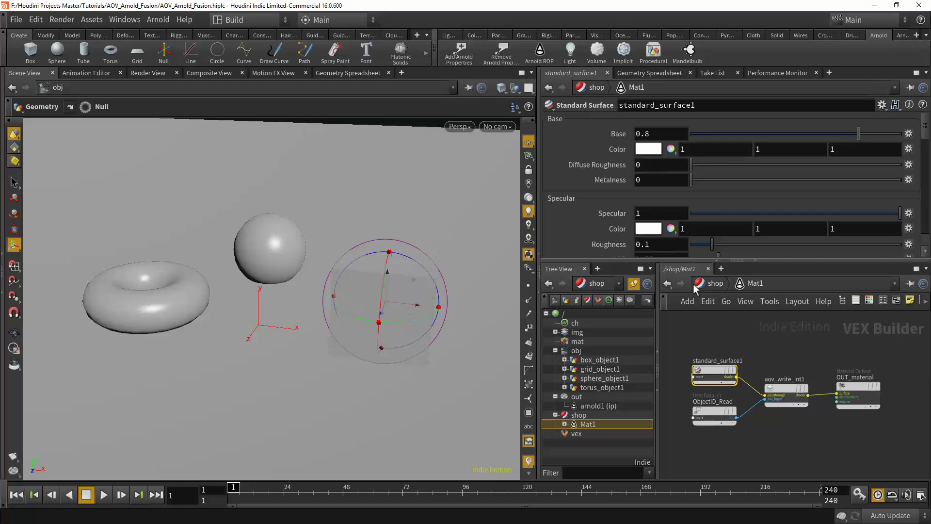
{"action": "left_click_drag", "start_coordinate": [713, 372], "coordinate": [713, 359]}
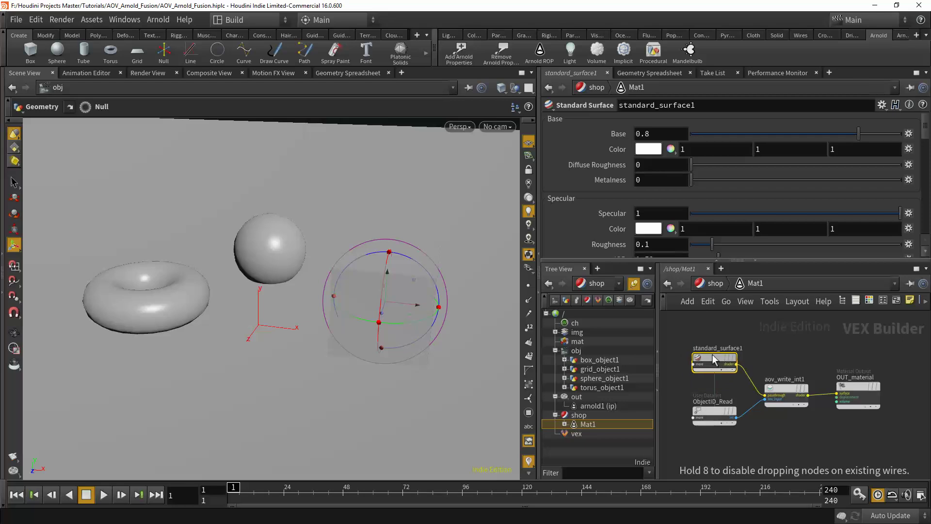
{"action": "left_click", "coordinate": [794, 338]}
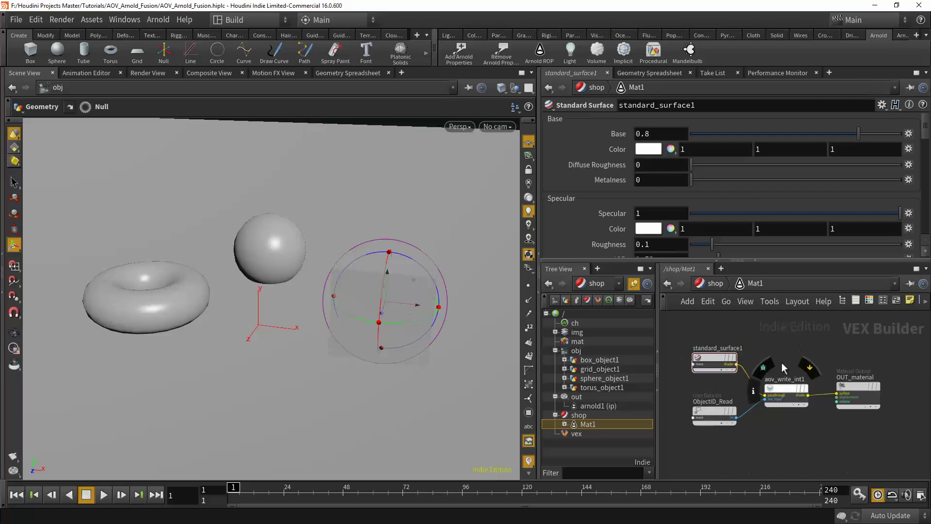
{"action": "middle_click_drag", "start_coordinate": [793, 437], "coordinate": [816, 449]}
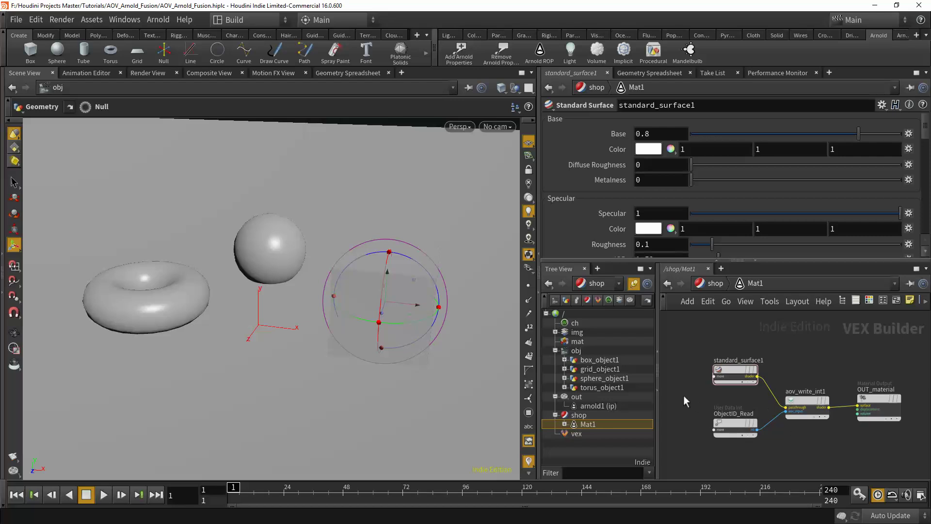
{"action": "left_click", "coordinate": [585, 360]}
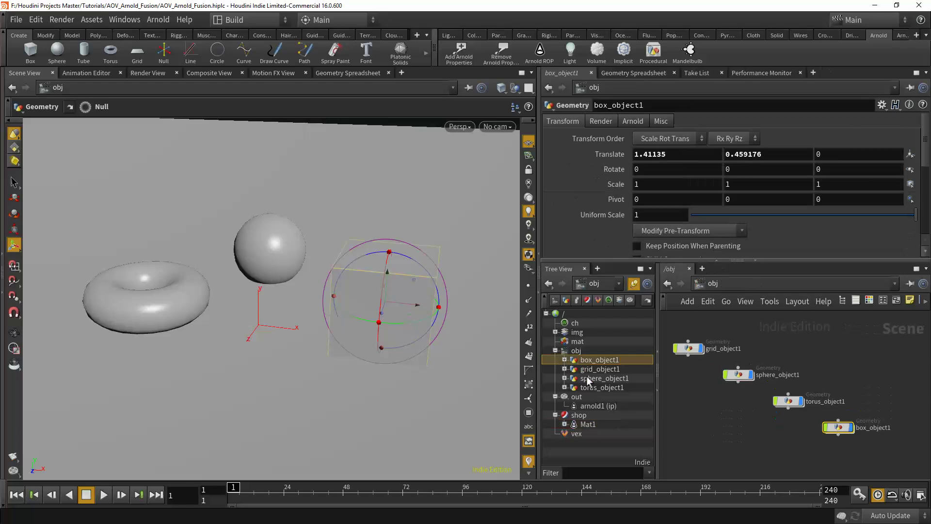
Enter the grid_object1 network and move OUT_Grid lower to make room below the ObjectID node
{"action": "left_click", "coordinate": [626, 368]}
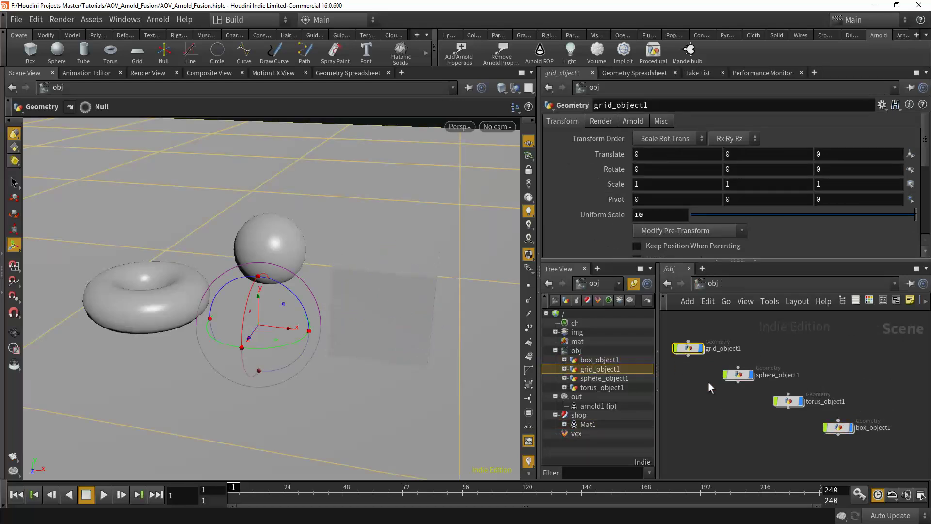
{"action": "key", "text": "i"}
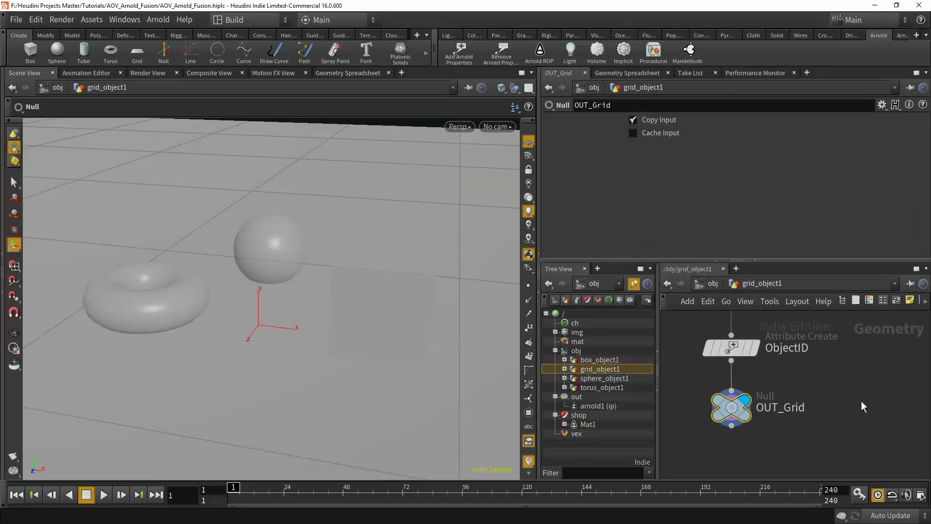
{"action": "left_click", "coordinate": [825, 391]}
{"action": "mouse_move", "coordinate": [841, 382]}
{"action": "middle_mouse_down"}
{"action": "mouse_move", "coordinate": [846, 392]}
{"action": "mouse_move", "coordinate": [835, 394]}
{"action": "middle_mouse_up"}
{"action": "left_click_drag", "start_coordinate": [726, 420], "coordinate": [727, 445]}
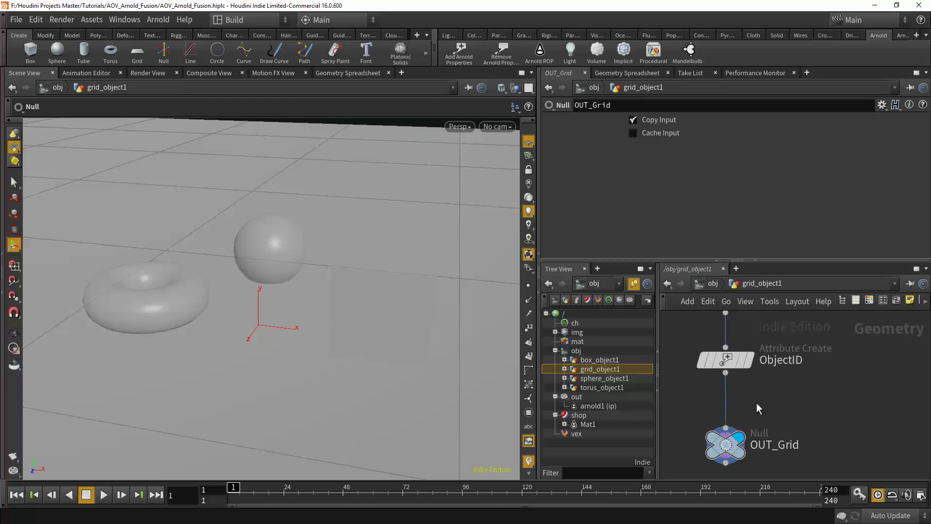
Add a Color node from ObjectID's output, inserted between ObjectID and OUT_Grid in grid_object1
{"action": "left_click", "coordinate": [727, 374]}
{"action": "key", "text": "Tab"}
{"action": "type", "text": "color"}
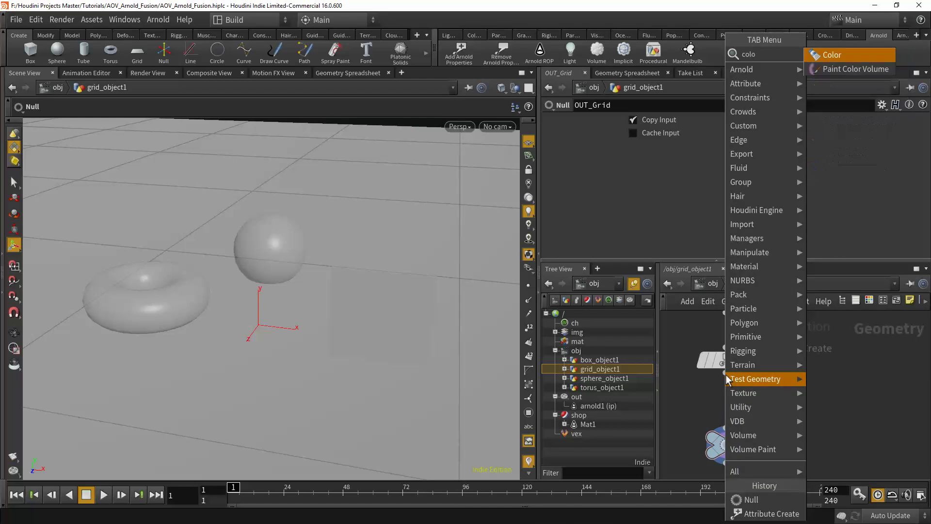
{"action": "left_click", "coordinate": [845, 54]}
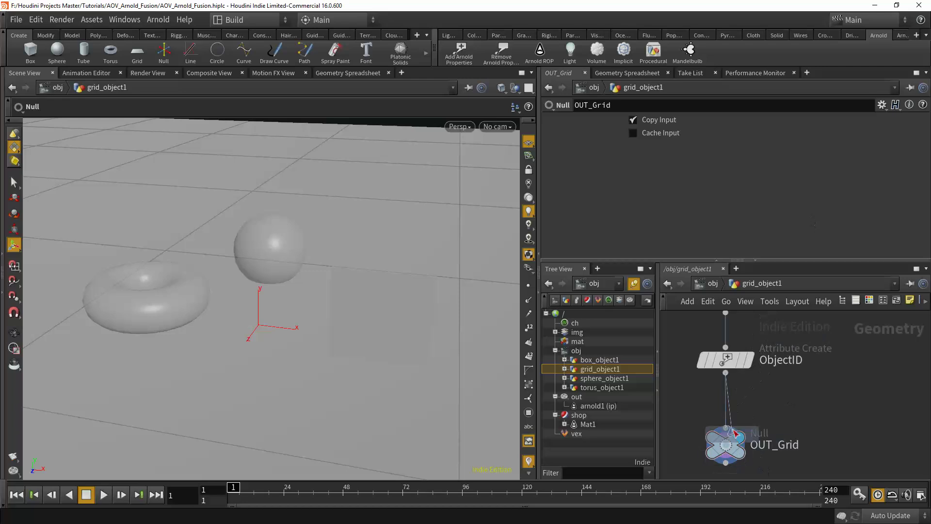
{"action": "left_click", "coordinate": [727, 402]}
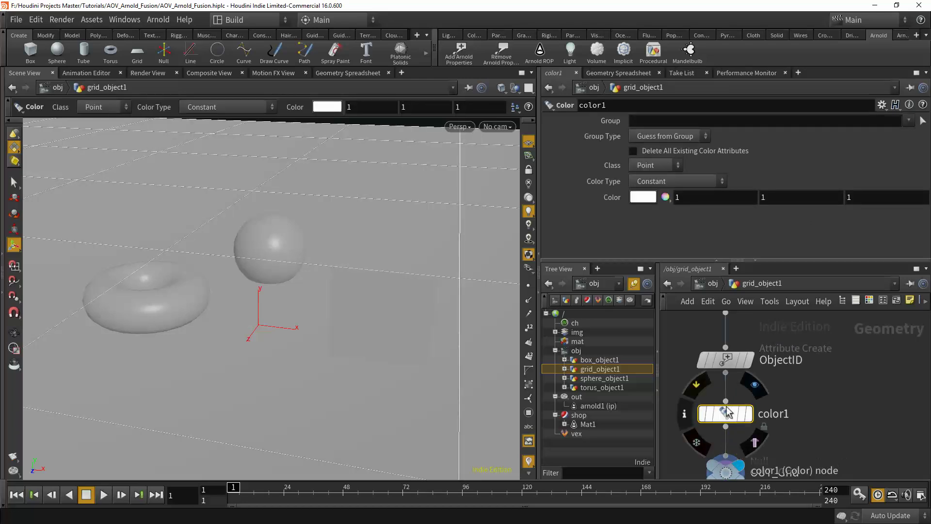
Set the grid's Color node to the red swatch with values 0.9, 0, 0
{"action": "left_click", "coordinate": [644, 197]}
{"action": "left_click", "coordinate": [612, 122]}
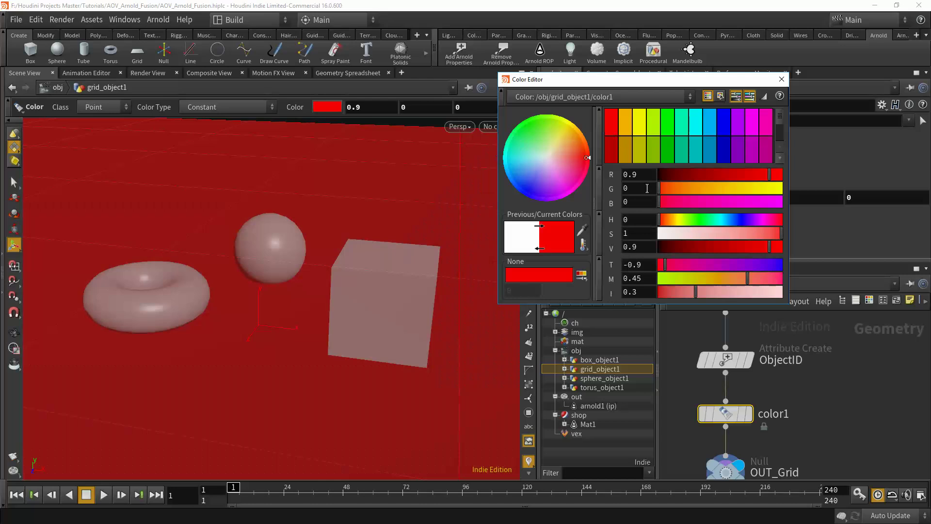
{"action": "left_click", "coordinate": [782, 79]}
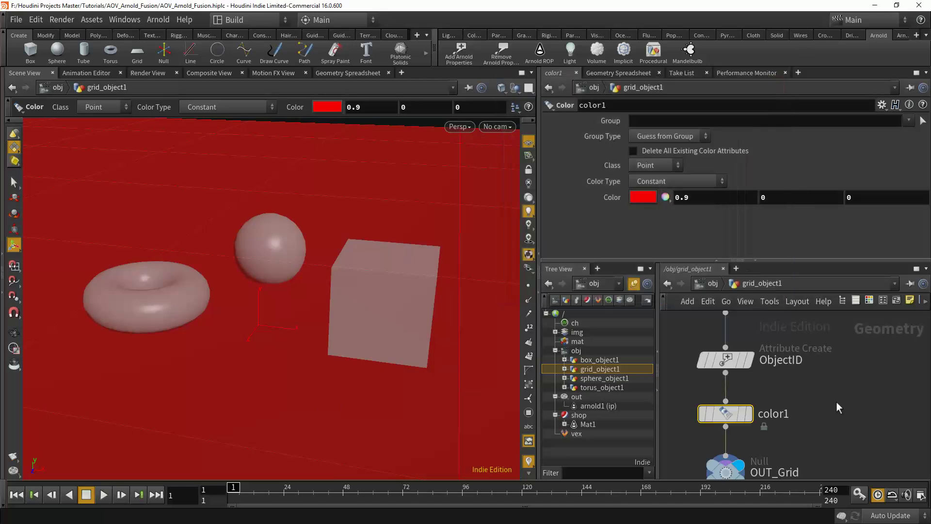
Copy the grid's Color node into box_object1 and wire it between ObjectID and OUT_Grid, with ObjectID moved higher
{"action": "mouse_move", "coordinate": [738, 416]}
{"action": "key", "text": "ctrl+c"}
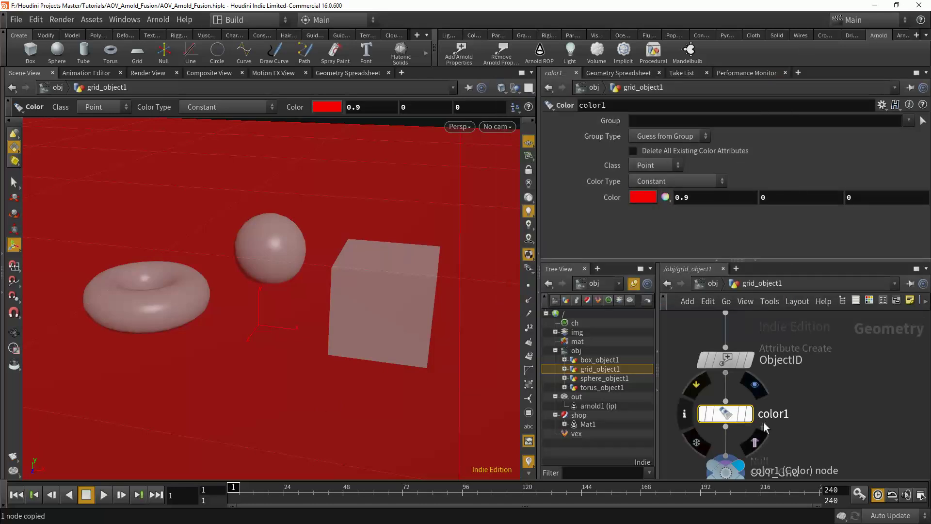
{"action": "left_click", "coordinate": [601, 360]}
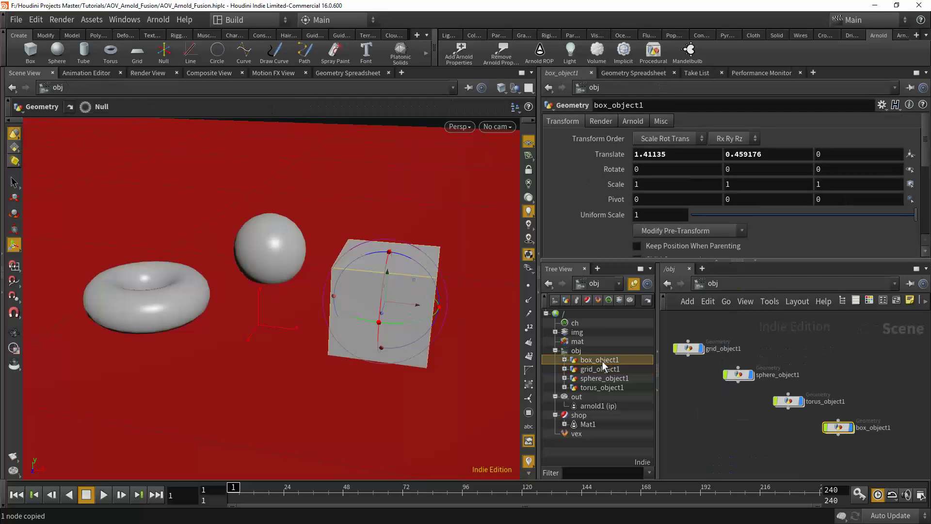
{"action": "key", "text": "i"}
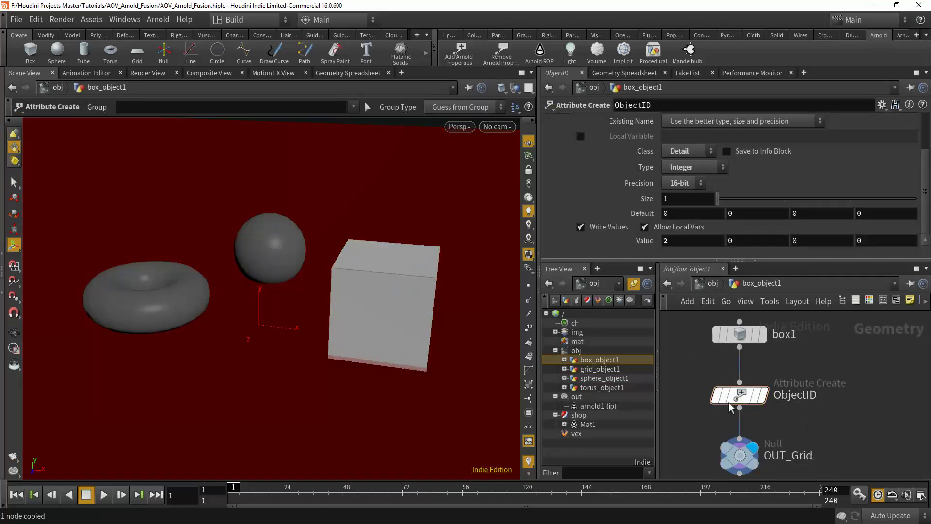
{"action": "left_click_drag", "start_coordinate": [740, 395], "coordinate": [741, 368]}
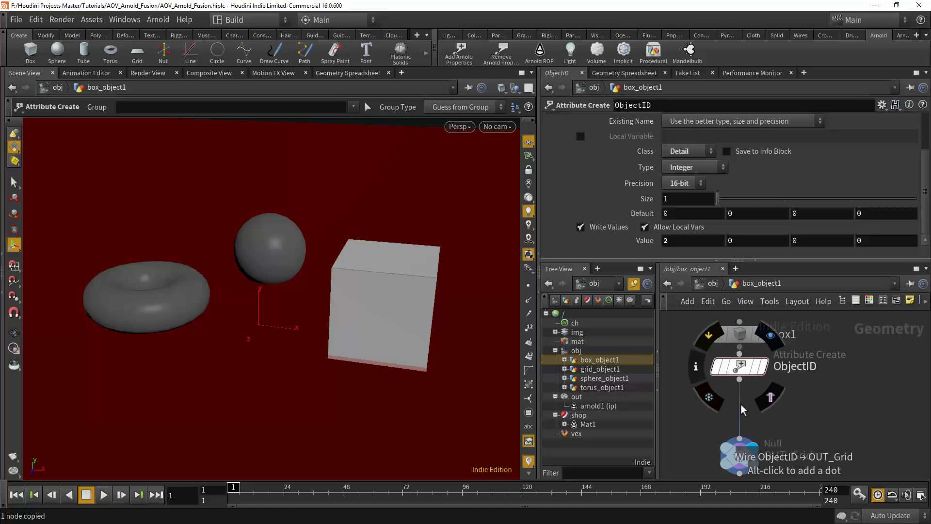
{"action": "key", "text": "ctrl+v"}
{"action": "left_click_drag", "start_coordinate": [779, 416], "coordinate": [749, 441]}
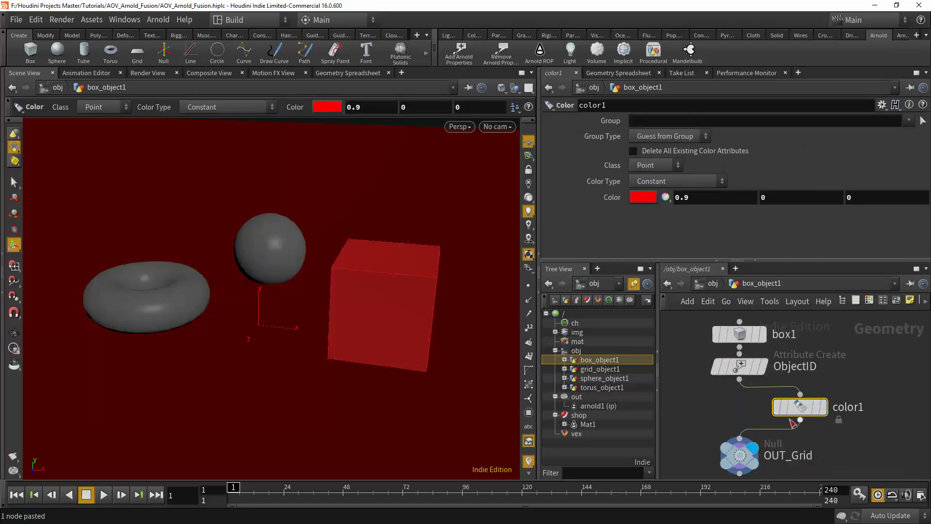
Set the box's Color node to green with values 0, 0.9, 0 and move it closer under ObjectID
{"action": "mouse_move", "coordinate": [800, 410]}
{"action": "left_click", "coordinate": [644, 198]}
{"action": "left_click", "coordinate": [669, 122]}
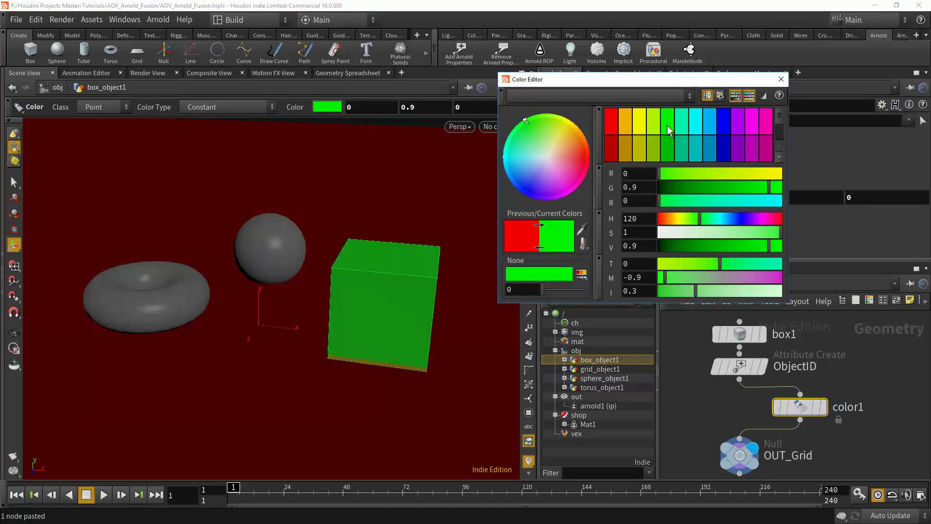
{"action": "left_click", "coordinate": [781, 79]}
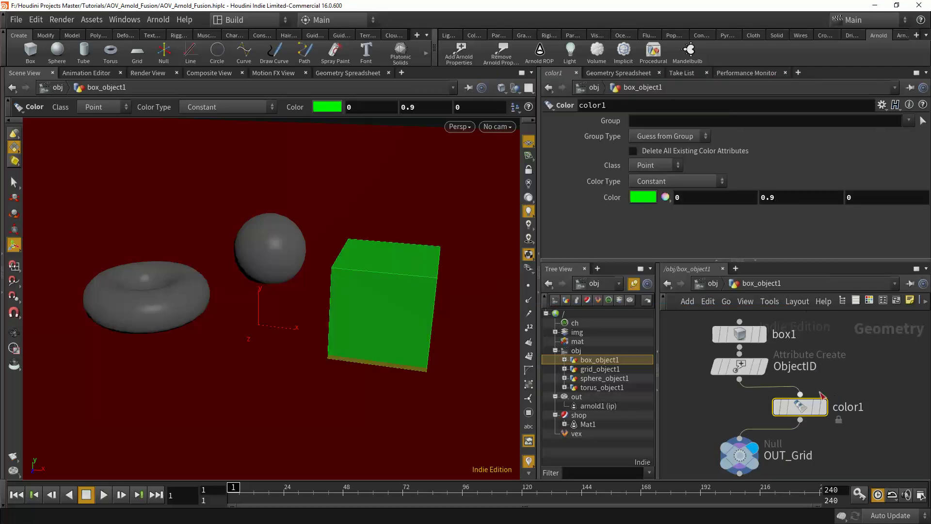
{"action": "left_click_drag", "start_coordinate": [800, 407], "coordinate": [755, 401]}
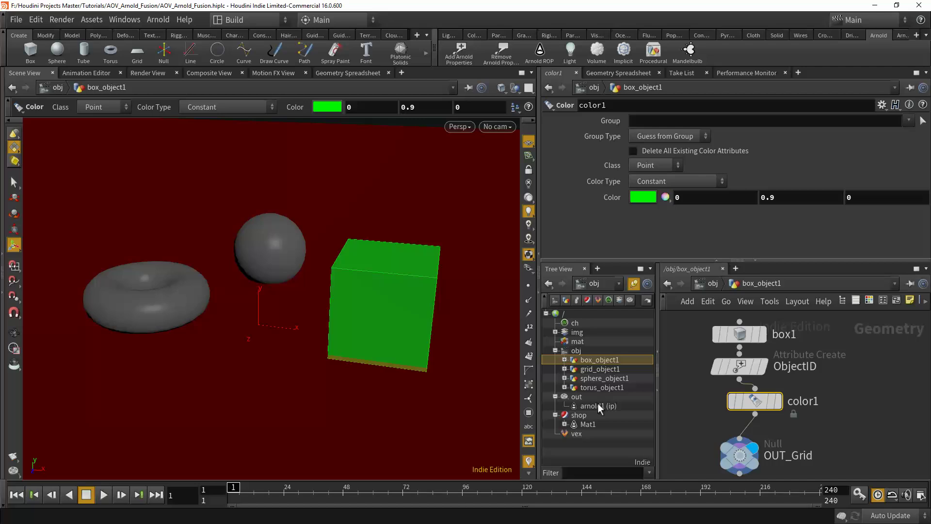
Paste the copied Color node into sphere_object1 and wire it between ObjectID and OUT_Grid
{"action": "left_click", "coordinate": [602, 378]}
{"action": "double_click", "coordinate": [743, 376]}
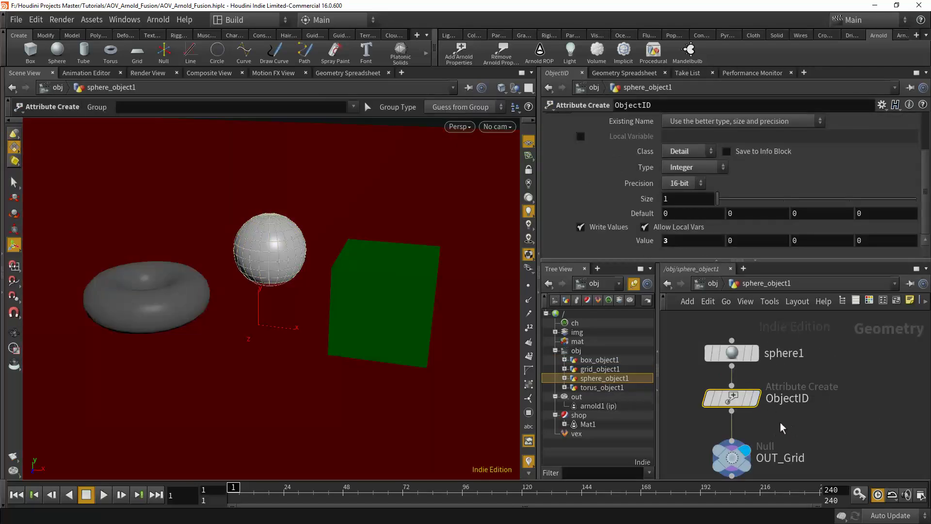
{"action": "key", "text": "ctrl+v"}
{"action": "left_click", "coordinate": [778, 435]}
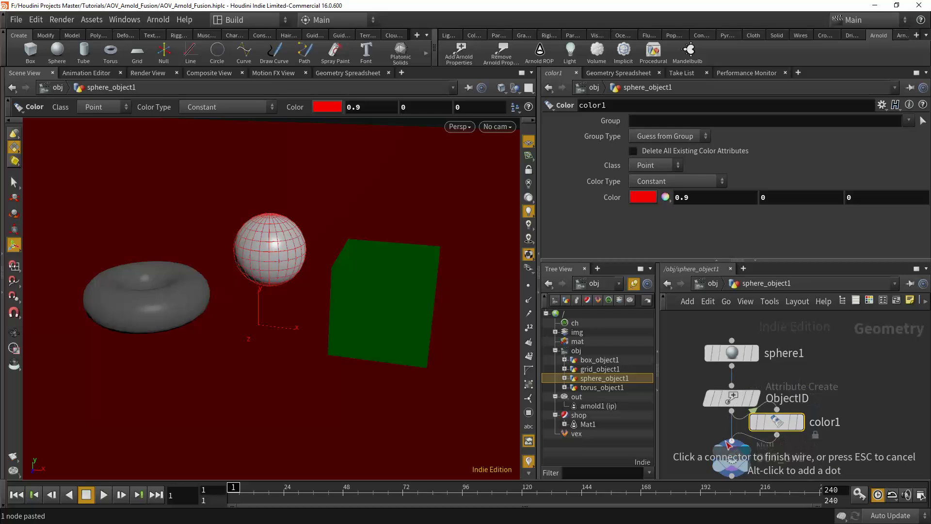
{"action": "left_click", "coordinate": [731, 442]}
Set the sphere's Color node to the blue swatch with values 0, 0, 0.9
{"action": "mouse_move", "coordinate": [777, 424]}
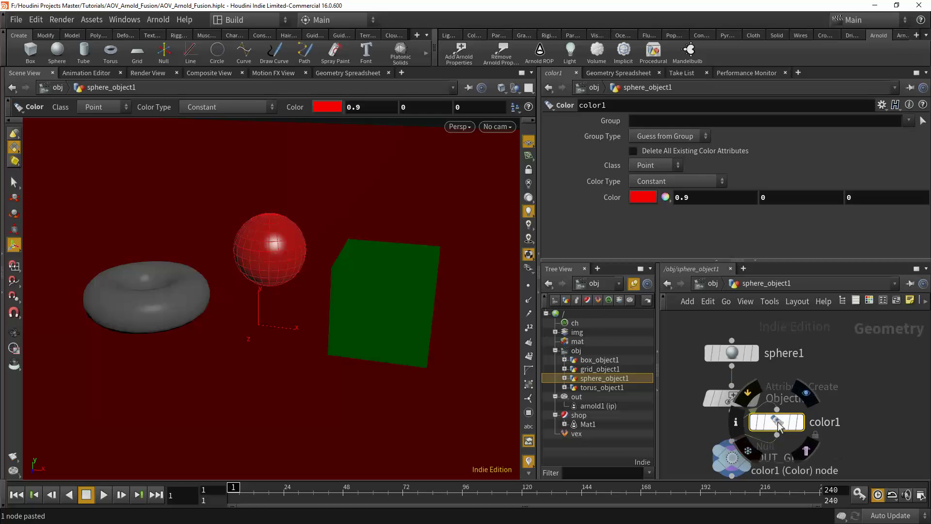
{"action": "left_click", "coordinate": [643, 197]}
{"action": "left_click", "coordinate": [725, 125]}
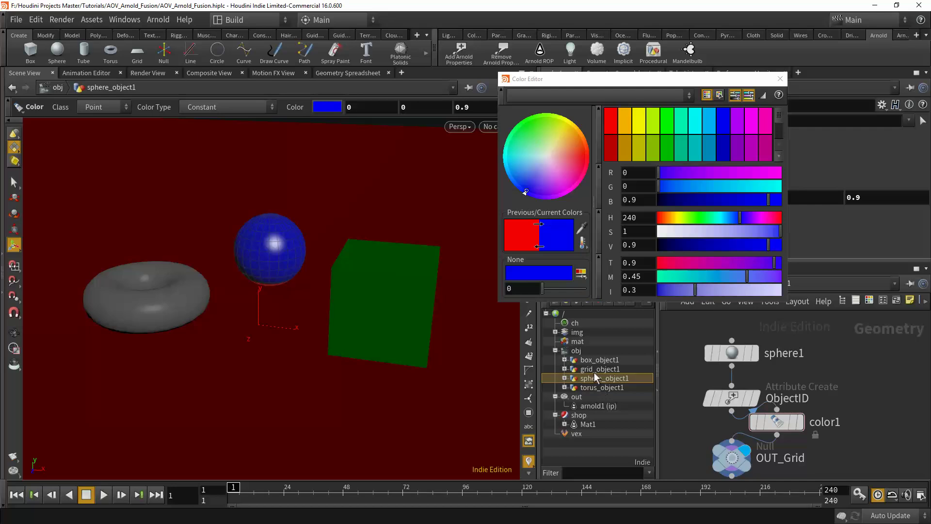
Paste the copied Color node into torus_object1, wire it between ObjectID and OUT_Grid, and move ObjectID higher
{"action": "left_click", "coordinate": [599, 388]}
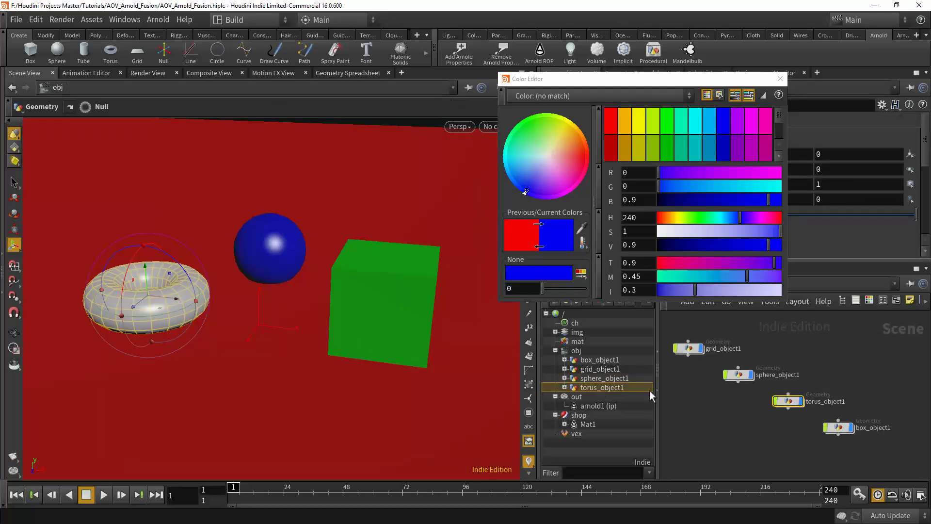
{"action": "left_click", "coordinate": [779, 79]}
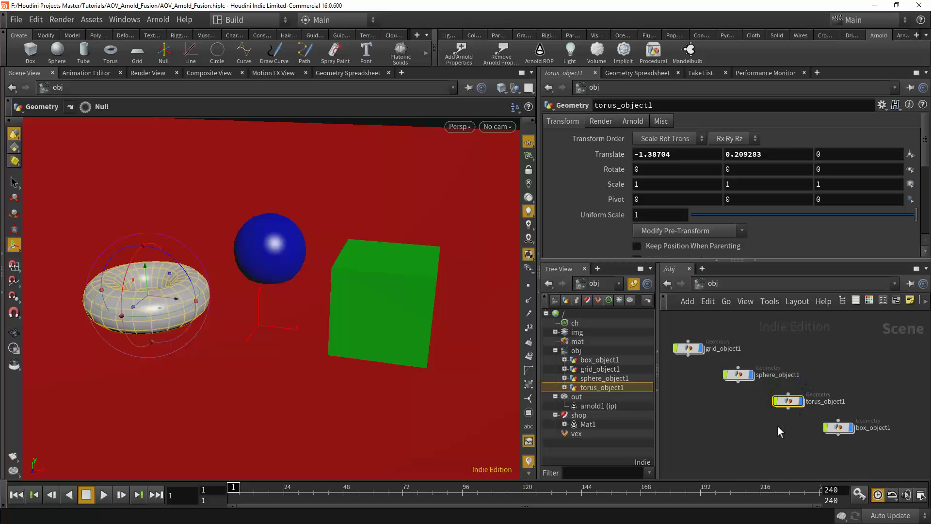
{"action": "key", "text": "i"}
{"action": "key", "text": "ctrl+v"}
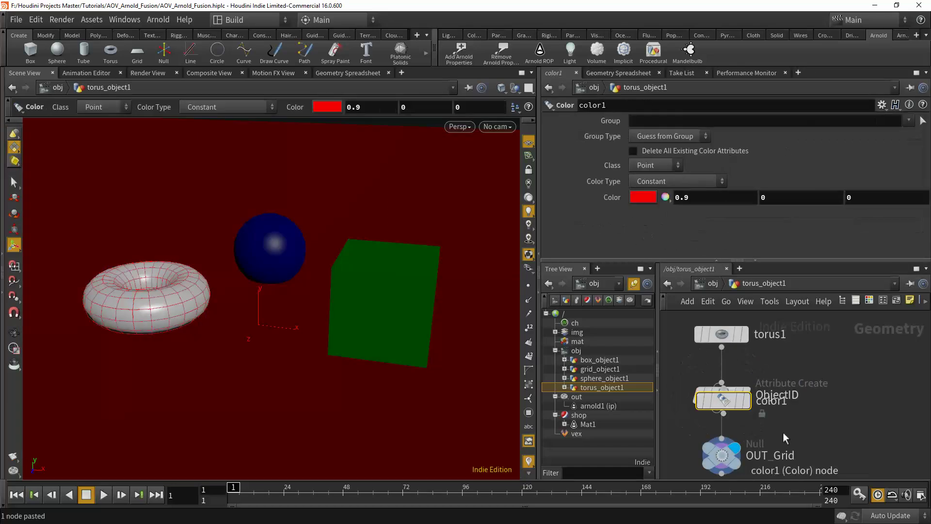
{"action": "left_click_drag", "start_coordinate": [724, 400], "coordinate": [797, 412]}
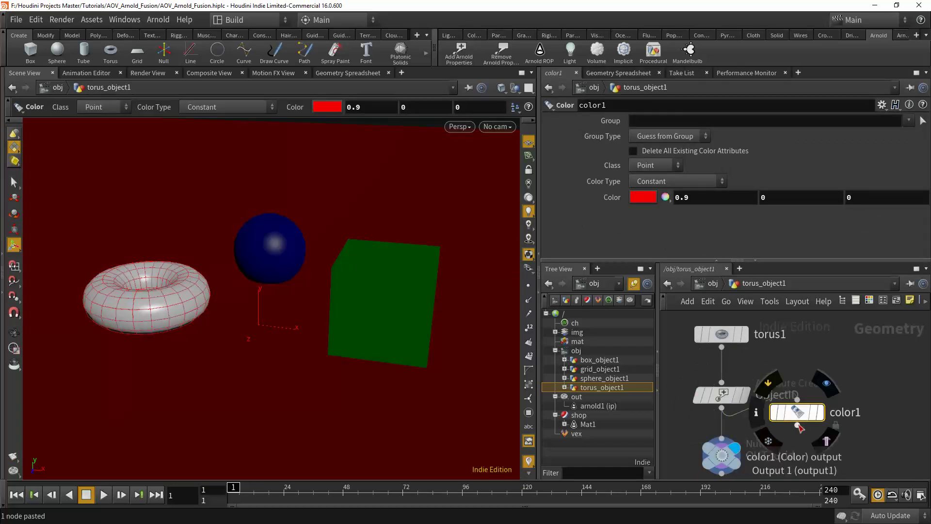
{"action": "left_click", "coordinate": [798, 425]}
{"action": "left_click", "coordinate": [722, 438]}
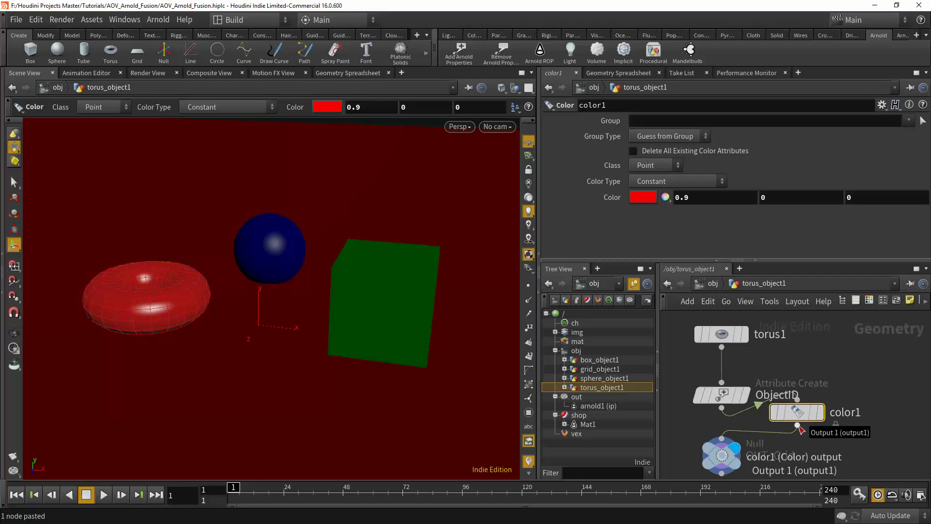
{"action": "left_click", "coordinate": [869, 463]}
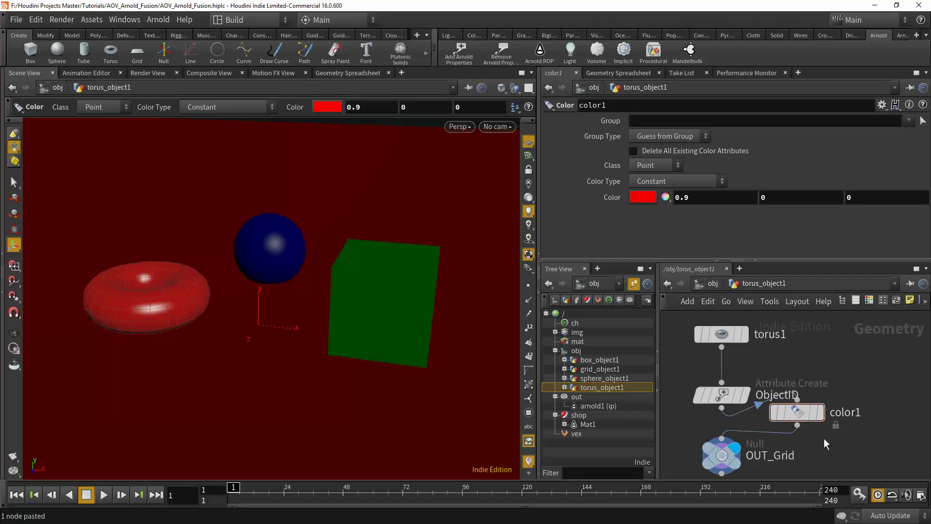
{"action": "left_click_drag", "start_coordinate": [726, 398], "coordinate": [724, 378]}
Set the torus's Color node to purple with values 0.45, 0, 0.9 and close the color editor
{"action": "left_click", "coordinate": [798, 412]}
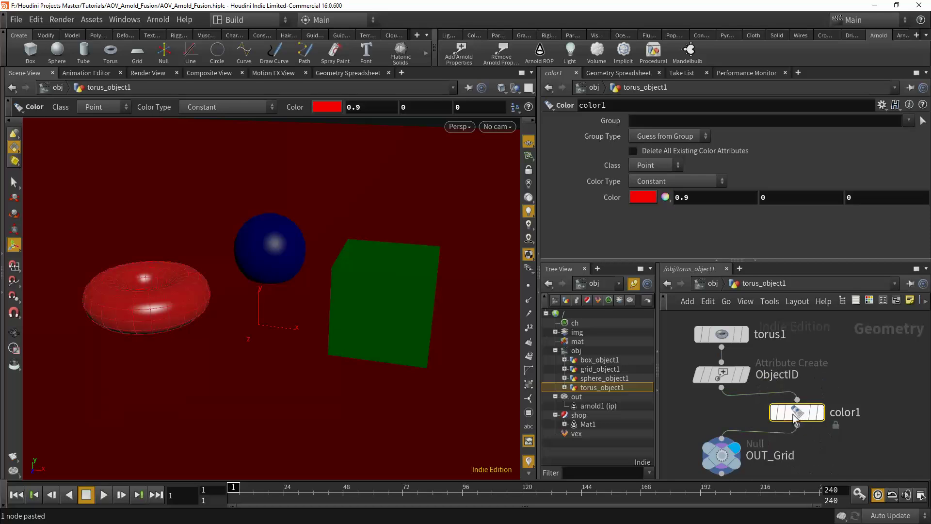
{"action": "left_click", "coordinate": [639, 199]}
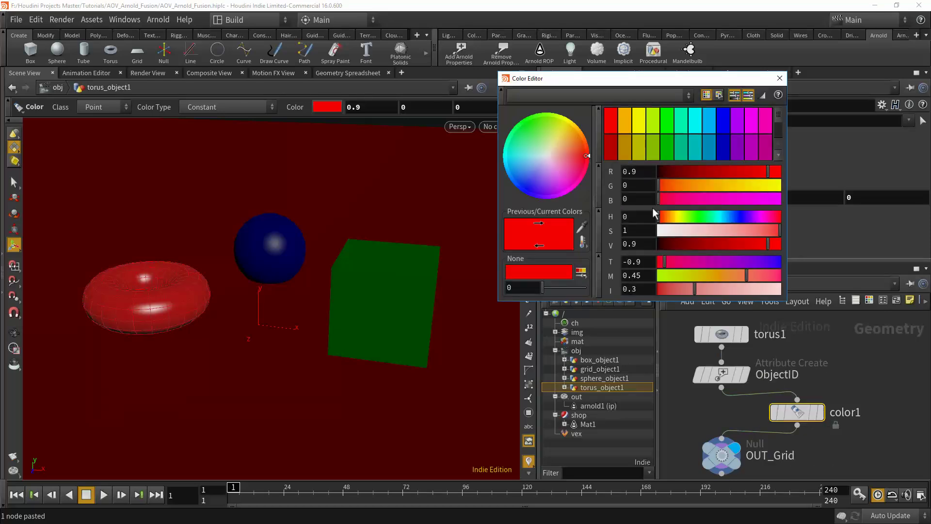
{"action": "left_click", "coordinate": [766, 122]}
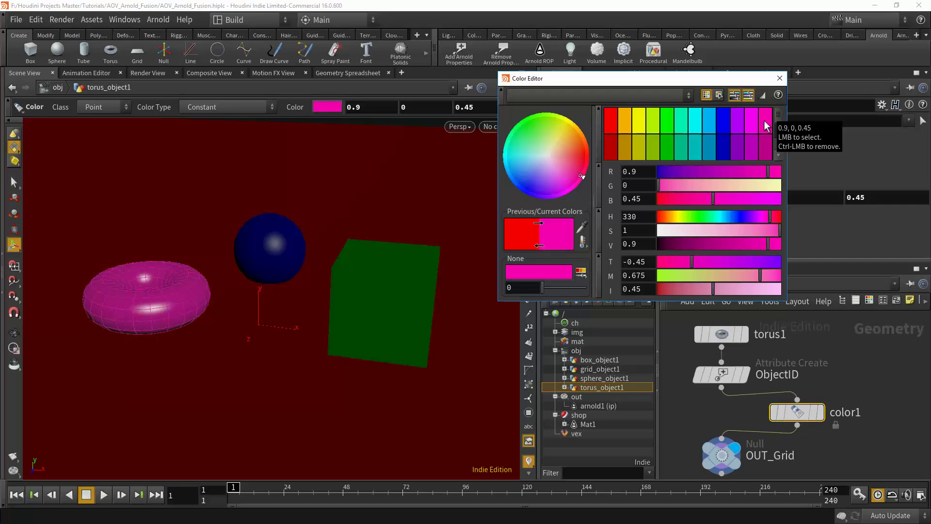
{"action": "left_click", "coordinate": [751, 119]}
{"action": "left_click", "coordinate": [738, 119]}
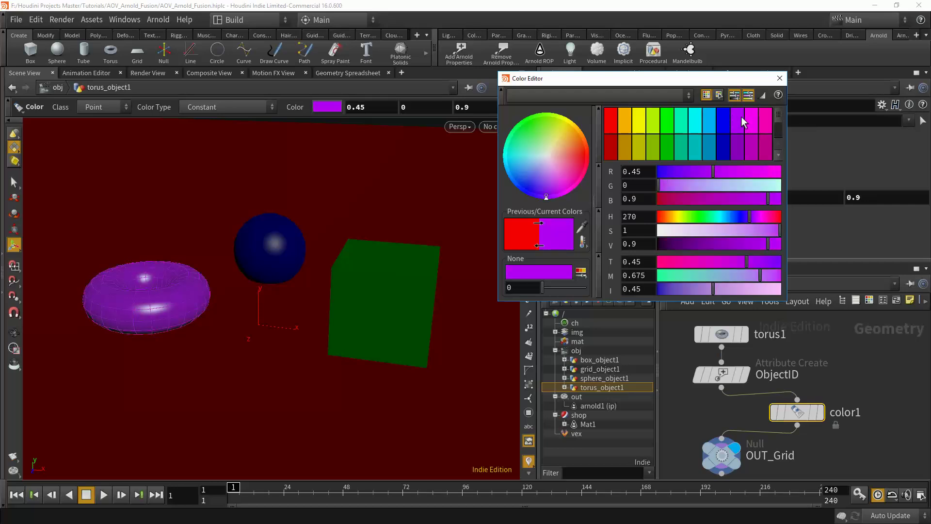
{"action": "left_click", "coordinate": [879, 382]}
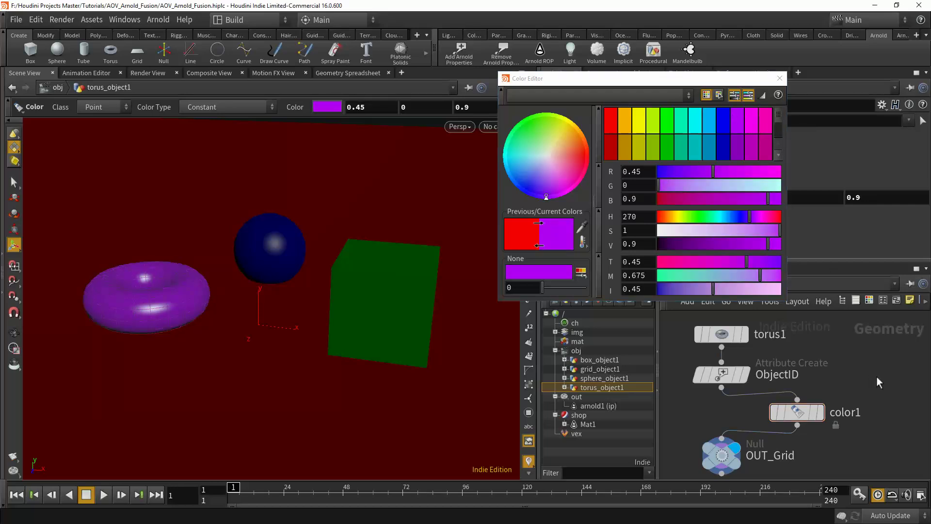
{"action": "left_click", "coordinate": [779, 78]}
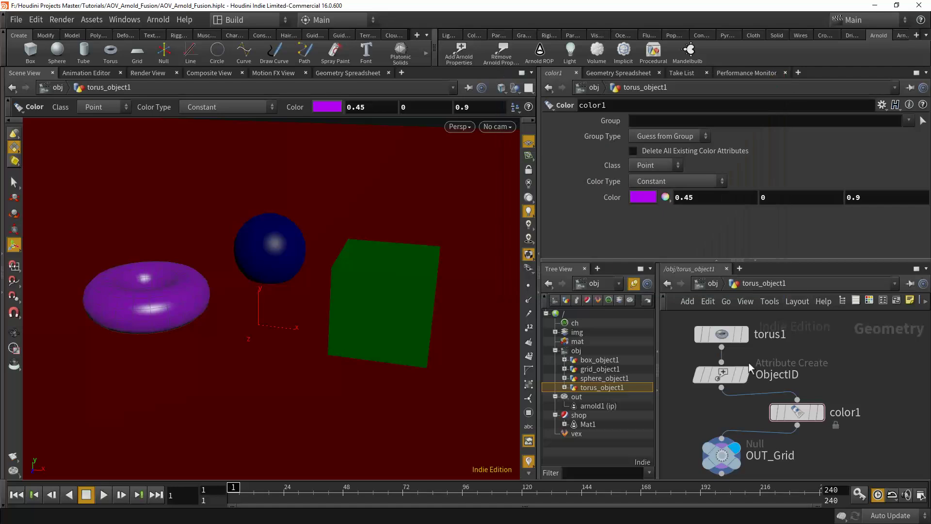
Rename the output null in torus_object1 to OUT_Torus
{"action": "double_click", "coordinate": [791, 459]}
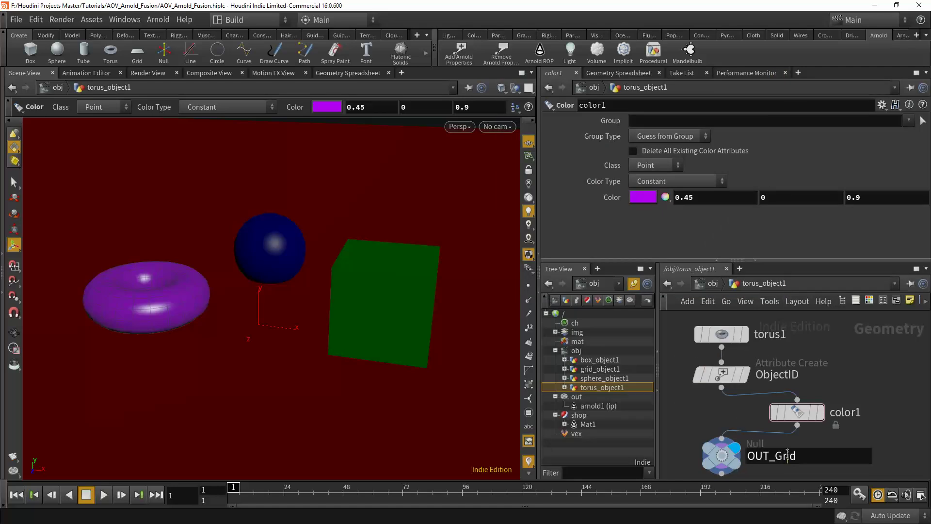
{"action": "left_click", "coordinate": [817, 456]}
{"action": "type", "text": "Torus"}
{"action": "key", "text": "Return"}
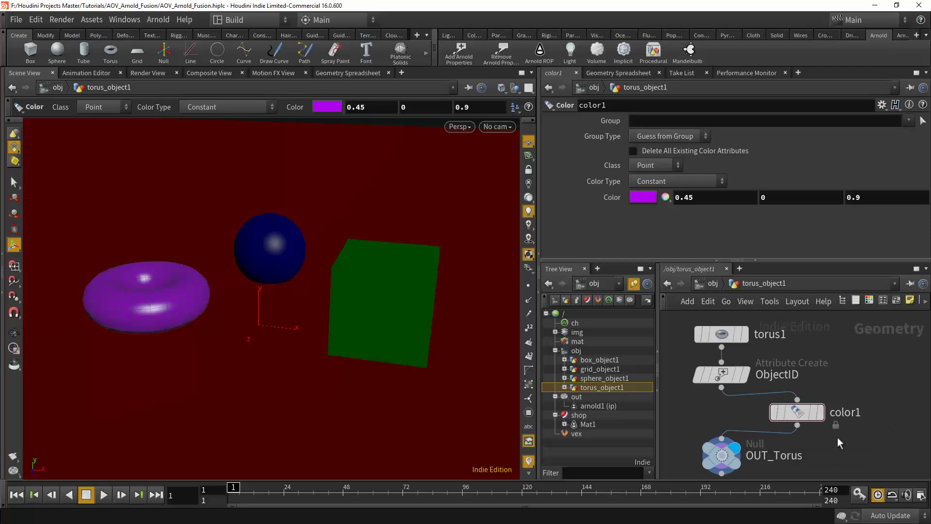
Rename the output null in sphere_object1 to OUT_Sphere and auto-arrange that network's nodes
{"action": "left_click", "coordinate": [603, 380]}
{"action": "key", "text": "i"}
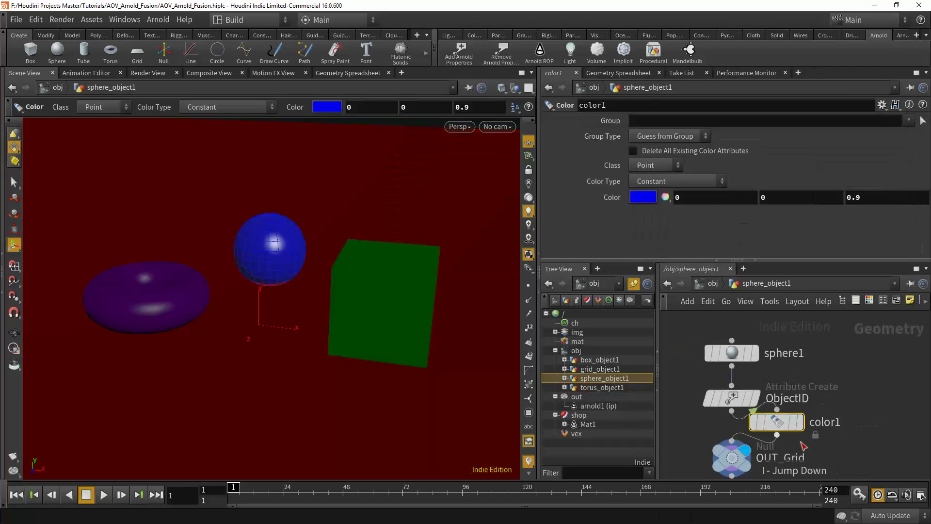
{"action": "left_click", "coordinate": [785, 460]}
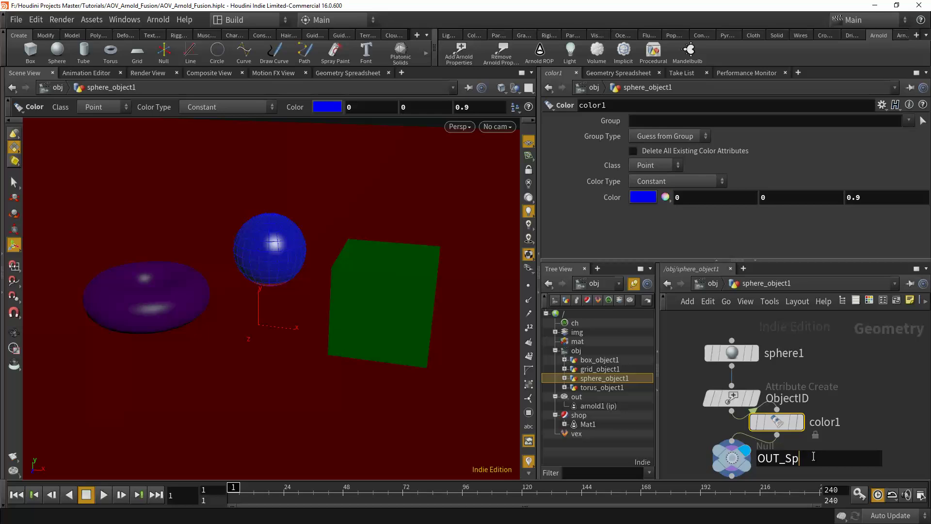
{"action": "left_click", "coordinate": [865, 413]}
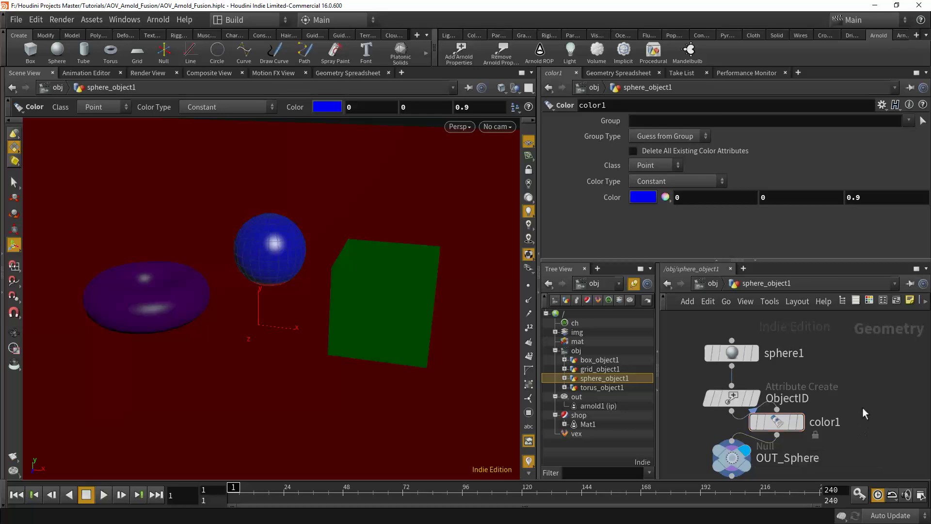
{"action": "key", "text": "l"}
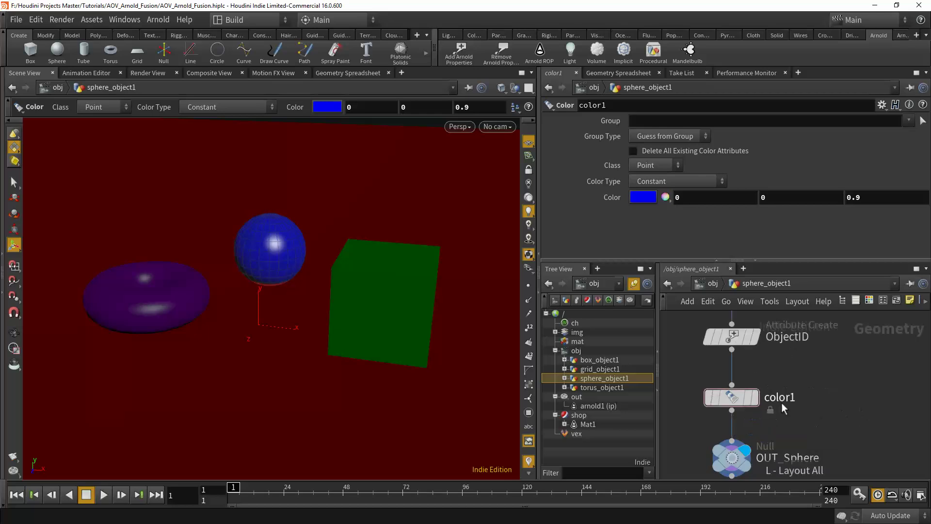
Open the grid_object1 network to check its node chain and output null name
{"action": "left_click", "coordinate": [595, 369]}
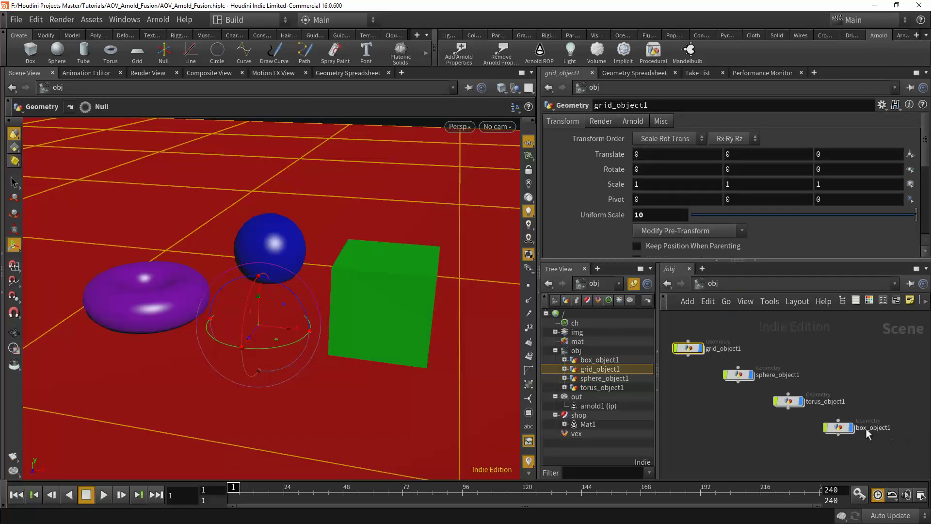
{"action": "key", "text": "i"}
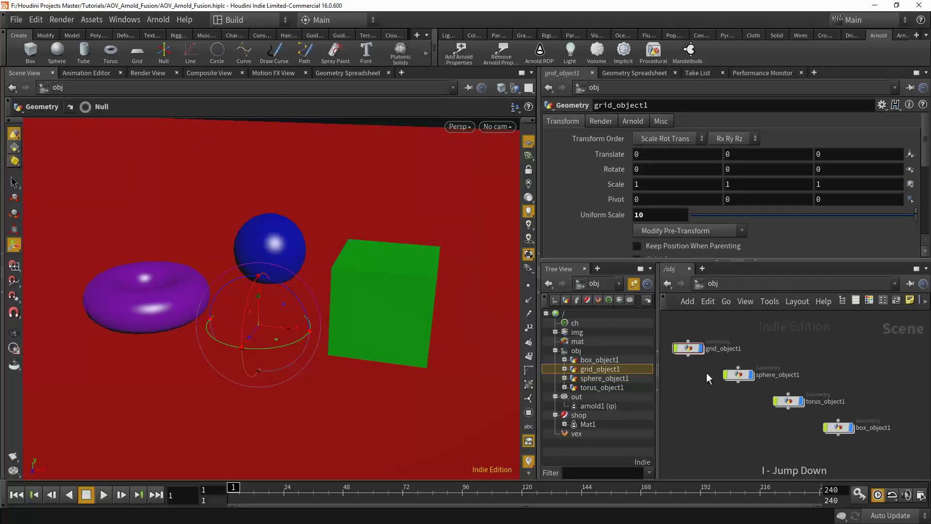
{"action": "left_click", "coordinate": [689, 348]}
{"action": "key", "text": "i"}
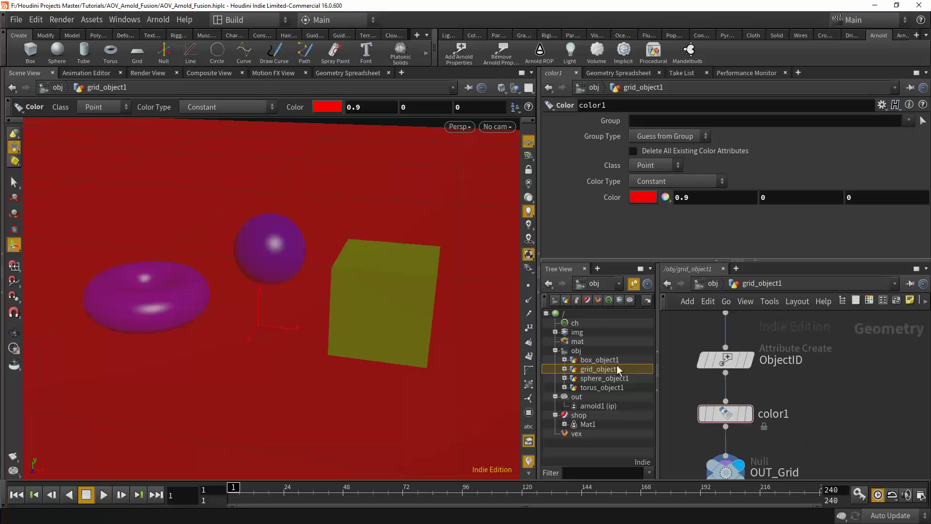
Rename the output null in box_object1 to OUT_Box and auto-arrange that network's nodes
{"action": "left_click", "coordinate": [600, 359]}
{"action": "key", "text": "i"}
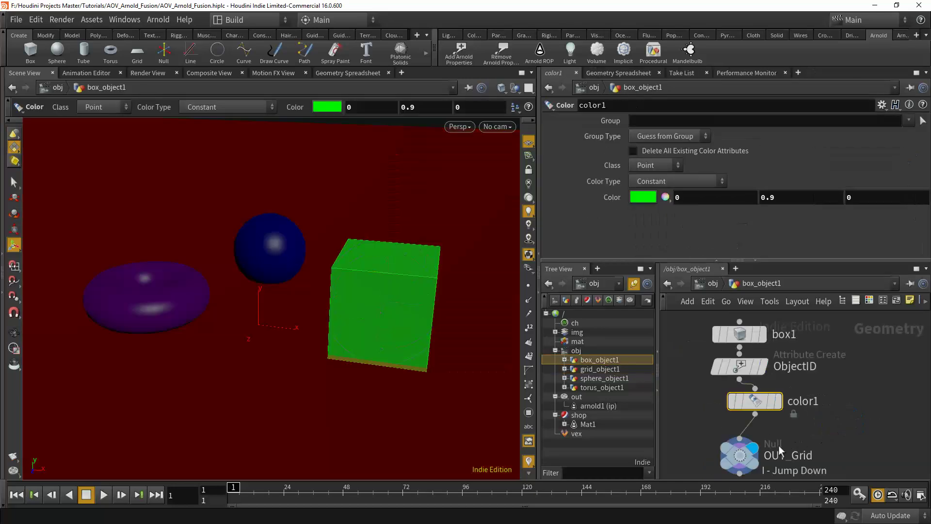
{"action": "double_click", "coordinate": [805, 455]}
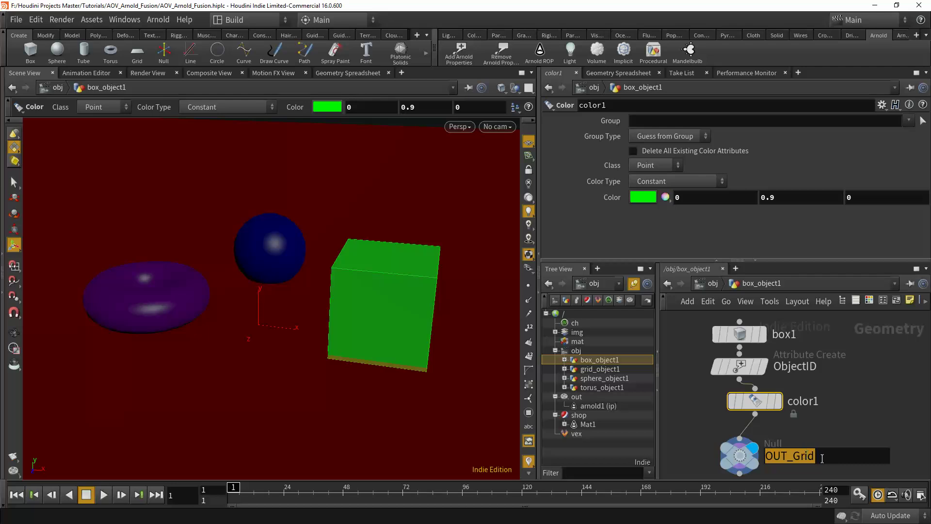
{"action": "left_click", "coordinate": [822, 459]}
{"action": "type", "text": "B"}
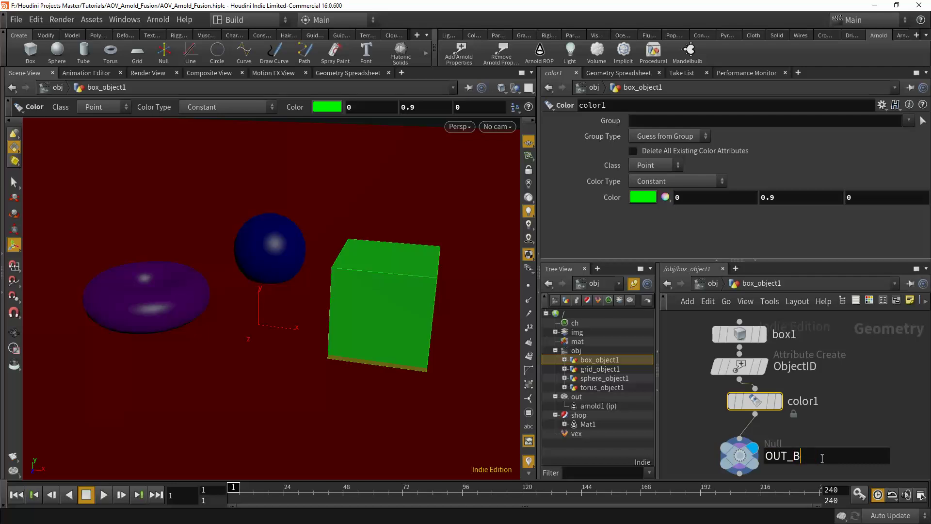
{"action": "type", "text": "ox"}
{"action": "key", "text": "Return"}
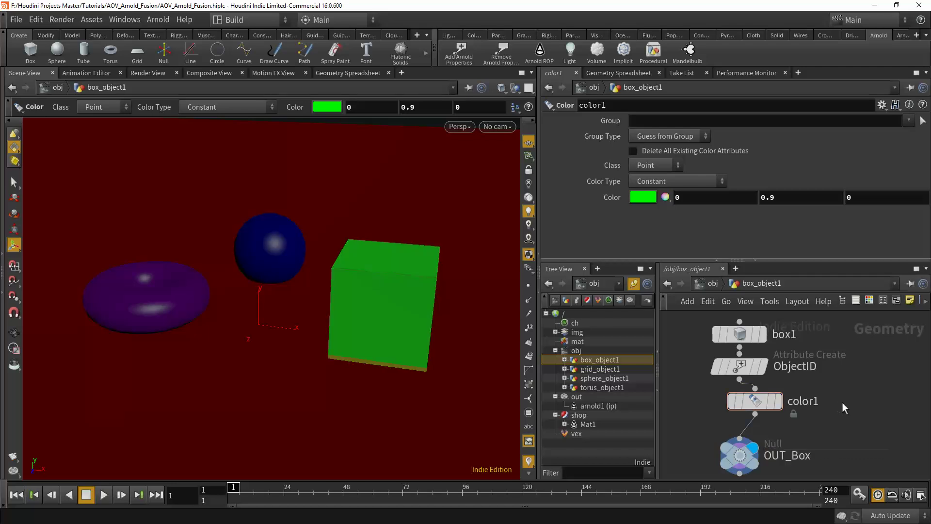
{"action": "key", "text": "l"}
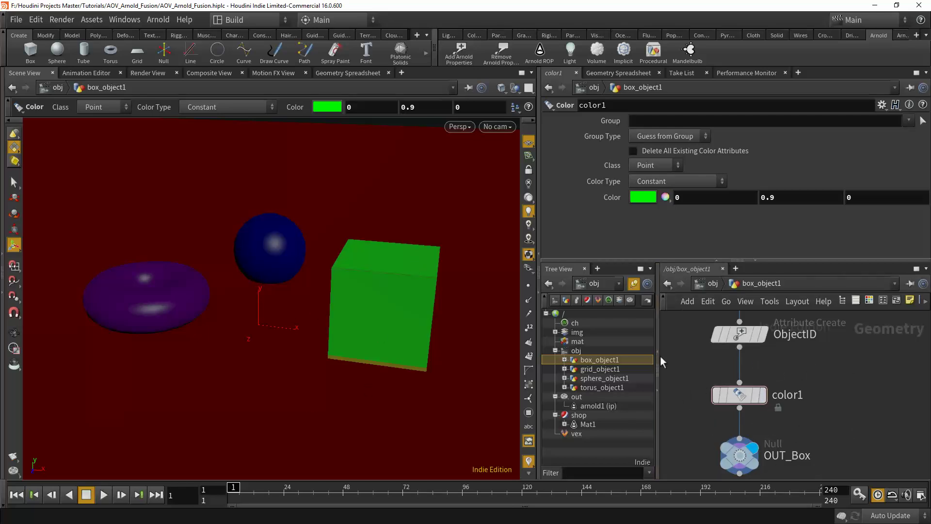
Inside the Mat1 shader network, add a User Data RGBA node in front of standard_surface1
{"action": "left_click", "coordinate": [585, 425]}
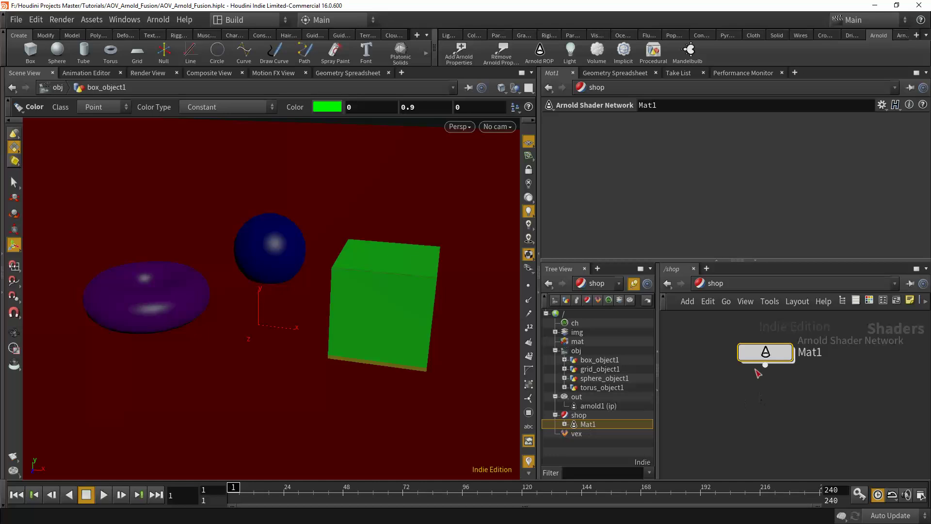
{"action": "double_click", "coordinate": [767, 353]}
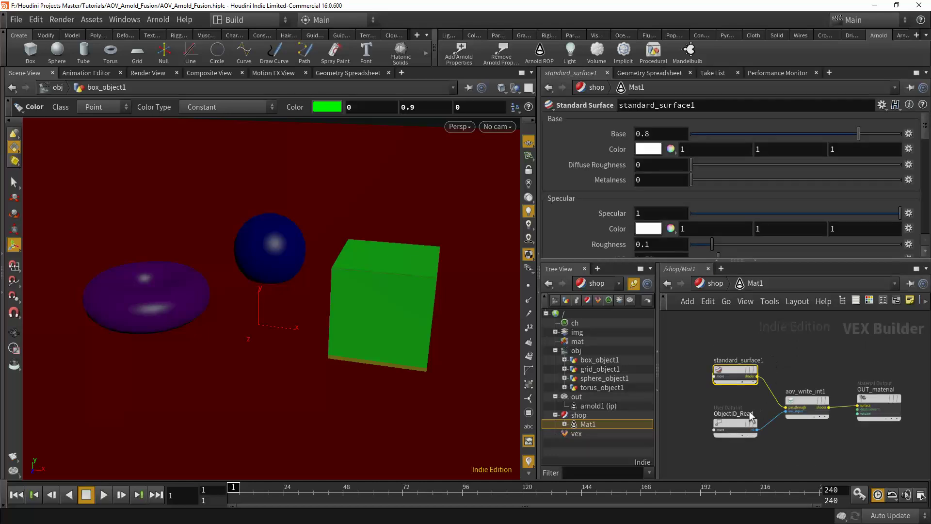
{"action": "middle_click_drag", "start_coordinate": [761, 344], "coordinate": [774, 335]}
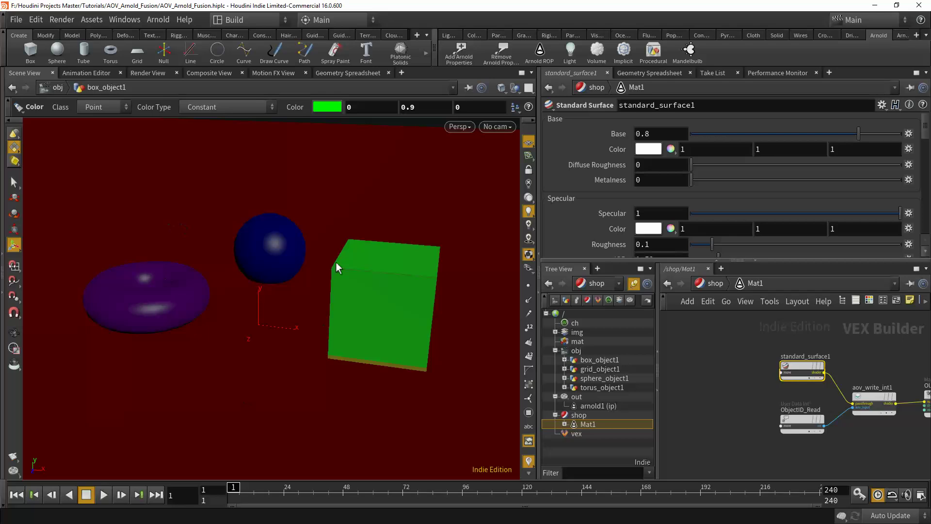
{"action": "left_click", "coordinate": [716, 341]}
{"action": "key", "text": "Tab"}
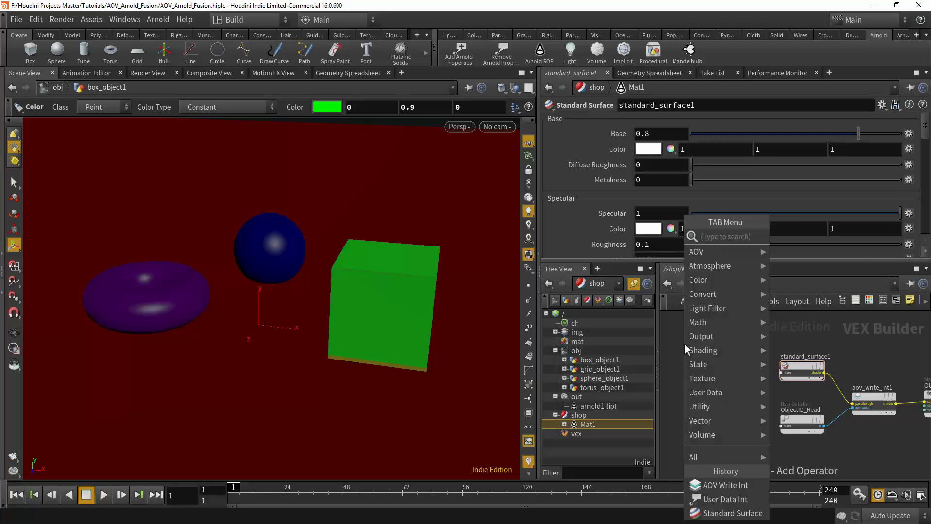
{"action": "type", "text": "us"}
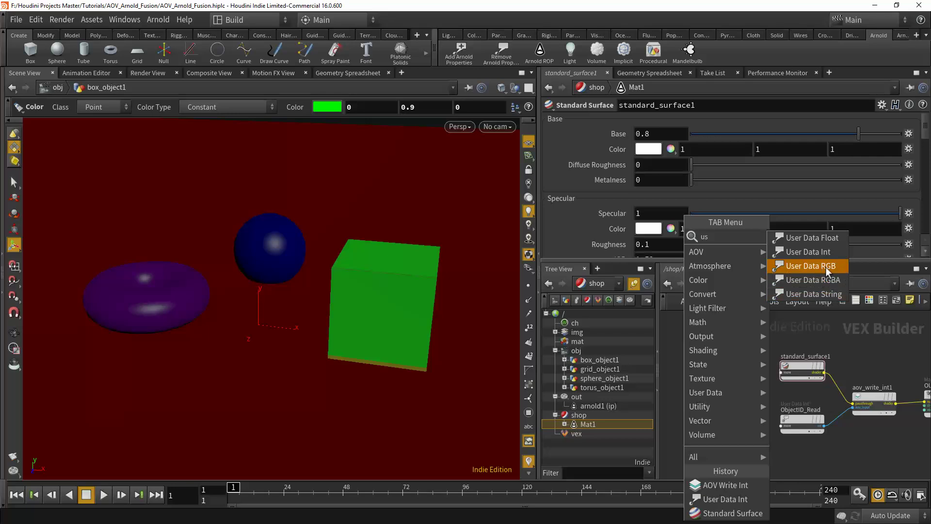
{"action": "left_click", "coordinate": [828, 281]}
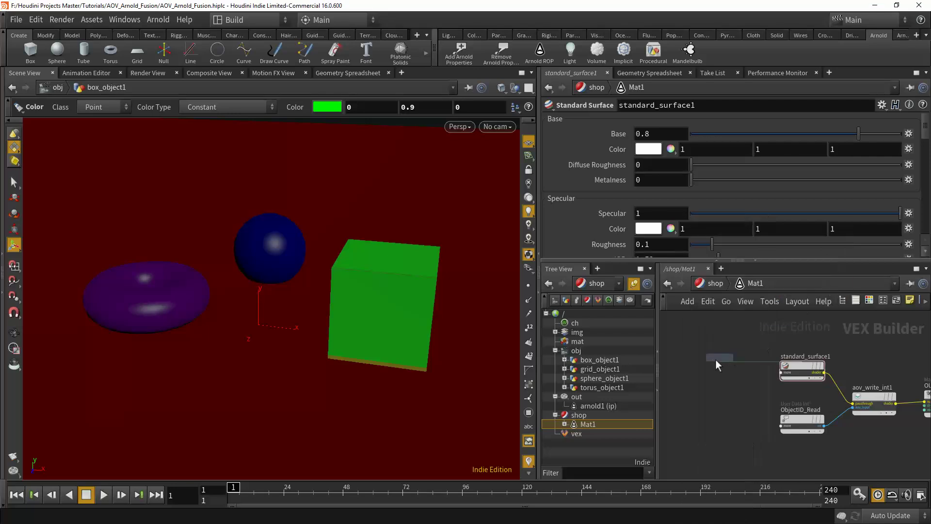
{"action": "left_click", "coordinate": [706, 369]}
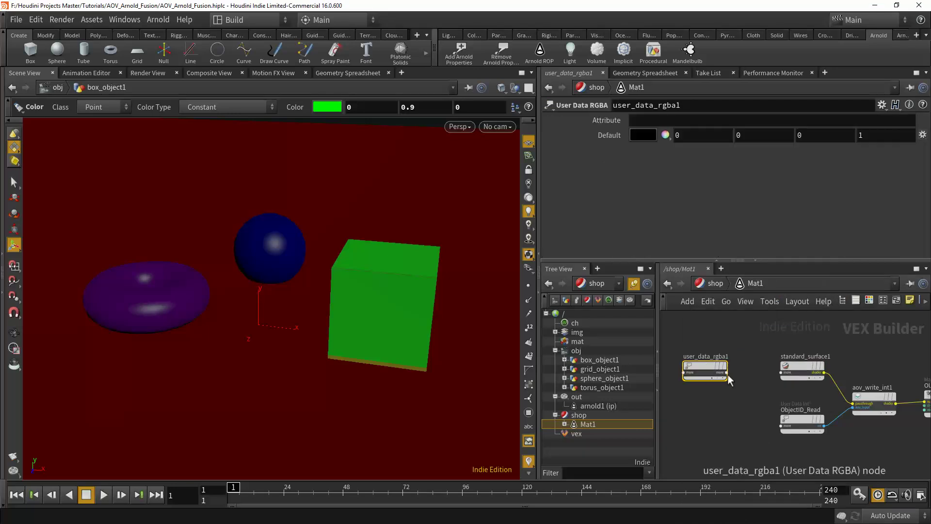
Wire the User Data RGBA node's output into the base_color input of standard_surface1
{"action": "left_click", "coordinate": [725, 374]}
{"action": "left_click", "coordinate": [766, 399]}
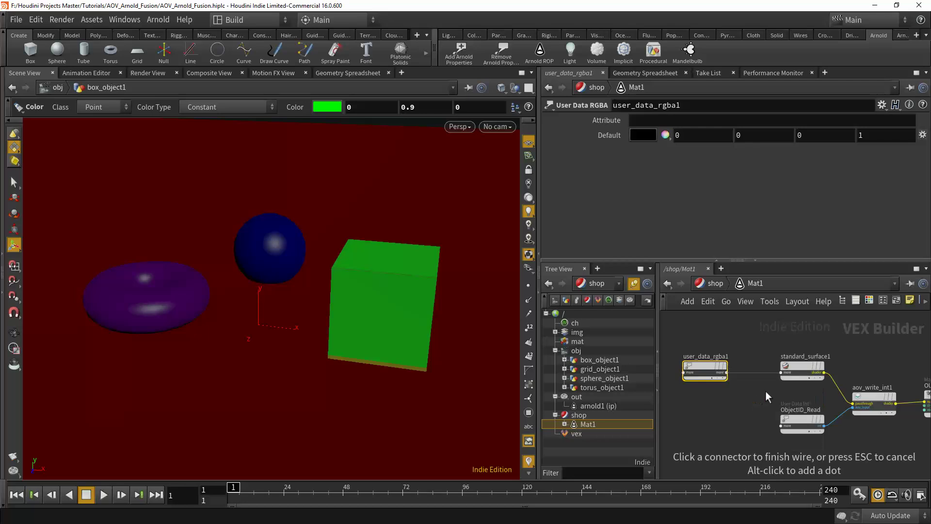
{"action": "left_click", "coordinate": [782, 374]}
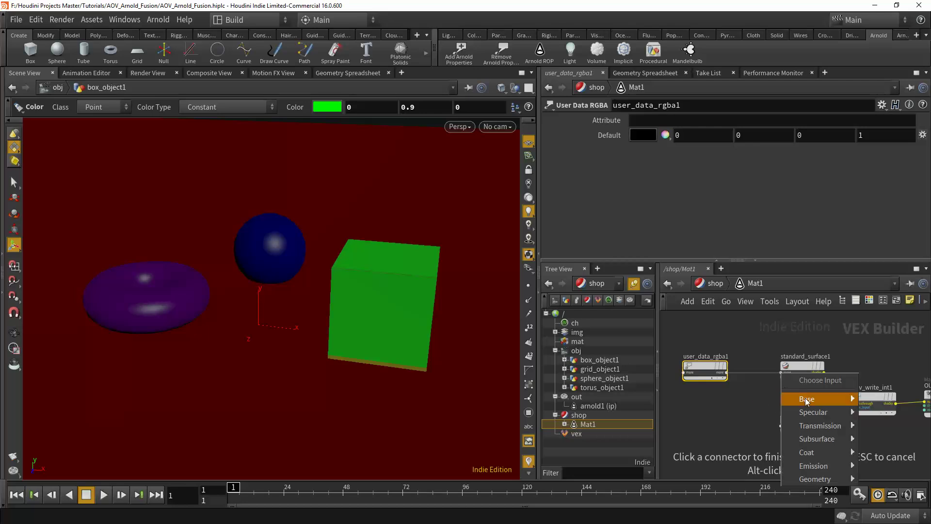
{"action": "mouse_move", "coordinate": [807, 401]}
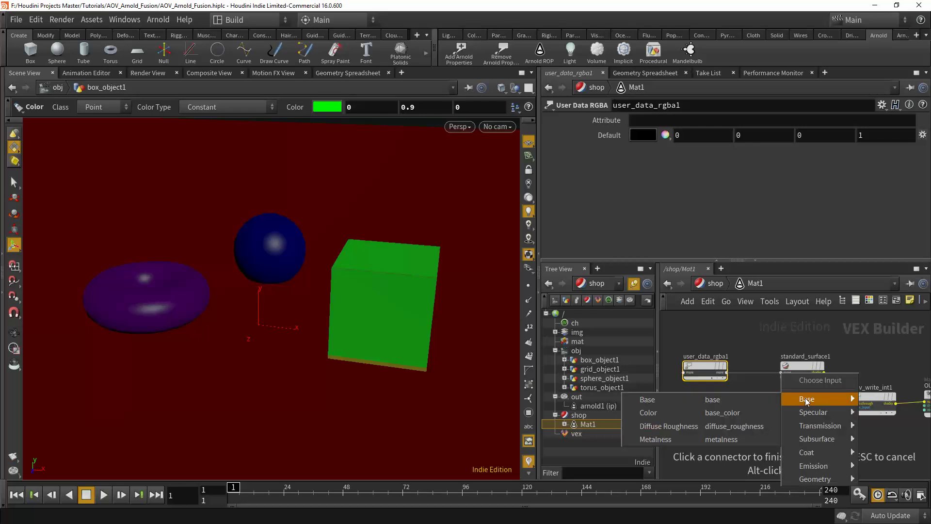
{"action": "left_click", "coordinate": [717, 418]}
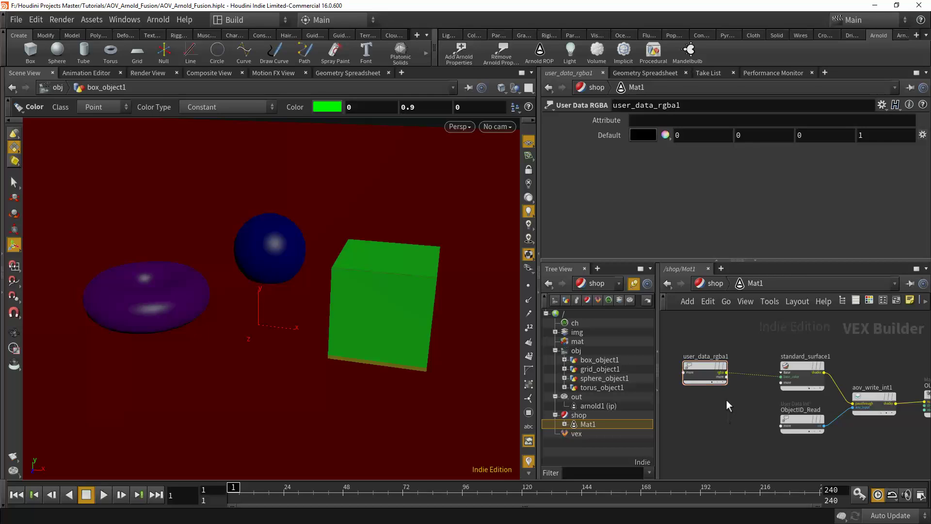
Set the User Data RGBA node's attribute to Cd and auto-arrange the Mat1 nodes
{"action": "scroll", "coordinate": [729, 413], "scroll_direction": "up", "scroll_amount": 3}
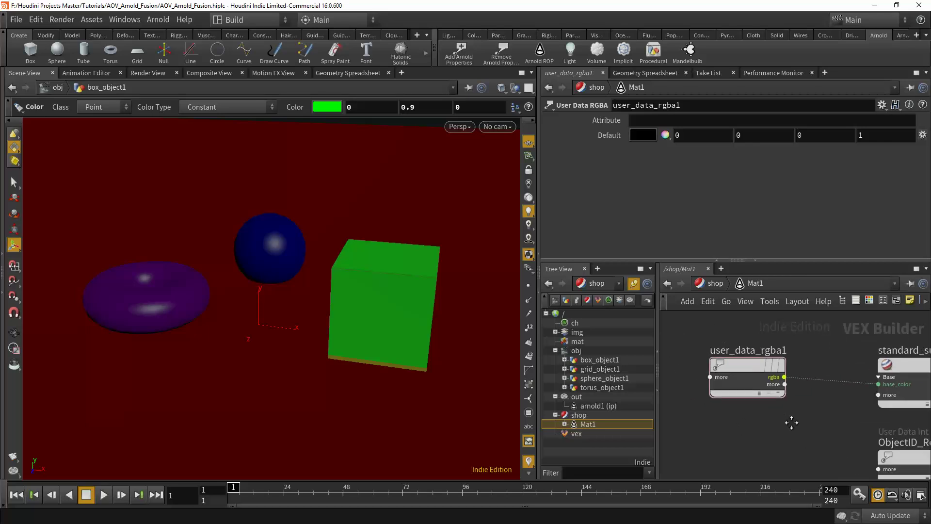
{"action": "left_click", "coordinate": [755, 368]}
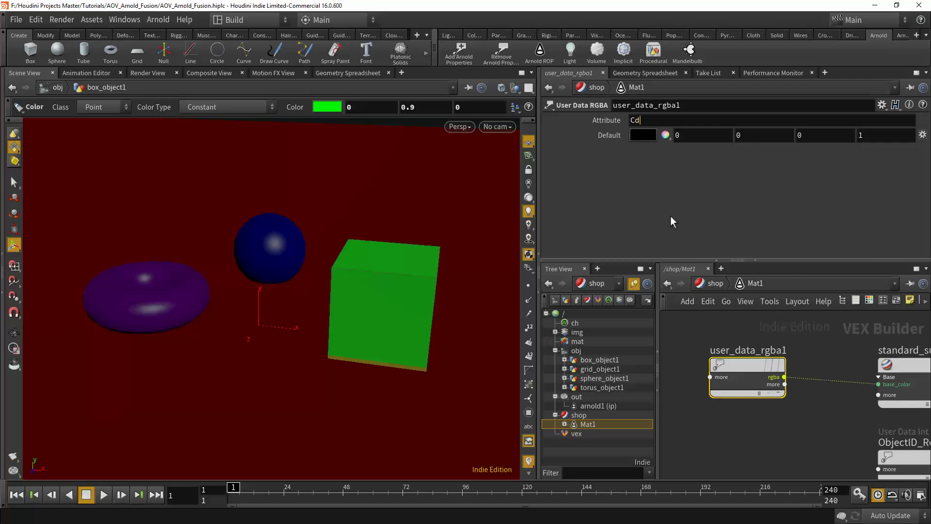
{"action": "left_click", "coordinate": [746, 447]}
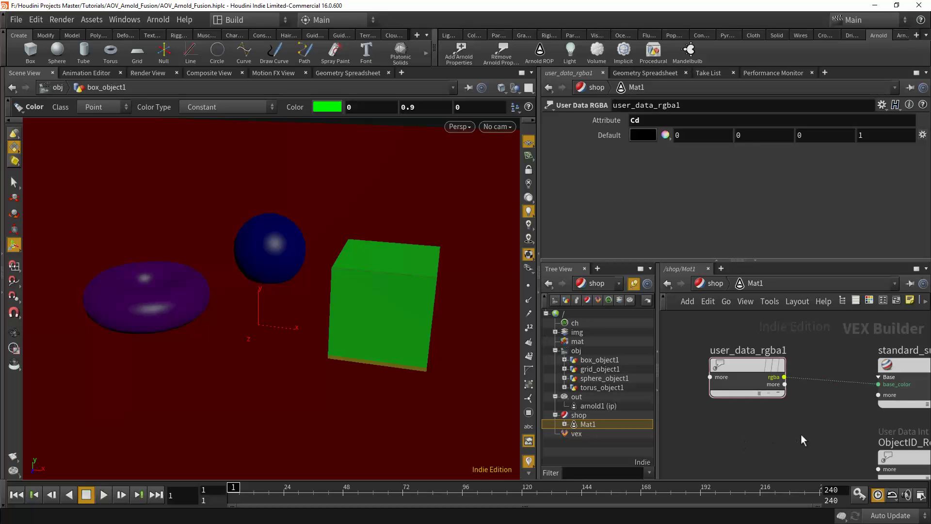
{"action": "middle_click_drag", "start_coordinate": [804, 439], "coordinate": [721, 433]}
{"action": "scroll", "coordinate": [775, 436], "scroll_direction": "down", "scroll_amount": 4}
{"action": "scroll", "coordinate": [721, 432], "scroll_direction": "down", "scroll_amount": 2}
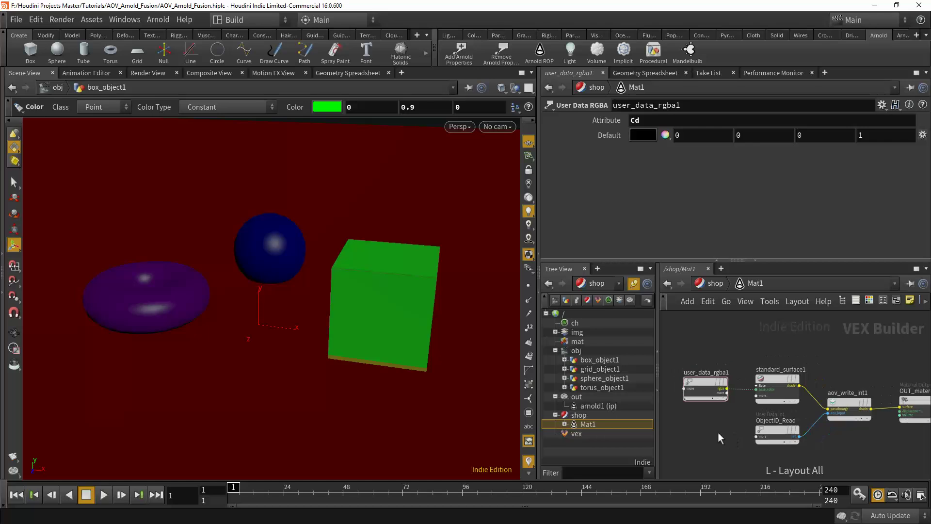
{"action": "middle_click_drag", "start_coordinate": [851, 457], "coordinate": [838, 439]}
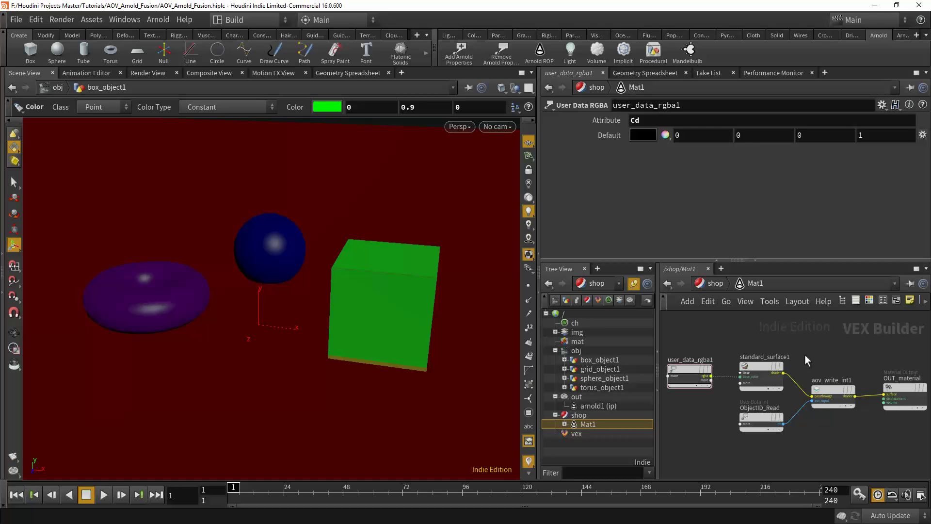
Return to the shop level, duplicate Mat1 as Mat2 and Mat3, and align Mat2 beneath Mat1
{"action": "key", "text": "u"}
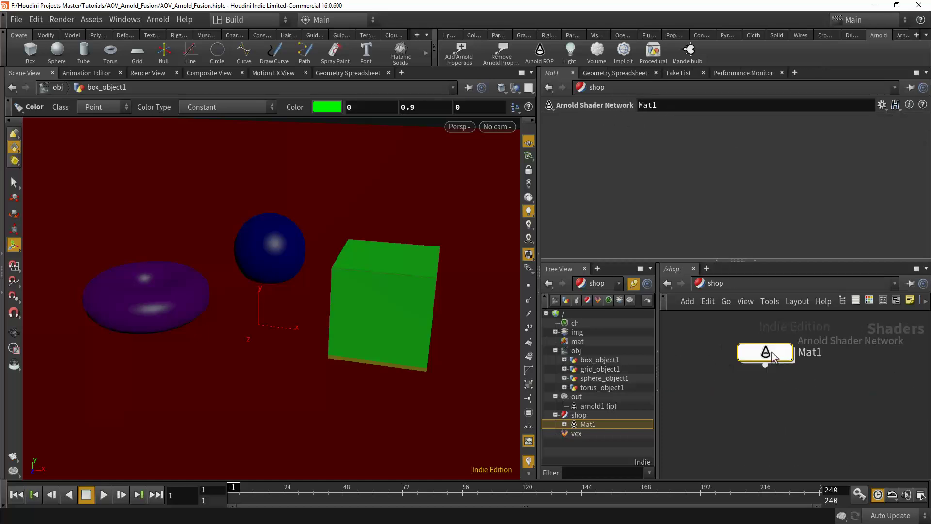
{"action": "key", "text": "ctrl+c"}
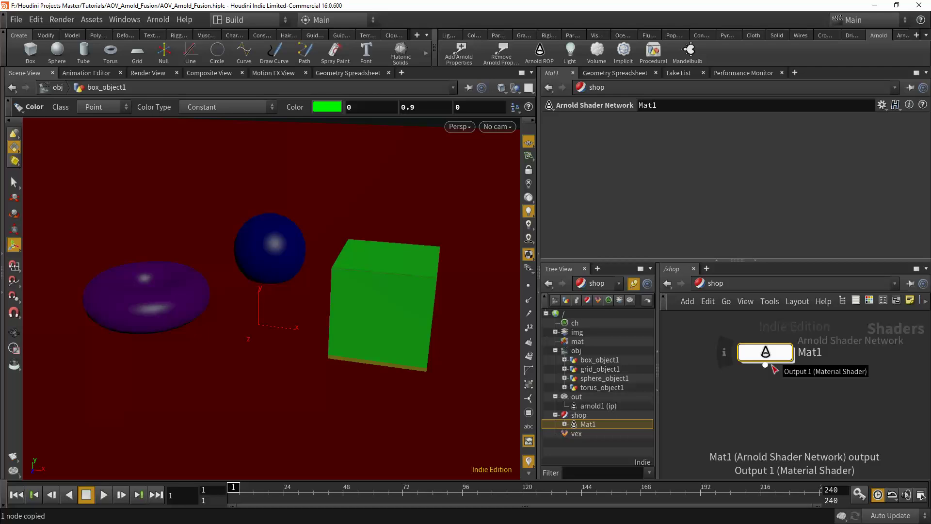
{"action": "key", "text": "ctrl+v"}
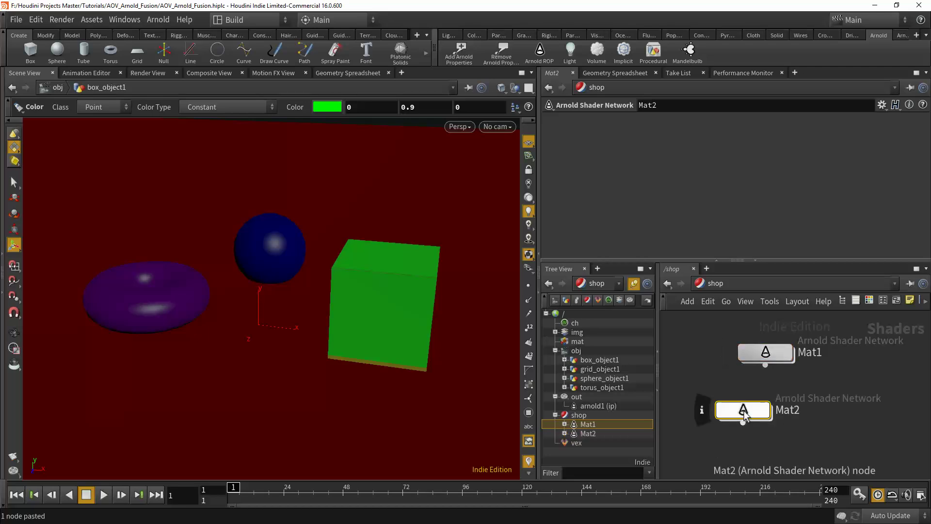
{"action": "left_click", "coordinate": [777, 405]}
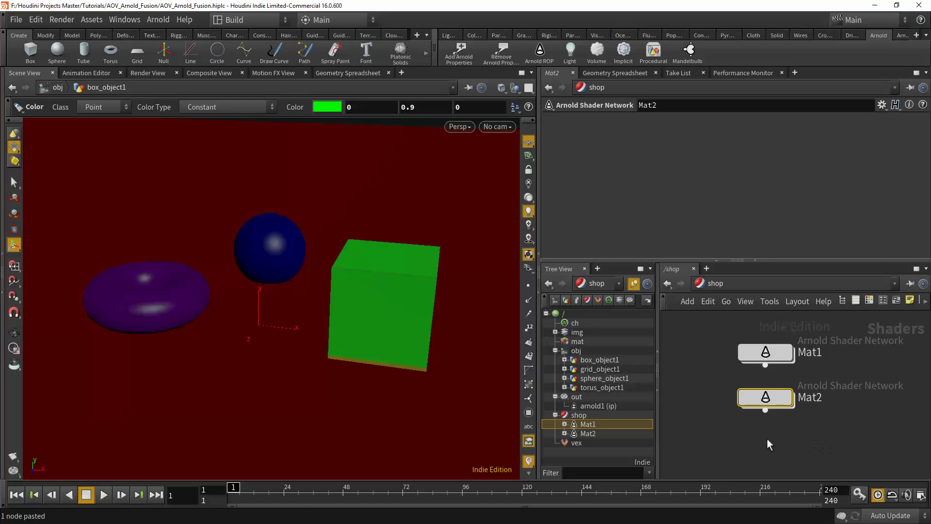
{"action": "key", "text": "ctrl+v"}
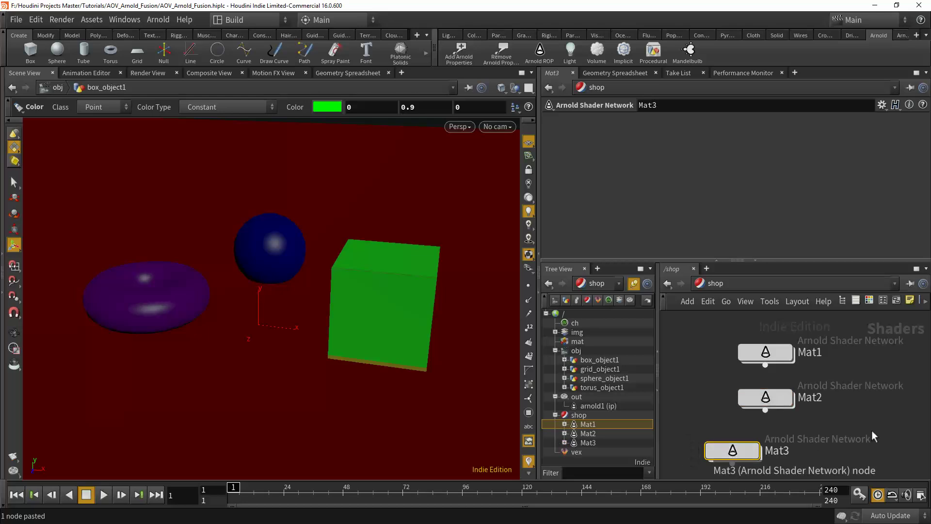
Paste another copy of the material network as Mat4 and auto-arrange all the shop materials
{"action": "key", "text": "ctrl+v"}
{"action": "key", "text": "l"}
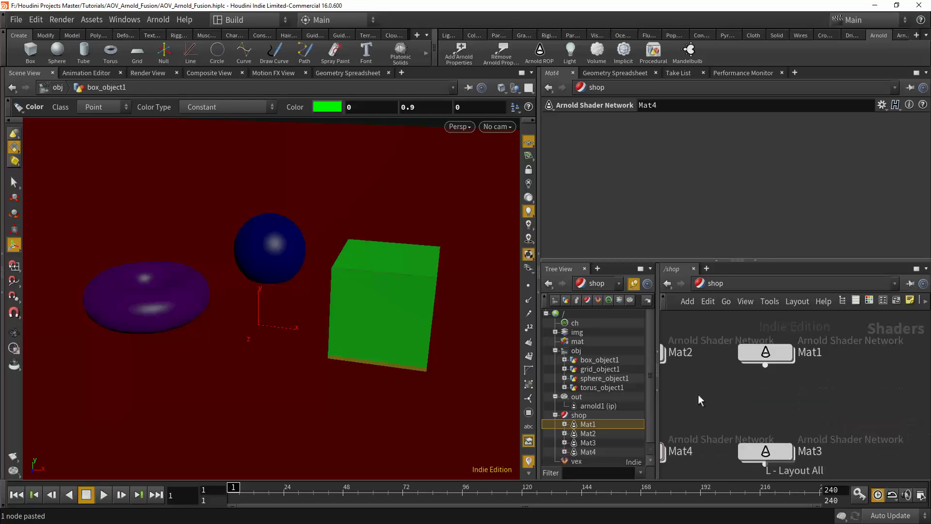
{"action": "middle_click_drag", "start_coordinate": [784, 406], "coordinate": [839, 384]}
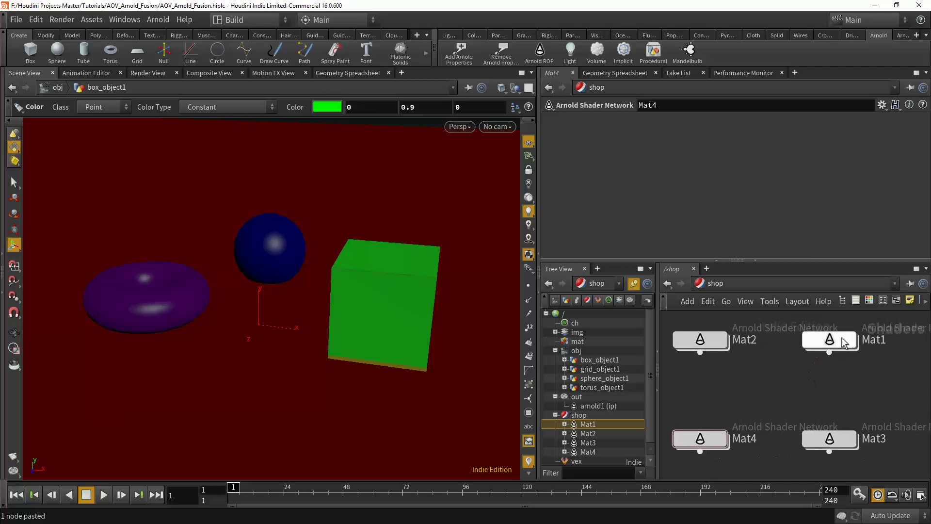
Assign the /shop/Mat1 material to grid_object1
{"action": "left_click", "coordinate": [598, 361]}
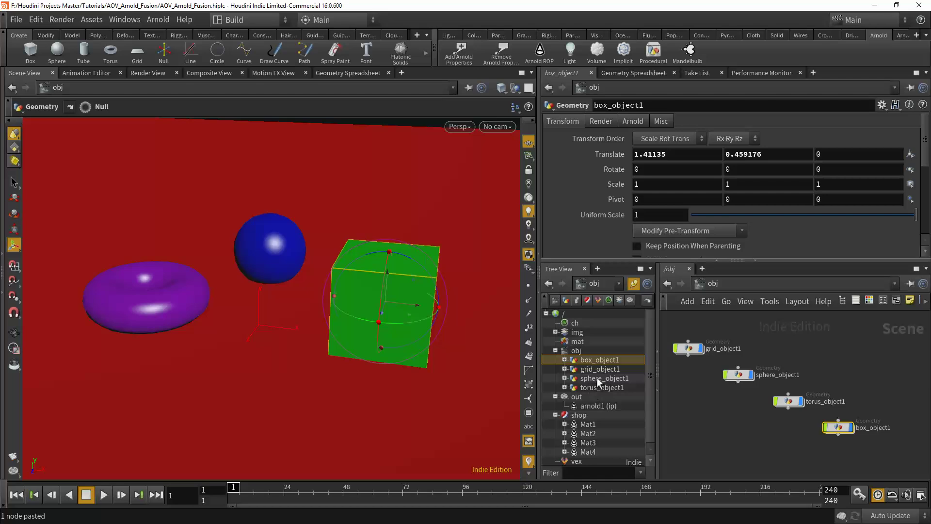
{"action": "left_click", "coordinate": [599, 370]}
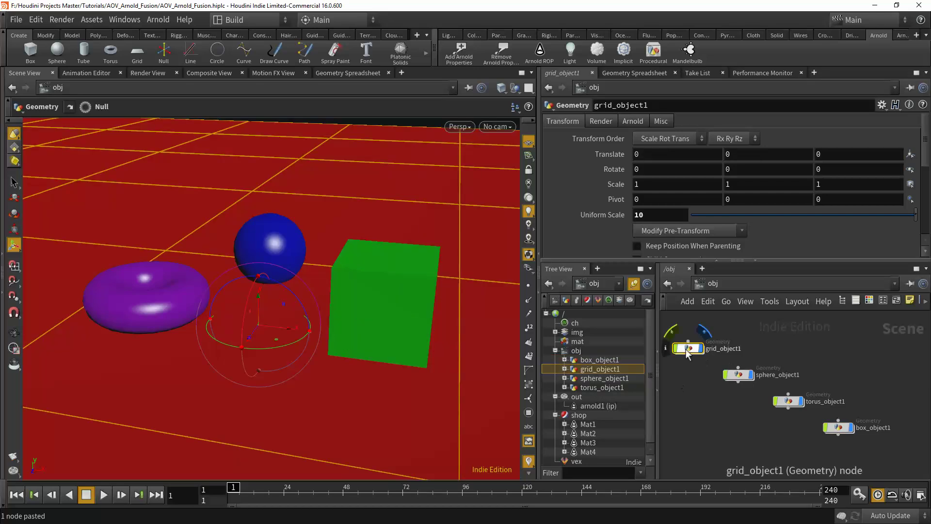
{"action": "left_click", "coordinate": [602, 121]}
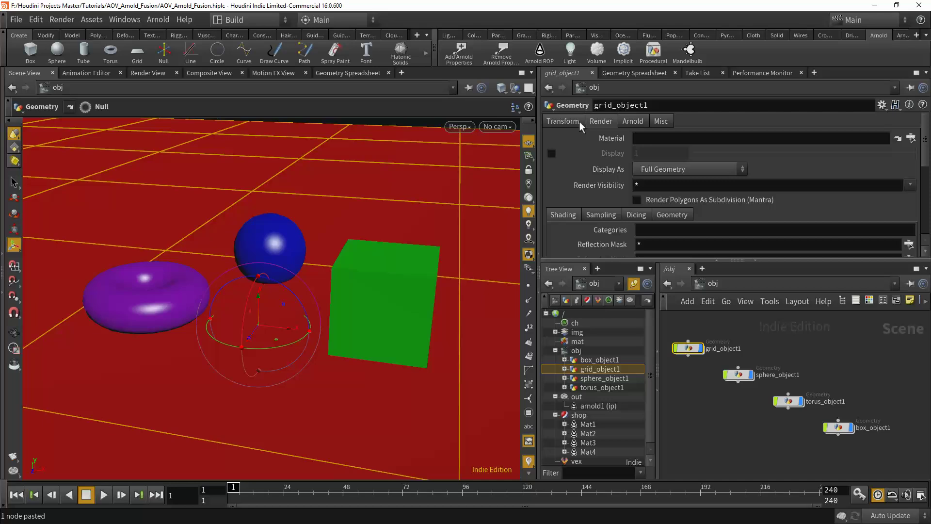
{"action": "left_click", "coordinate": [911, 139]}
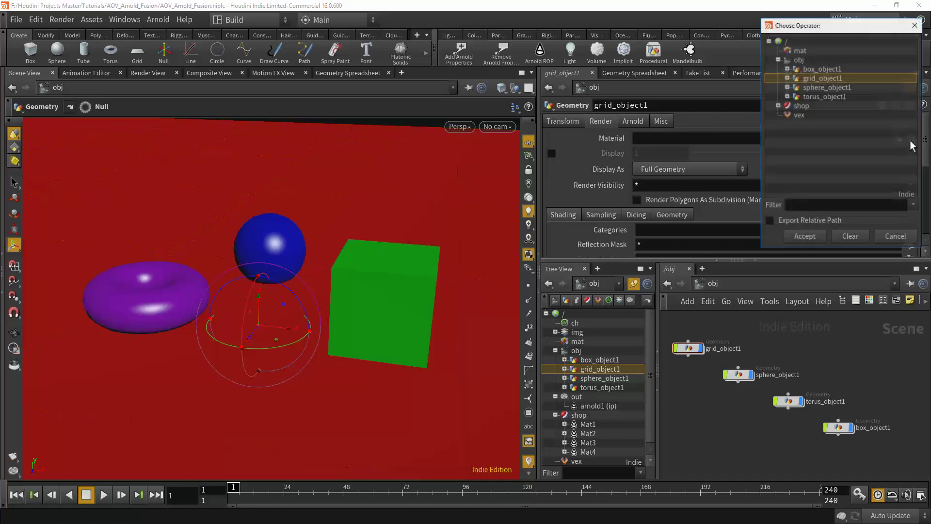
{"action": "left_click", "coordinate": [778, 105]}
{"action": "left_click", "coordinate": [800, 116]}
{"action": "left_click", "coordinate": [805, 236]}
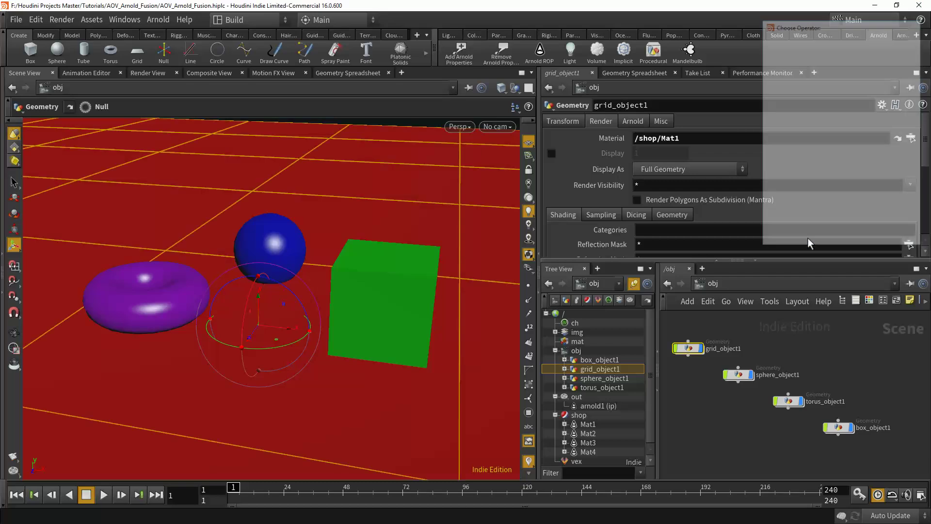
Assign the Mat2 material from the shop network to sphere_object1
{"action": "left_click", "coordinate": [738, 375]}
{"action": "left_click", "coordinate": [597, 121]}
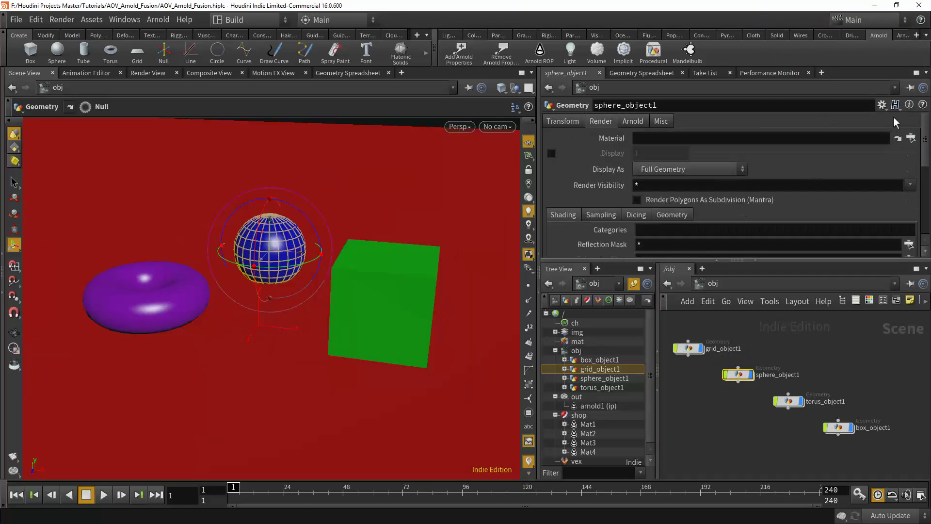
{"action": "left_click", "coordinate": [910, 139]}
{"action": "left_click", "coordinate": [818, 124]}
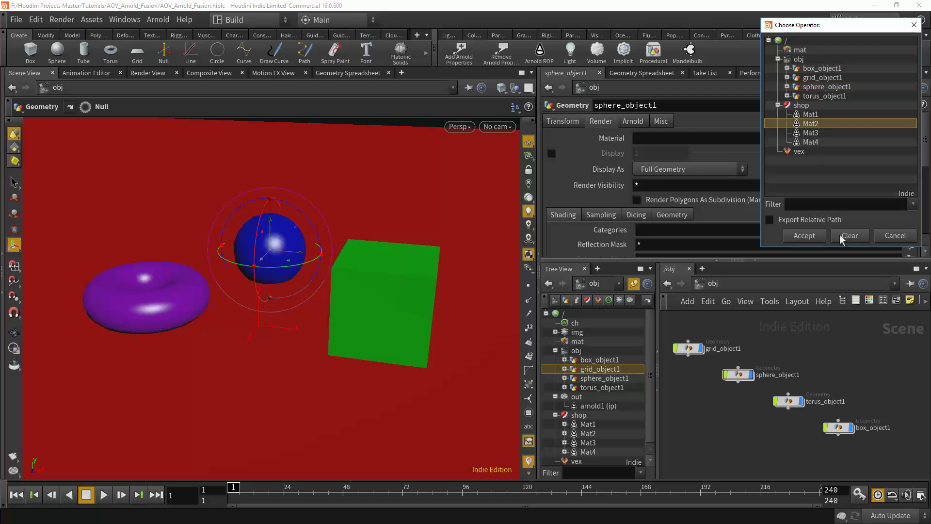
{"action": "left_click", "coordinate": [830, 236]}
Set the render material of torus_object1 to /shop/Mat3
{"action": "left_click", "coordinate": [791, 401]}
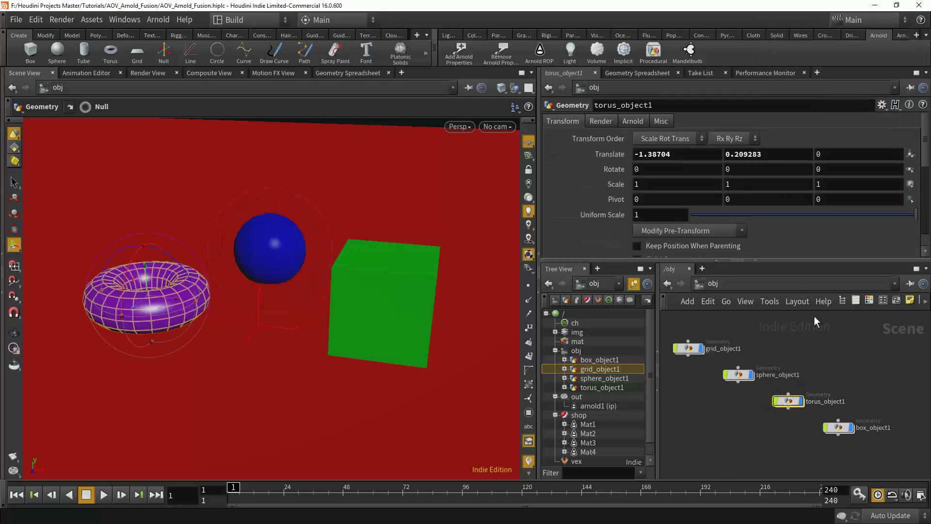
{"action": "left_click", "coordinate": [600, 122]}
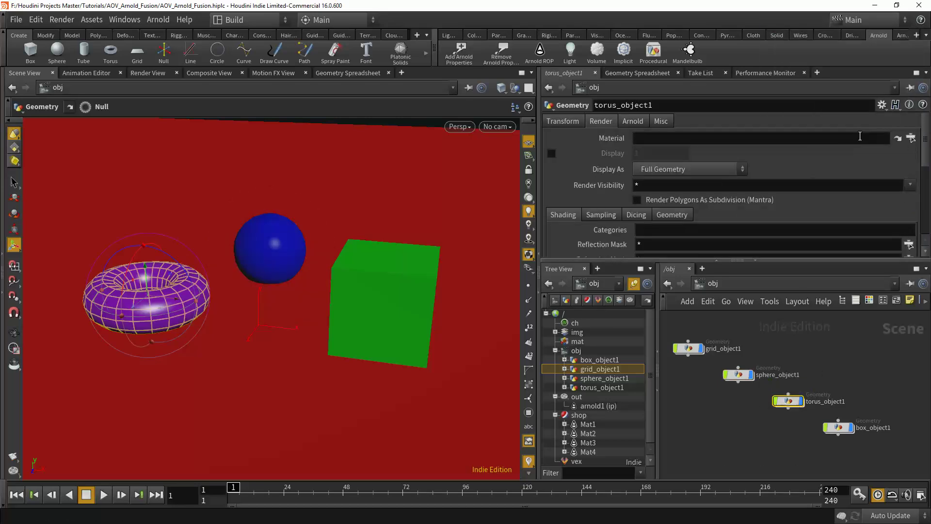
{"action": "left_click", "coordinate": [911, 138]}
{"action": "left_click", "coordinate": [810, 133]}
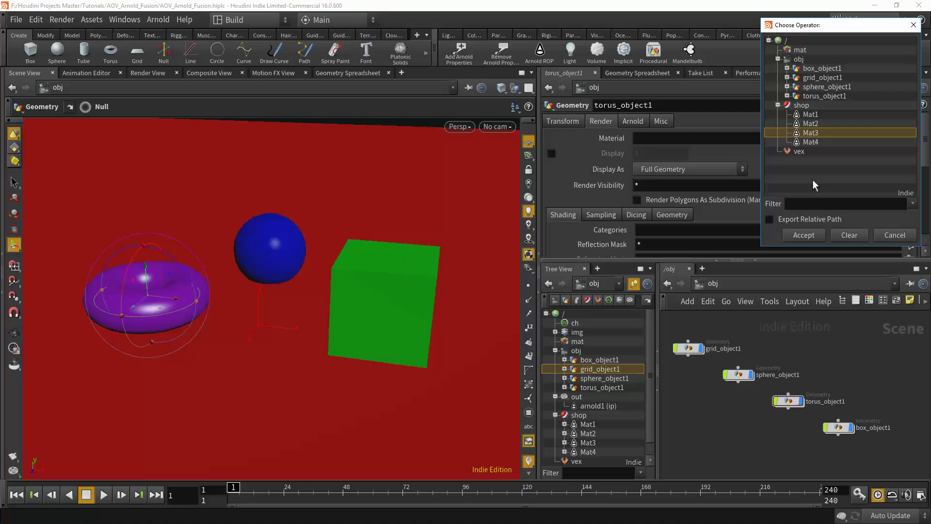
{"action": "left_click", "coordinate": [804, 234]}
Set the render material of box_object1 to /shop/Mat4
{"action": "left_click", "coordinate": [838, 428]}
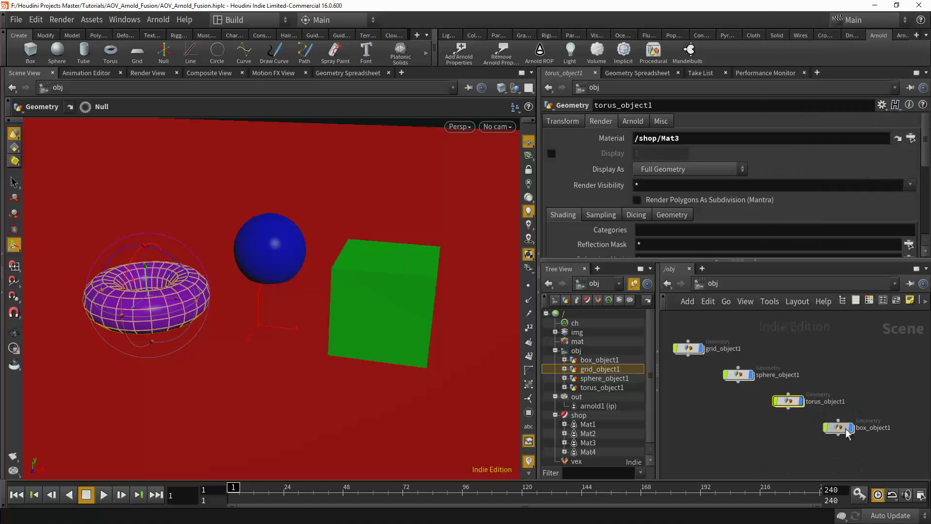
{"action": "left_click", "coordinate": [602, 122]}
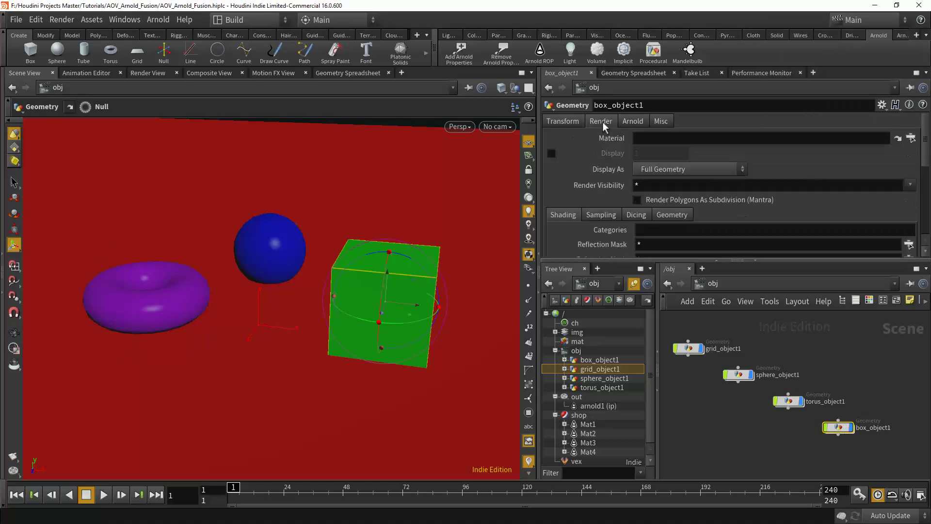
{"action": "left_click", "coordinate": [911, 138]}
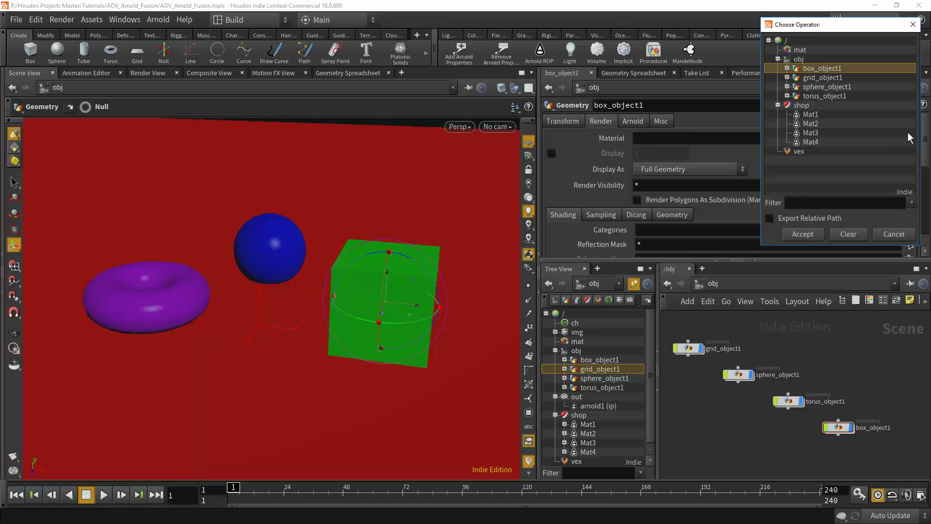
{"action": "left_click", "coordinate": [809, 144]}
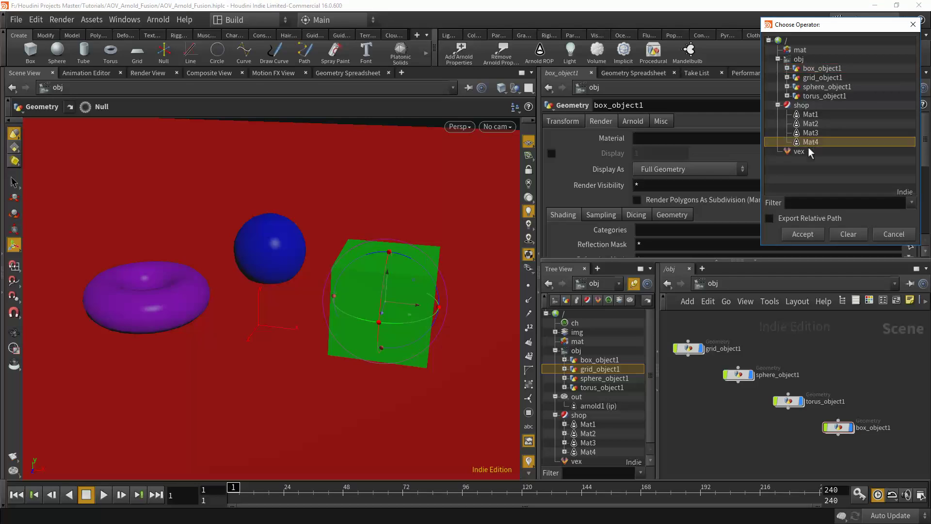
{"action": "left_click", "coordinate": [803, 234]}
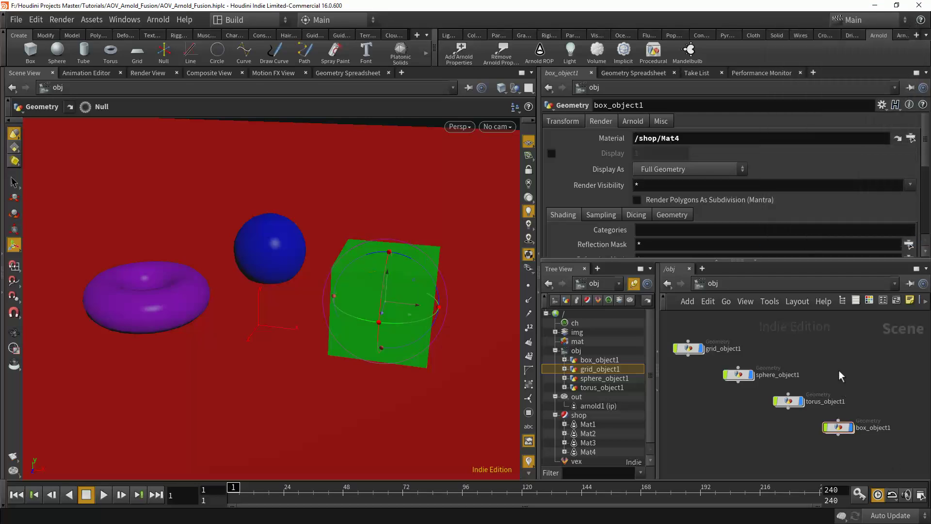
Create a camera in the scene that matches the current perspective view of the objects
{"action": "middle_click_drag", "start_coordinate": [858, 389], "coordinate": [847, 362]}
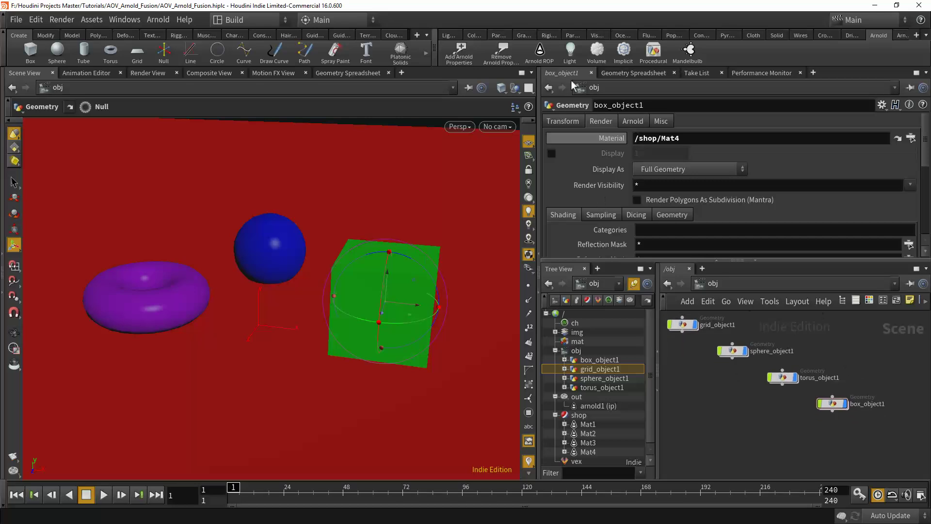
{"action": "left_click", "coordinate": [448, 35]}
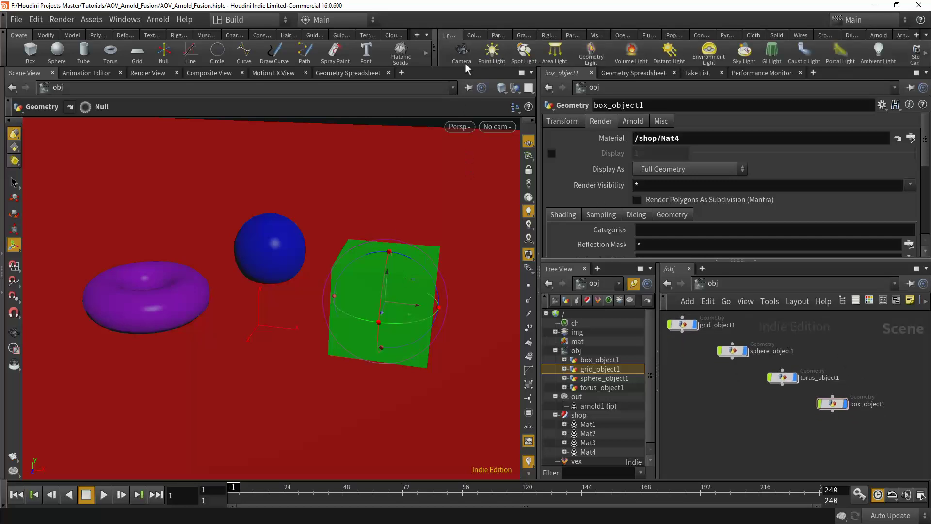
{"action": "left_click", "coordinate": [462, 50]}
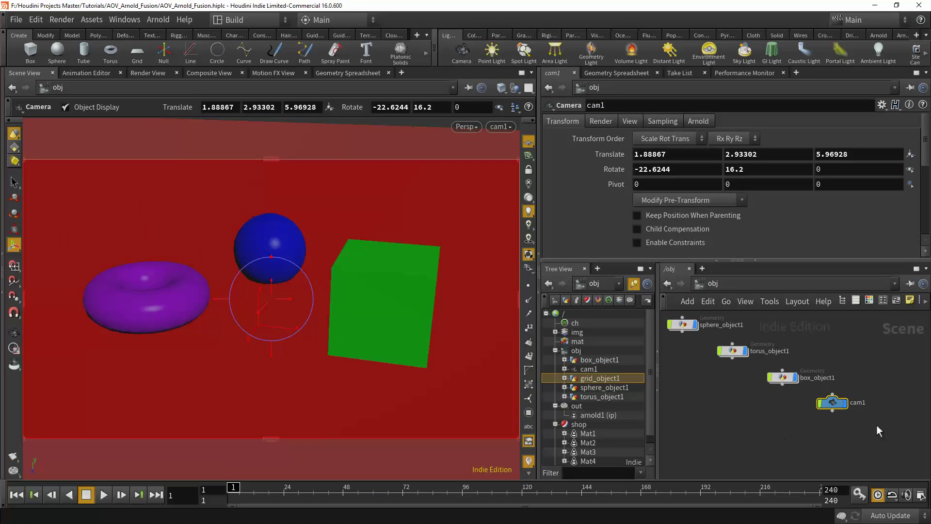
{"action": "left_click", "coordinate": [745, 418]}
Place an Arnold quad light above and behind the box at about 0.91, 1.51, -0.92
{"action": "left_click", "coordinate": [900, 35]}
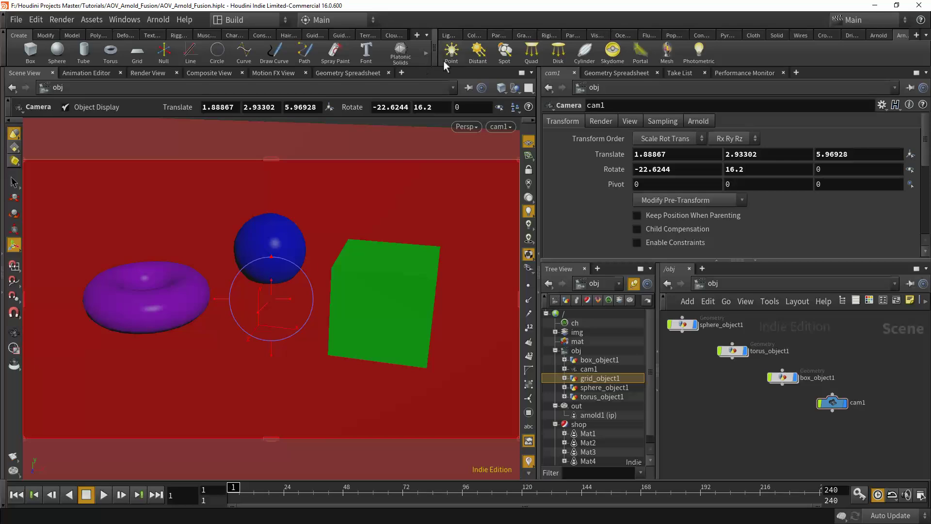
{"action": "left_click", "coordinate": [532, 53]}
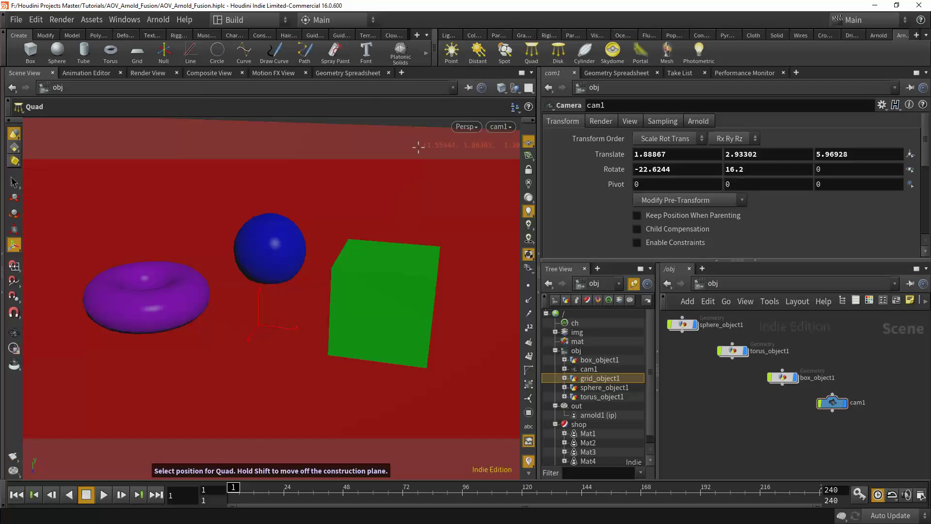
{"action": "left_click", "coordinate": [359, 185]}
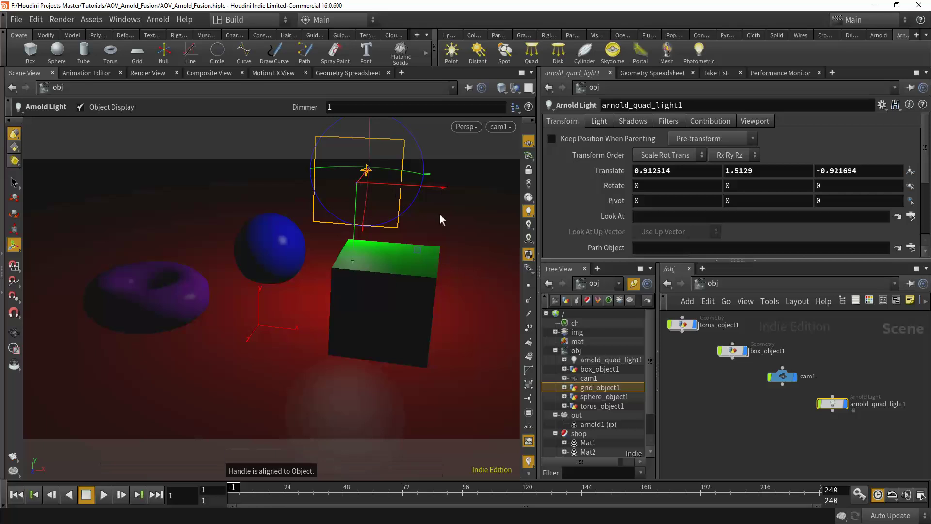
Rotate the quad light to about -162 degrees in X and move it up and back to about 0.91, 1.87, -1.98
{"action": "right_click_drag", "start_coordinate": [389, 257], "coordinate": [283, 283], "text": "alt"}
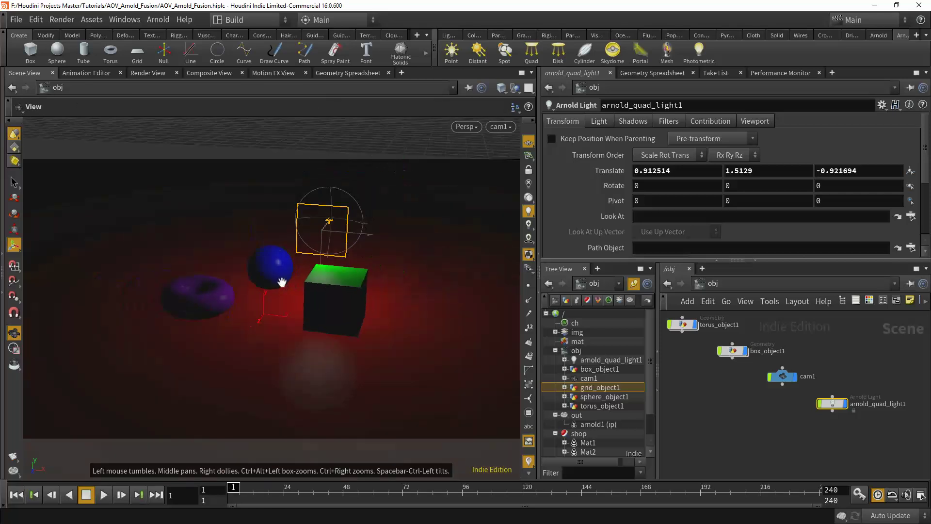
{"action": "left_click_drag", "start_coordinate": [377, 286], "coordinate": [335, 289]}
{"action": "key", "text": "Return"}
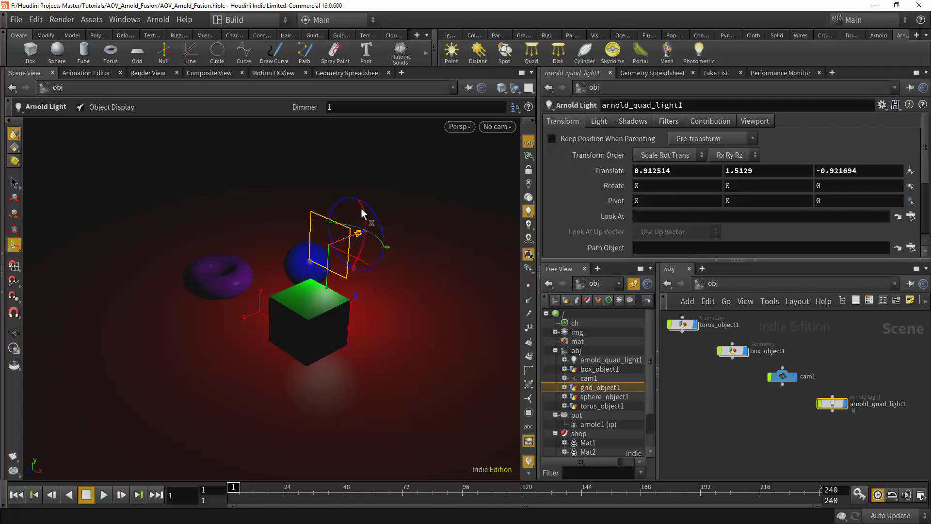
{"action": "left_click_drag", "start_coordinate": [361, 208], "coordinate": [293, 309]}
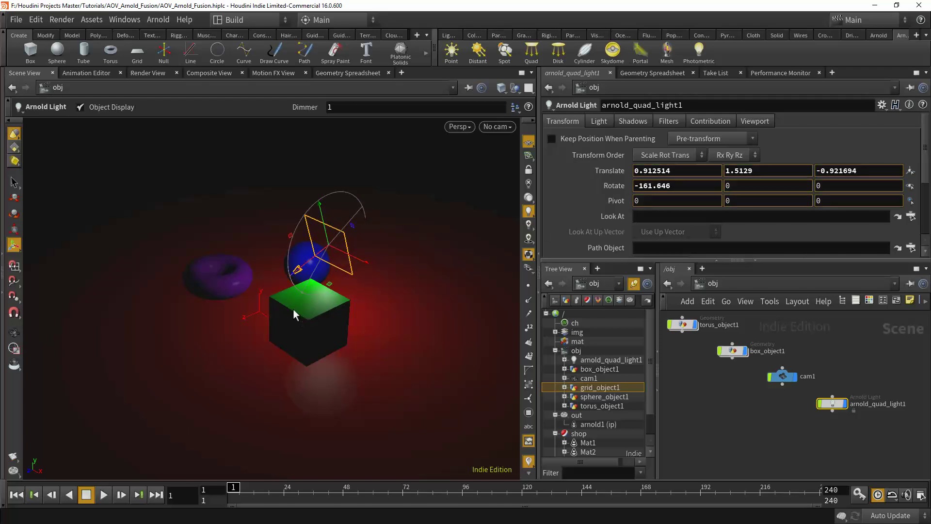
{"action": "left_click_drag", "start_coordinate": [312, 262], "coordinate": [353, 228]}
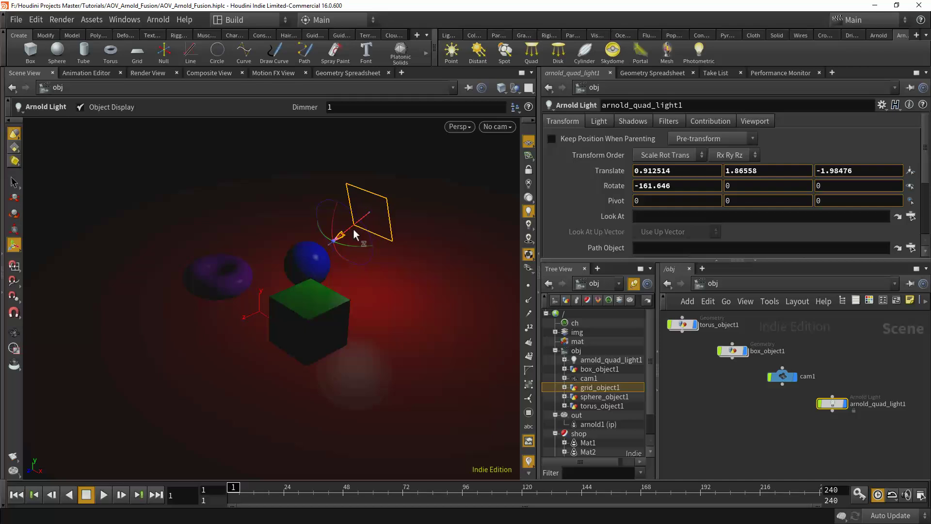
Set the quad light's exposure to 2 and its intensity to 5
{"action": "left_click", "coordinate": [599, 121]}
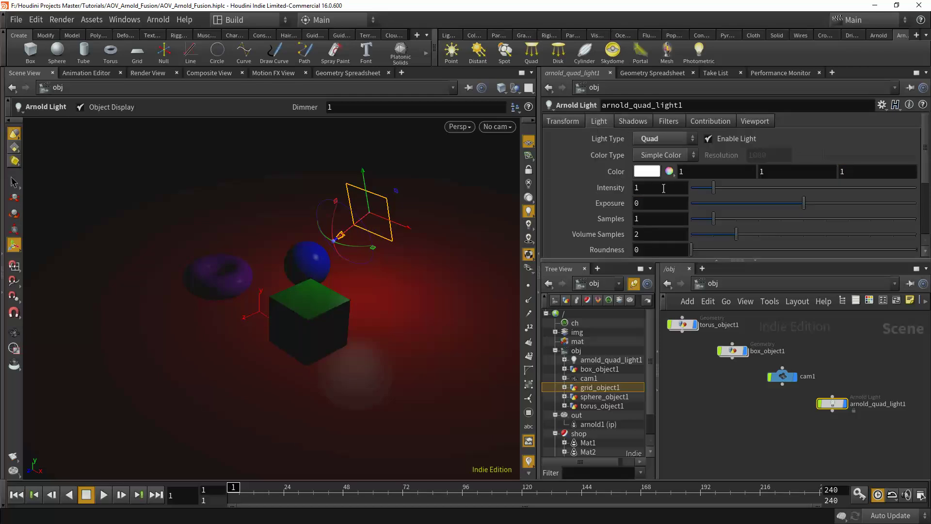
{"action": "type", "text": "2"}
{"action": "key", "text": "Return"}
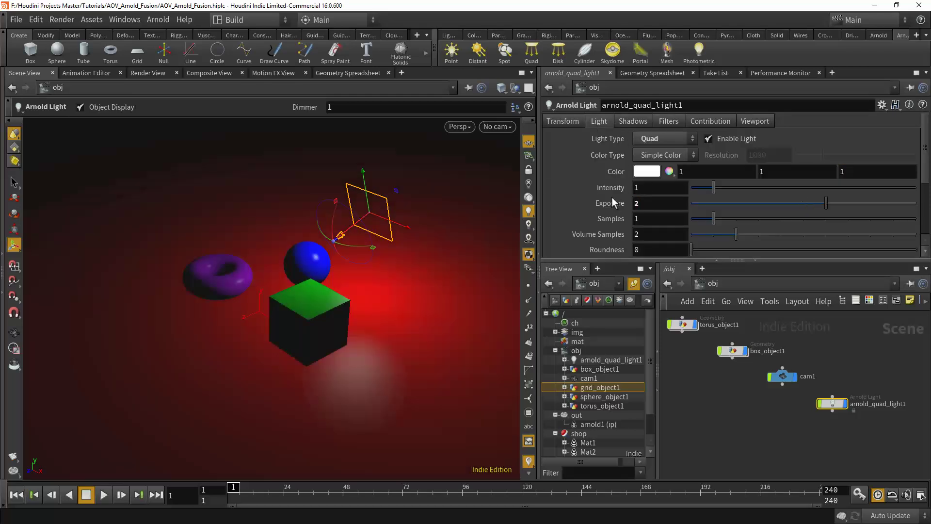
{"action": "left_click_drag", "start_coordinate": [655, 188], "coordinate": [610, 191]}
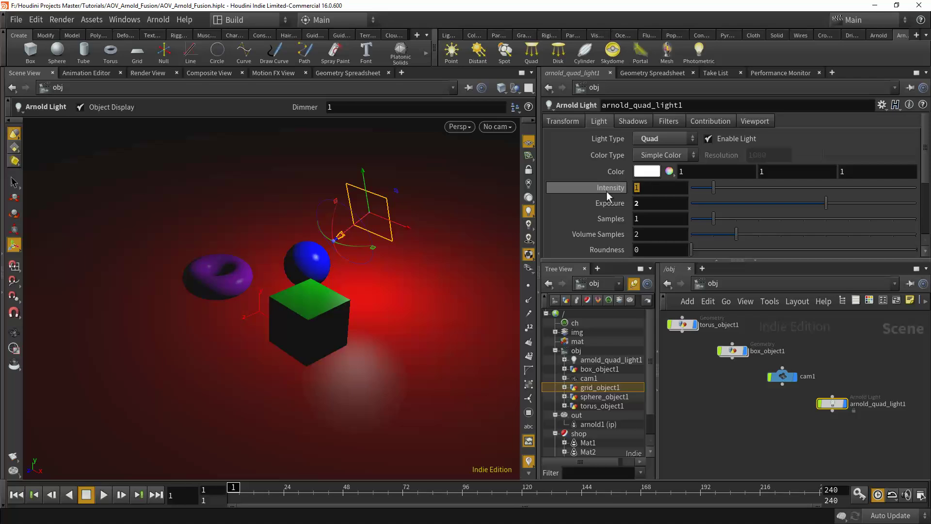
{"action": "type", "text": "5"}
{"action": "key", "text": "Return"}
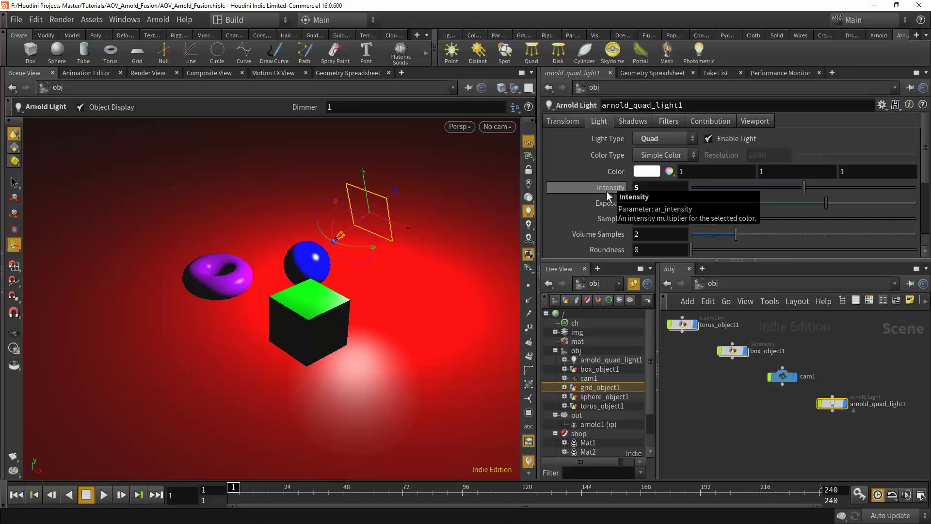
Place an Arnold point light between the torus and the box at about -0.46, -0.25, 0.30
{"action": "key", "text": "Escape"}
{"action": "left_click_drag", "start_coordinate": [279, 311], "coordinate": [347, 286]}
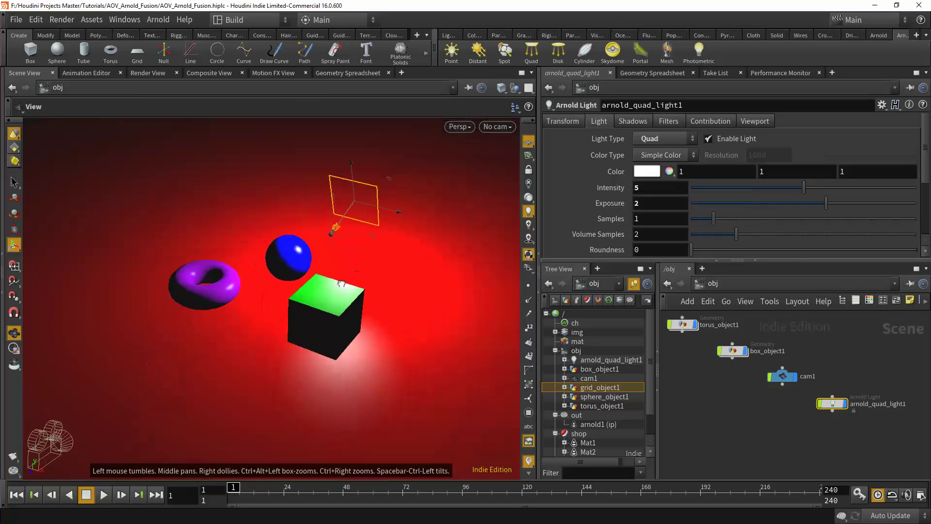
{"action": "right_click_drag", "start_coordinate": [334, 270], "coordinate": [370, 271], "text": "alt"}
{"action": "mouse_move", "coordinate": [336, 302]}
{"action": "left_mouse_down", "text": "alt"}
{"action": "mouse_move", "coordinate": [354, 301]}
{"action": "mouse_move", "coordinate": [360, 283]}
{"action": "mouse_move", "coordinate": [342, 296]}
{"action": "left_mouse_up", "text": "alt"}
{"action": "middle_click_drag", "start_coordinate": [295, 264], "coordinate": [300, 303], "text": "alt"}
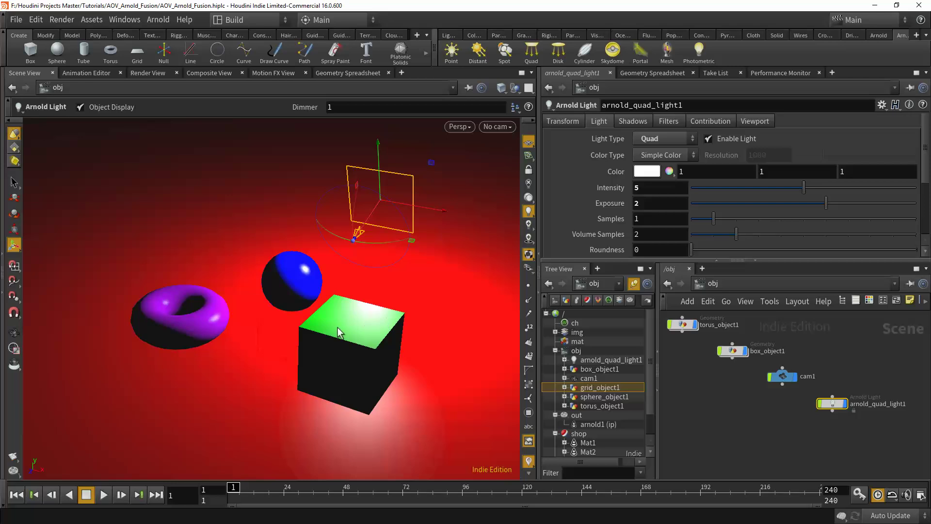
{"action": "left_click_drag", "start_coordinate": [340, 332], "coordinate": [321, 307], "text": "alt"}
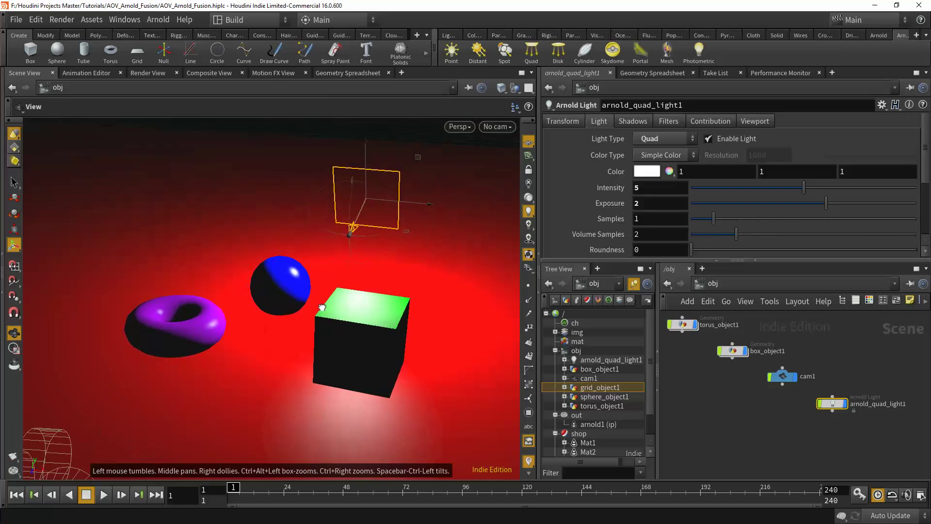
{"action": "left_click", "coordinate": [451, 53]}
{"action": "left_click", "coordinate": [226, 373]}
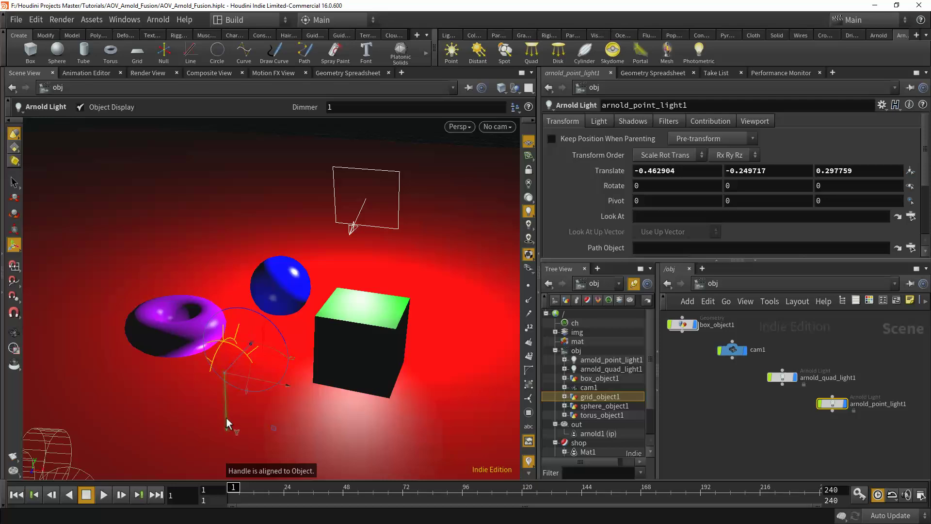
Move the point light out beyond the torus to about -3.30, 2, 1.57, with its height set to exactly 2
{"action": "left_click_drag", "start_coordinate": [226, 418], "coordinate": [235, 337]}
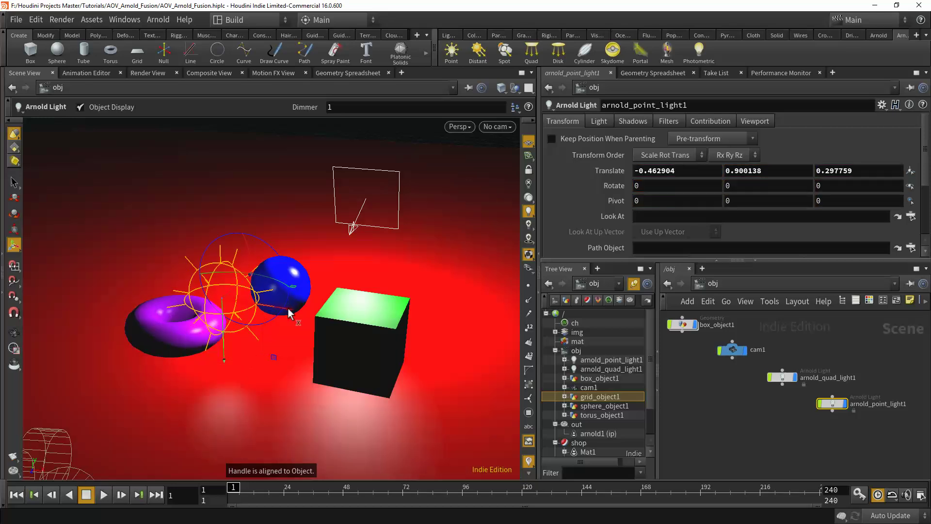
{"action": "left_click_drag", "start_coordinate": [287, 307], "coordinate": [25, 281]}
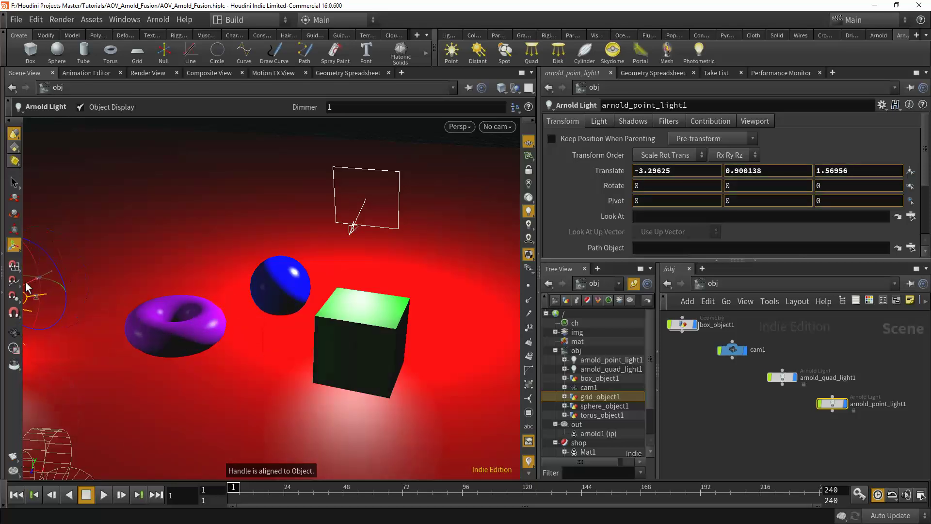
{"action": "double_click", "coordinate": [777, 170]}
{"action": "type", "text": "2"}
{"action": "key", "text": "Return"}
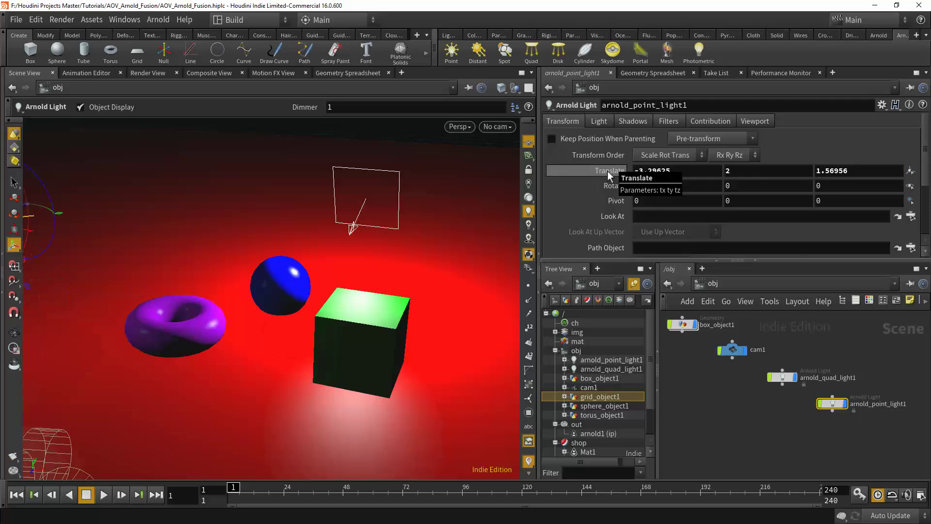
Look through cam1 in the viewport and render the scene with the arnold1 output
{"action": "left_click", "coordinate": [498, 127]}
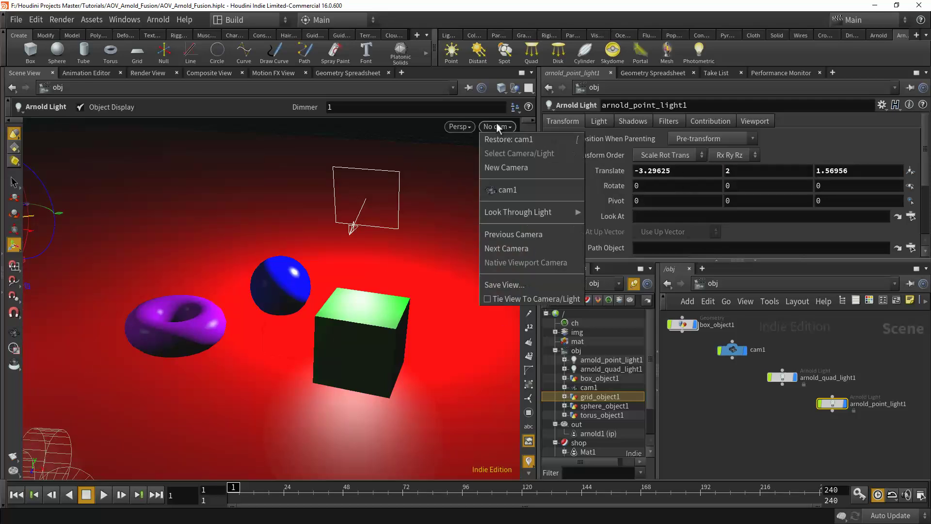
{"action": "left_click", "coordinate": [507, 193]}
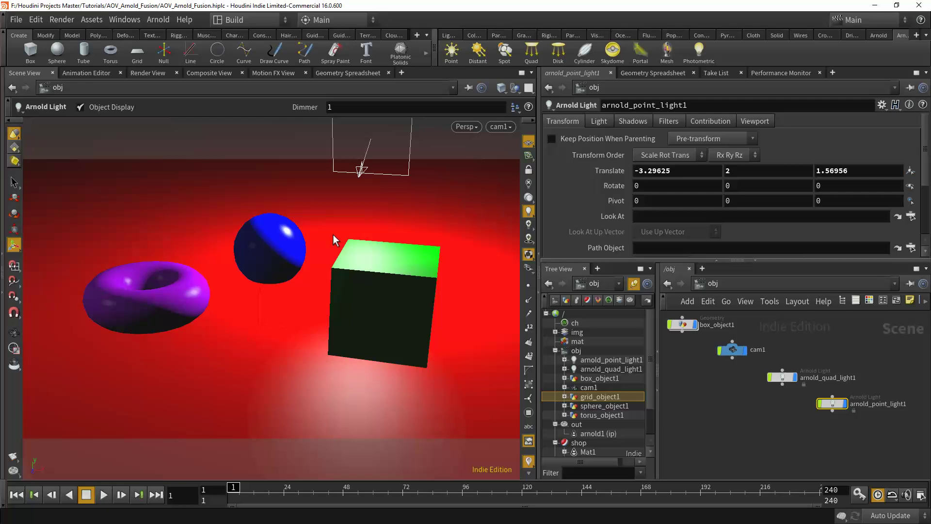
{"action": "left_click", "coordinate": [148, 72]}
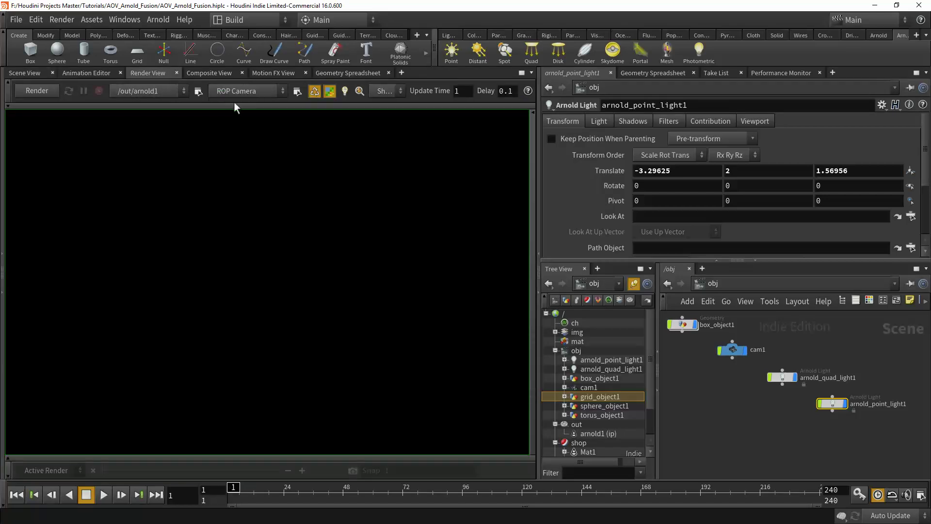
{"action": "left_click", "coordinate": [42, 91]}
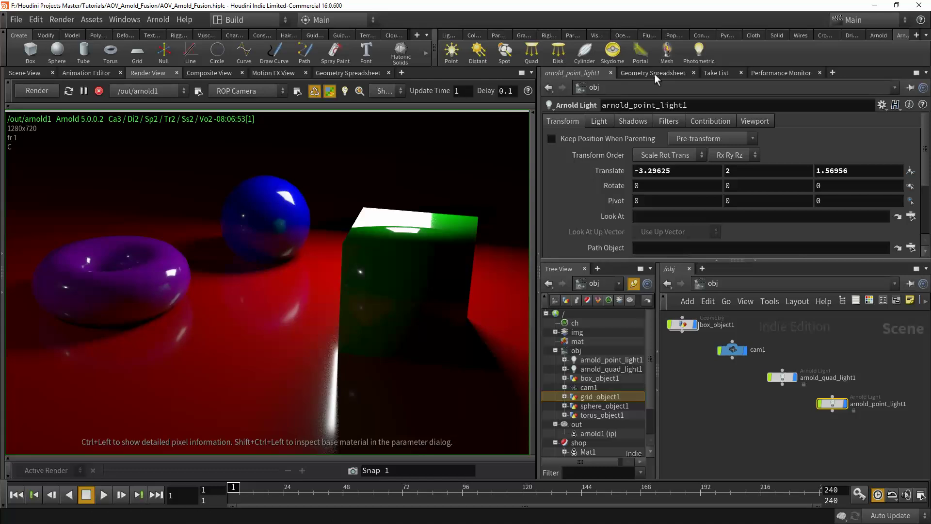
Set the point light's radius to 0.2
{"action": "left_click", "coordinate": [600, 121]}
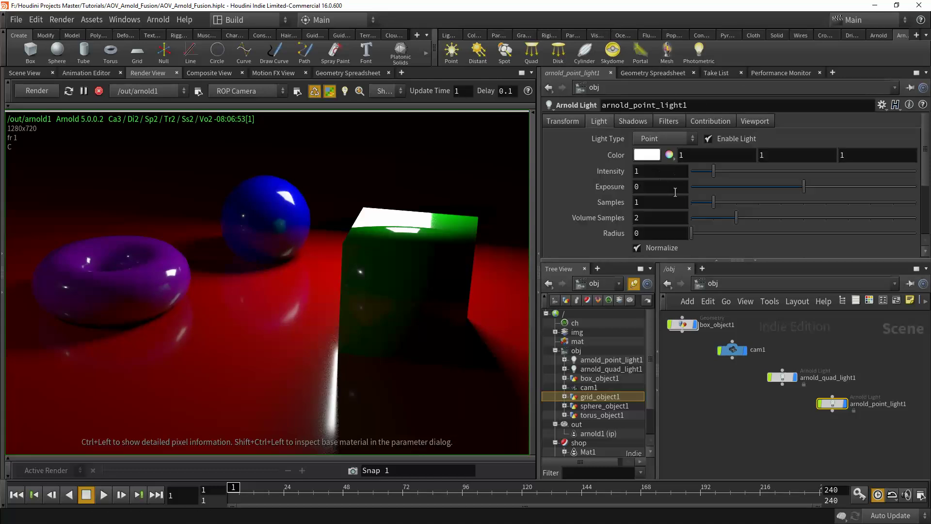
{"action": "type", "text": "0.2"}
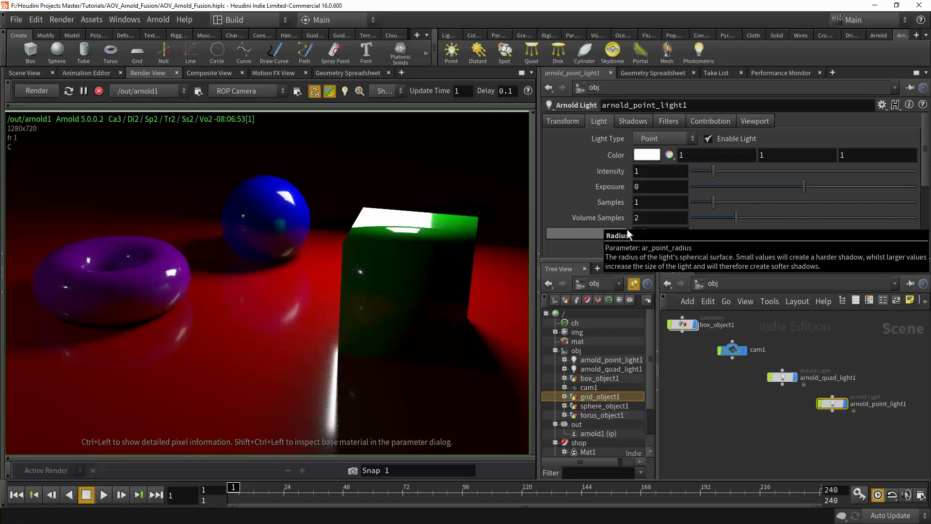
{"action": "key", "text": "Return"}
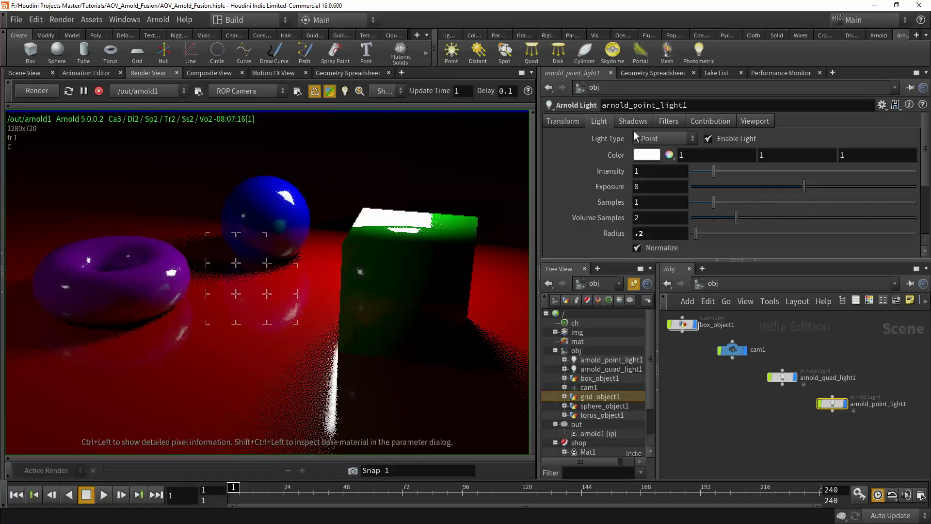
Examine the quad light's light settings, including roundness, soft edge, spread and quad size
{"action": "left_click", "coordinate": [782, 378]}
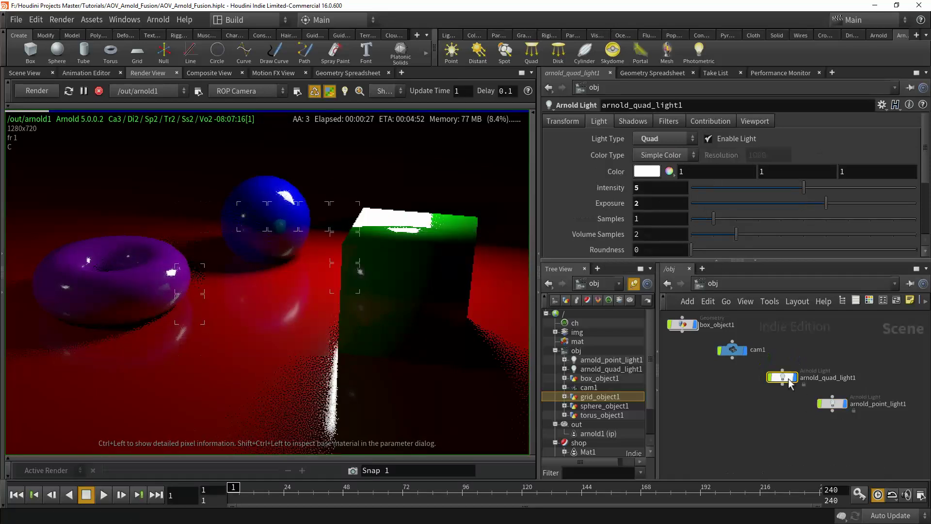
{"action": "scroll", "coordinate": [589, 223], "scroll_direction": "down", "scroll_amount": 3}
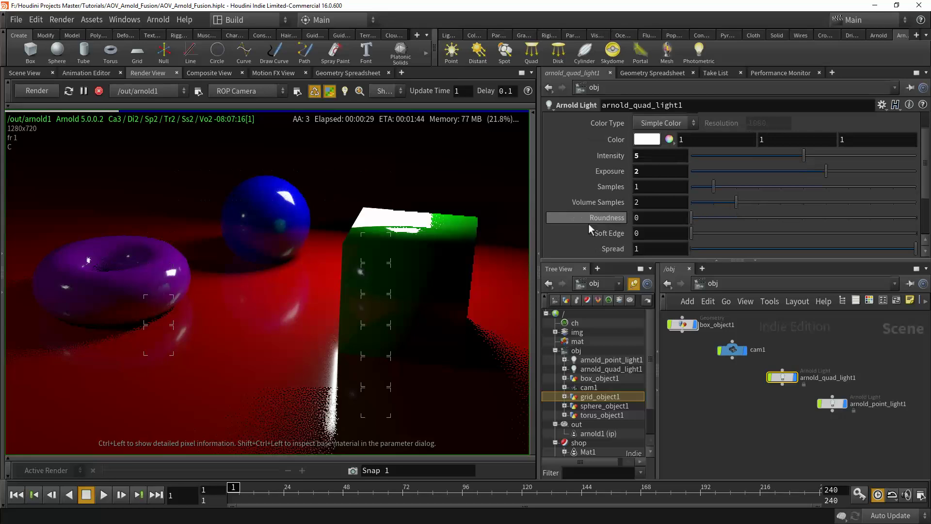
{"action": "scroll", "coordinate": [586, 234], "scroll_direction": "down", "scroll_amount": 1}
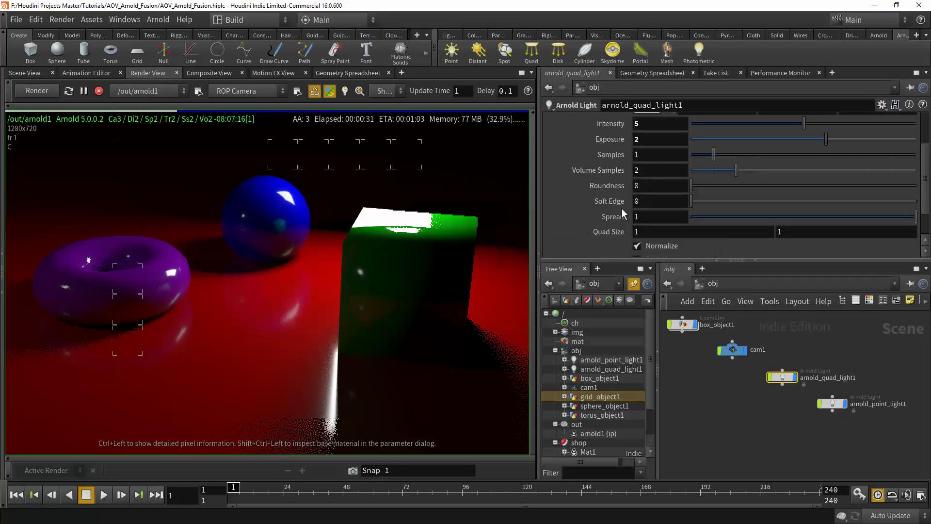
{"action": "scroll", "coordinate": [604, 205], "scroll_direction": "down", "scroll_amount": 1}
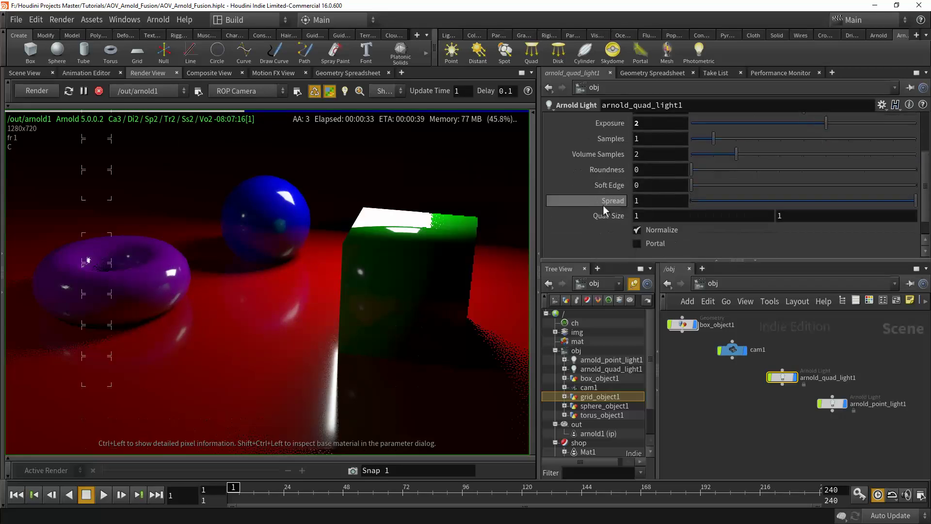
{"action": "scroll", "coordinate": [603, 206], "scroll_direction": "up", "scroll_amount": 1}
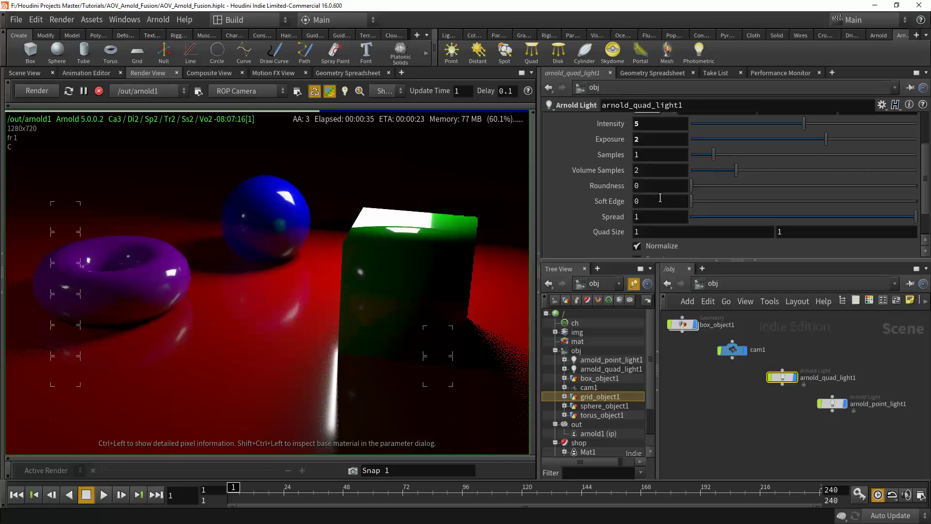
{"action": "scroll", "coordinate": [743, 359], "scroll_direction": "down", "scroll_amount": 3}
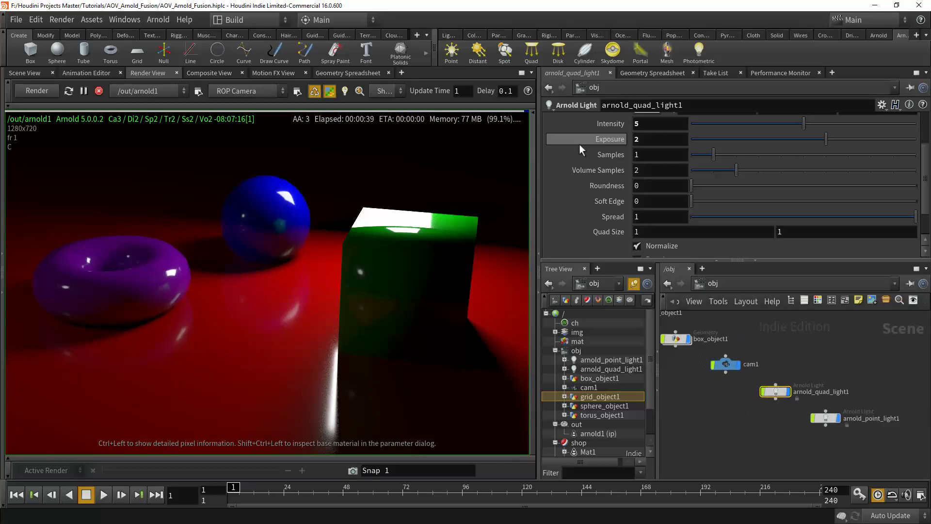
{"action": "scroll", "coordinate": [579, 144], "scroll_direction": "up", "scroll_amount": 4}
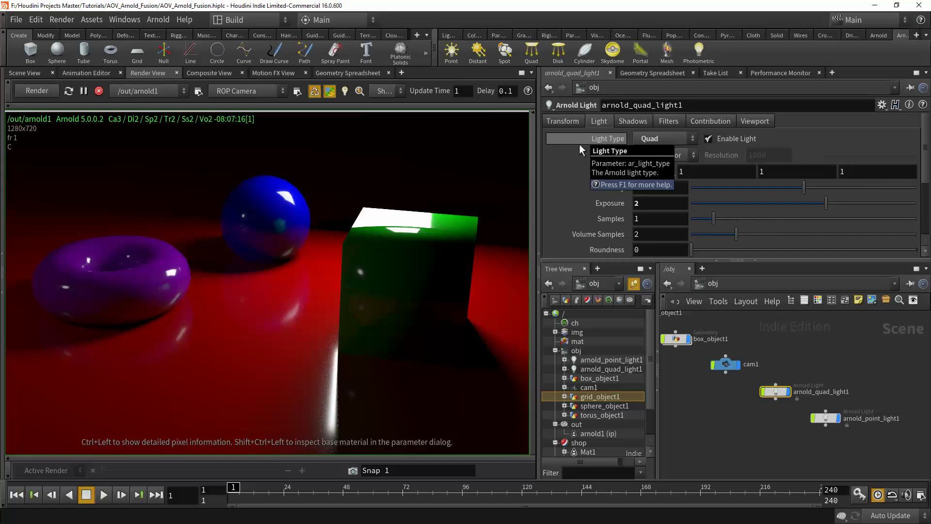
Set the quad light's Y translation to 2 and restart the render
{"action": "left_click", "coordinate": [571, 123]}
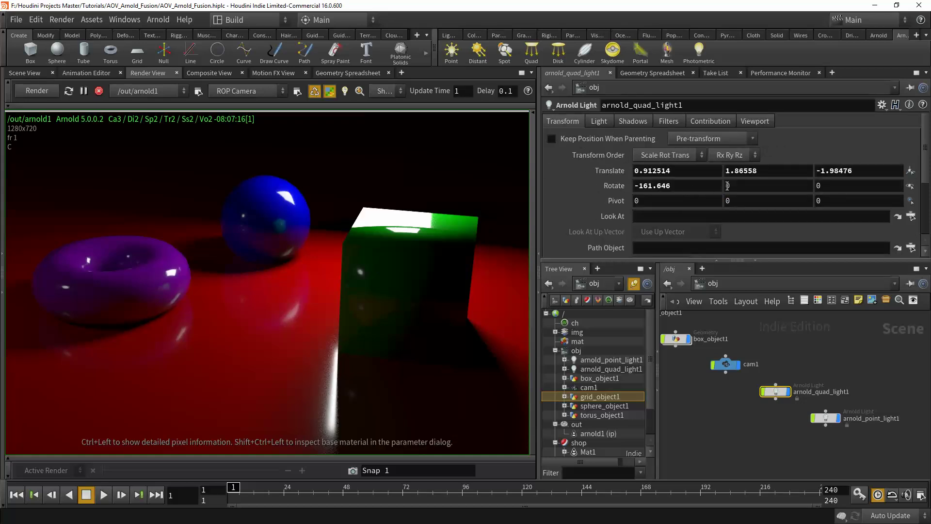
{"action": "double_click", "coordinate": [769, 170]}
{"action": "type", "text": "2"}
{"action": "key", "text": "Return"}
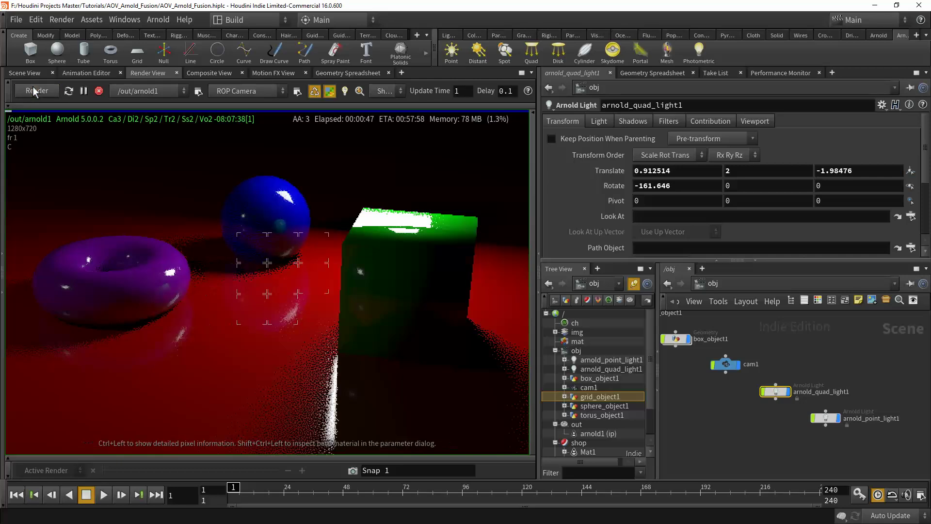
{"action": "left_click", "coordinate": [33, 87]}
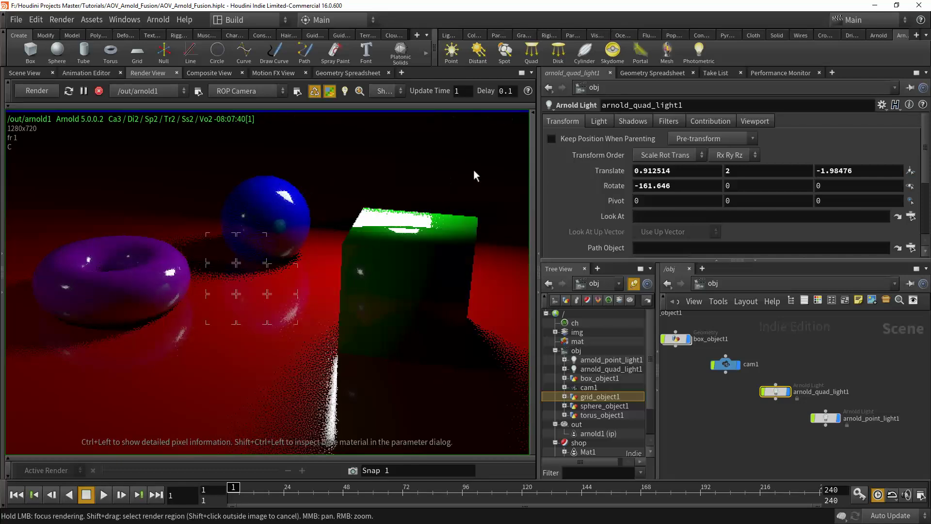
Move the quad light farther up and back from the box to about 0.91, 3.07, -2.15
{"action": "left_click", "coordinate": [25, 72]}
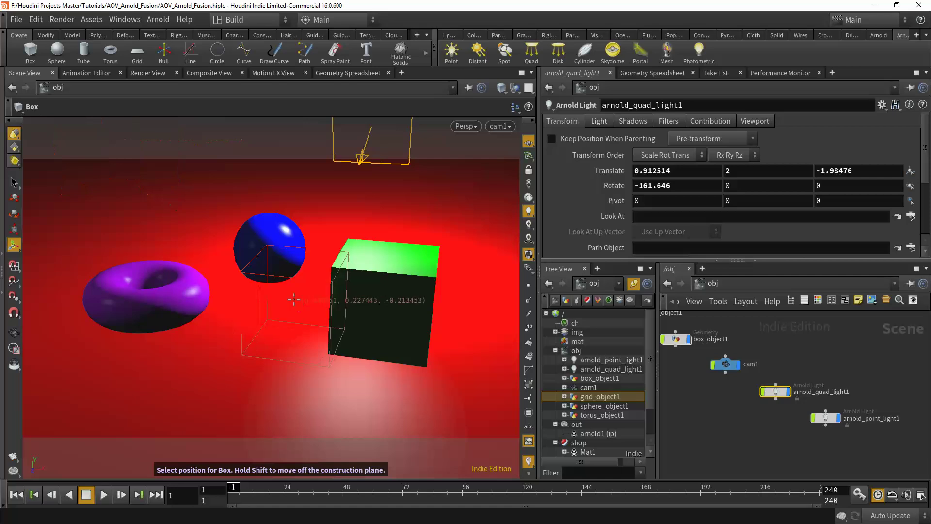
{"action": "key", "text": "Escape"}
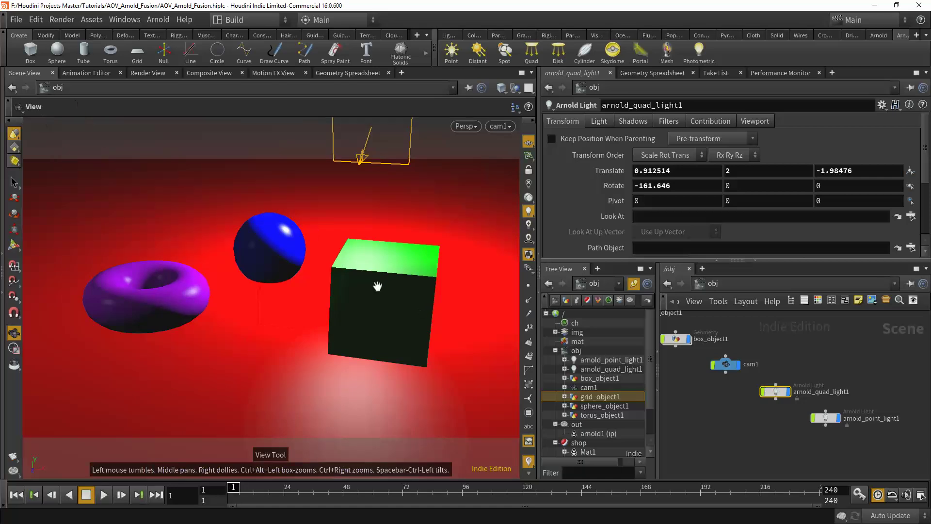
{"action": "left_click_drag", "start_coordinate": [334, 242], "coordinate": [351, 266]}
{"action": "right_click_drag", "start_coordinate": [352, 266], "coordinate": [210, 268]}
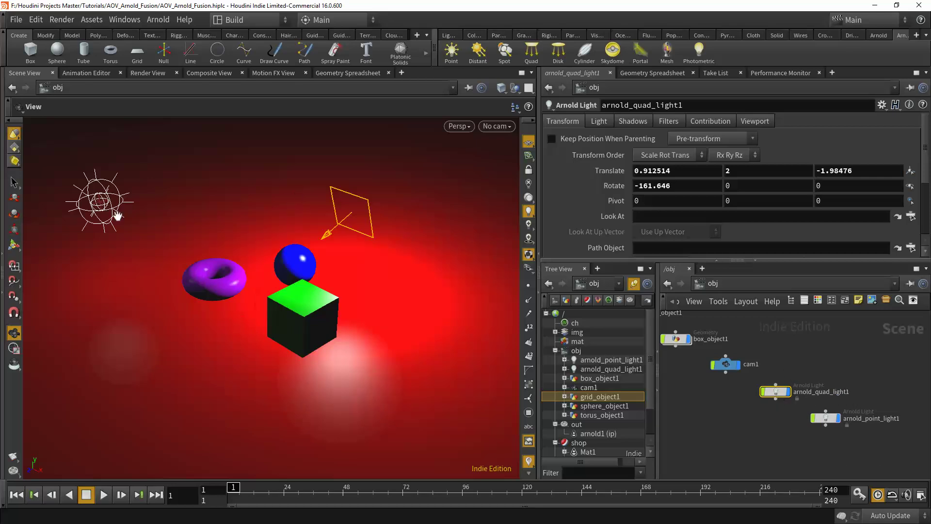
{"action": "left_click", "coordinate": [14, 198]}
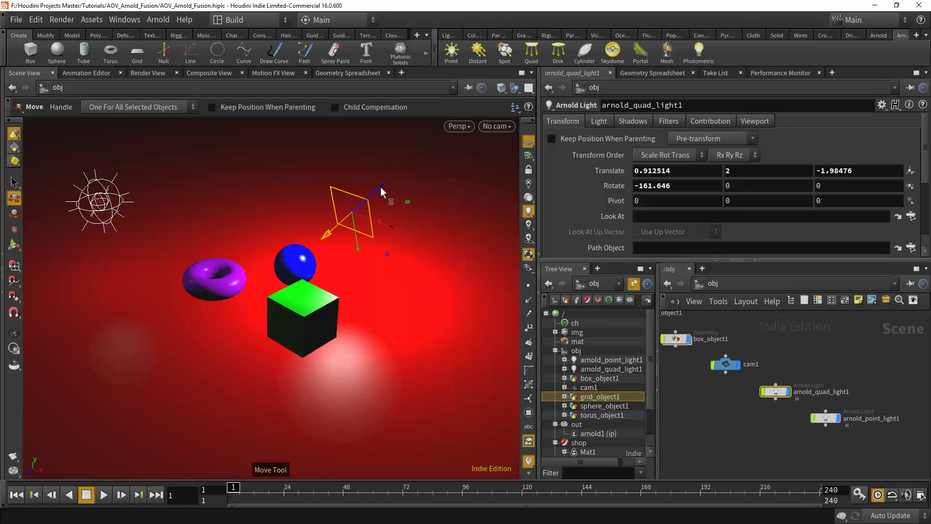
{"action": "left_click_drag", "start_coordinate": [379, 186], "coordinate": [392, 174]}
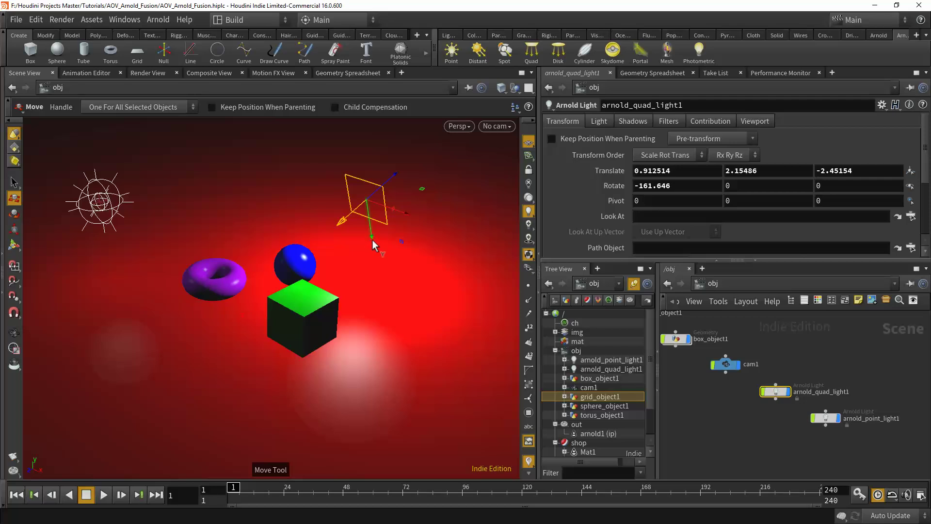
{"action": "left_click_drag", "start_coordinate": [368, 225], "coordinate": [364, 205]}
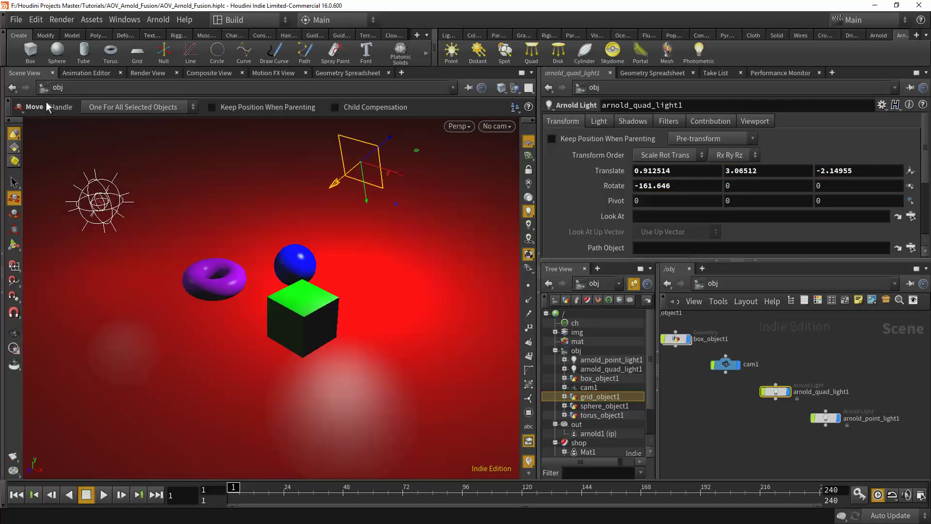
Render the scene again with the repositioned quad light and stop the render
{"action": "left_click", "coordinate": [154, 73]}
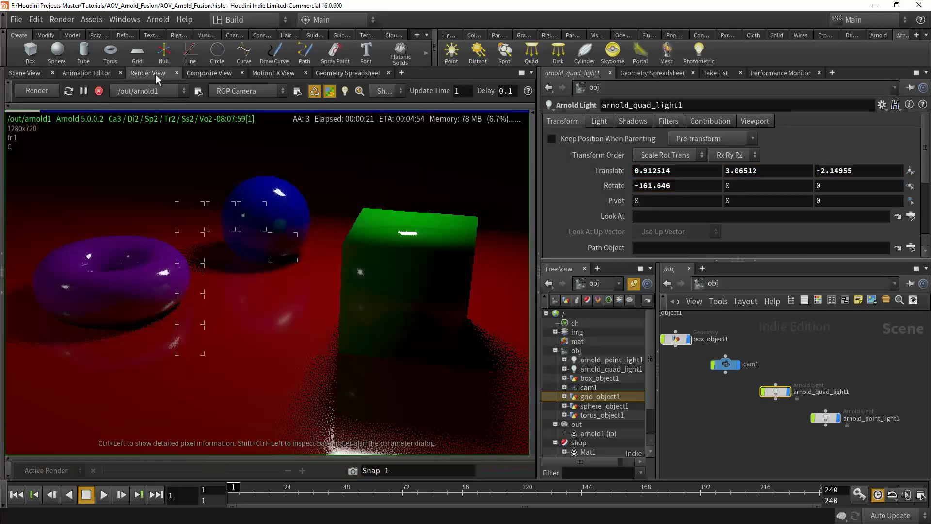
{"action": "left_click", "coordinate": [50, 92]}
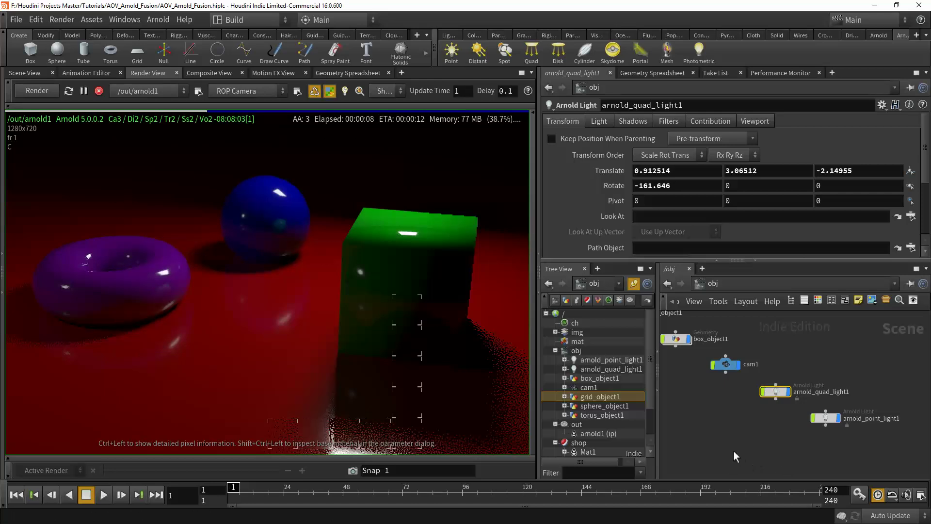
{"action": "left_click", "coordinate": [714, 438]}
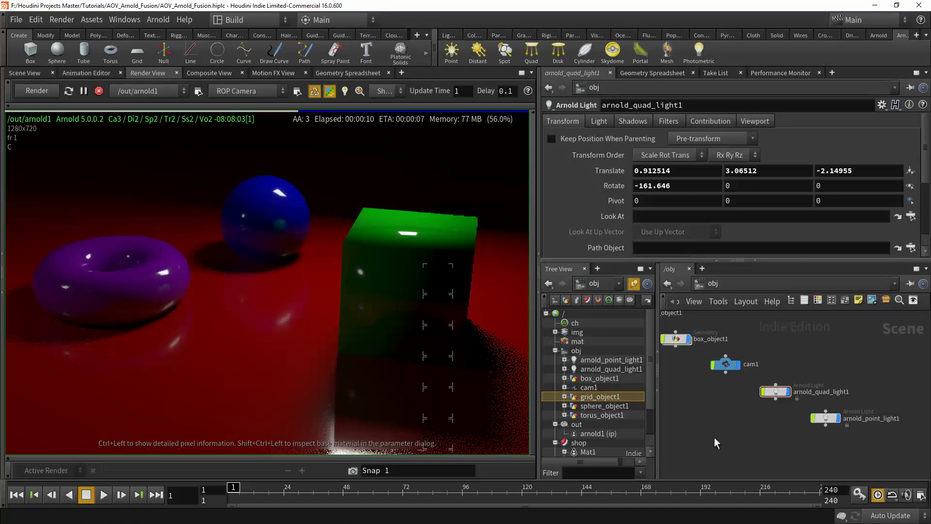
{"action": "left_click", "coordinate": [99, 91]}
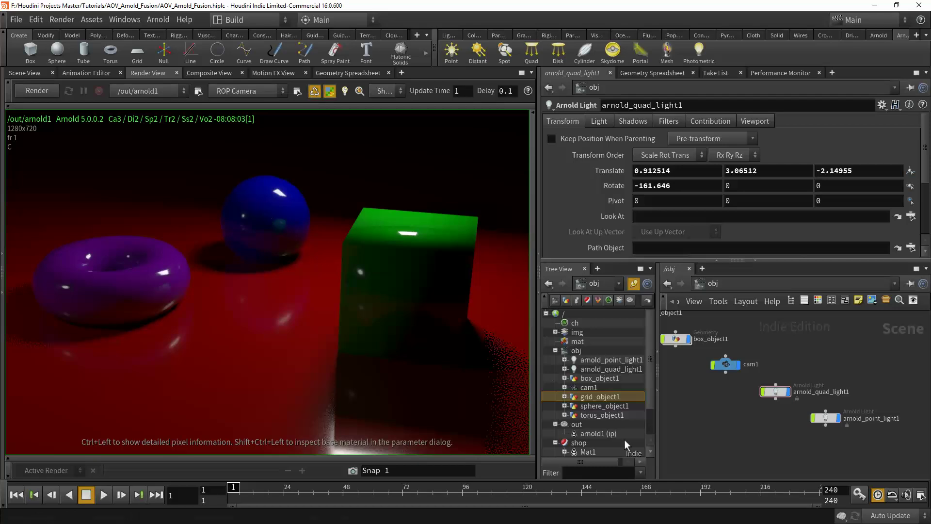
Open the arnold1 output node's render settings in a separate parameter window
{"action": "left_click", "coordinate": [599, 434]}
{"action": "mouse_move", "coordinate": [796, 396]}
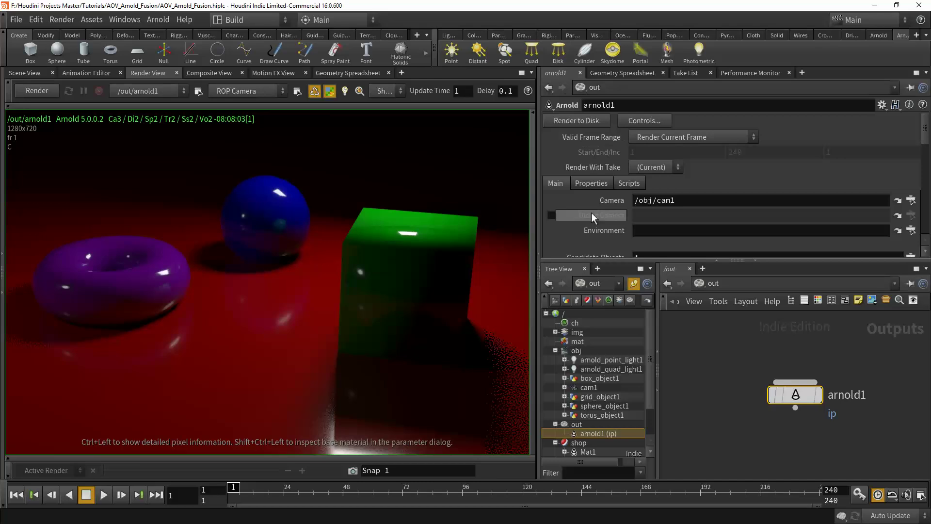
{"action": "scroll", "coordinate": [604, 215], "scroll_direction": "down", "scroll_amount": 2}
{"action": "scroll", "coordinate": [603, 215], "scroll_direction": "down", "scroll_amount": 11}
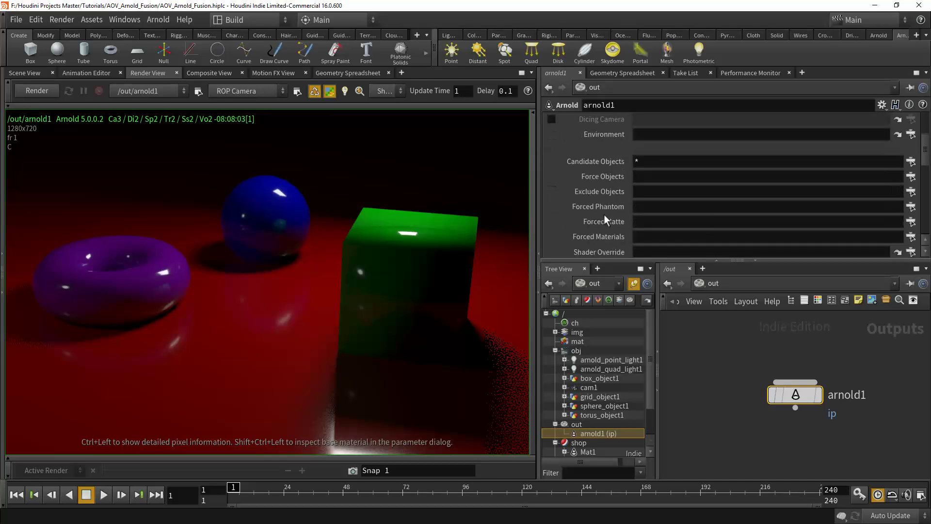
{"action": "scroll", "coordinate": [604, 214], "scroll_direction": "up", "scroll_amount": 7}
{"action": "scroll", "coordinate": [606, 215], "scroll_direction": "up", "scroll_amount": 3}
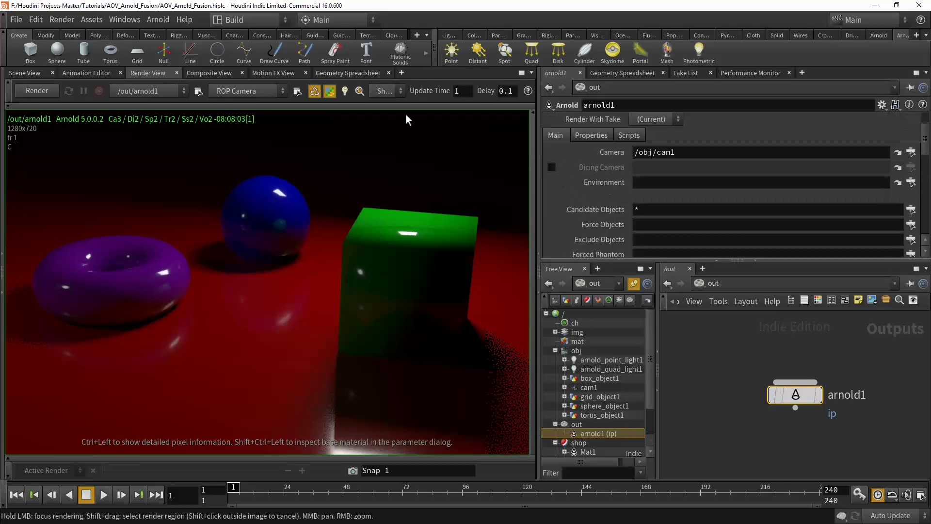
{"action": "left_click", "coordinate": [199, 91]}
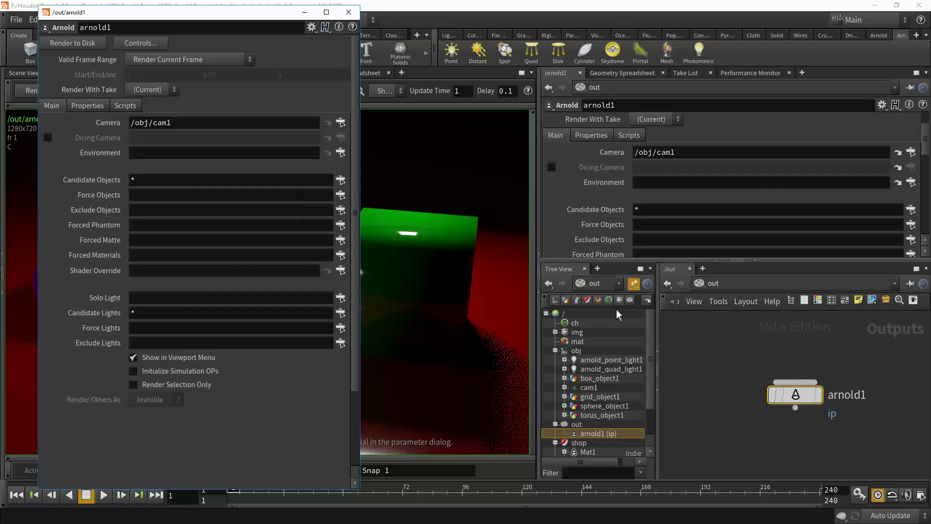
{"action": "left_click_drag", "start_coordinate": [189, 7], "coordinate": [335, 22]}
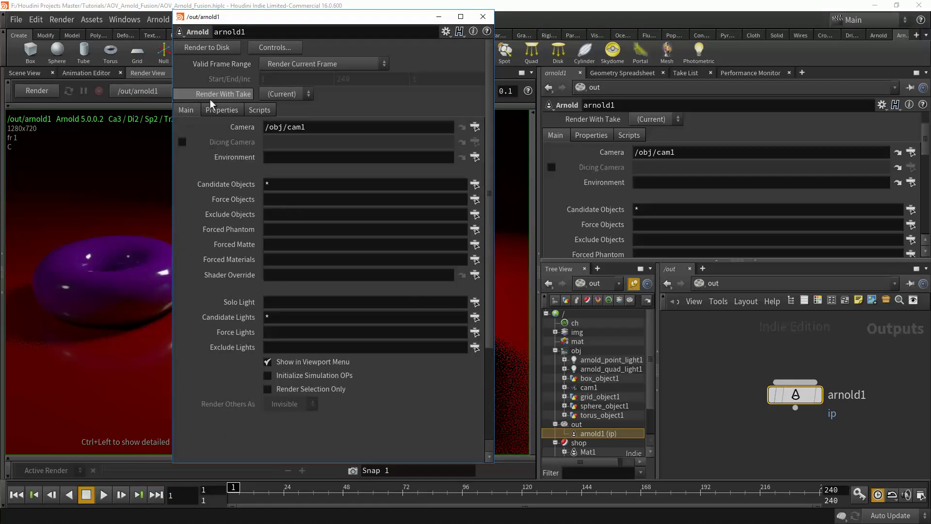
Set the arnold1 output picture to a sequence of .exr files
{"action": "left_click", "coordinate": [216, 110]}
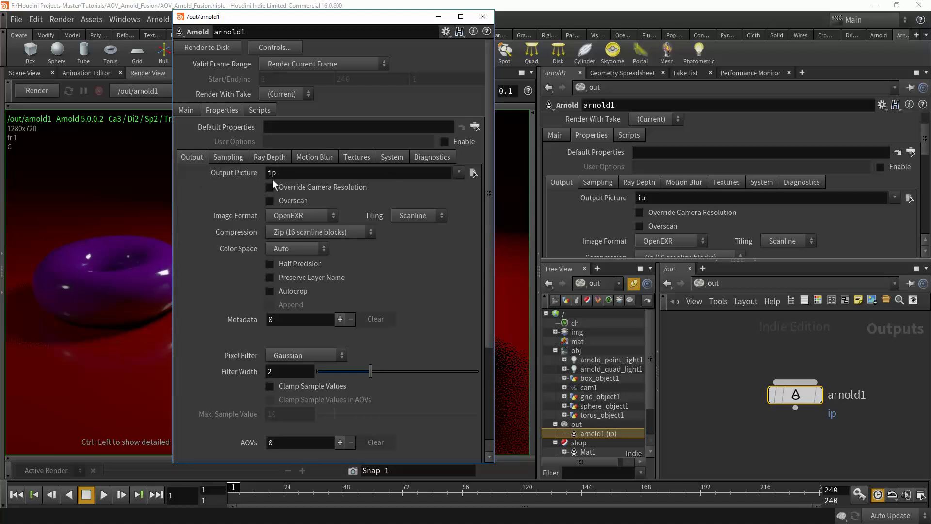
{"action": "left_click", "coordinate": [459, 174]}
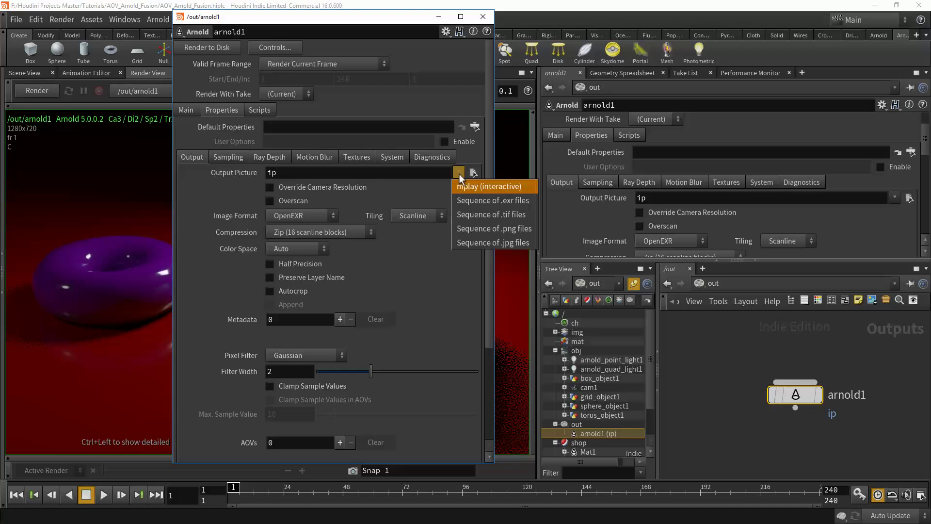
{"action": "left_click", "coordinate": [496, 200]}
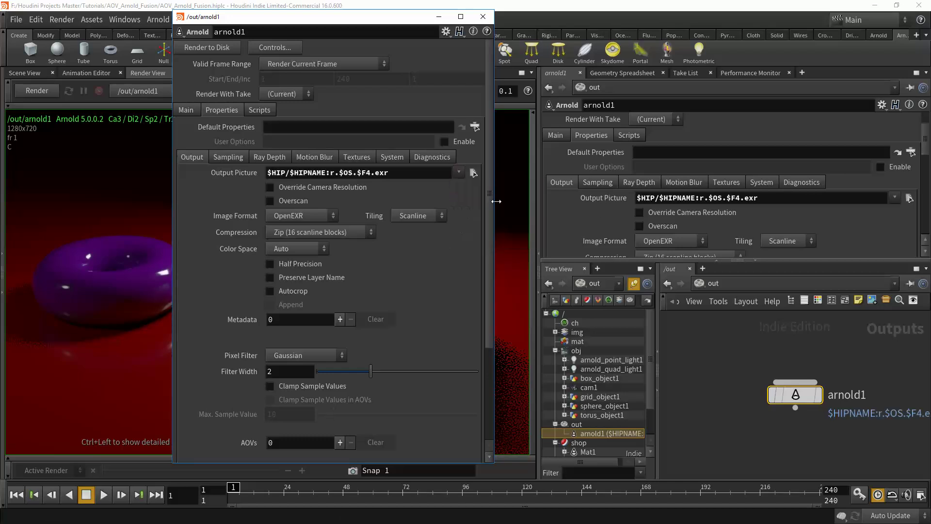
{"action": "left_click", "coordinate": [459, 173]}
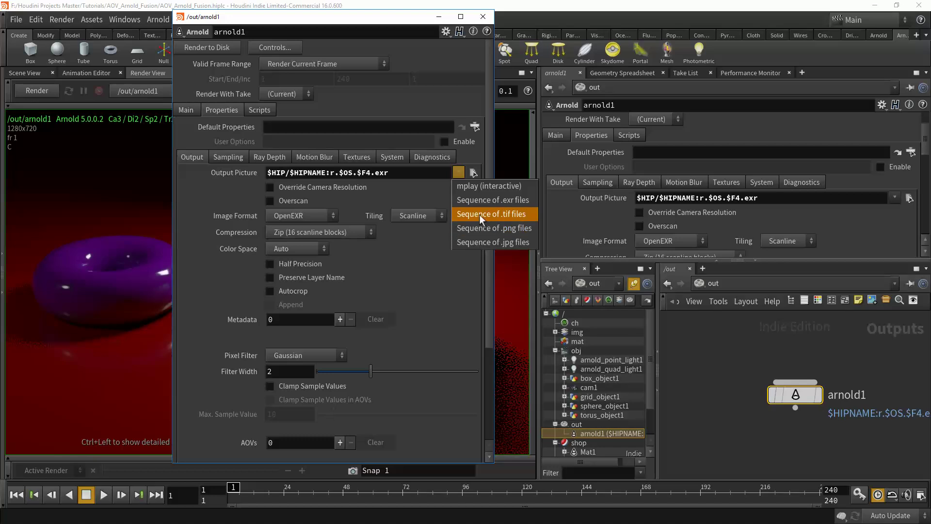
{"action": "left_click", "coordinate": [413, 290]}
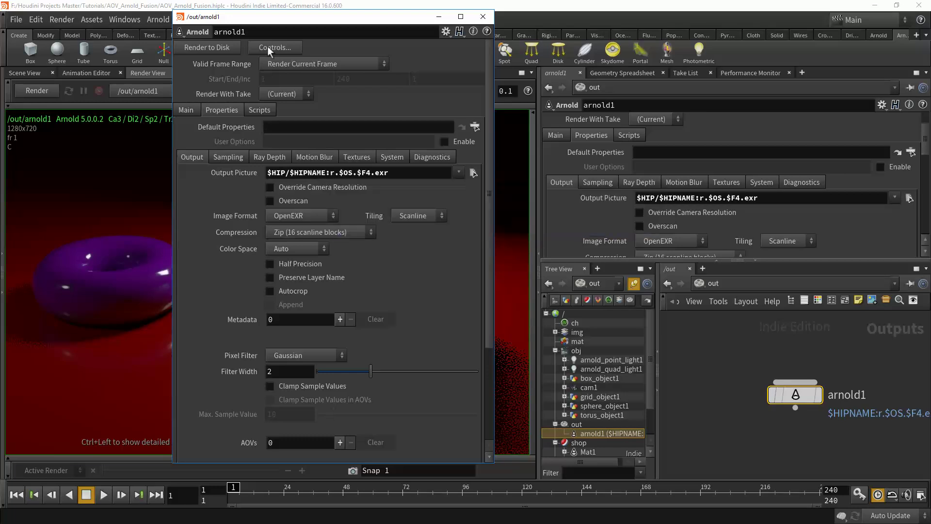
Insert "BEAUTY." before $OS in the output picture's file name
{"action": "left_click_drag", "start_coordinate": [306, 17], "coordinate": [373, 18]}
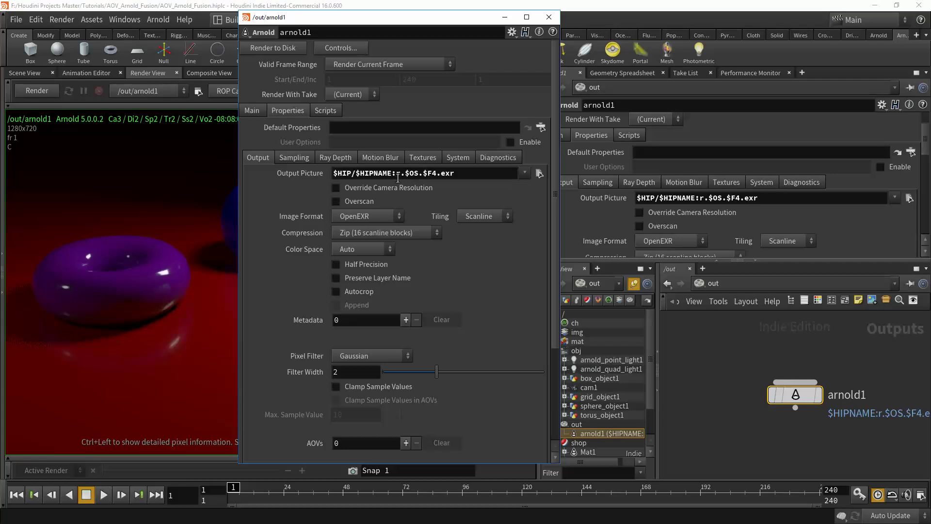
{"action": "left_click", "coordinate": [407, 174]}
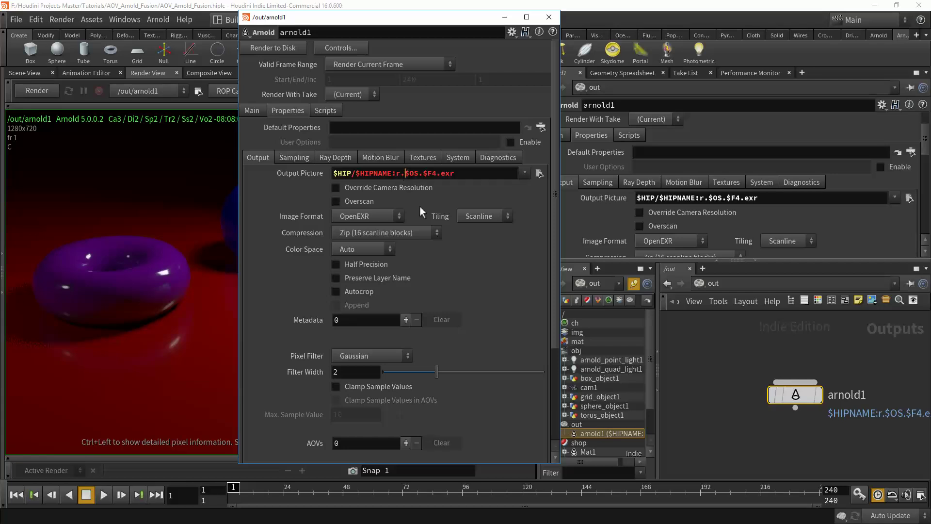
{"action": "type", "text": "BEAUTY."}
{"action": "key", "text": "Return"}
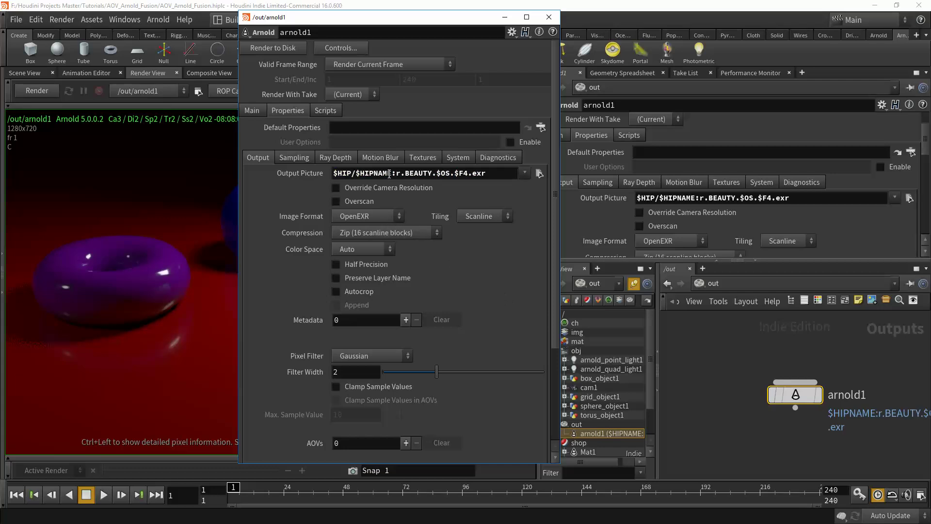
Add a BEAUTY subfolder after $HIP, making the output picture path $HIP/BEAUTY/$HIPNAME:r.BEAUTY.$OS.$F4.exr
{"action": "left_click", "coordinate": [357, 174]}
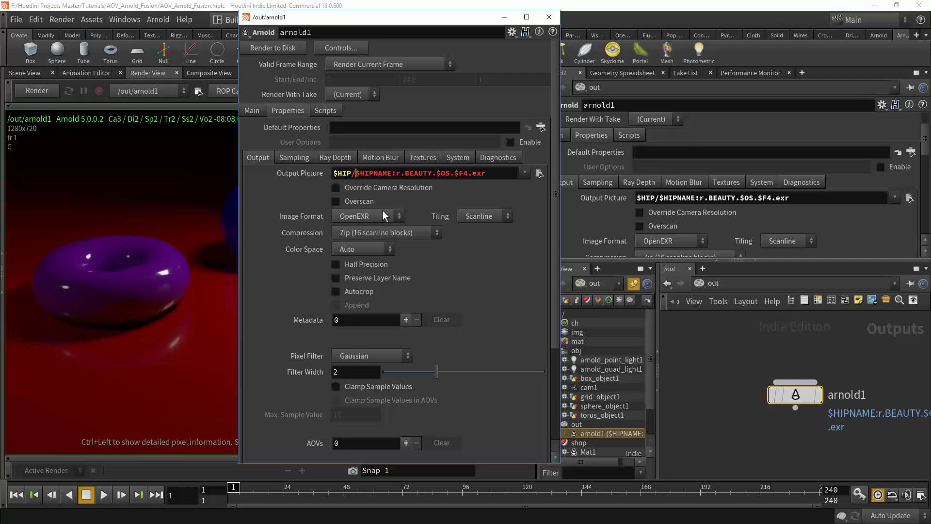
{"action": "type", "text": "BEAUTY"}
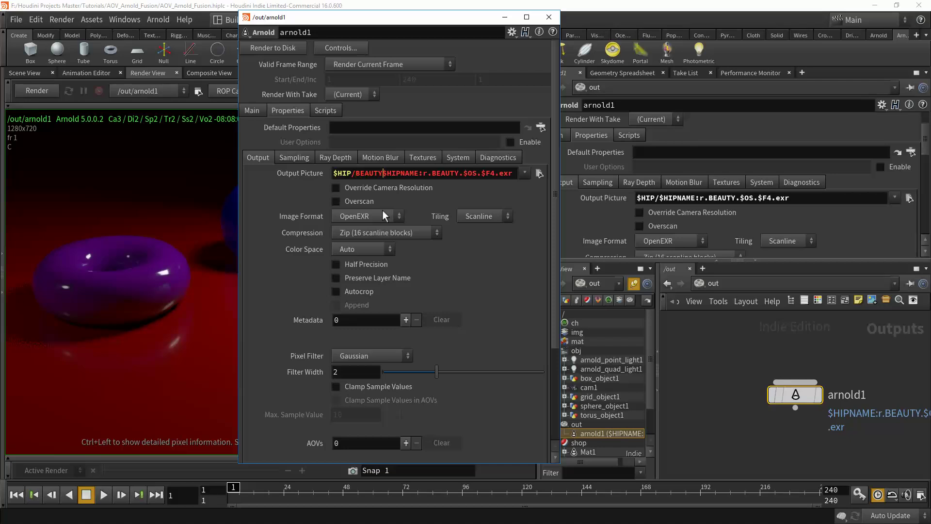
{"action": "type", "text": "/"}
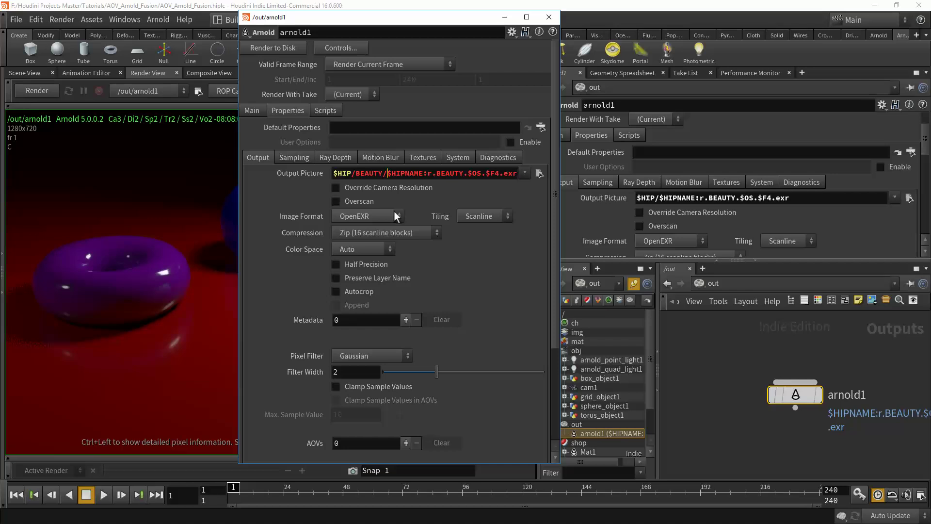
{"action": "key", "text": "Return"}
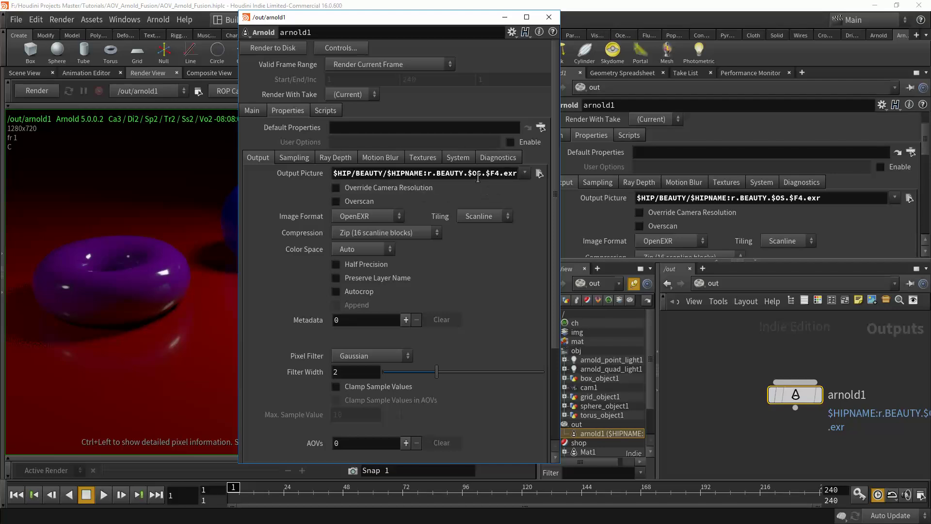
Add one AOV to the output, assign it Object ID (ID), and set its type to Integer
{"action": "scroll", "coordinate": [490, 291], "scroll_direction": "down", "scroll_amount": 5}
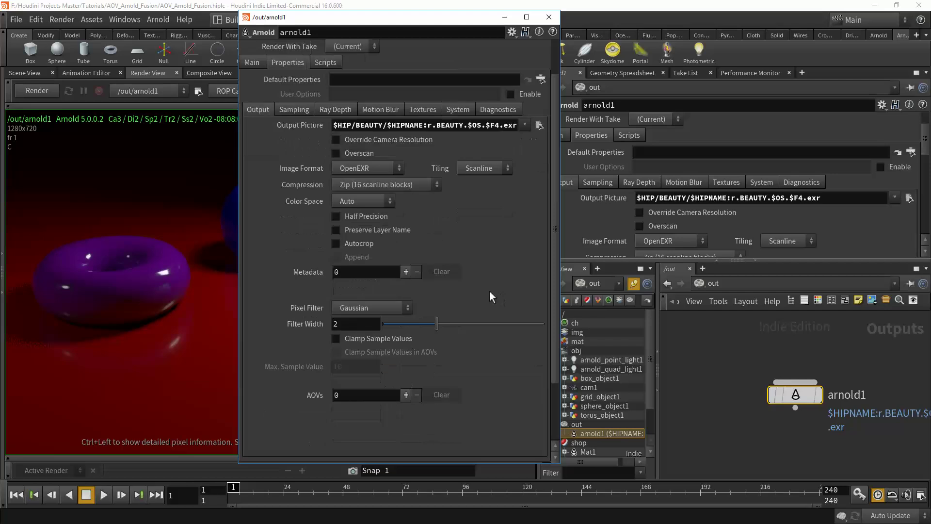
{"action": "scroll", "coordinate": [487, 289], "scroll_direction": "down", "scroll_amount": 2}
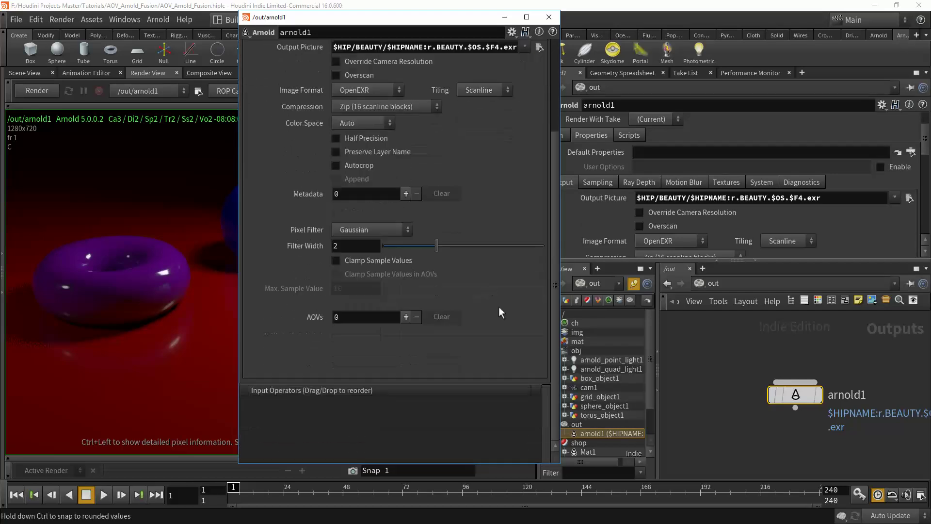
{"action": "left_click", "coordinate": [406, 317]}
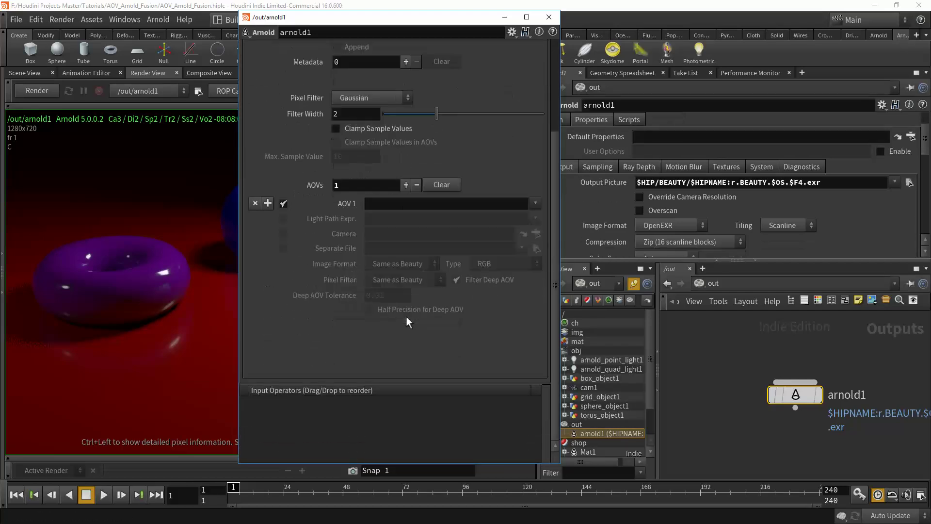
{"action": "left_click", "coordinate": [535, 204]}
{"action": "scroll", "coordinate": [570, 361], "scroll_direction": "down", "scroll_amount": 5}
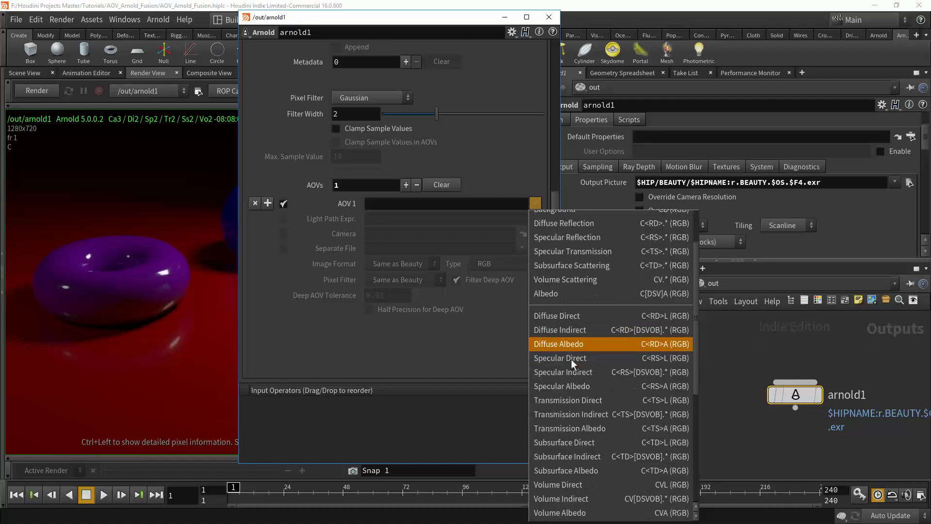
{"action": "scroll", "coordinate": [566, 365], "scroll_direction": "down", "scroll_amount": 3}
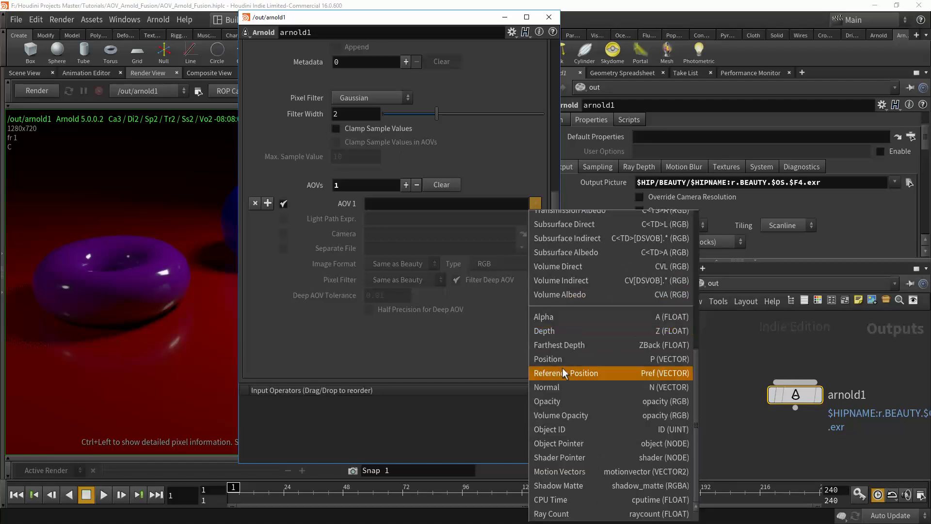
{"action": "left_click", "coordinate": [556, 430]}
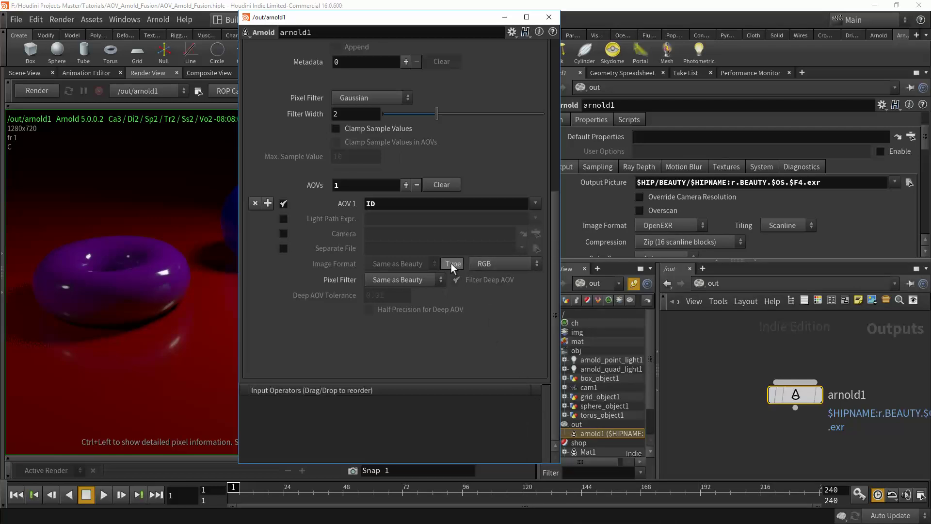
{"action": "left_click", "coordinate": [534, 265]}
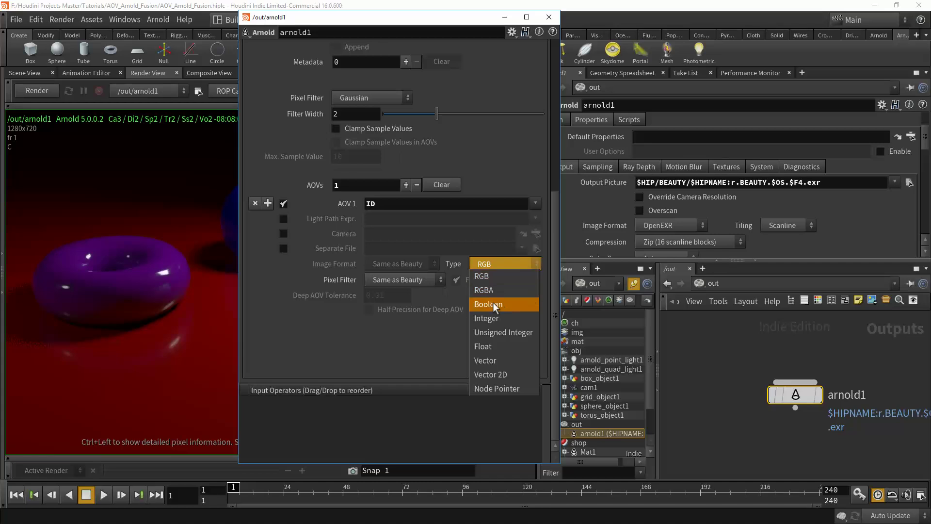
{"action": "left_click", "coordinate": [491, 320]}
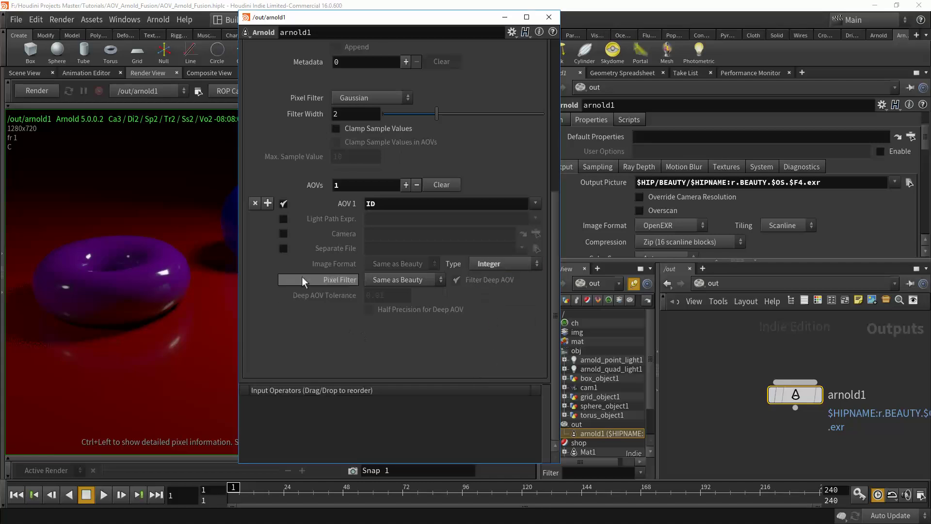
Enable a separate file for the ID AOV and set it to a sequence of .exr files
{"action": "left_click", "coordinate": [282, 249]}
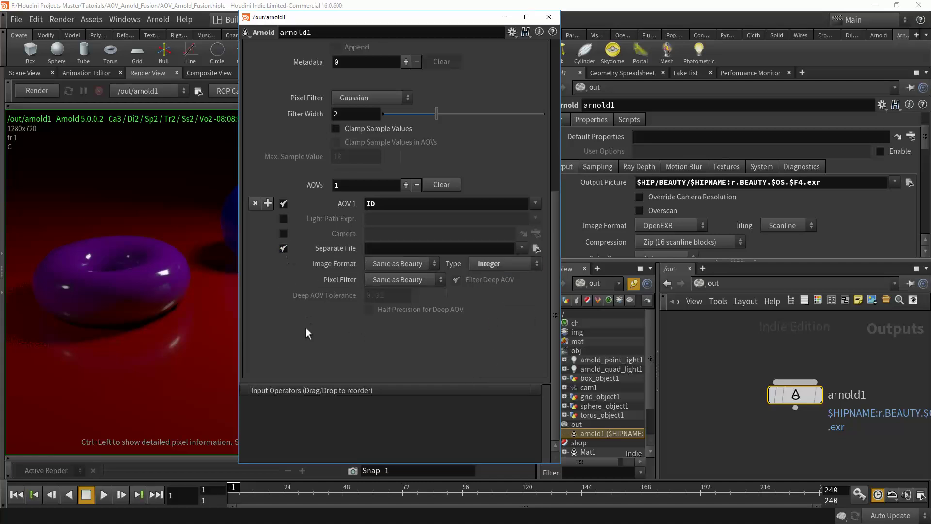
{"action": "left_click", "coordinate": [521, 248]}
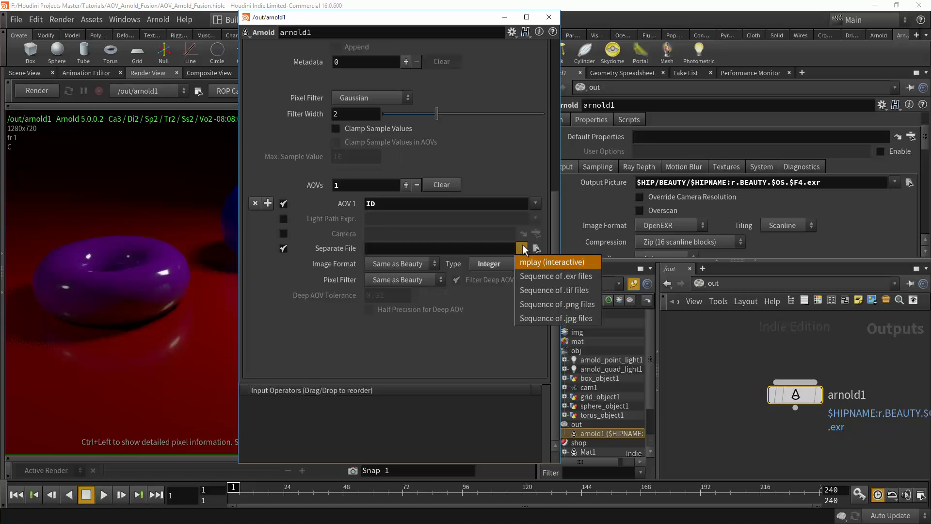
{"action": "left_click", "coordinate": [564, 278]}
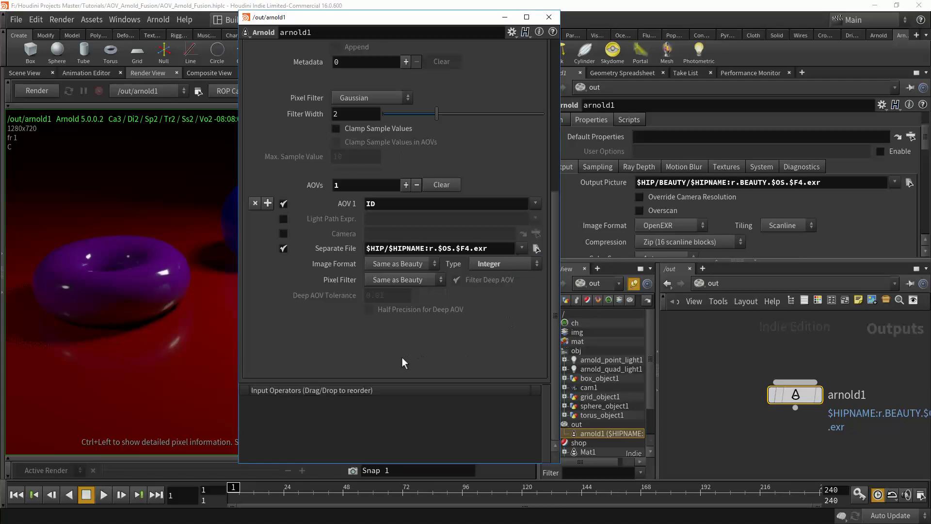
Insert a relative reference to the AOV 1 name plus a slash after $HIP/ in AOV 1's separate file path
{"action": "scroll", "coordinate": [406, 371], "scroll_direction": "up", "scroll_amount": 2}
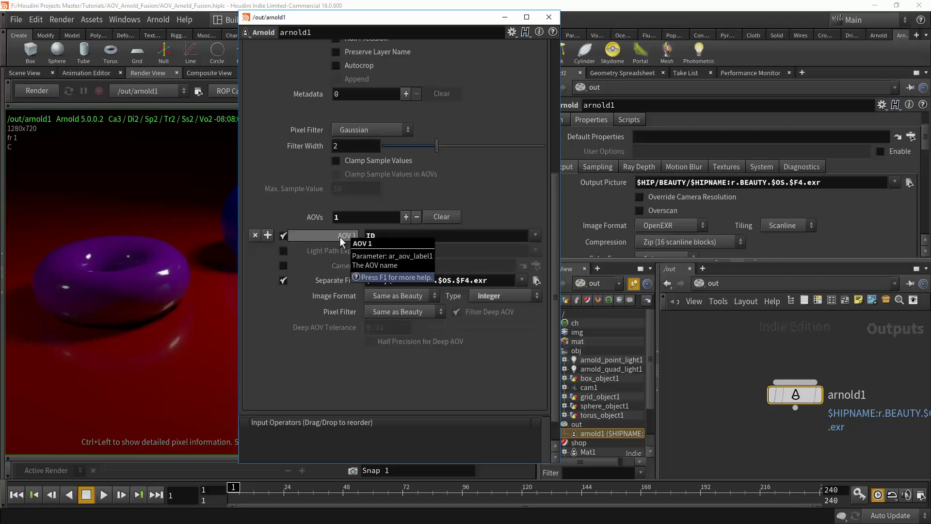
{"action": "right_click", "coordinate": [340, 237]}
{"action": "left_click", "coordinate": [376, 300]}
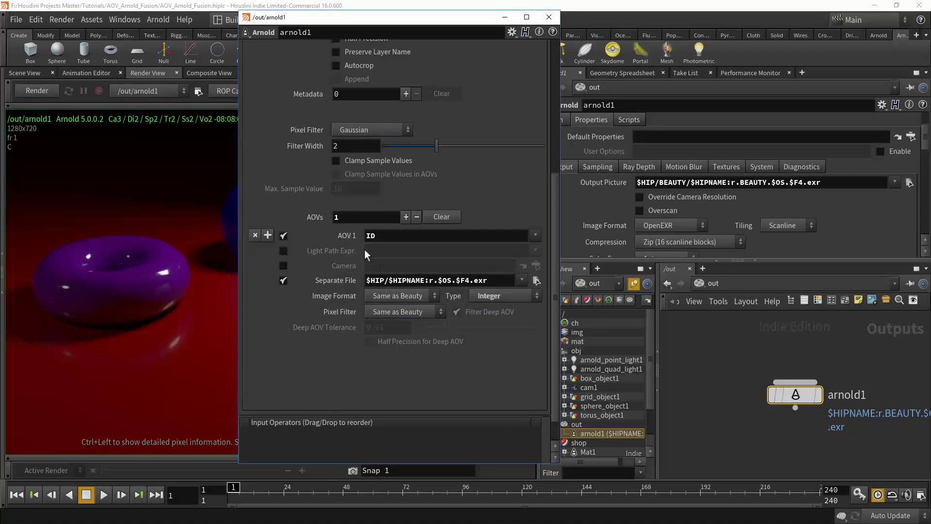
{"action": "left_click", "coordinate": [389, 281]}
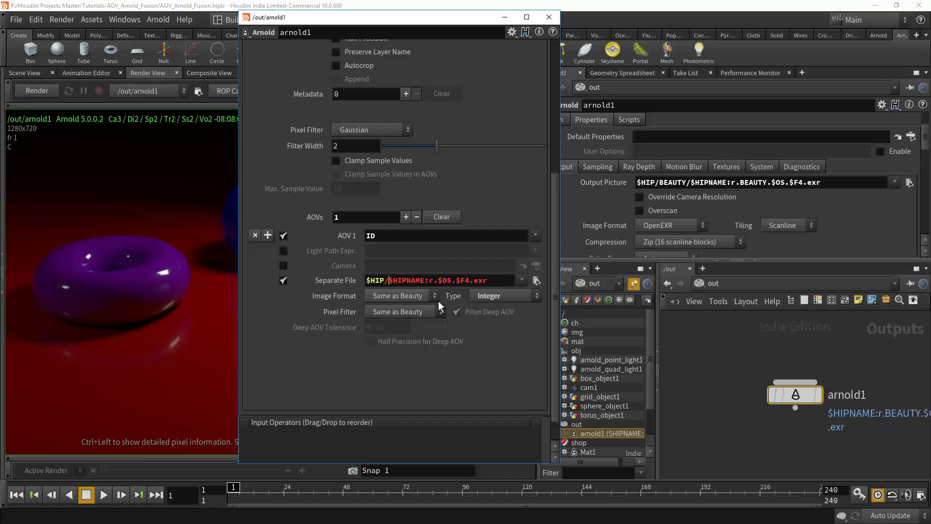
{"action": "right_click", "coordinate": [389, 280]}
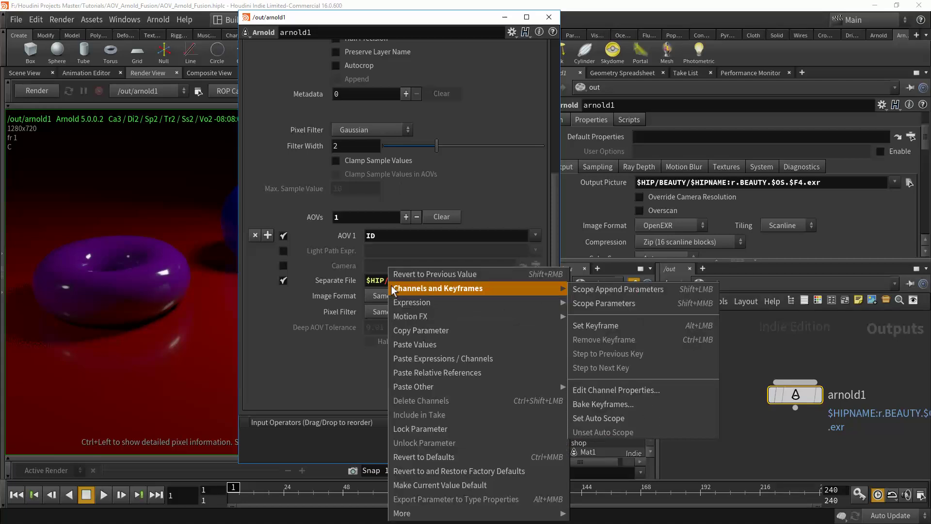
{"action": "left_click", "coordinate": [452, 374]}
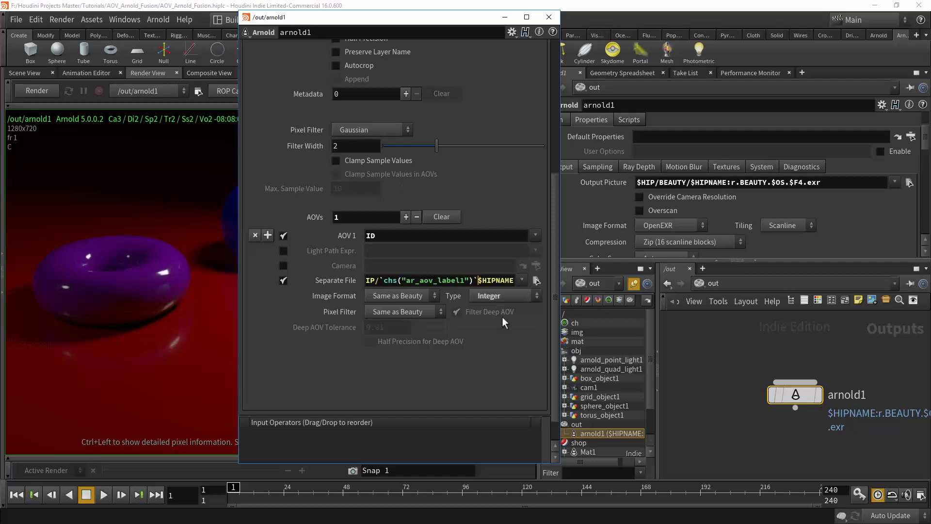
{"action": "type", "text": "/"}
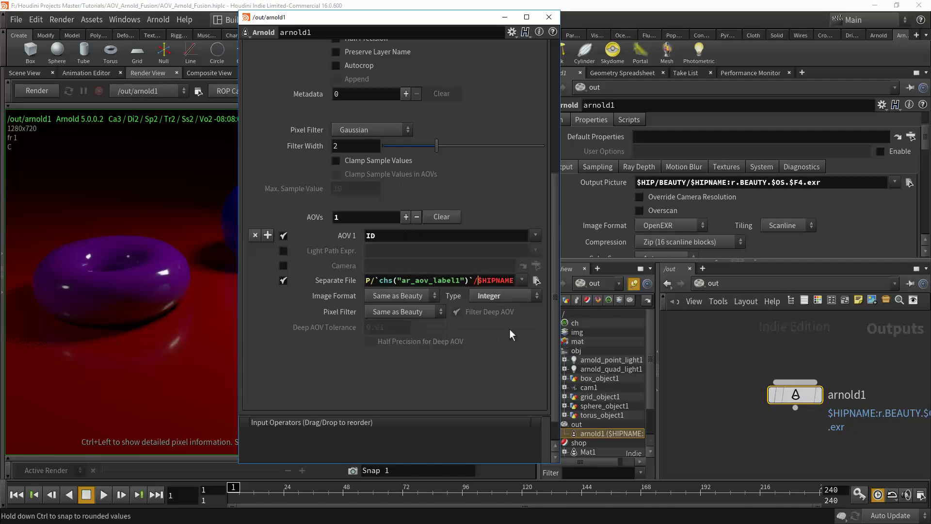
Insert the AOV 1 name reference followed by a period before $OS in AOV 1's separate file name
{"action": "key", "text": "End"}
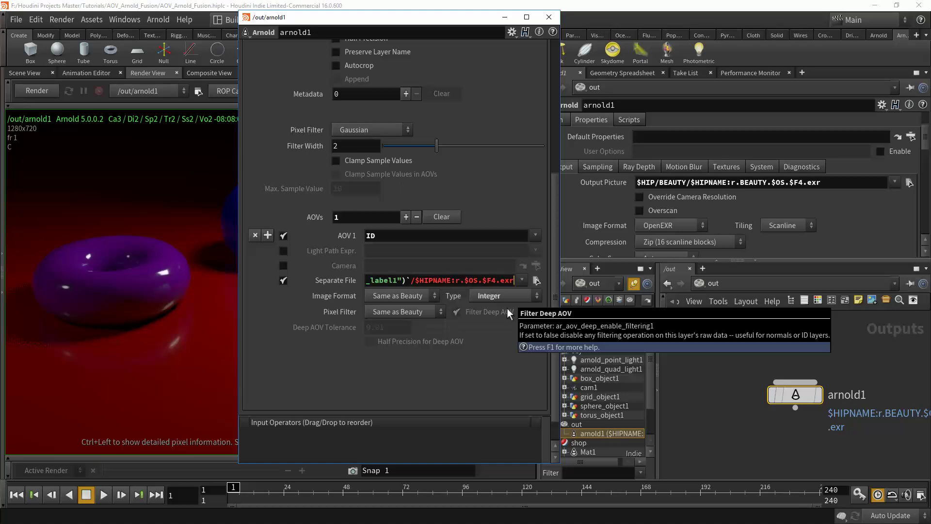
{"action": "left_click", "coordinate": [467, 281]}
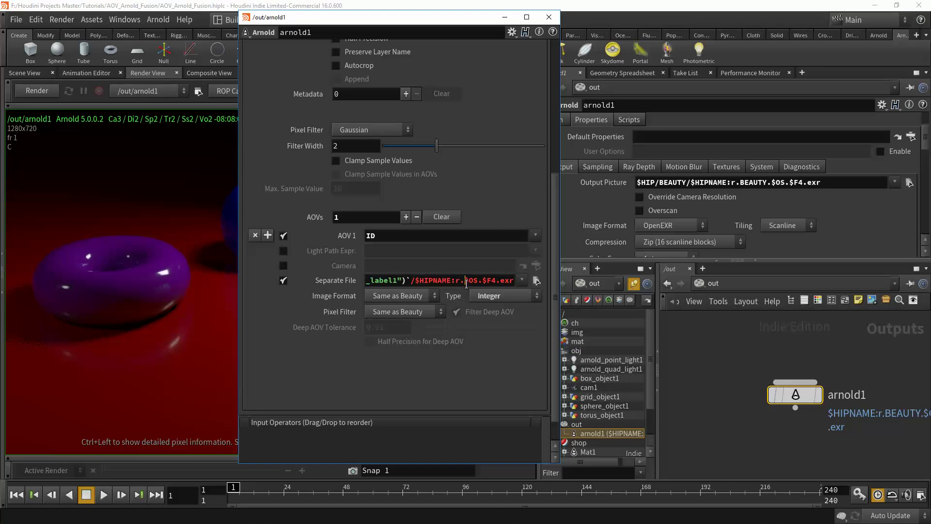
{"action": "right_click", "coordinate": [467, 282]}
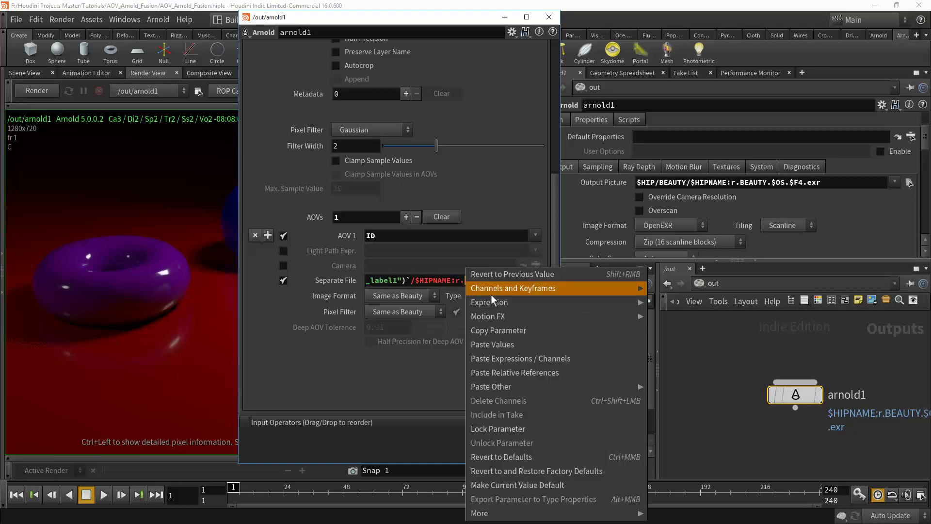
{"action": "left_click", "coordinate": [528, 373]}
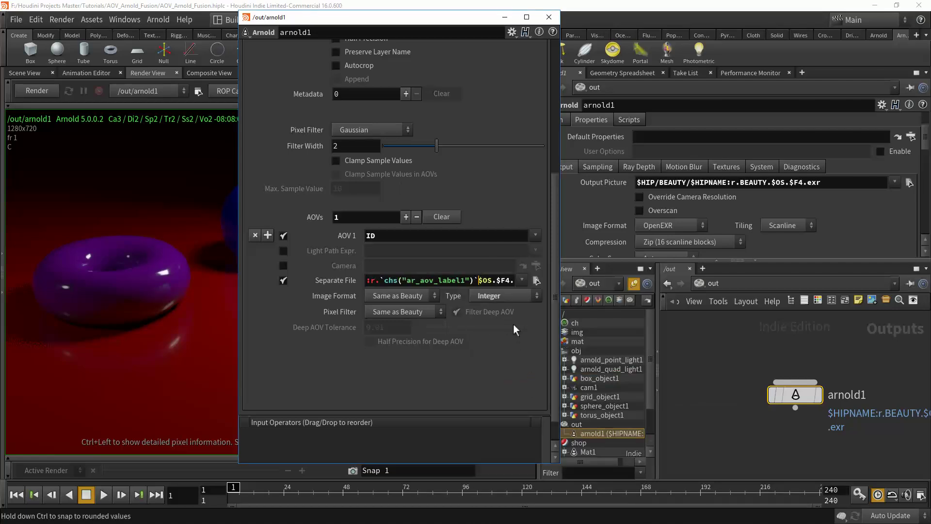
{"action": "type", "text": "."}
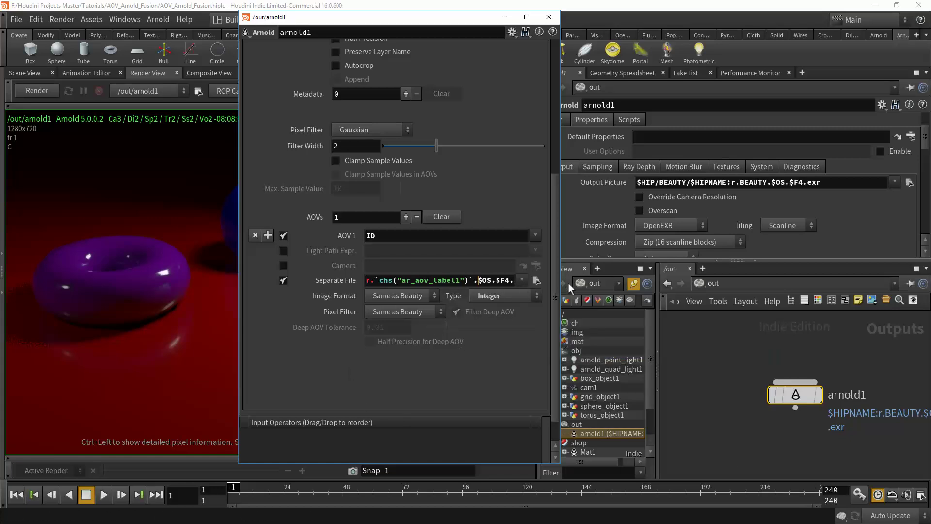
Widen the parameter window and copy AOV 1's entire separate file path
{"action": "left_click_drag", "start_coordinate": [560, 284], "coordinate": [728, 281]}
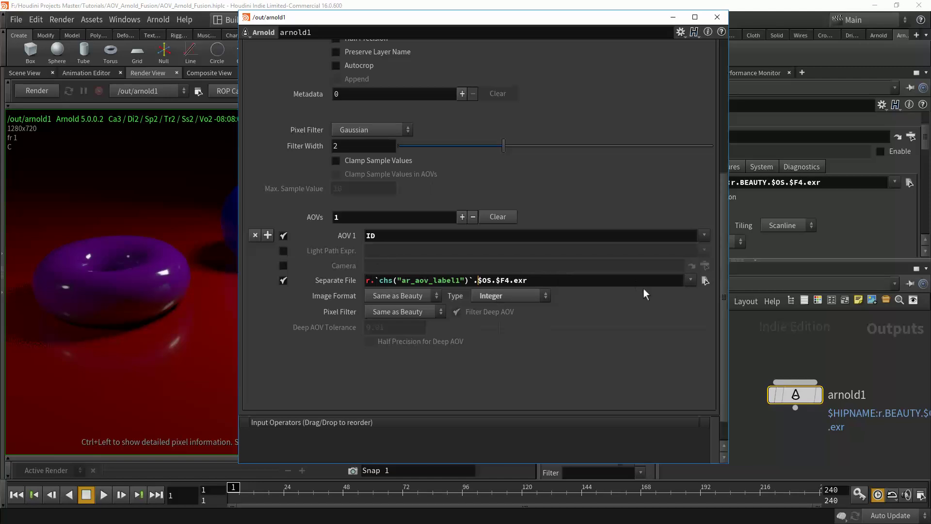
{"action": "left_click", "coordinate": [576, 283]}
{"action": "left_click_drag", "start_coordinate": [576, 282], "coordinate": [365, 284]}
{"action": "key", "text": "ctrl+c"}
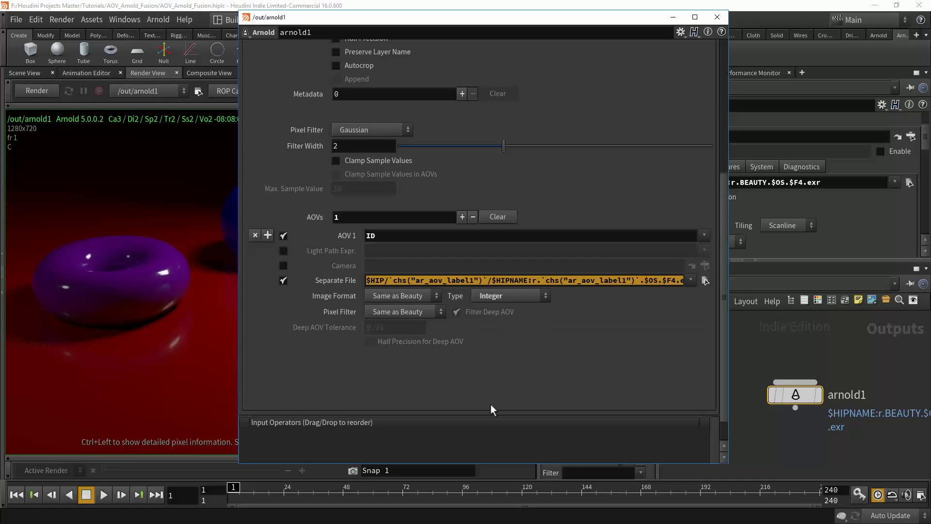
{"action": "left_click", "coordinate": [363, 377]}
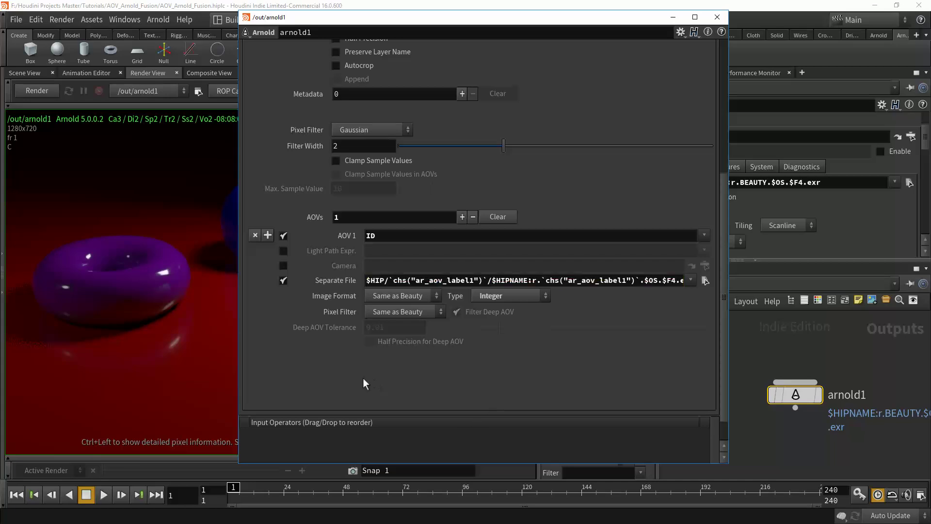
Add a second AOV and set it to Diffuse Direct
{"action": "left_click", "coordinate": [462, 216]}
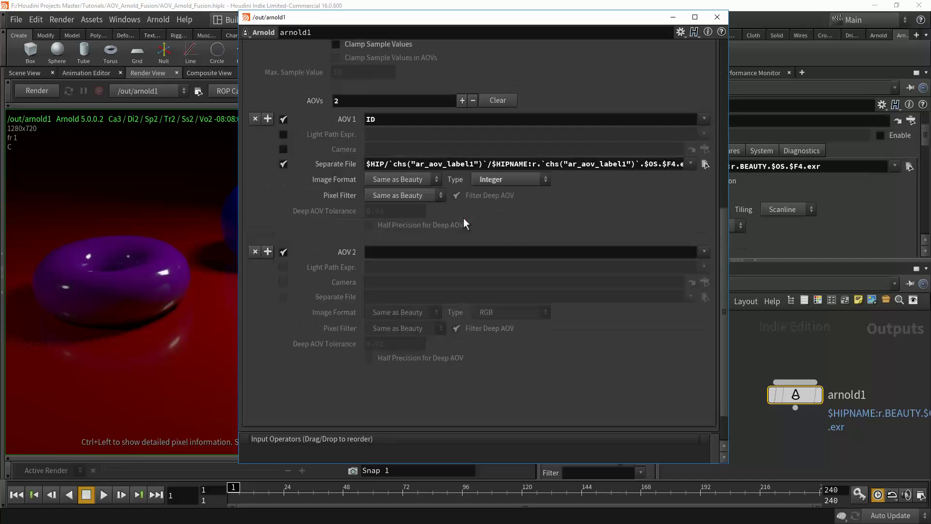
{"action": "left_click", "coordinate": [704, 251]}
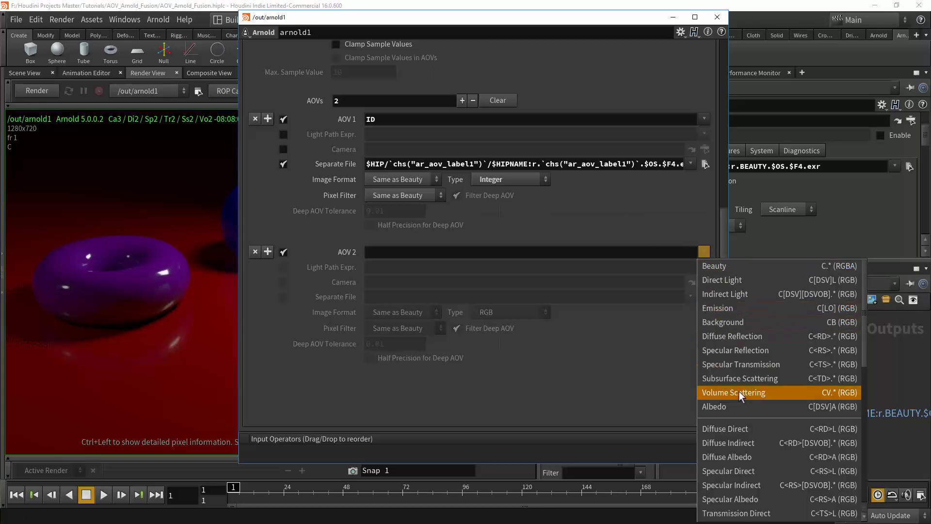
{"action": "left_click", "coordinate": [741, 429]}
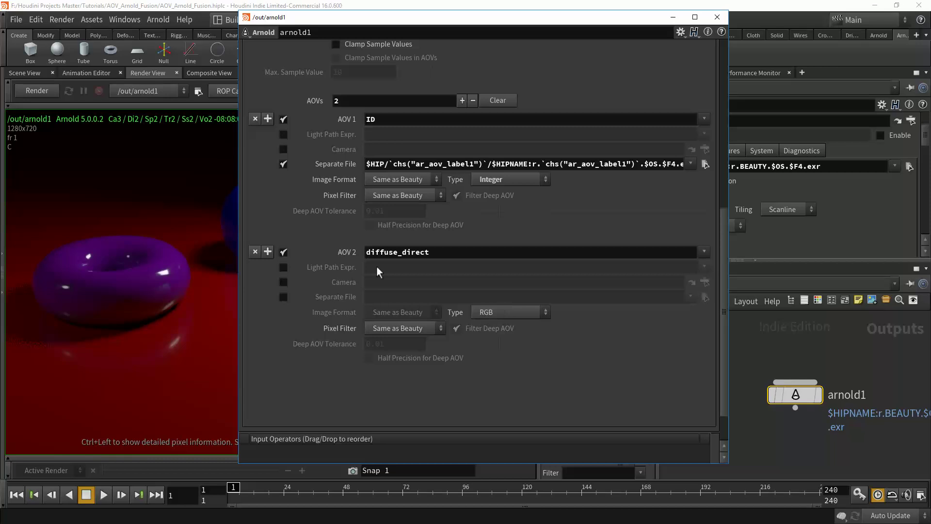
Enable the separate file output for the diffuse_direct AOV and paste the copied path into it
{"action": "left_click", "coordinate": [283, 297]}
{"action": "left_click", "coordinate": [380, 296]}
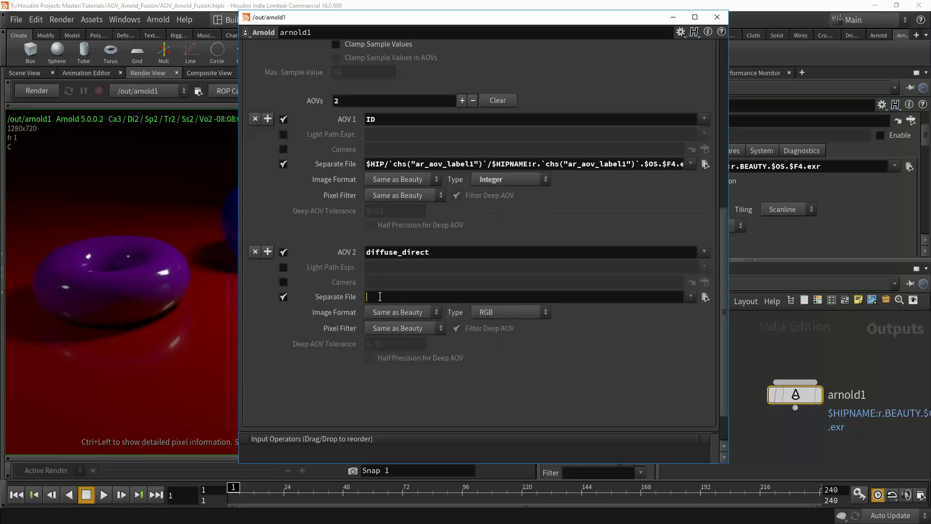
{"action": "key", "text": "ctrl+v"}
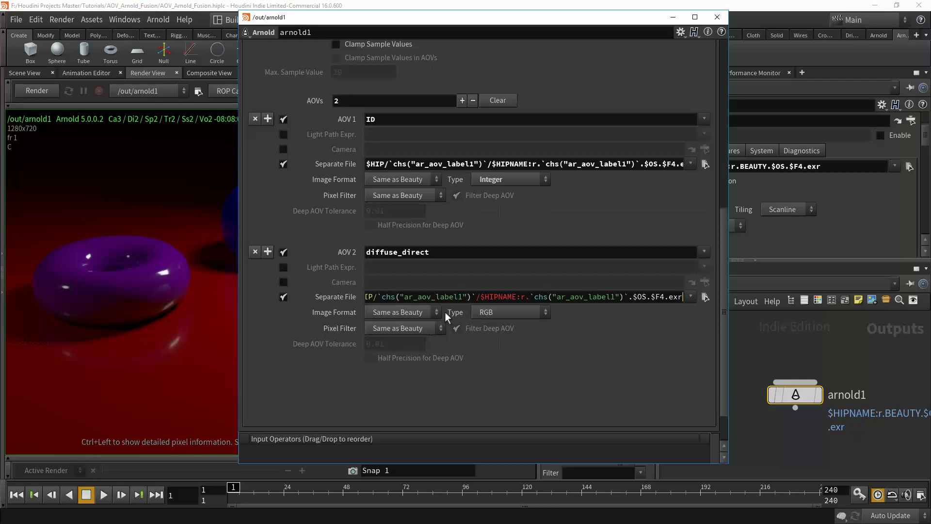
Change both name references in AOV 2's separate file path to ar_aov_label2
{"action": "left_click", "coordinate": [461, 301]}
{"action": "type", "text": "2"}
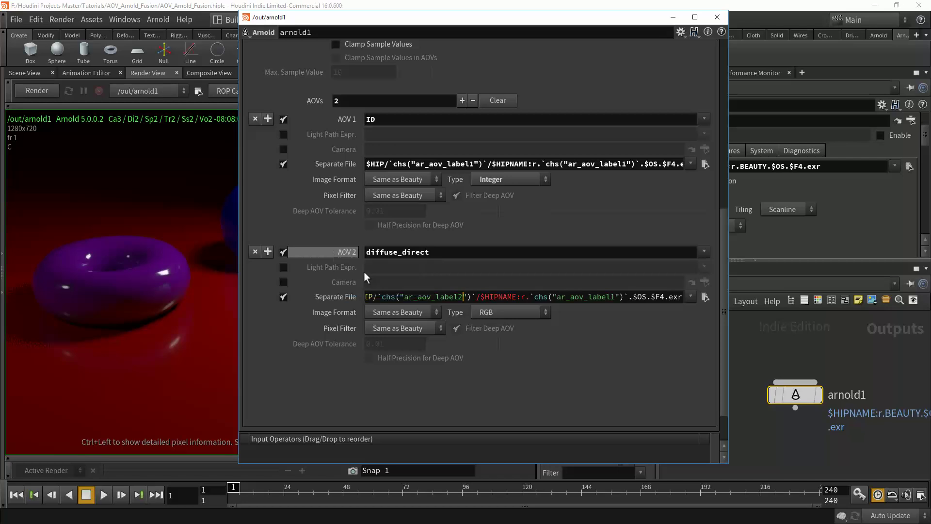
{"action": "left_click", "coordinate": [616, 296]}
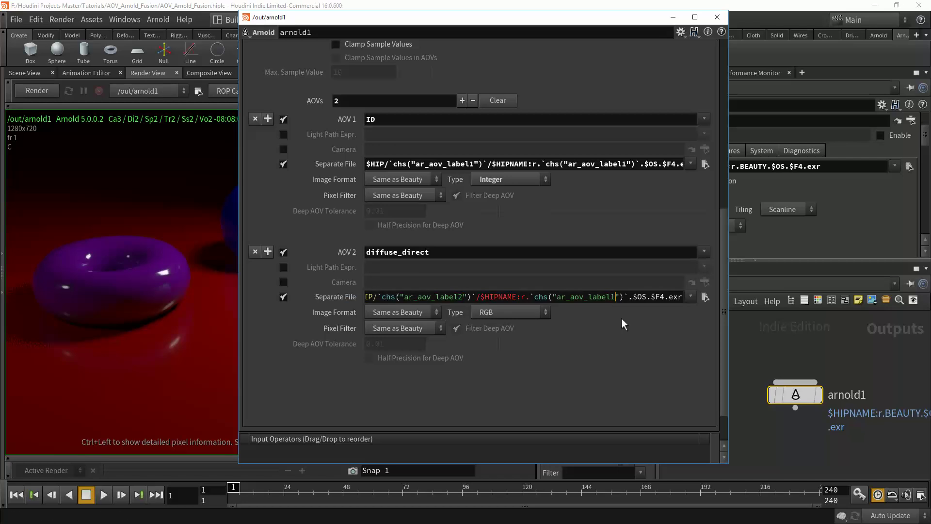
{"action": "key", "text": "BackSpace"}
{"action": "type", "text": "2"}
{"action": "key", "text": "BackSpace"}
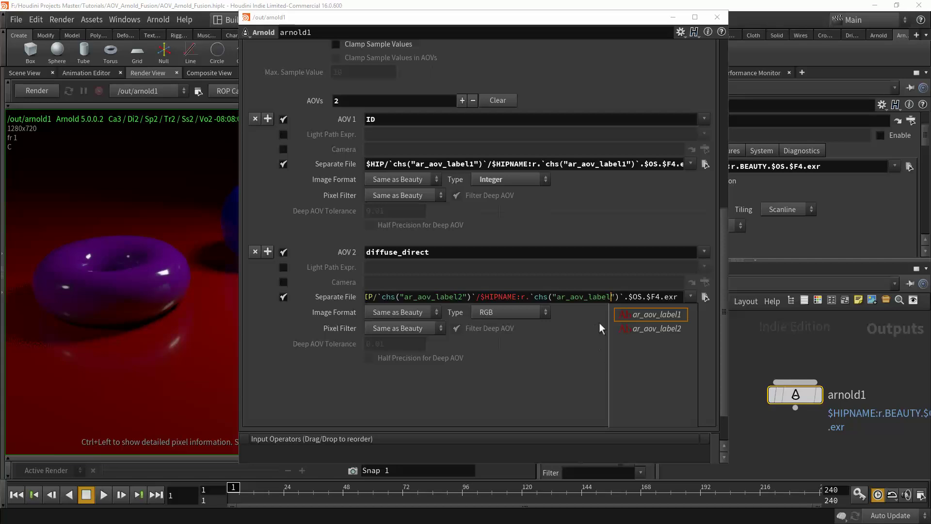
{"action": "type", "text": "2"}
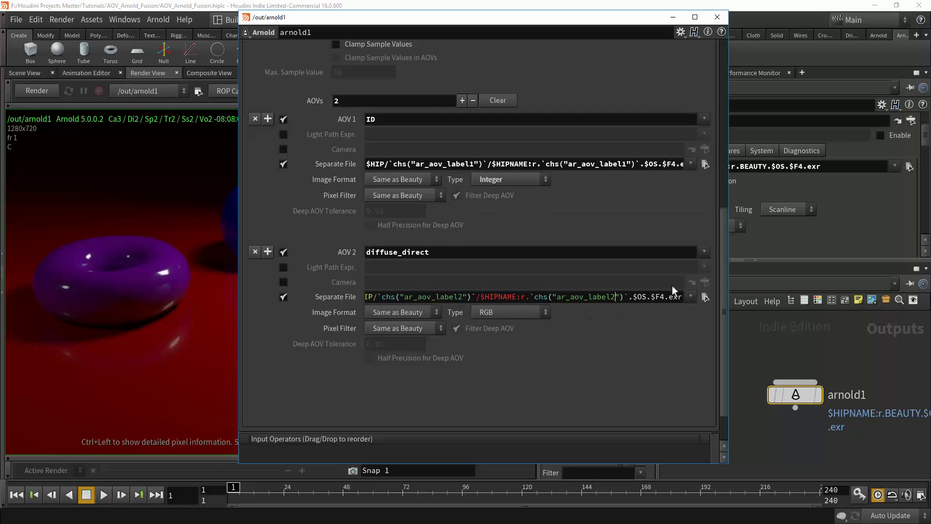
{"action": "left_click", "coordinate": [705, 251]}
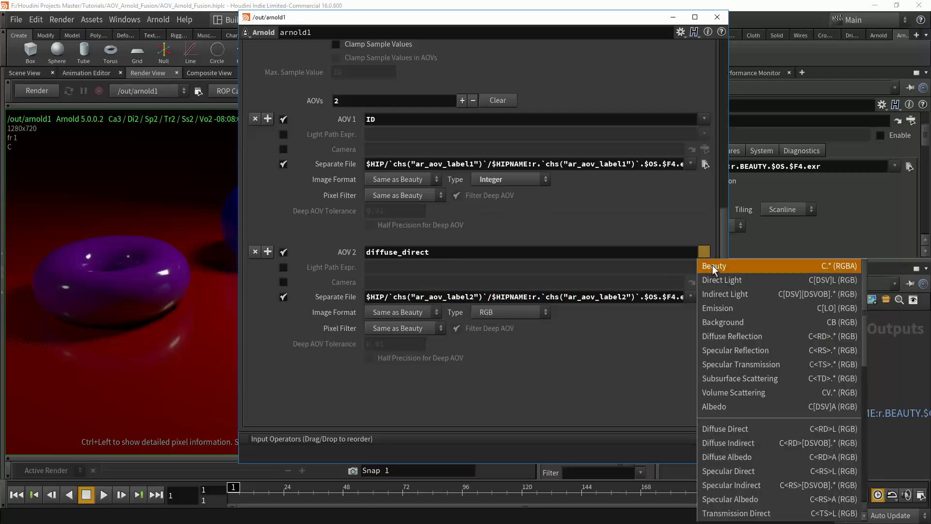
{"action": "left_click", "coordinate": [648, 420]}
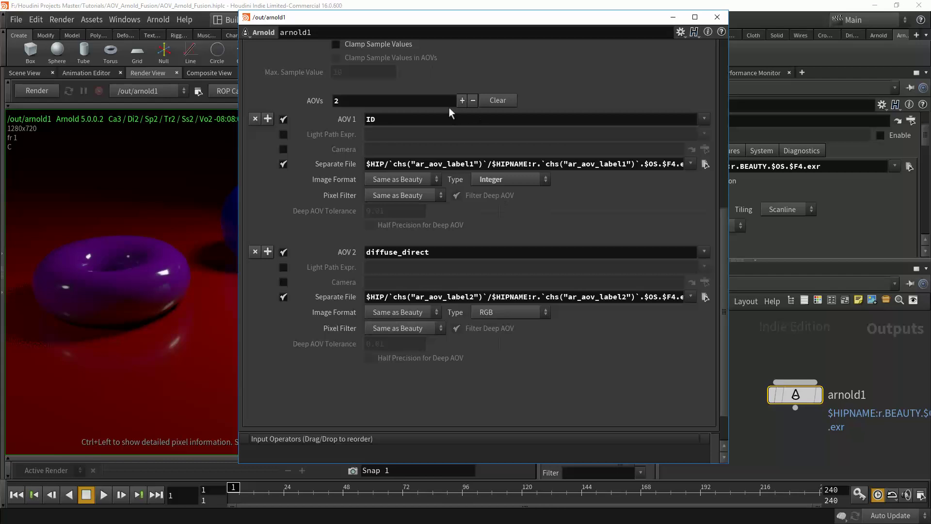
Add a third AOV and set it to Specular Direct
{"action": "left_click", "coordinate": [462, 101]}
{"action": "scroll", "coordinate": [574, 240], "scroll_direction": "down", "scroll_amount": 3}
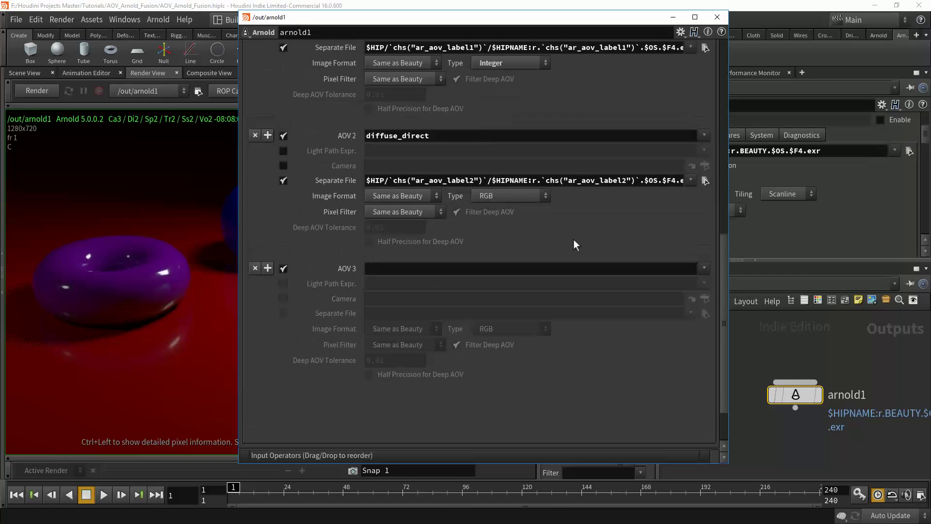
{"action": "left_click", "coordinate": [704, 268]}
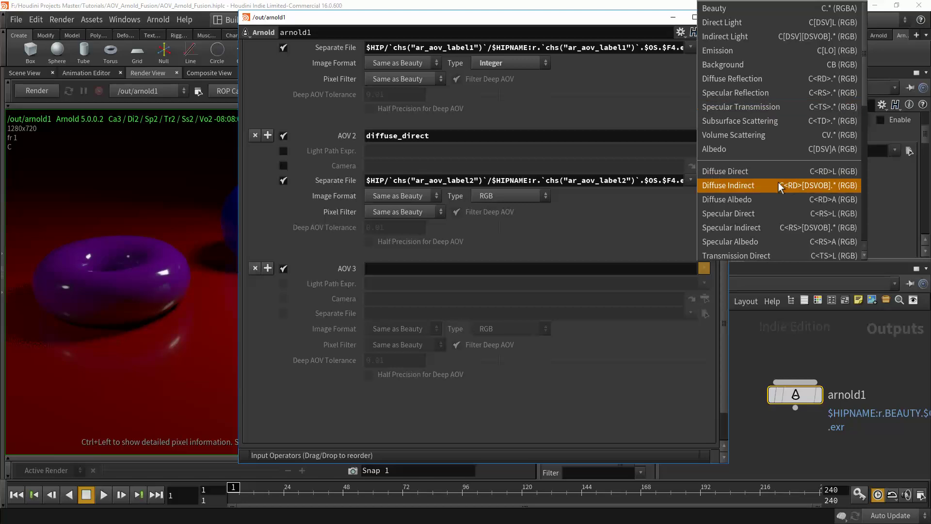
{"action": "scroll", "coordinate": [778, 182], "scroll_direction": "down", "scroll_amount": 1}
{"action": "left_click", "coordinate": [736, 197]}
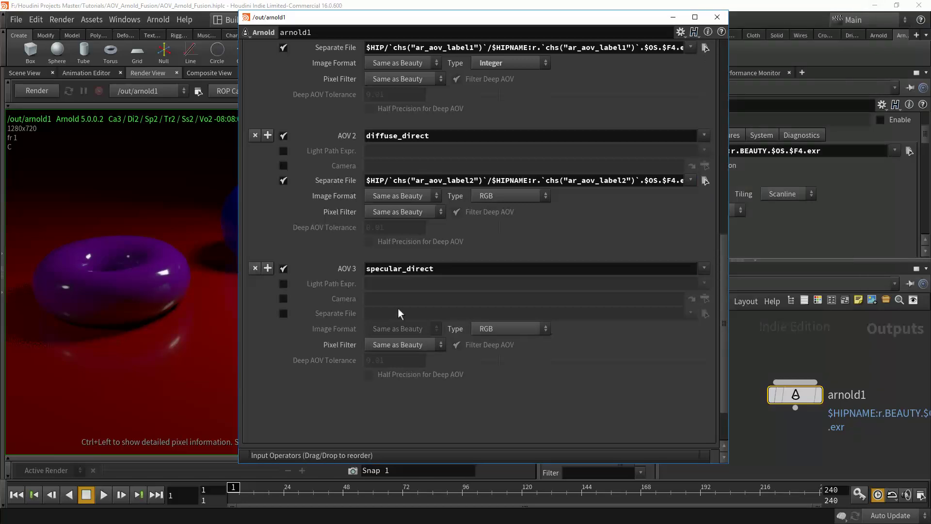
Enable the separate file output for the specular_direct AOV and paste the copied path into it
{"action": "left_click", "coordinate": [283, 312]}
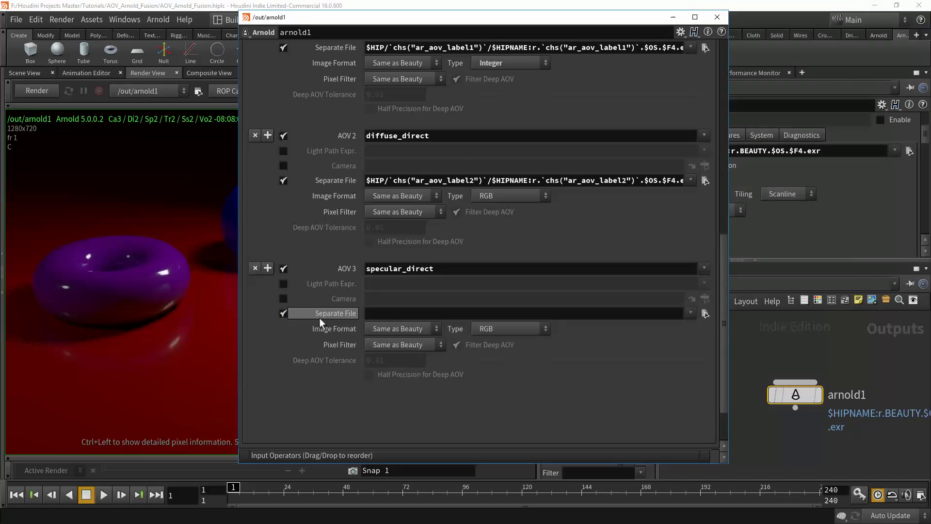
{"action": "left_click", "coordinate": [386, 313]}
{"action": "key", "text": "ctrl+v"}
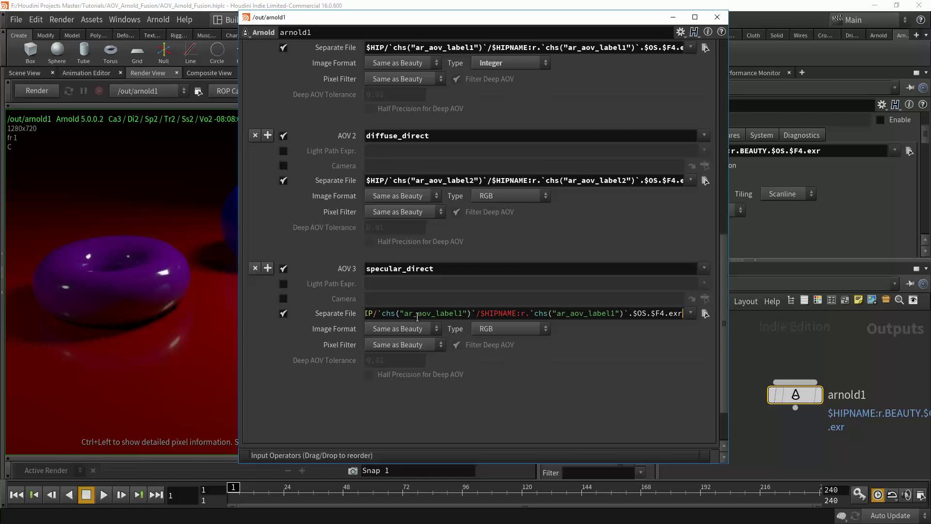
Change both name references in AOV 3's separate file path to ar_aov_label3
{"action": "left_click", "coordinate": [463, 313]}
{"action": "key", "text": "BackSpace"}
{"action": "type", "text": "3"}
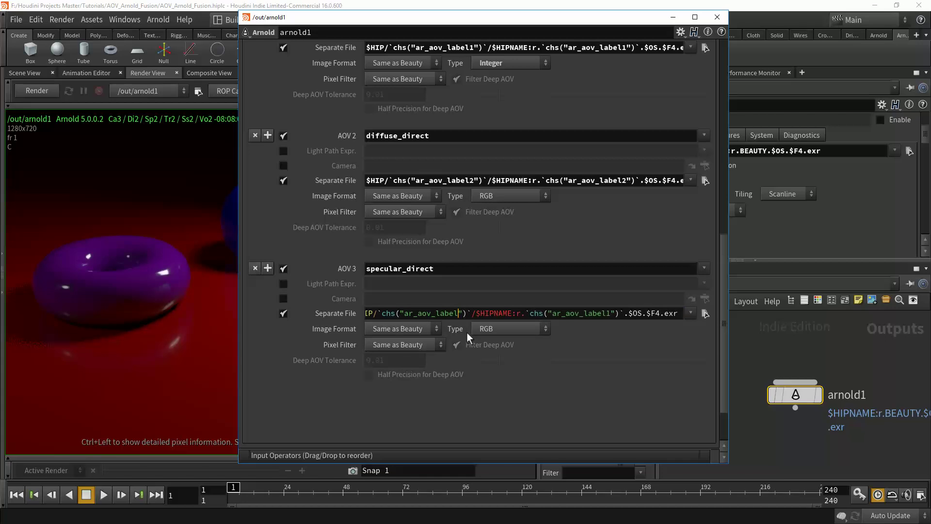
{"action": "left_click", "coordinate": [617, 312]}
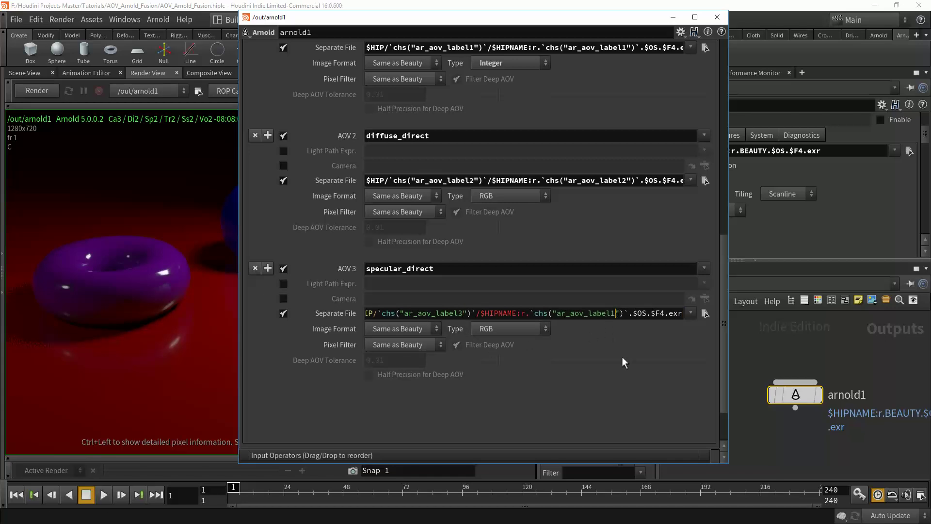
{"action": "key", "text": "BackSpace"}
{"action": "type", "text": "3"}
{"action": "key", "text": "Return"}
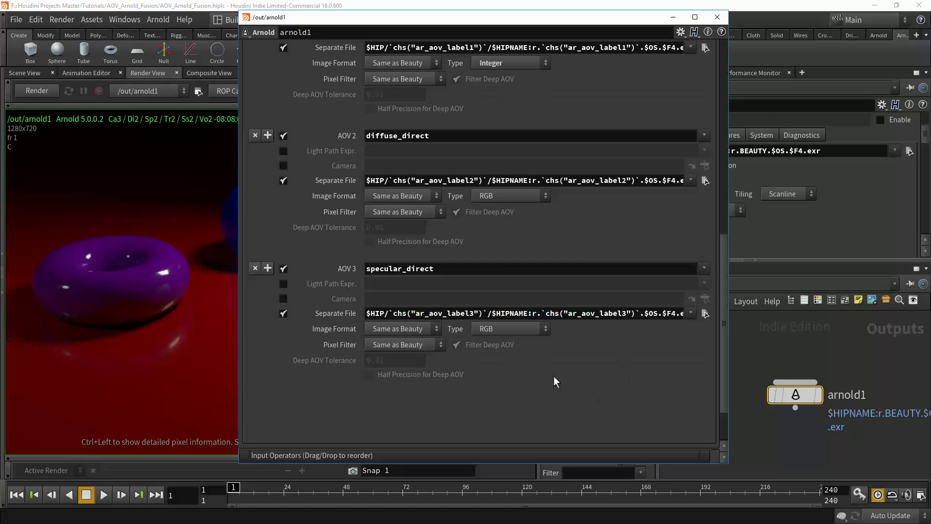
Add a fourth AOV and set it to Specular Indirect
{"action": "scroll", "coordinate": [496, 134], "scroll_direction": "up", "scroll_amount": 1}
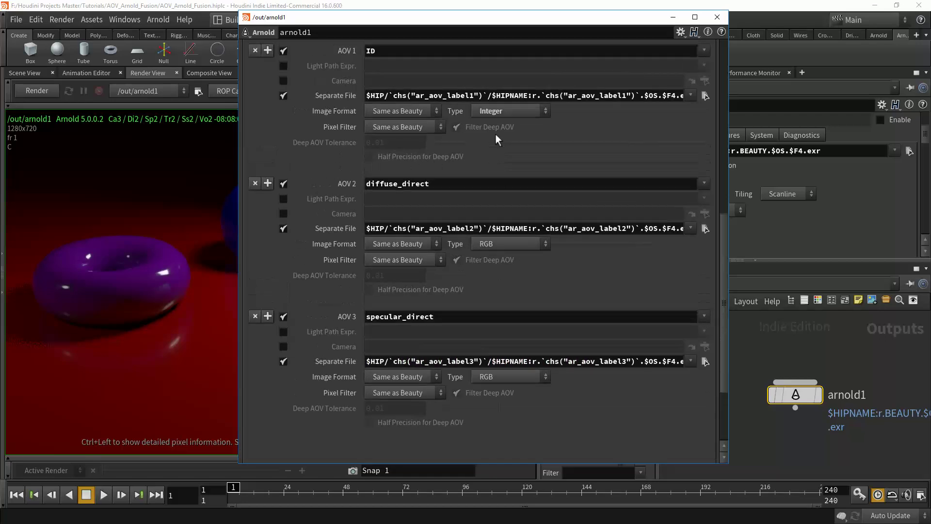
{"action": "scroll", "coordinate": [495, 134], "scroll_direction": "up", "scroll_amount": 5}
{"action": "left_click", "coordinate": [462, 81]}
{"action": "scroll", "coordinate": [461, 83], "scroll_direction": "down", "scroll_amount": 6}
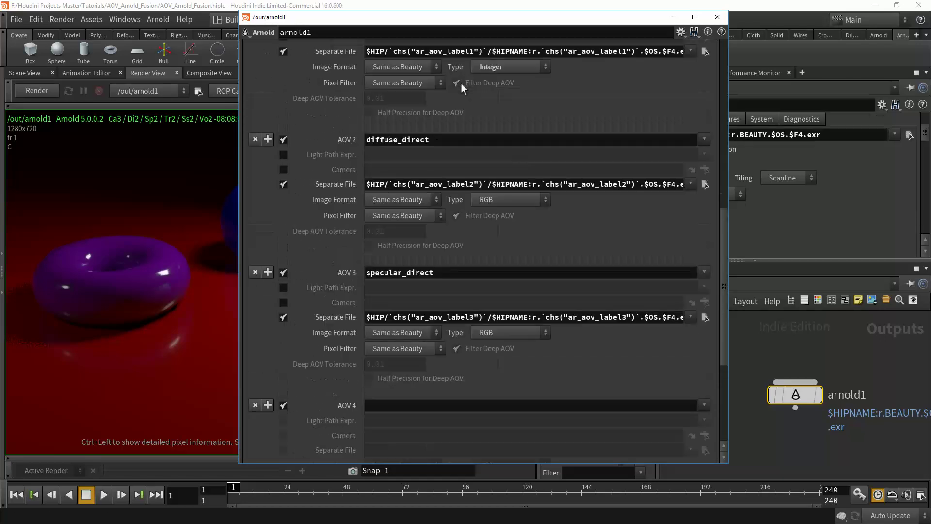
{"action": "scroll", "coordinate": [575, 364], "scroll_direction": "down", "scroll_amount": 4}
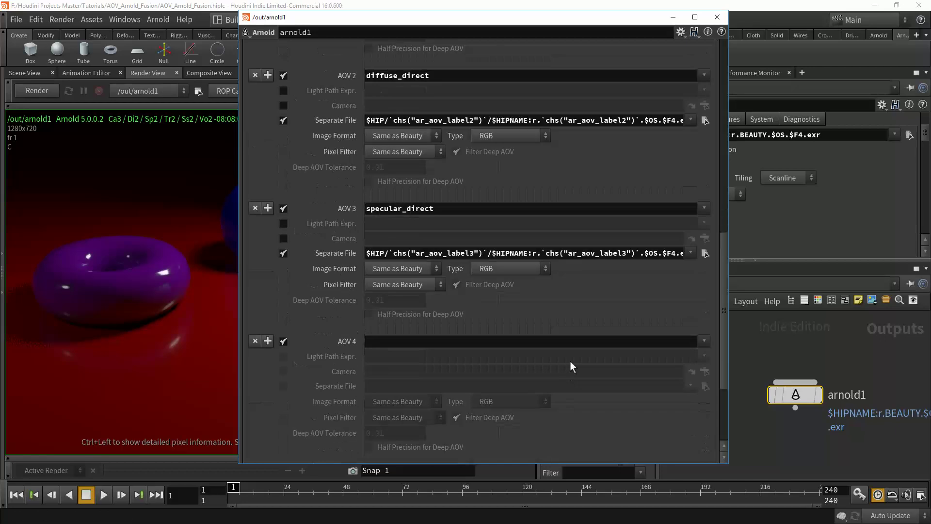
{"action": "left_click", "coordinate": [704, 342]}
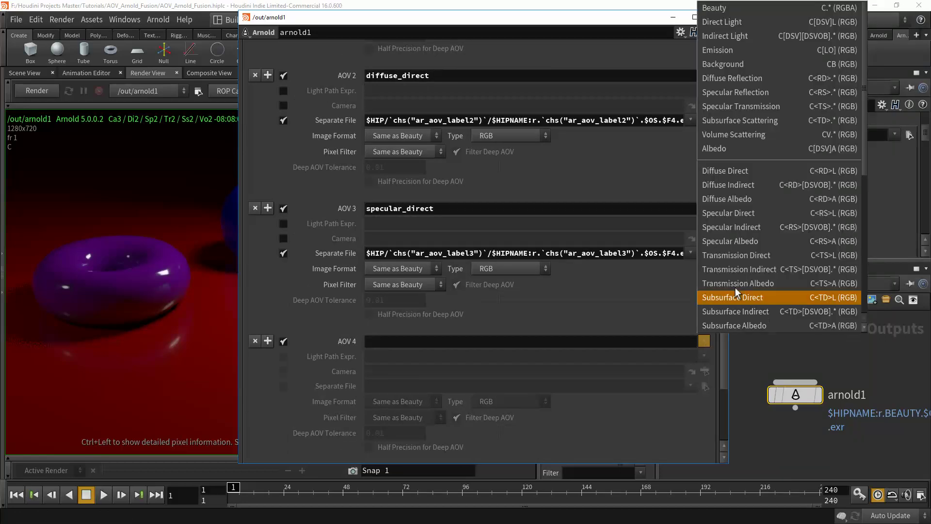
{"action": "left_click", "coordinate": [747, 227]}
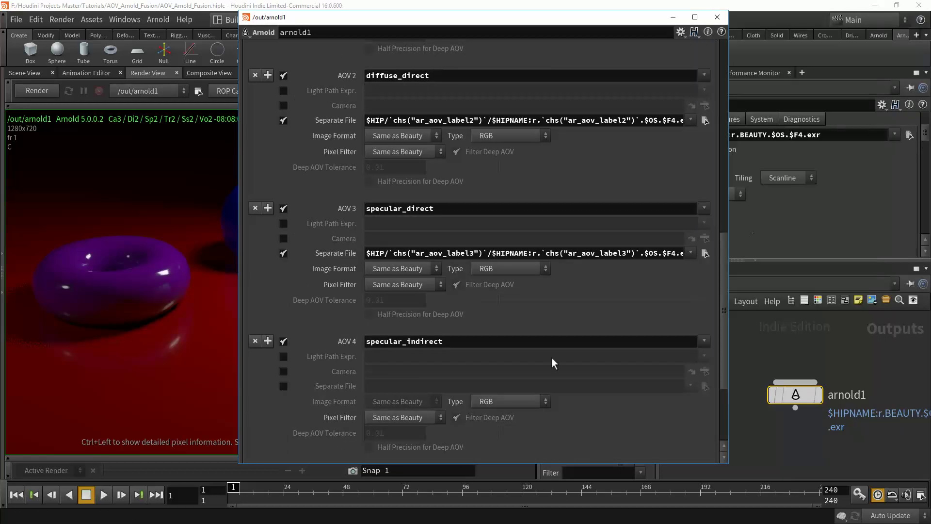
Enable the separate file output for the specular_indirect AOV and paste in $HIP/`chs("ar_aov_label1")`/$HIPNAME:r.`chs("ar_aov_label1")`.$OS.$F4.exr
{"action": "scroll", "coordinate": [606, 322], "scroll_direction": "down", "scroll_amount": 2}
{"action": "scroll", "coordinate": [607, 321], "scroll_direction": "down", "scroll_amount": 1}
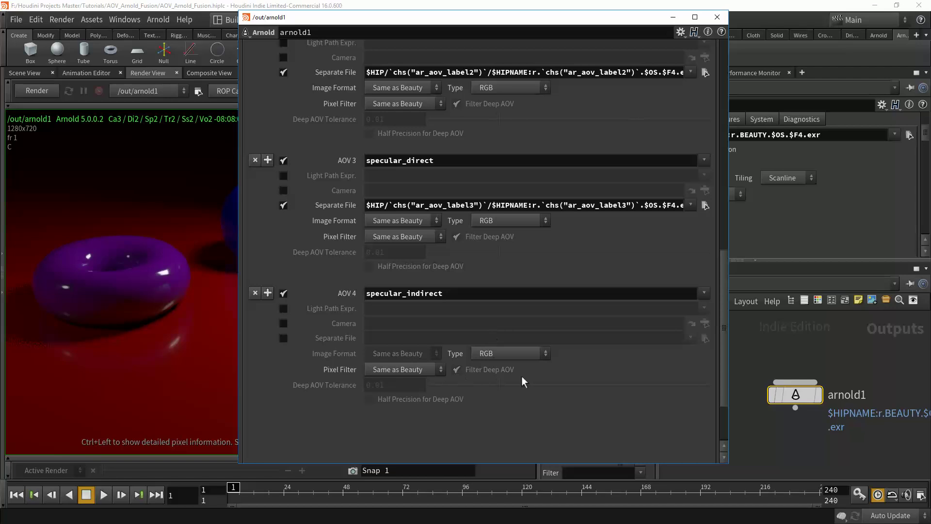
{"action": "left_click", "coordinate": [283, 337]}
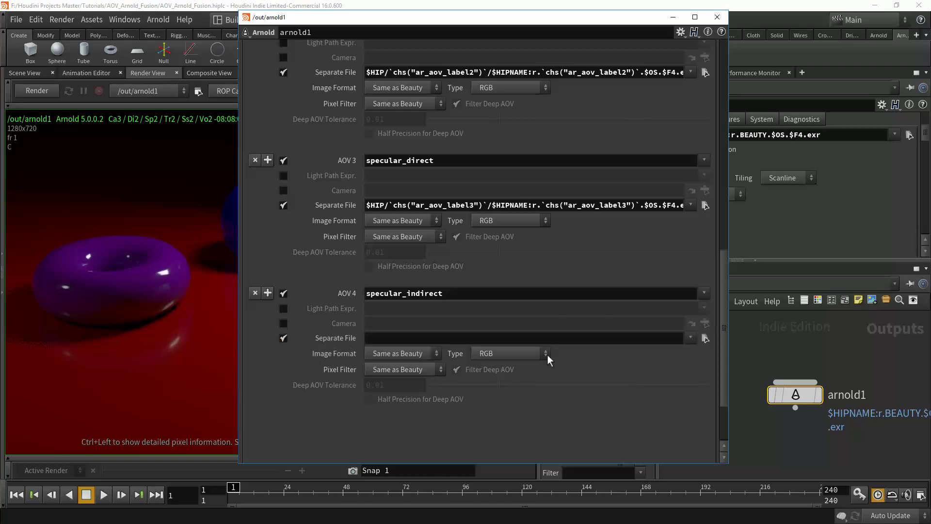
{"action": "left_click", "coordinate": [575, 338]}
{"action": "type", "text": "$HIP/`chs(\"ar_aov_label1\")`/$HIPNAME:r.`chs(\"ar_aov_label1\")`.$OS.$F4.exr"}
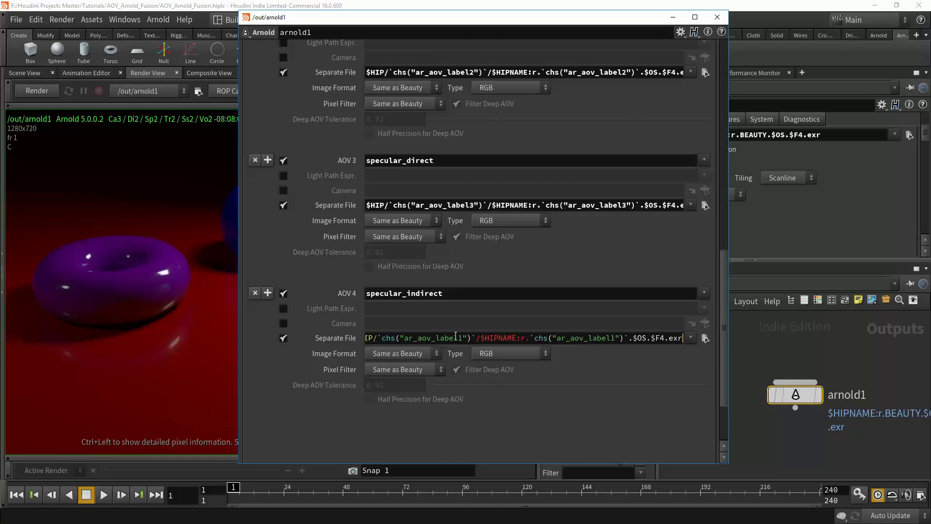
Change both name references in AOV 4's separate file path to ar_aov_label4
{"action": "left_click", "coordinate": [464, 338]}
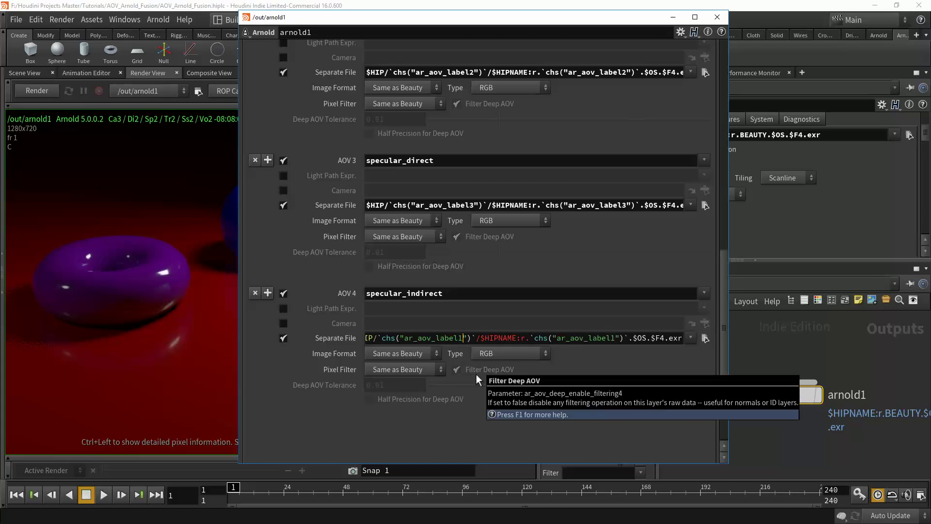
{"action": "key", "text": "BackSpace"}
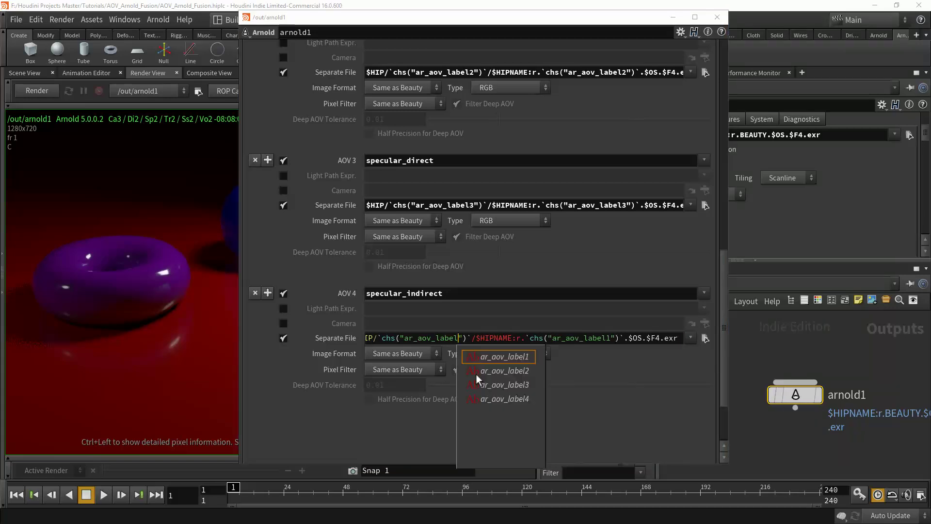
{"action": "type", "text": "4"}
{"action": "left_click", "coordinate": [615, 338]}
{"action": "key", "text": "BackSpace"}
{"action": "type", "text": "4"}
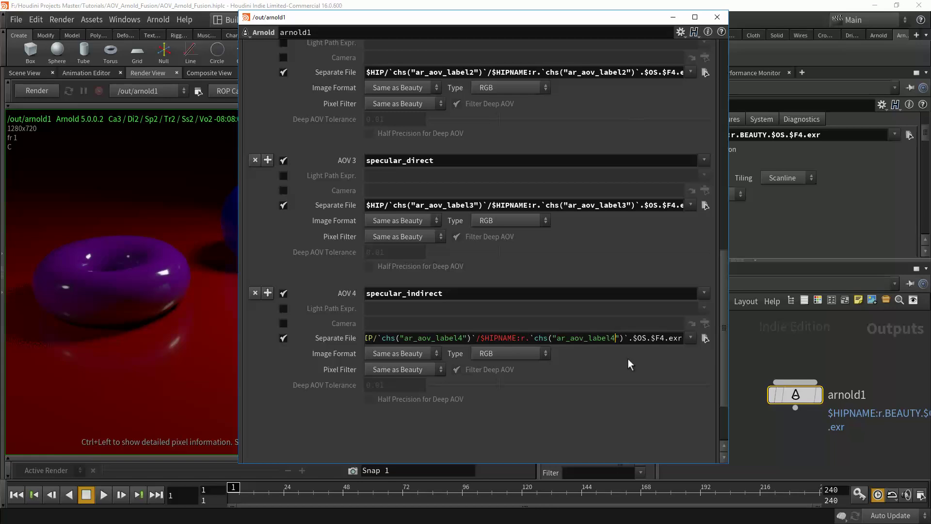
Add a fifth AOV and set it to Shadow Matte
{"action": "left_click_drag", "start_coordinate": [722, 274], "coordinate": [747, 136]}
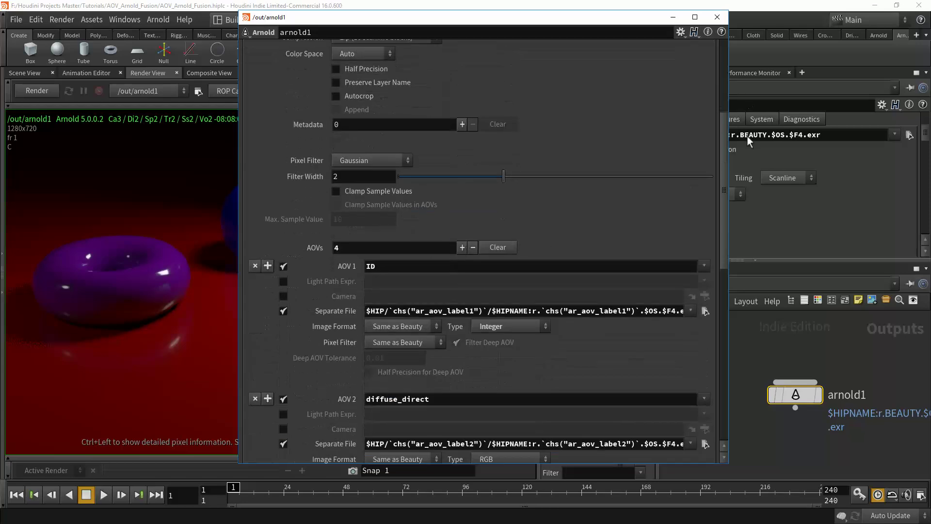
{"action": "left_click", "coordinate": [464, 246]}
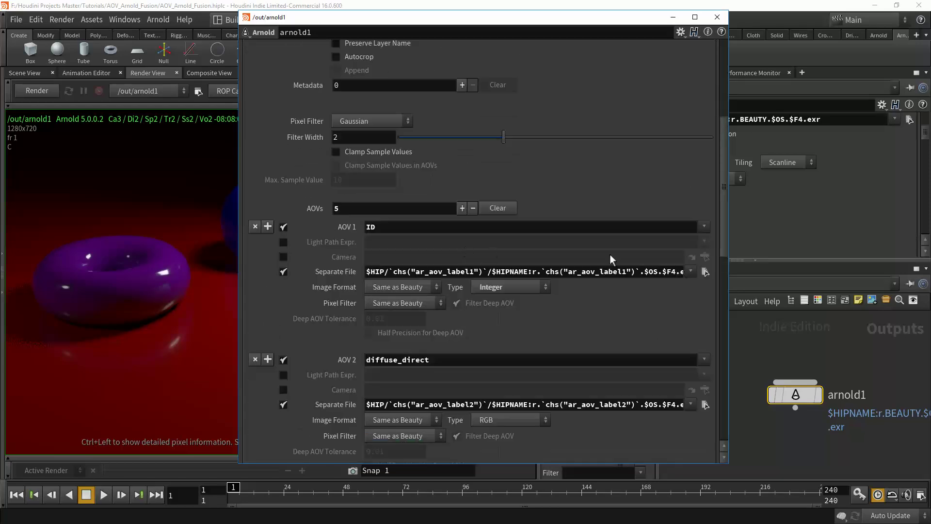
{"action": "left_click_drag", "start_coordinate": [723, 191], "coordinate": [743, 358]}
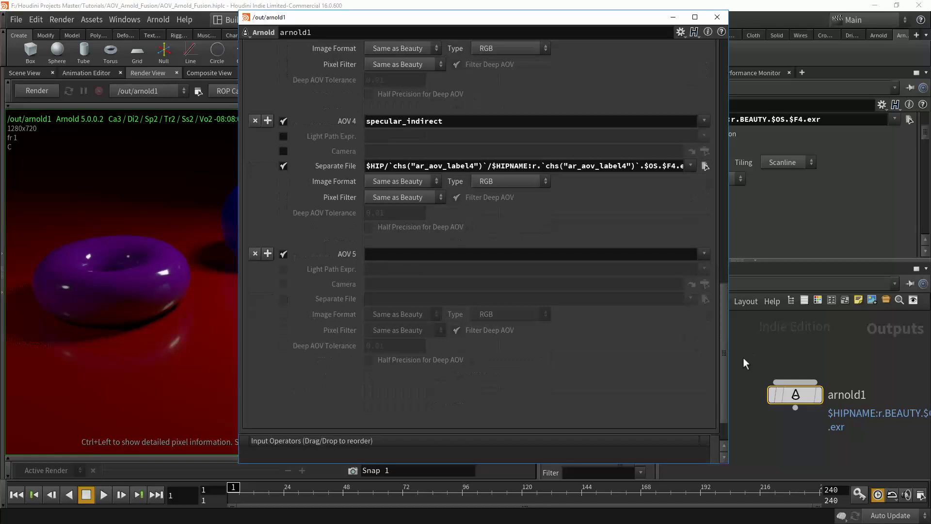
{"action": "left_click", "coordinate": [704, 254]}
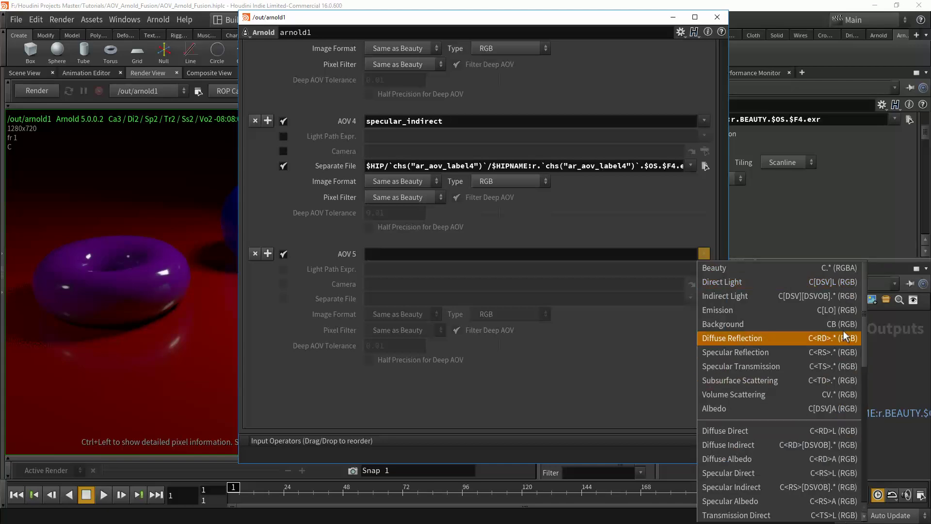
{"action": "left_click_drag", "start_coordinate": [863, 309], "coordinate": [863, 460]}
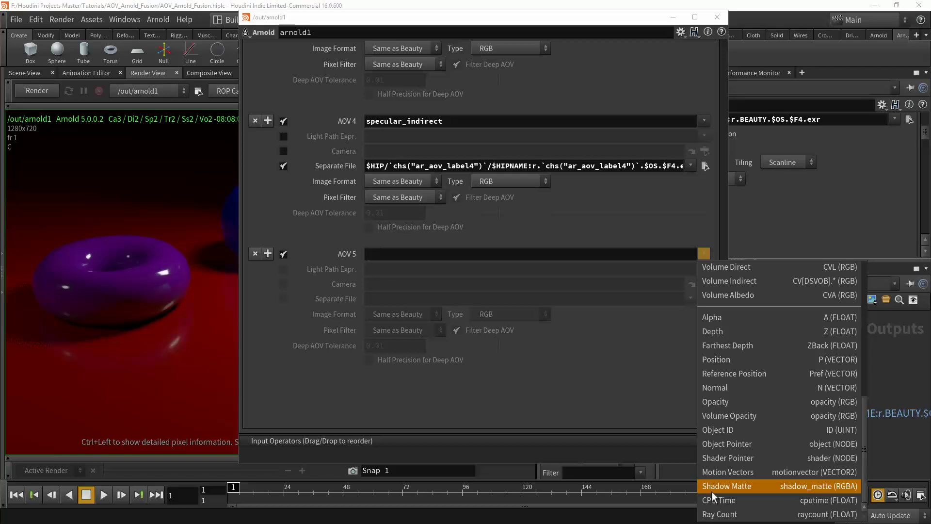
{"action": "left_click", "coordinate": [743, 486]}
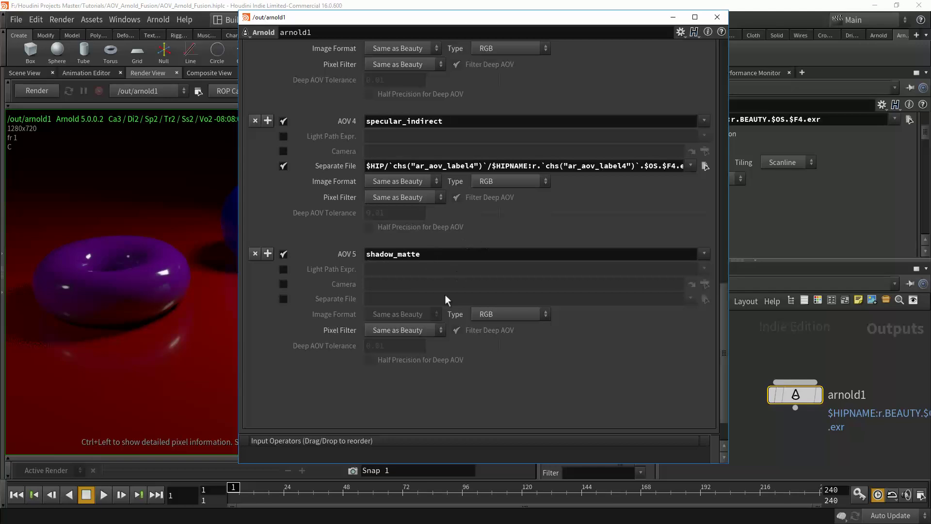
Enable the separate file output for the shadow_matte AOV and paste in $HIP/`chs("ar_aov_label1")`/$HIPNAME:r.`chs("ar_aov_label1")`.$OS.$F4.exr
{"action": "left_click", "coordinate": [283, 299]}
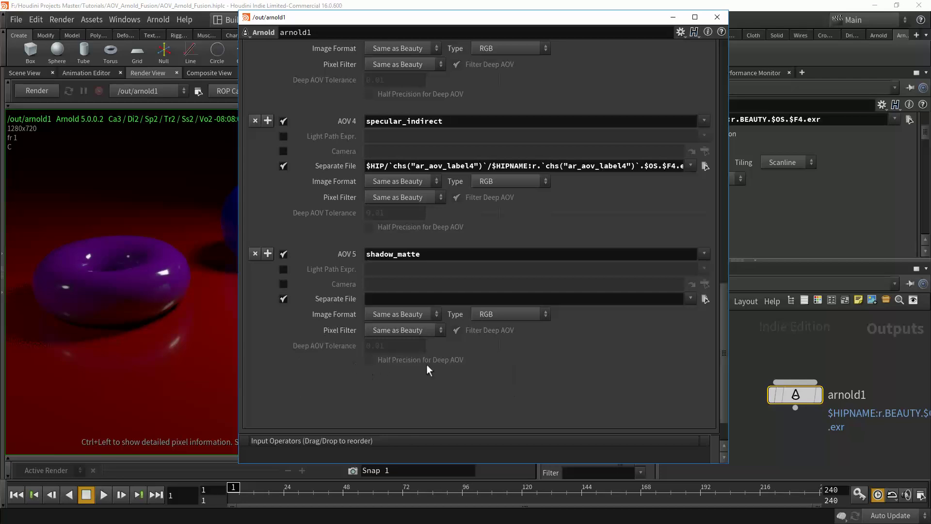
{"action": "left_click", "coordinate": [435, 300]}
{"action": "type", "text": "$HIP/`chs(\"ar_aov_label1\")`/$HIPNAME:r.`chs(\"ar_aov_label1\")`.$OS.$F4.exr"}
Change both name references in AOV 5's separate file path to ar_aov_label5
{"action": "left_click", "coordinate": [464, 298]}
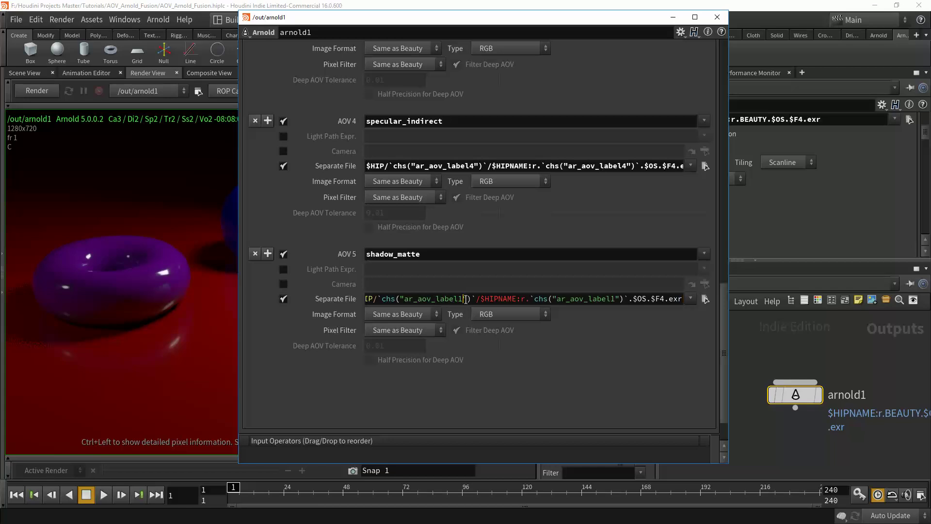
{"action": "key", "text": "BackSpace"}
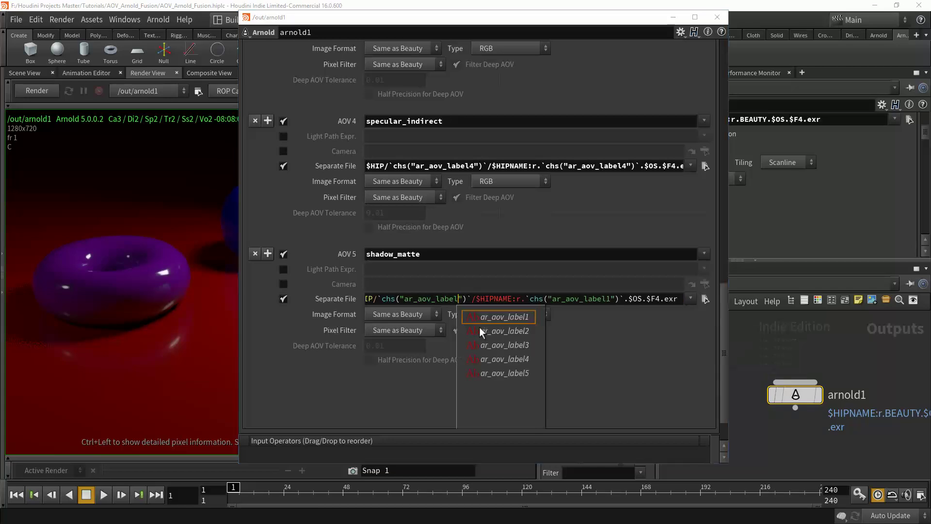
{"action": "type", "text": "5"}
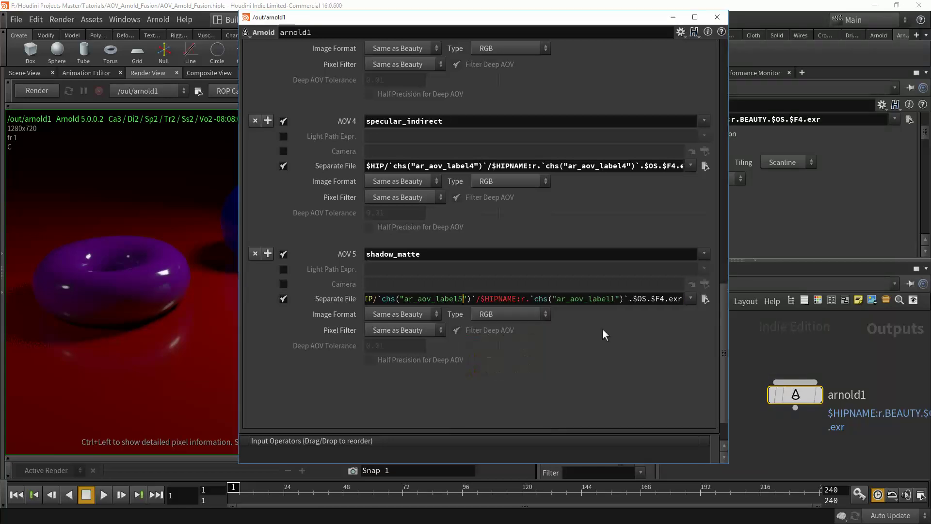
{"action": "left_click", "coordinate": [616, 298]}
{"action": "key", "text": "BackSpace"}
{"action": "type", "text": "5"}
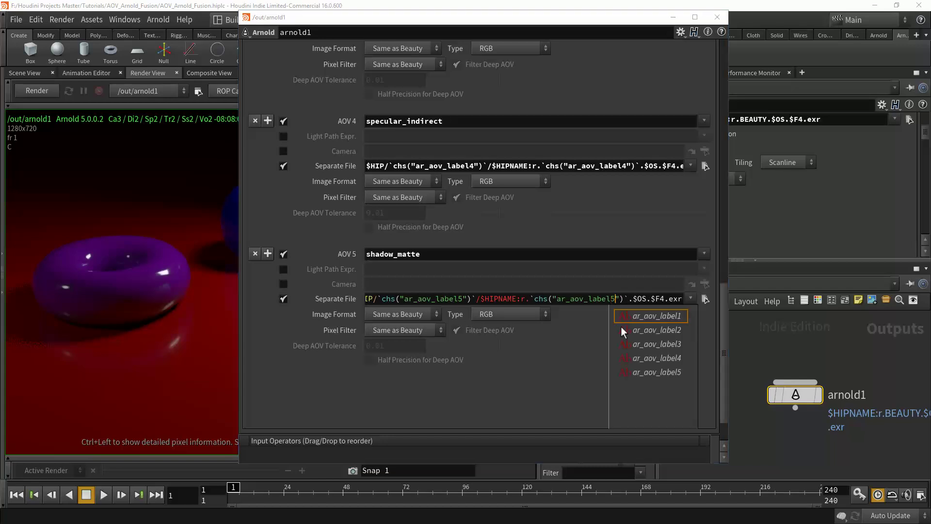
{"action": "key", "text": "Return"}
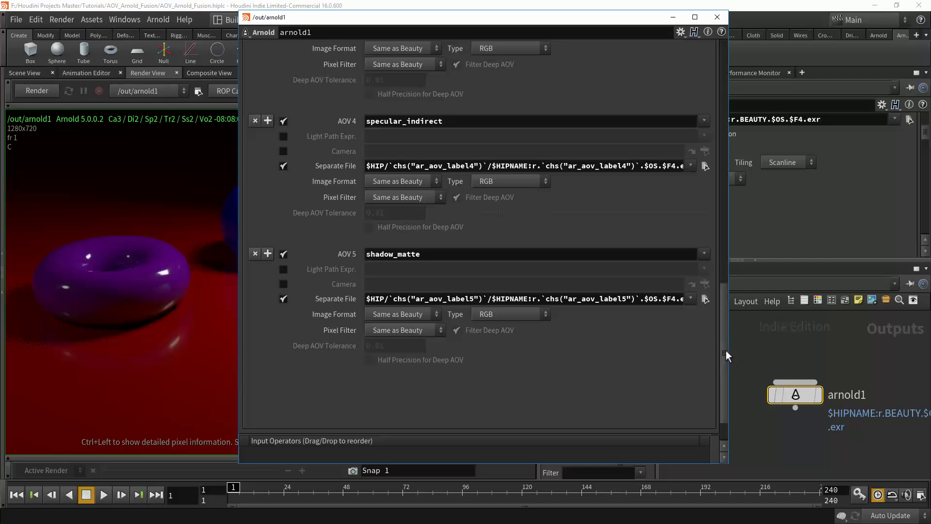
Review the names and separate file paths of all the AOVs along with the beauty output picture settings
{"action": "left_click_drag", "start_coordinate": [725, 350], "coordinate": [730, 369]}
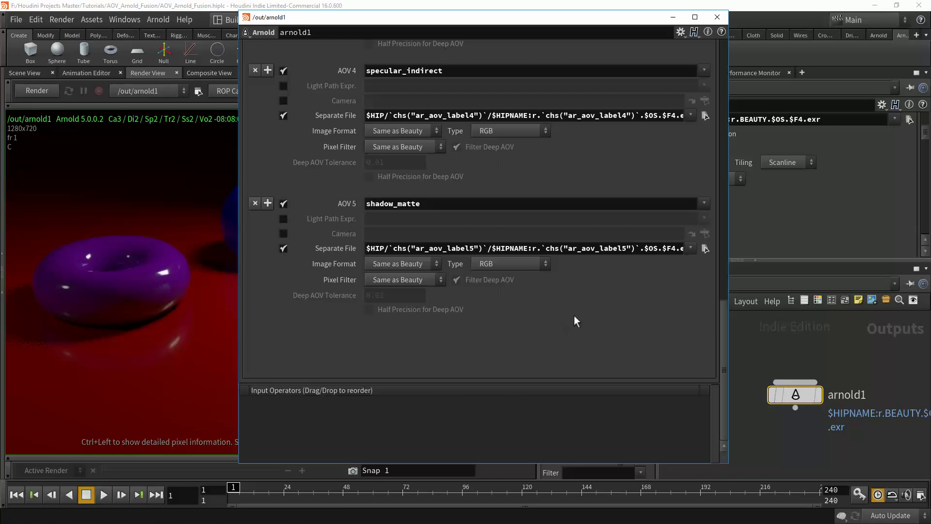
{"action": "scroll", "coordinate": [590, 348], "scroll_direction": "up", "scroll_amount": 1}
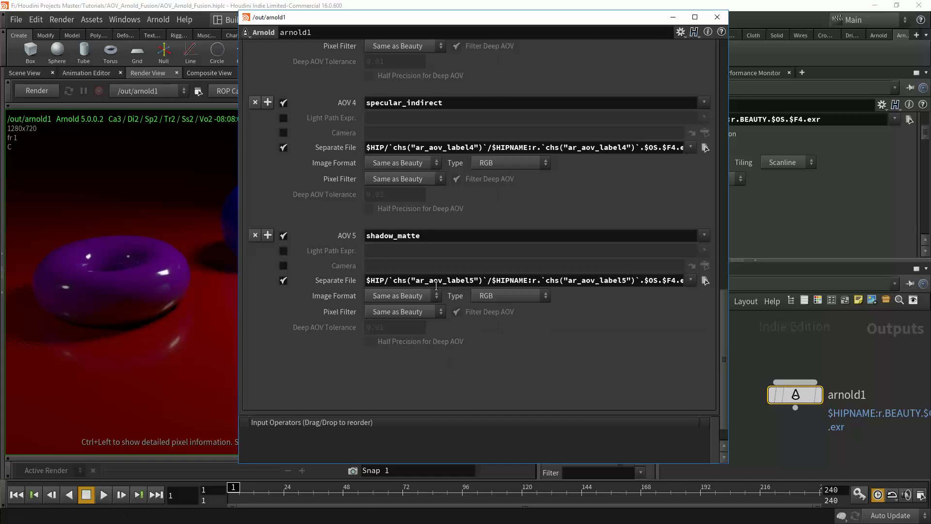
{"action": "scroll", "coordinate": [594, 381], "scroll_direction": "up", "scroll_amount": 4}
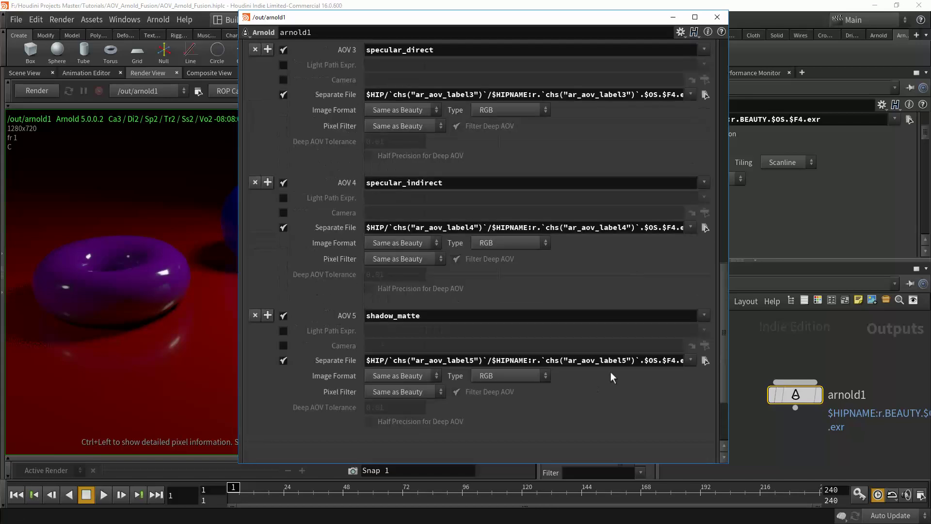
{"action": "scroll", "coordinate": [605, 383], "scroll_direction": "up", "scroll_amount": 2}
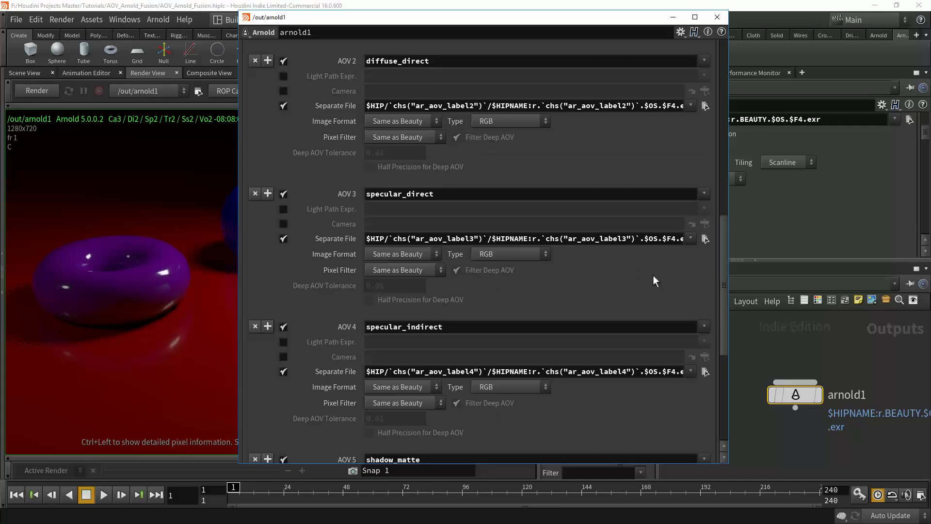
{"action": "scroll", "coordinate": [630, 286], "scroll_direction": "up", "scroll_amount": 1}
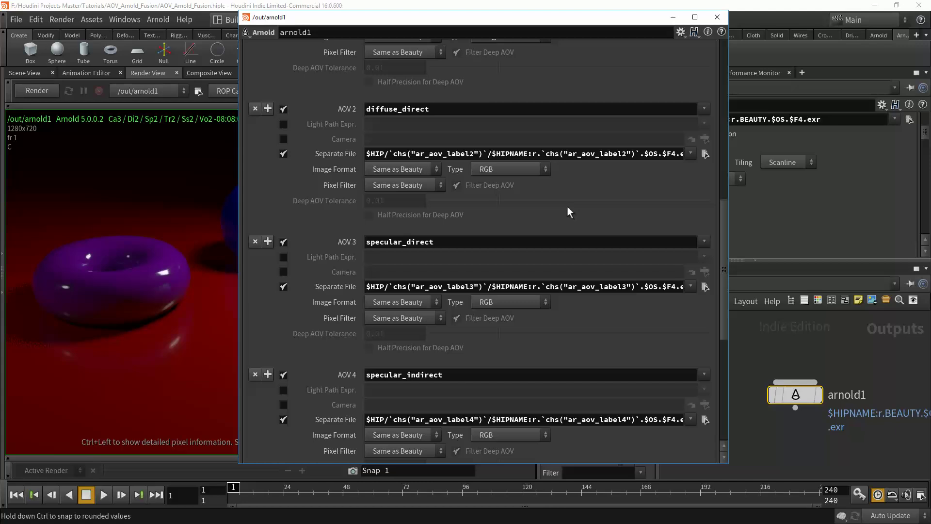
{"action": "scroll", "coordinate": [583, 248], "scroll_direction": "up", "scroll_amount": 4}
{"action": "scroll", "coordinate": [584, 257], "scroll_direction": "up", "scroll_amount": 1}
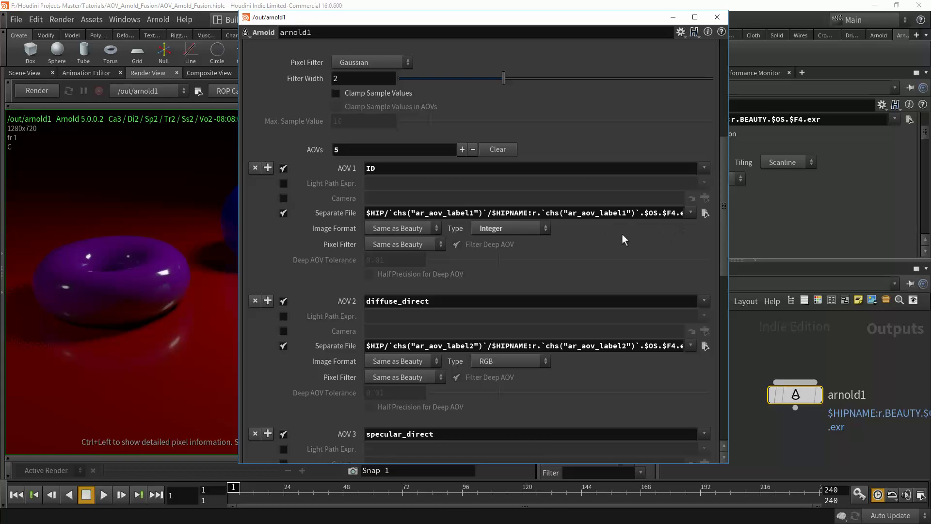
{"action": "scroll", "coordinate": [620, 296], "scroll_direction": "up", "scroll_amount": 3}
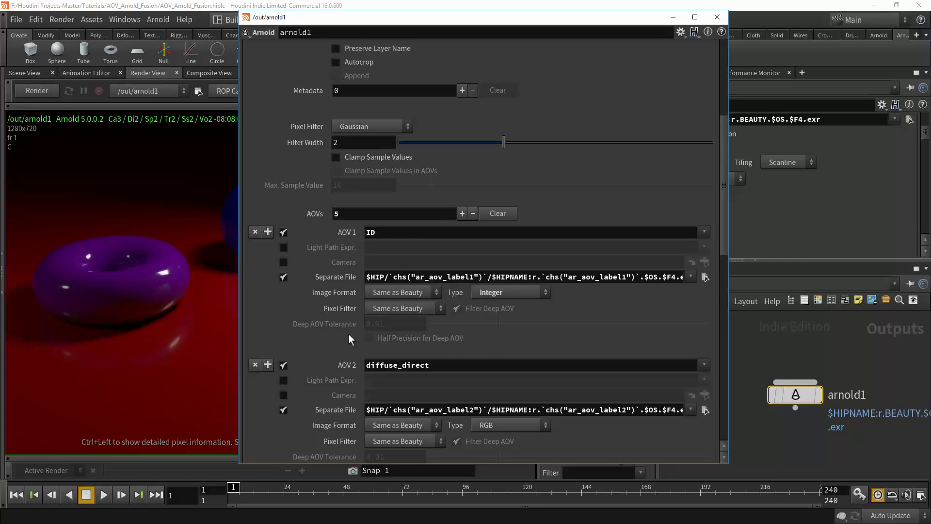
{"action": "scroll", "coordinate": [341, 378], "scroll_direction": "down", "scroll_amount": 1}
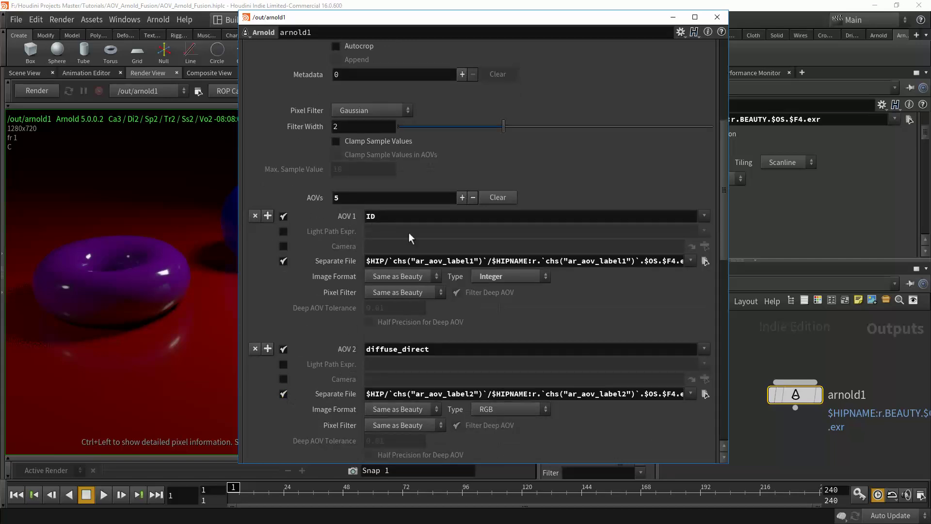
{"action": "scroll", "coordinate": [437, 243], "scroll_direction": "up", "scroll_amount": 10}
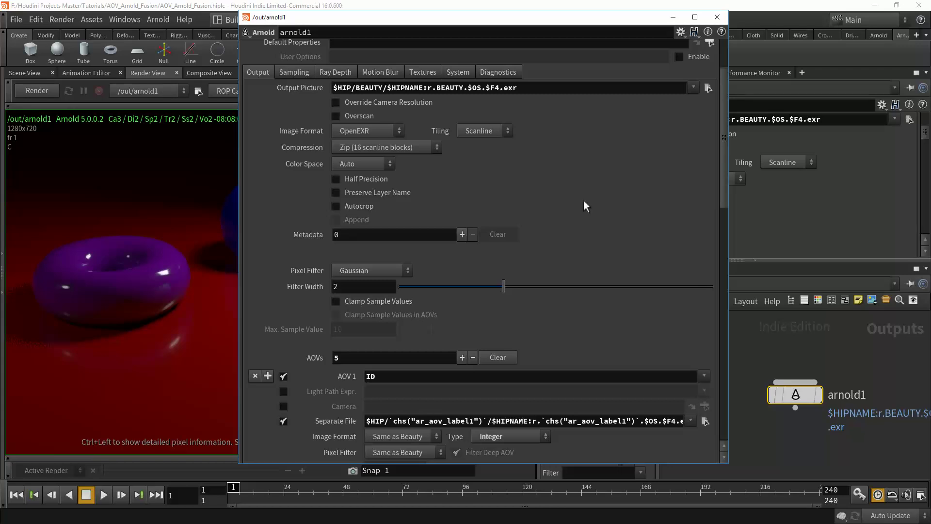
{"action": "scroll", "coordinate": [585, 202], "scroll_direction": "down", "scroll_amount": 5}
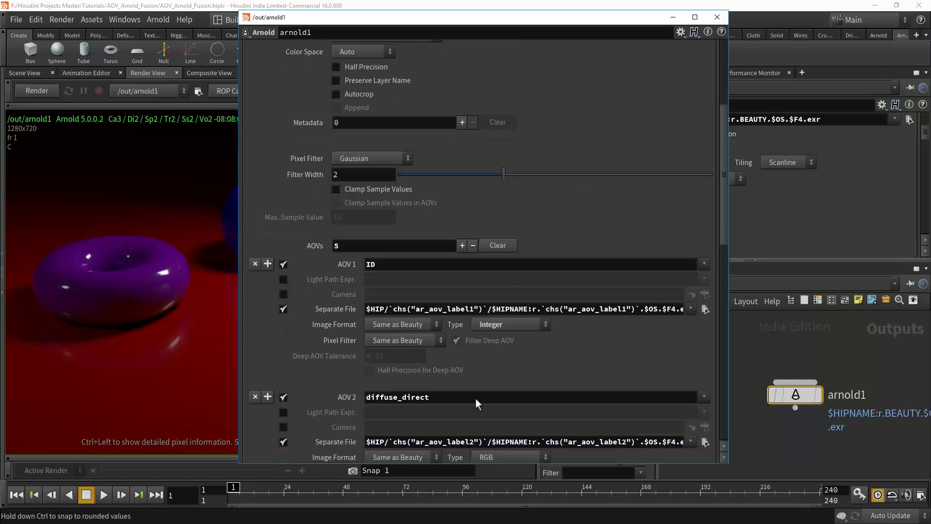
{"action": "scroll", "coordinate": [556, 316], "scroll_direction": "down", "scroll_amount": 5}
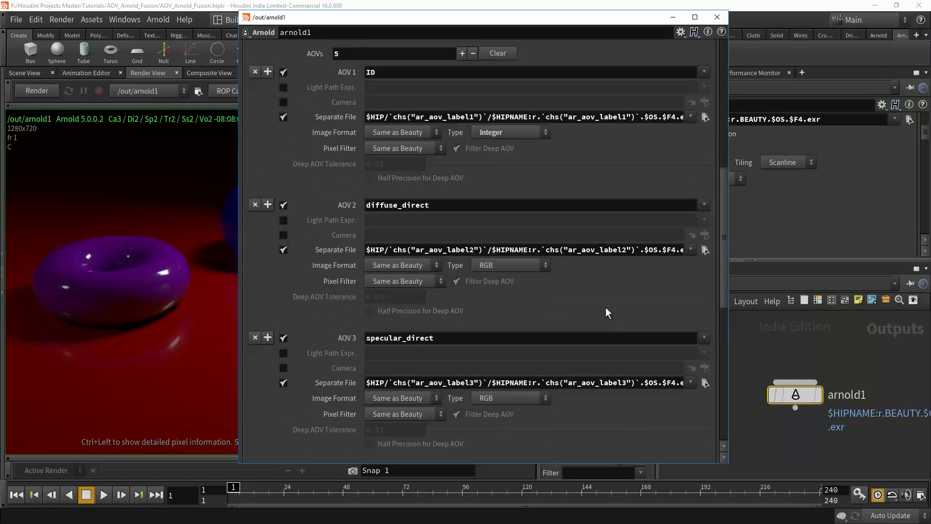
{"action": "scroll", "coordinate": [607, 309], "scroll_direction": "down", "scroll_amount": 5}
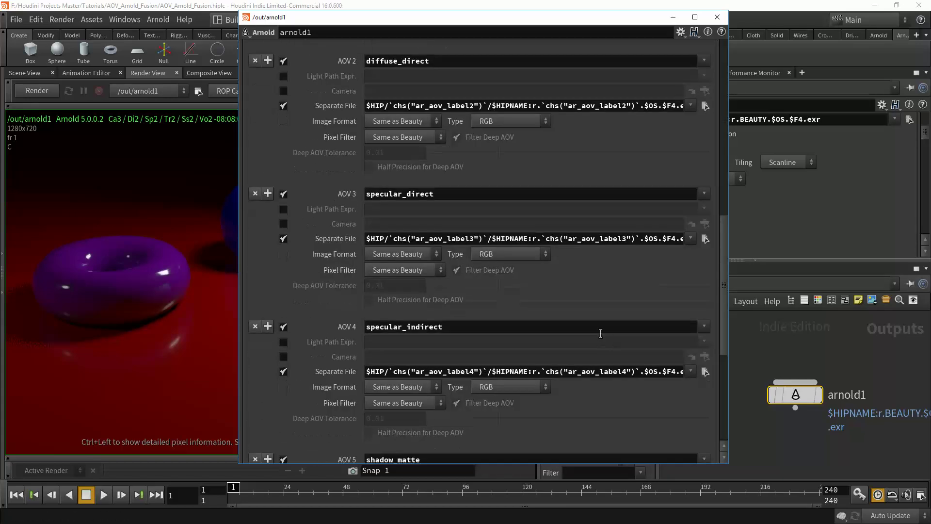
Review the names and separate file paths of AOVs 3 to 5 in the arnold1 parameters
{"action": "scroll", "coordinate": [587, 291], "scroll_direction": "down", "scroll_amount": 1}
{"action": "scroll", "coordinate": [597, 260], "scroll_direction": "down", "scroll_amount": 2}
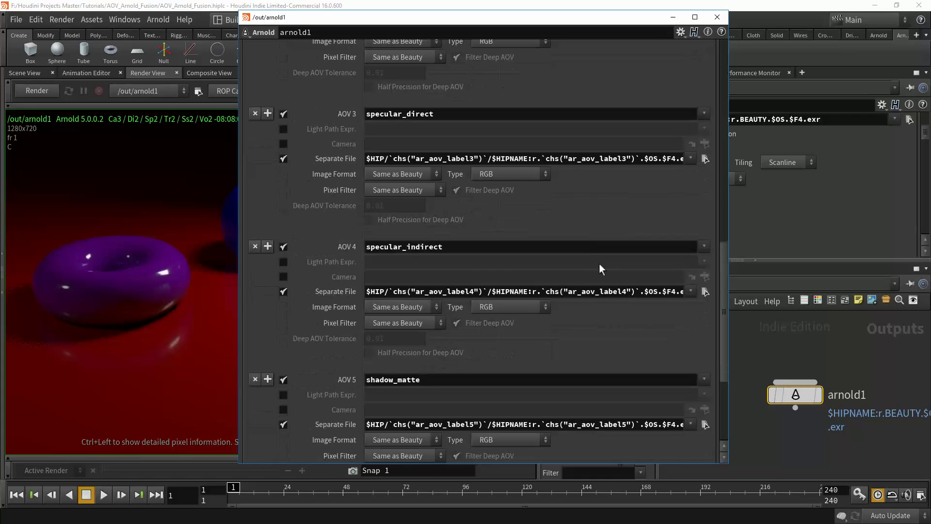
{"action": "scroll", "coordinate": [631, 330], "scroll_direction": "down", "scroll_amount": 2}
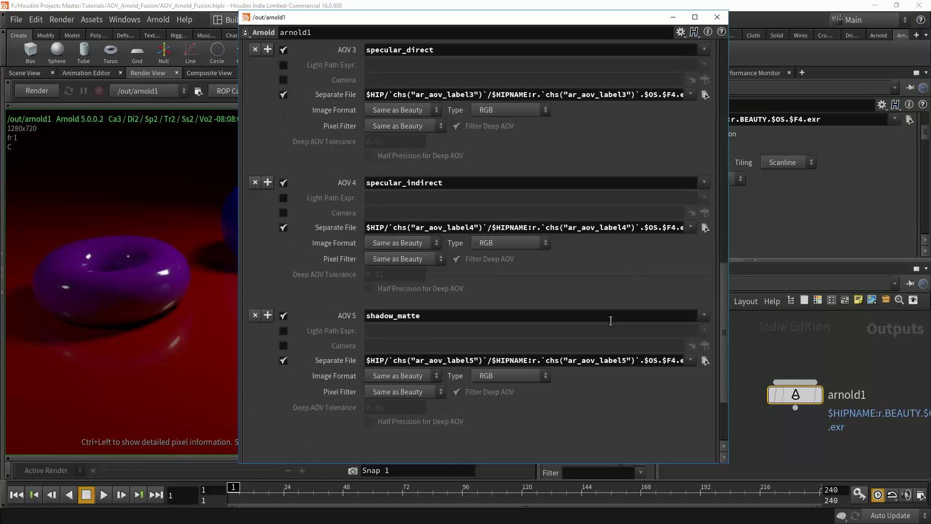
{"action": "scroll", "coordinate": [593, 261], "scroll_direction": "down", "scroll_amount": 1}
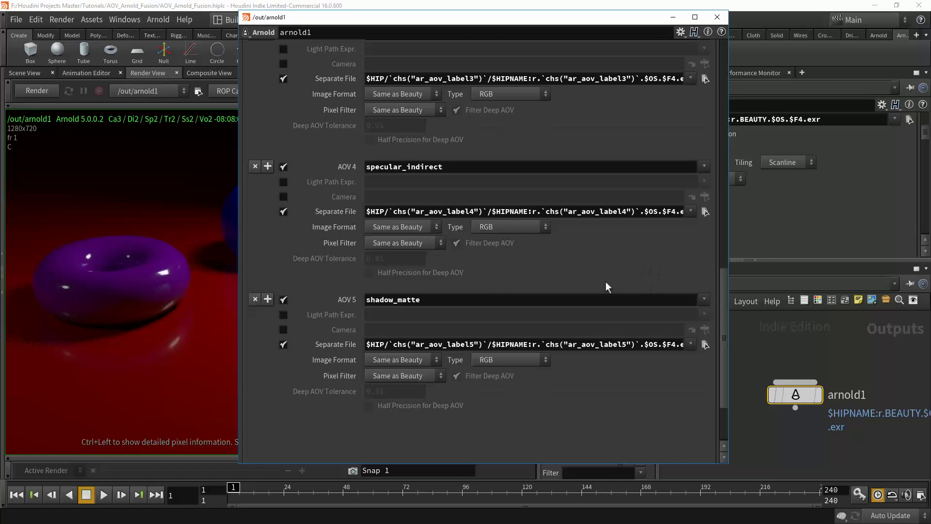
{"action": "scroll", "coordinate": [604, 282], "scroll_direction": "up", "scroll_amount": 3}
{"action": "scroll", "coordinate": [600, 281], "scroll_direction": "up", "scroll_amount": 2}
{"action": "key", "text": "super"}
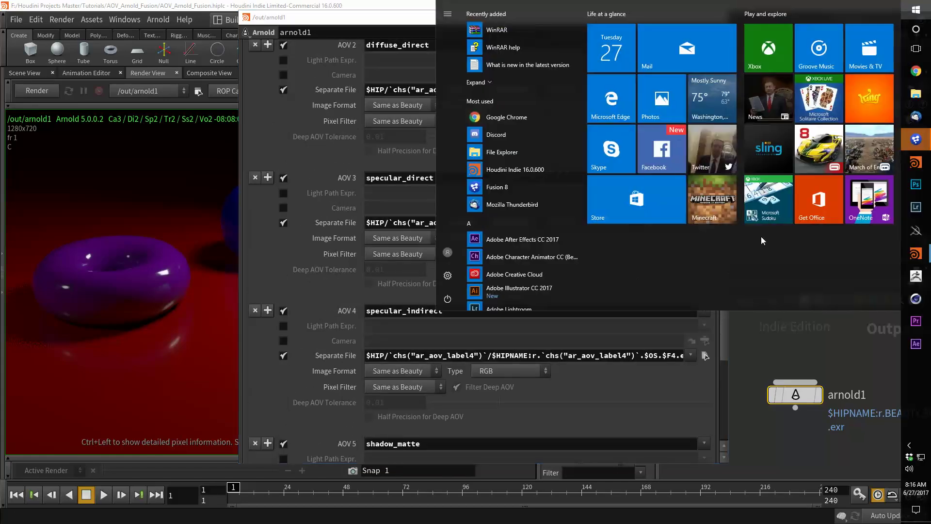
{"action": "key", "text": "super"}
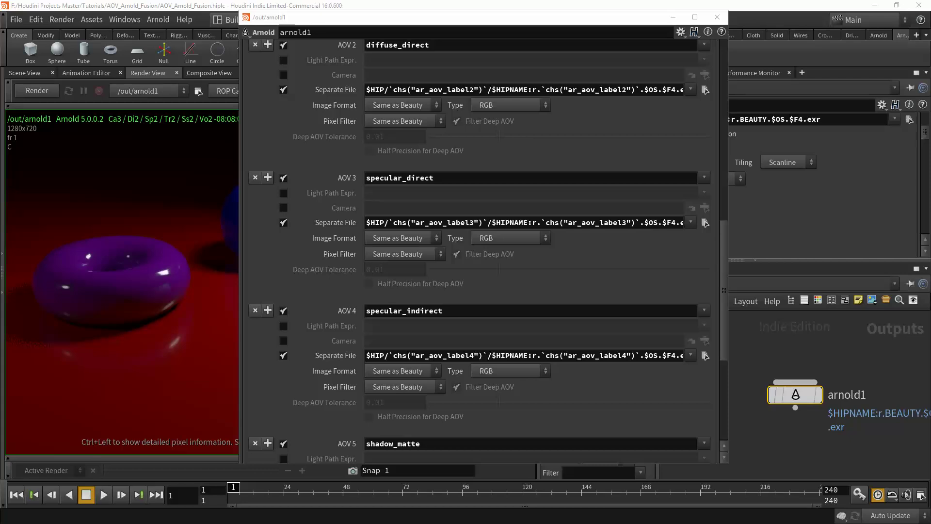
Render the current frame of arnold1 to disk
{"action": "left_click_drag", "start_coordinate": [721, 227], "coordinate": [735, 33]}
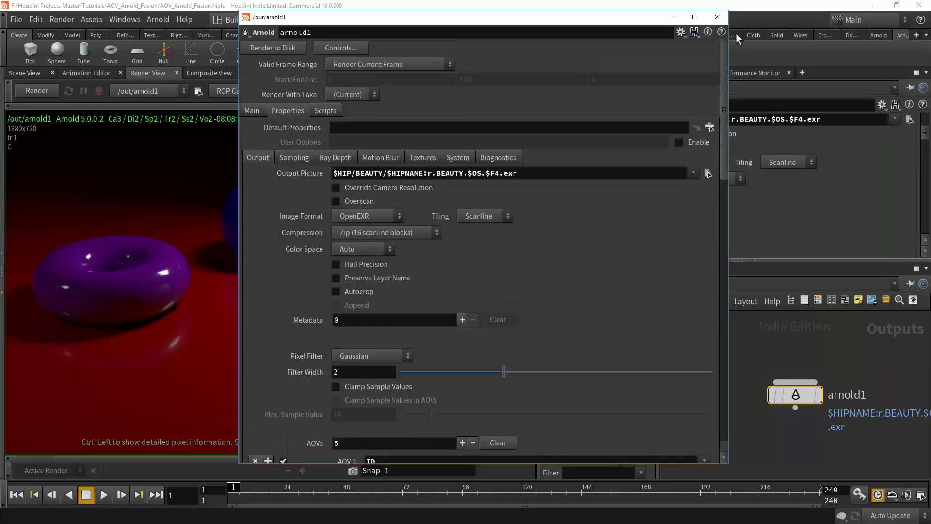
{"action": "left_click", "coordinate": [280, 48]}
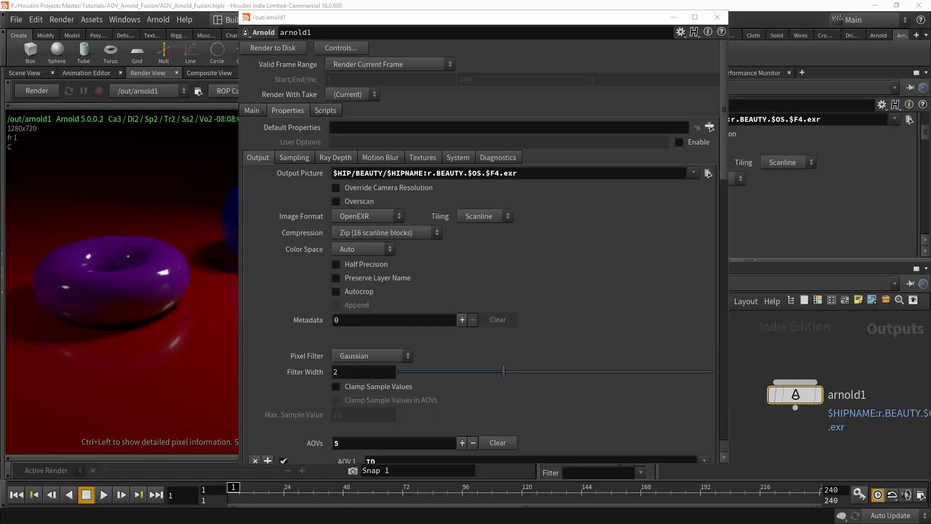
Bring up the AOV_Arnold_Fusion folder in File Explorer and check the BEAUTY folder's EXR in details view with a wider name column
{"action": "left_click_drag", "start_coordinate": [930, 131], "coordinate": [526, 103]}
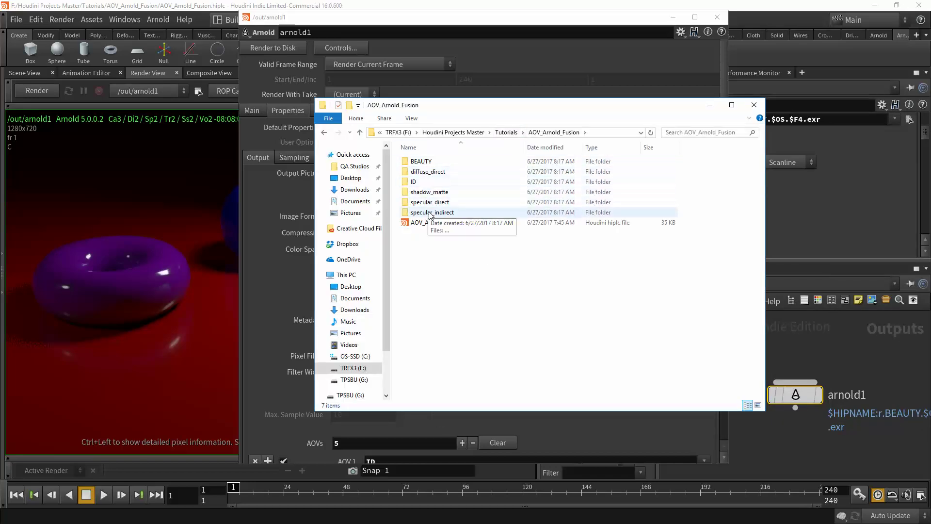
{"action": "left_click", "coordinate": [420, 163]}
{"action": "double_click", "coordinate": [420, 163]}
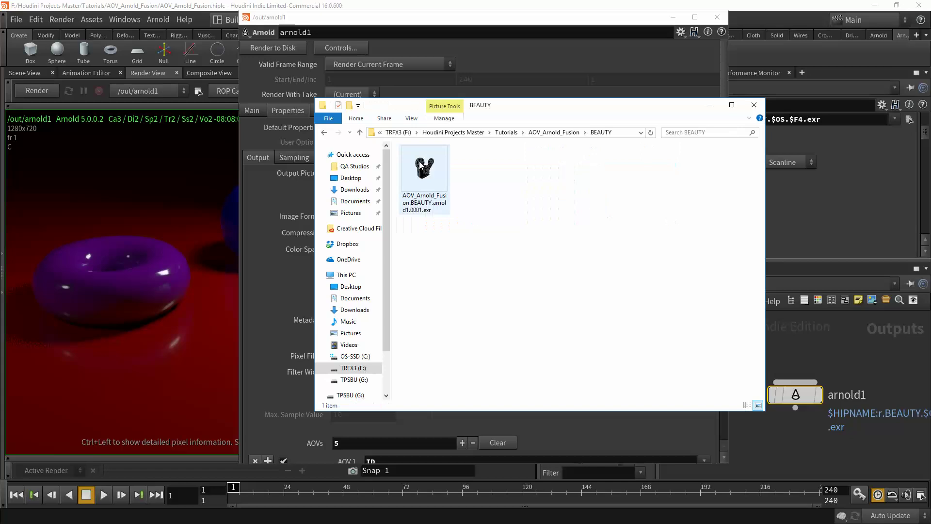
{"action": "left_click", "coordinate": [411, 120]}
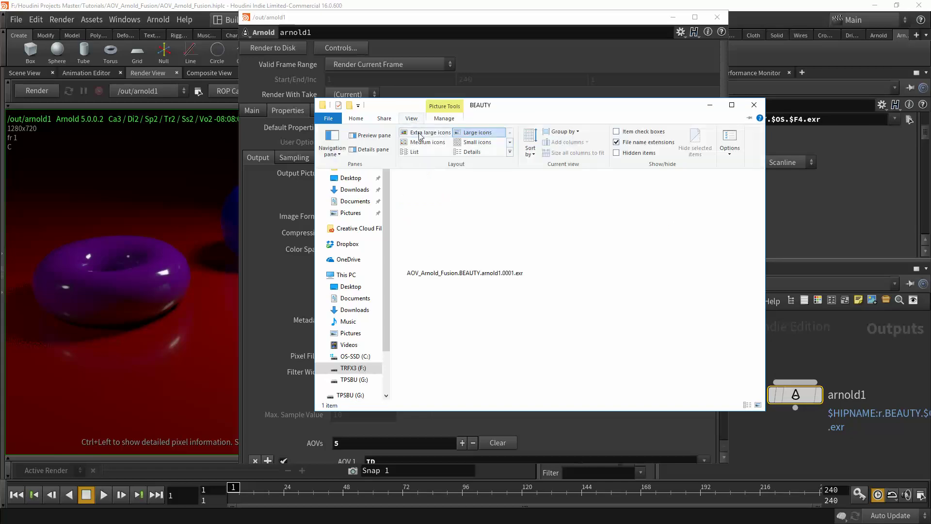
{"action": "left_click", "coordinate": [478, 160]}
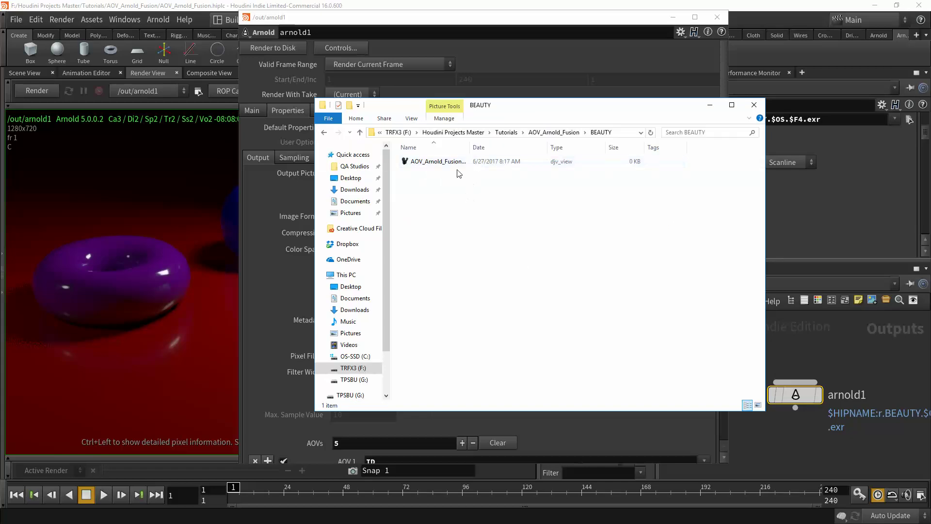
{"action": "left_click_drag", "start_coordinate": [470, 147], "coordinate": [576, 147]}
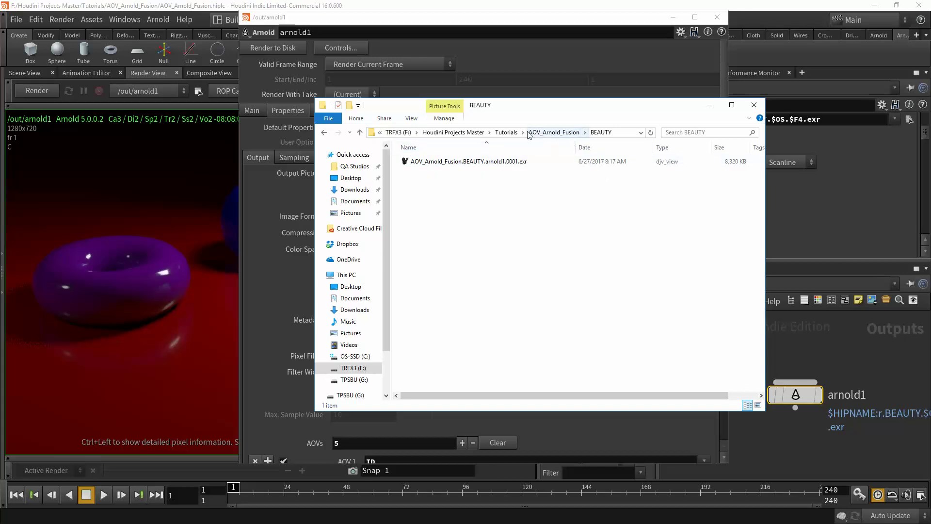
{"action": "left_click", "coordinate": [554, 132]}
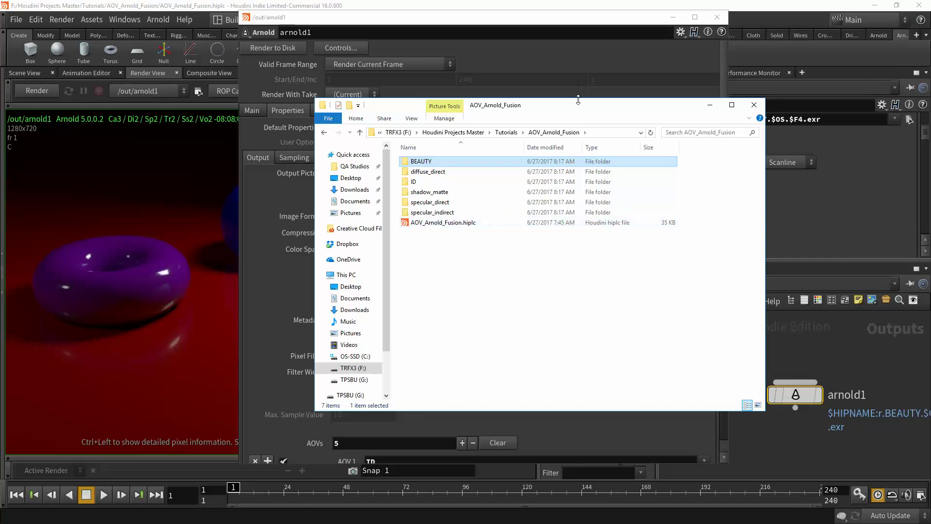
Move the File Explorer window clear of the arnold1 parameters and compare the rendered folders with the AOV list
{"action": "left_click_drag", "start_coordinate": [578, 103], "coordinate": [672, 181]}
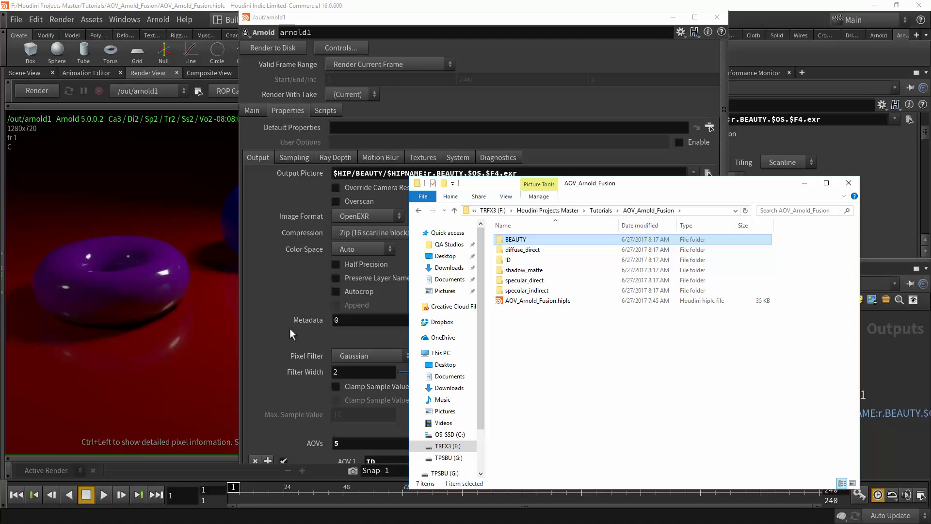
{"action": "scroll", "coordinate": [296, 398], "scroll_direction": "down", "scroll_amount": 2}
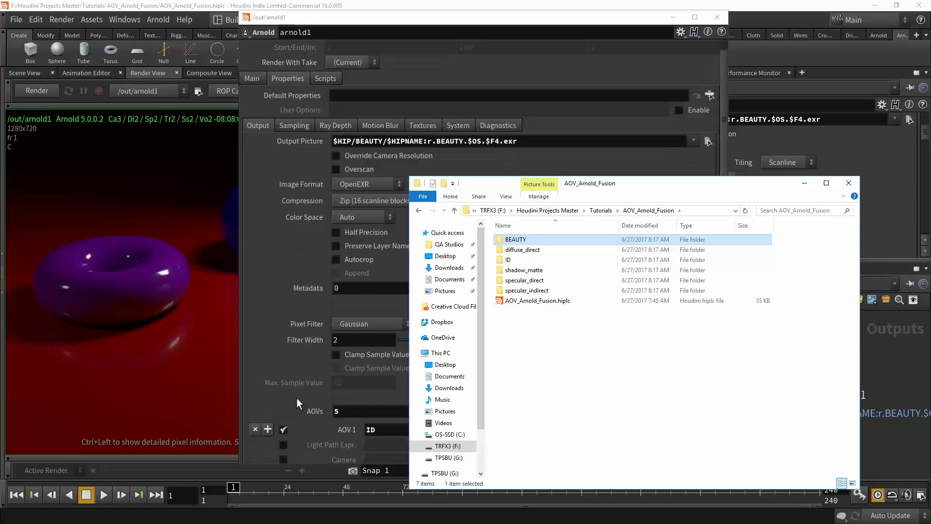
{"action": "scroll", "coordinate": [297, 403], "scroll_direction": "down", "scroll_amount": 16}
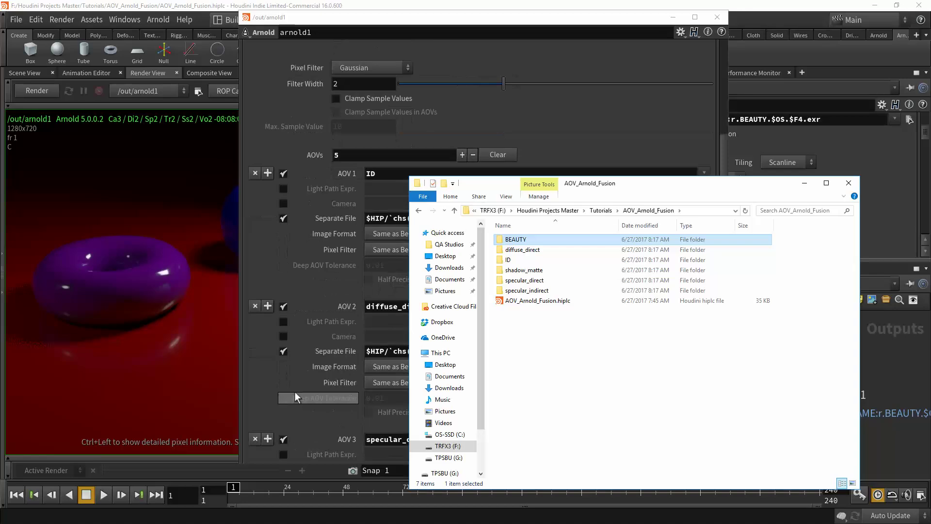
{"action": "scroll", "coordinate": [295, 396], "scroll_direction": "down", "scroll_amount": 6}
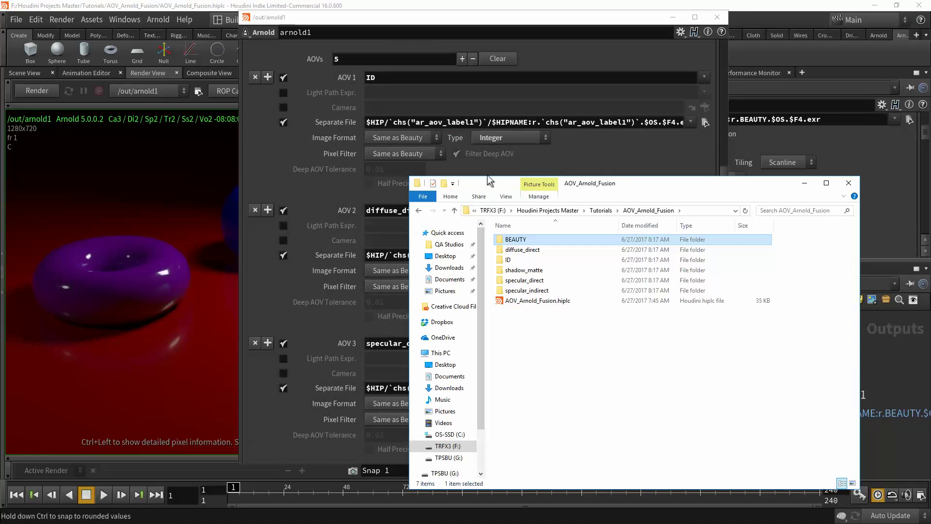
Inspect the EXR file names inside the BEAUTY and ID folders, returning to the AOV_Arnold_Fusion folder
{"action": "double_click", "coordinate": [518, 239]}
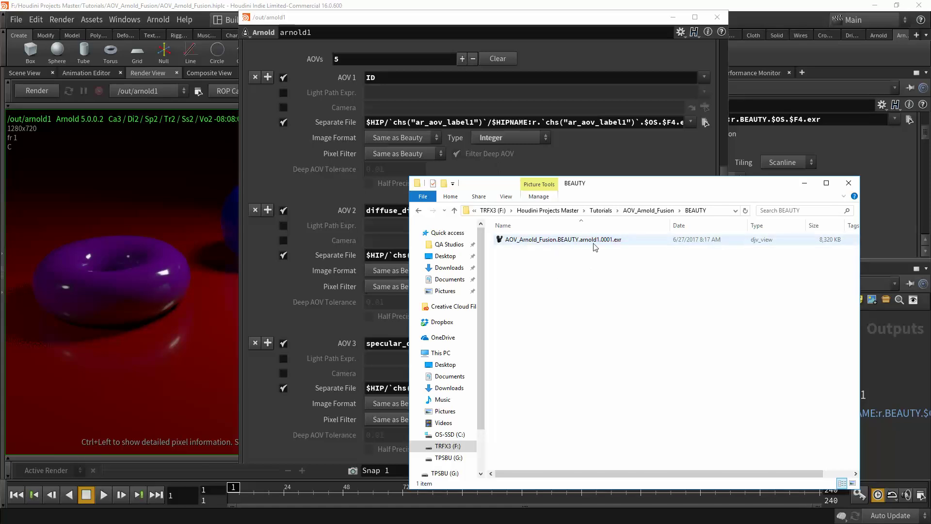
{"action": "left_click", "coordinate": [648, 210]}
{"action": "double_click", "coordinate": [502, 260]}
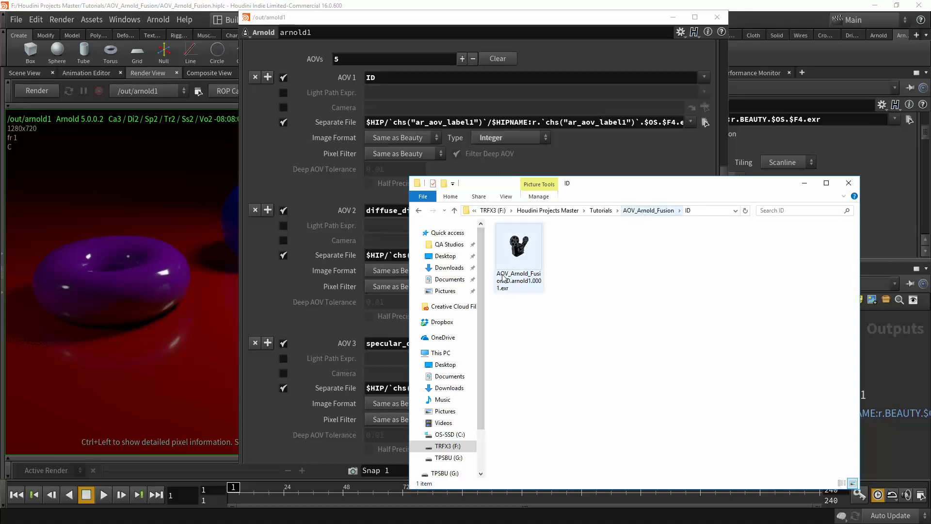
{"action": "left_click", "coordinate": [655, 210]}
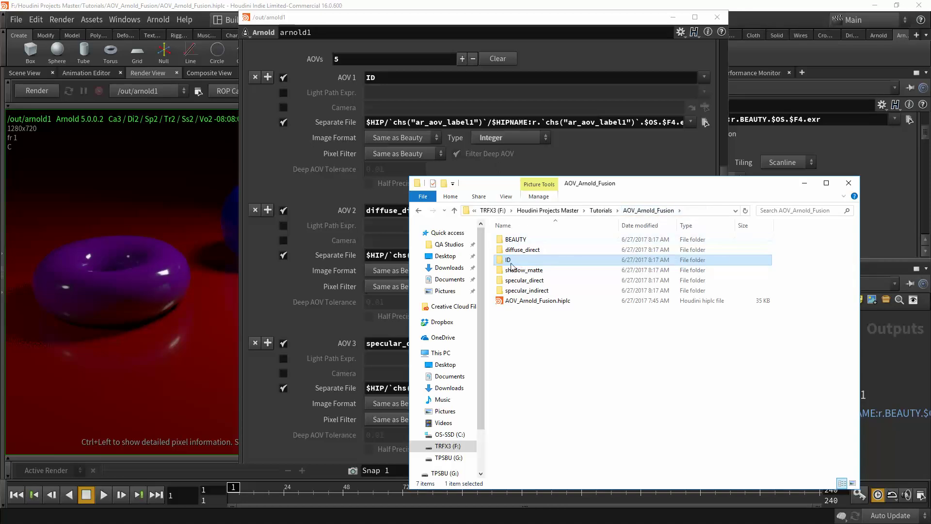
{"action": "double_click", "coordinate": [514, 241]}
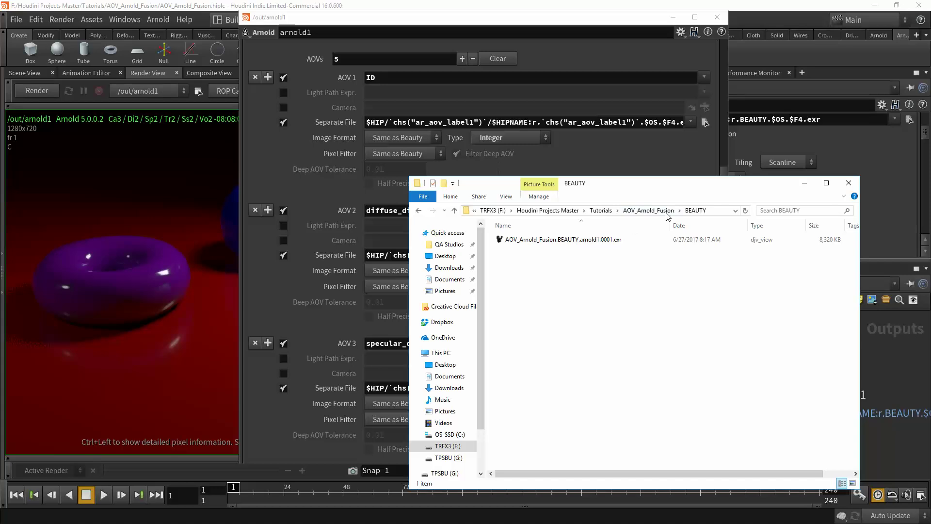
{"action": "left_click", "coordinate": [649, 210]}
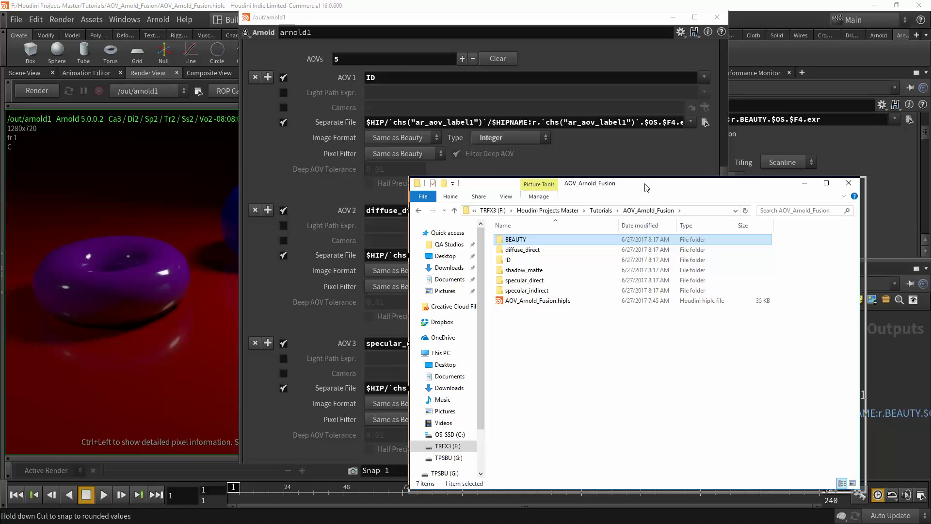
Return to Houdini, save the scene and close the floating arnold1 parameter window
{"action": "key", "text": "alt+Tab"}
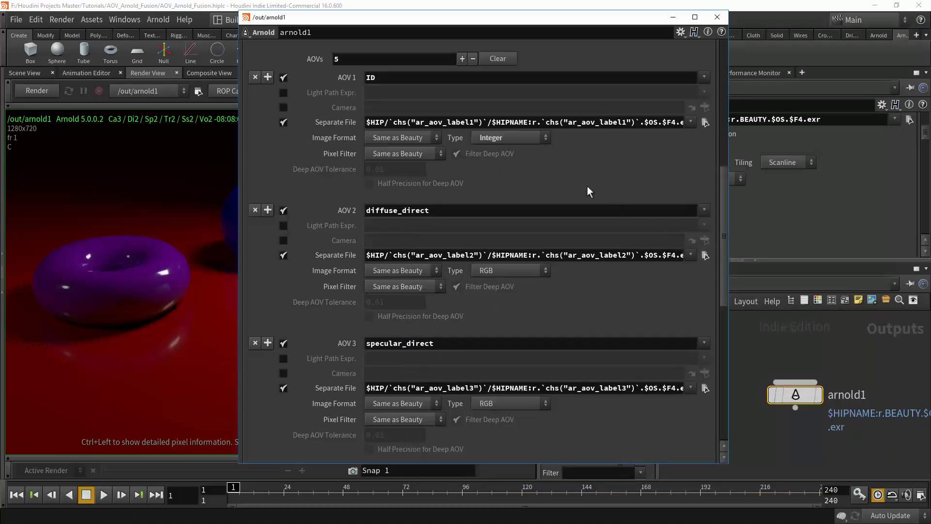
{"action": "left_click", "coordinate": [16, 19]}
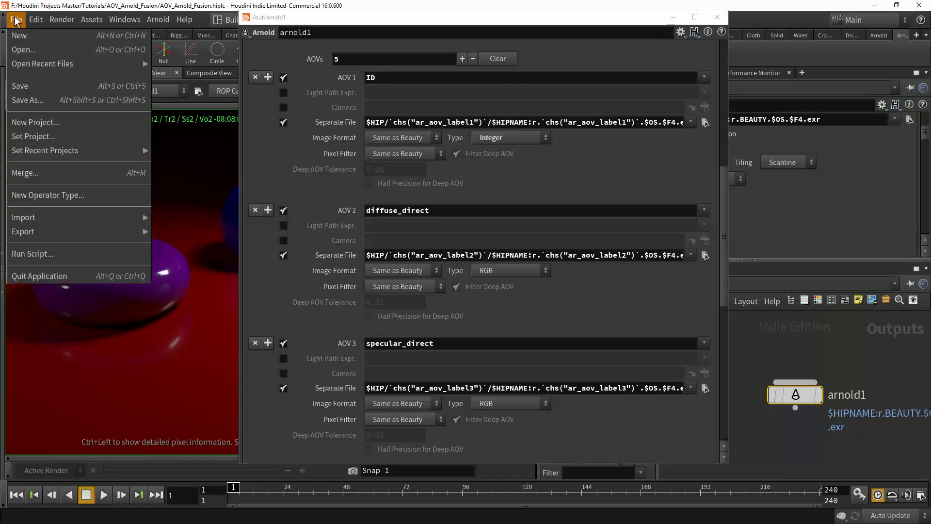
{"action": "left_click", "coordinate": [21, 83]}
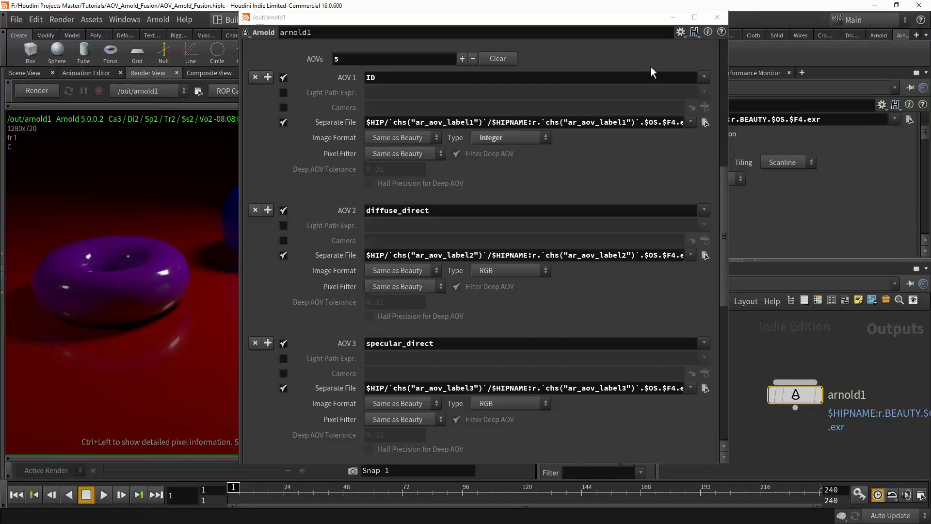
{"action": "left_click", "coordinate": [717, 19]}
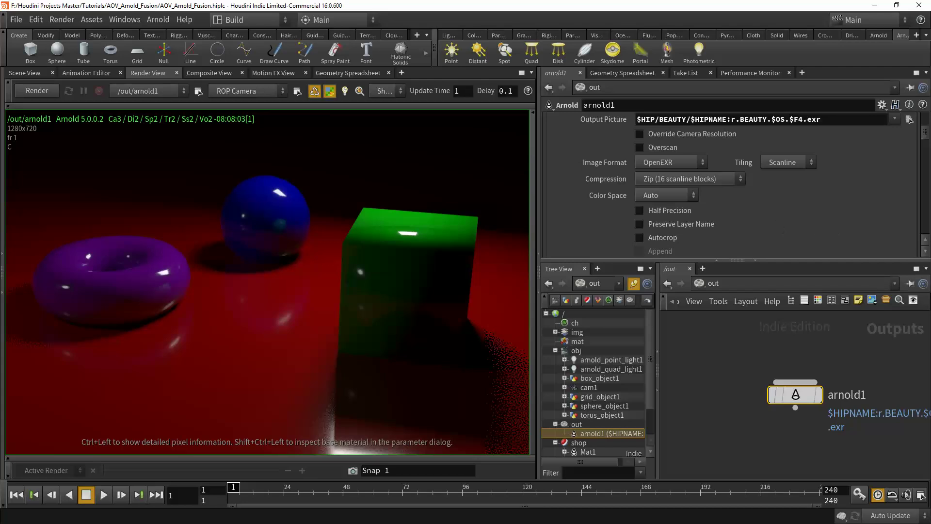
Switch to Fusion's empty Composition2 and bring the AOV_Arnold_Fusion folder window over it
{"action": "key", "text": "alt+Tab"}
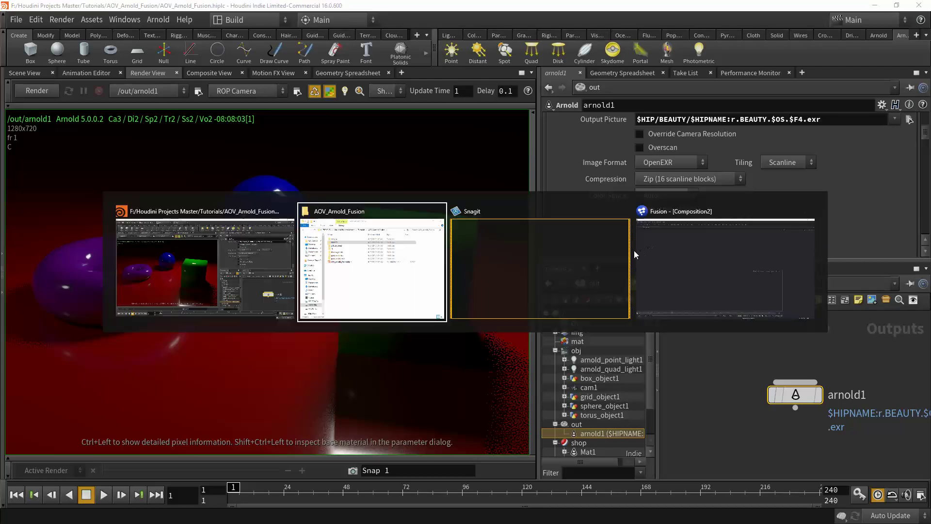
{"action": "left_click", "coordinate": [676, 260]}
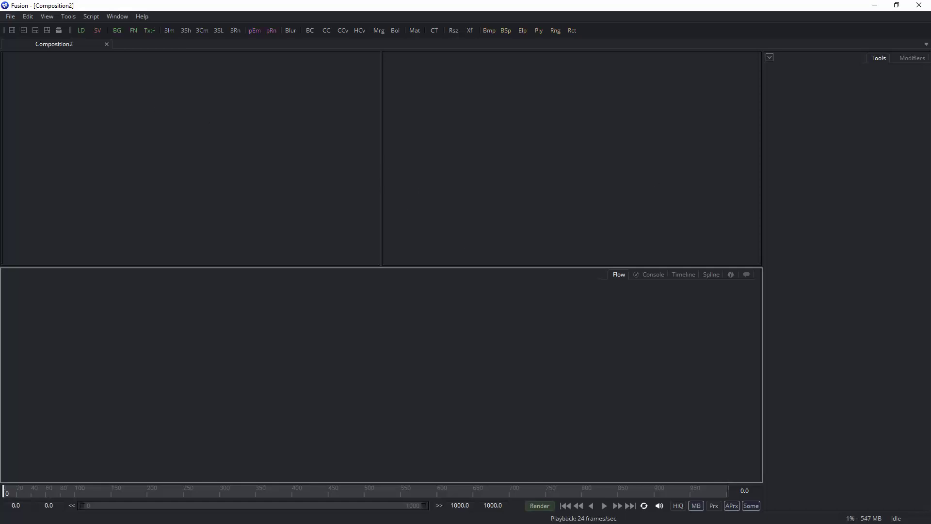
{"action": "left_click_drag", "start_coordinate": [930, 116], "coordinate": [482, 222]}
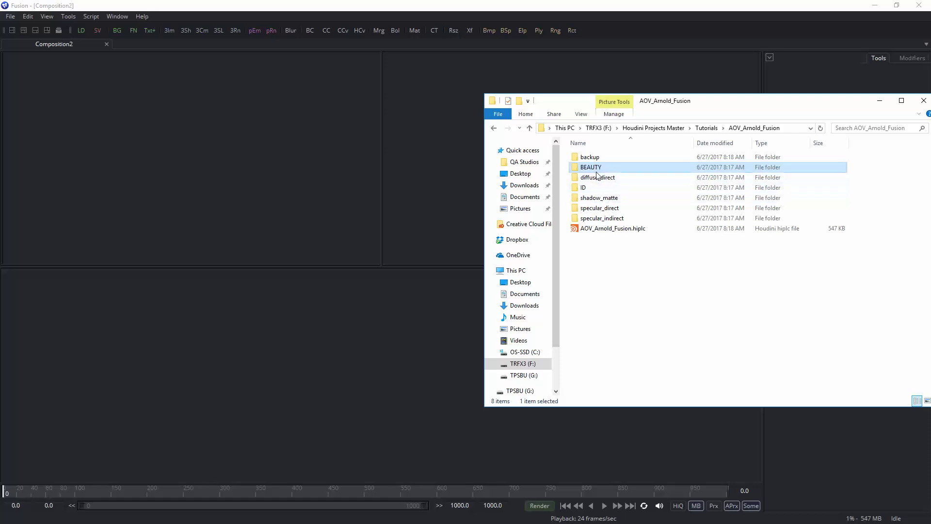
Import the BEAUTY, diffuse_direct, shadow_matte, specular_direct and specular_indirect folders together into the flow, and move the folder window out of the way
{"action": "left_click", "coordinate": [599, 190]}
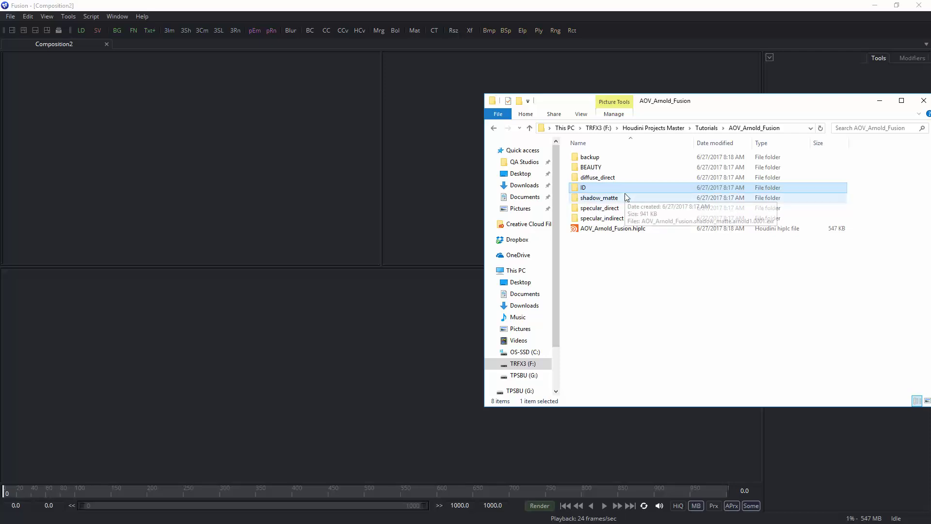
{"action": "left_click", "coordinate": [597, 167]}
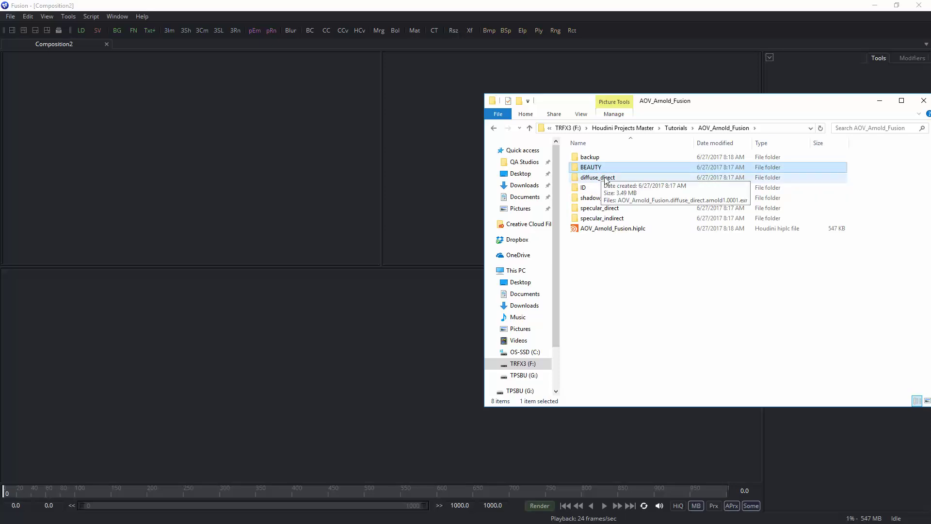
{"action": "left_click", "coordinate": [606, 178], "text": "ctrl"}
{"action": "left_click", "coordinate": [613, 199], "text": "ctrl"}
{"action": "left_click", "coordinate": [614, 209], "text": "ctrl"}
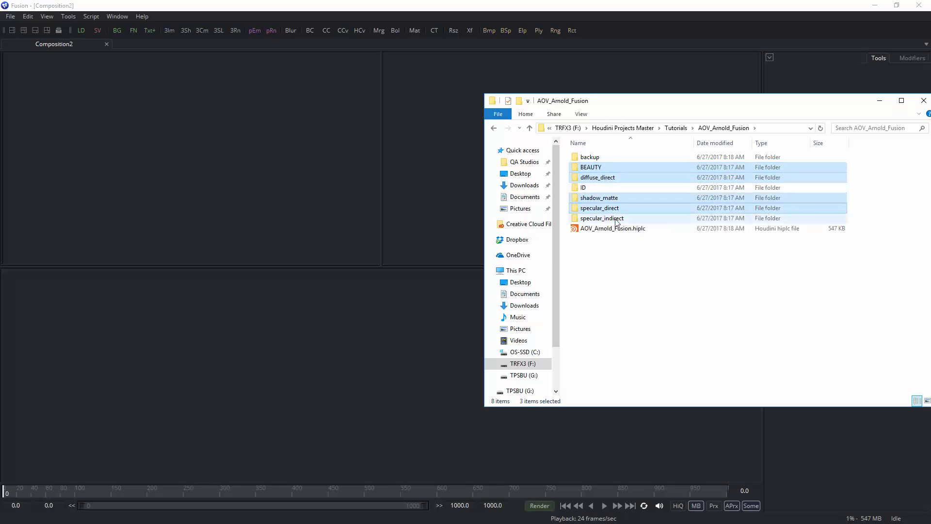
{"action": "left_click", "coordinate": [616, 219], "text": "ctrl"}
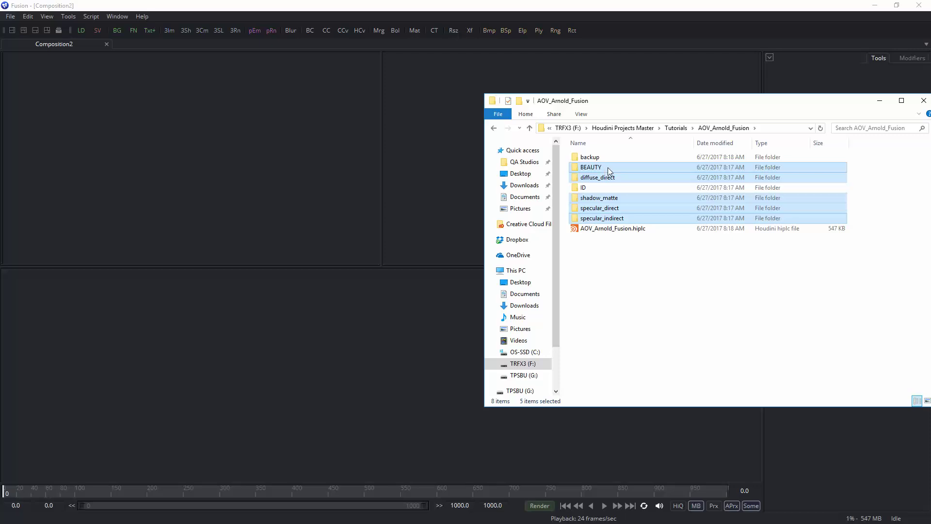
{"action": "left_click_drag", "start_coordinate": [607, 167], "coordinate": [222, 373]}
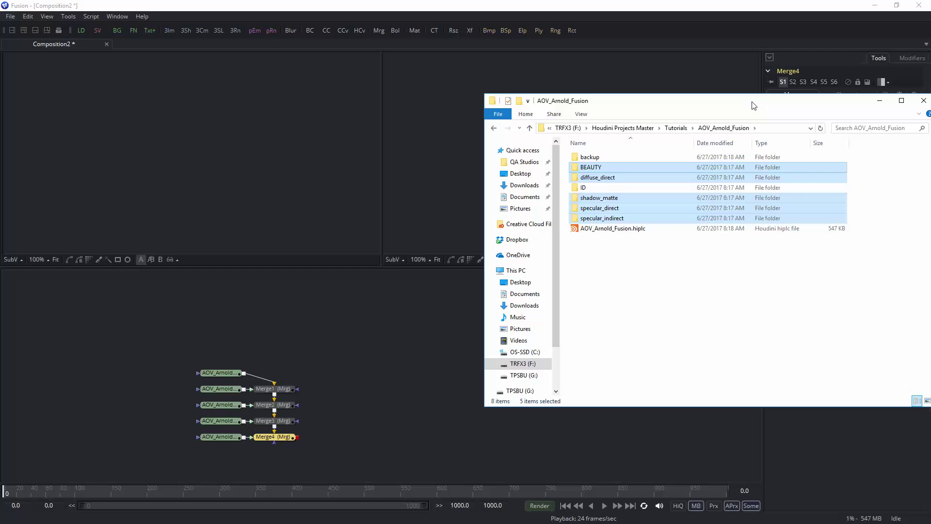
{"action": "left_click_drag", "start_coordinate": [754, 106], "coordinate": [930, 106]}
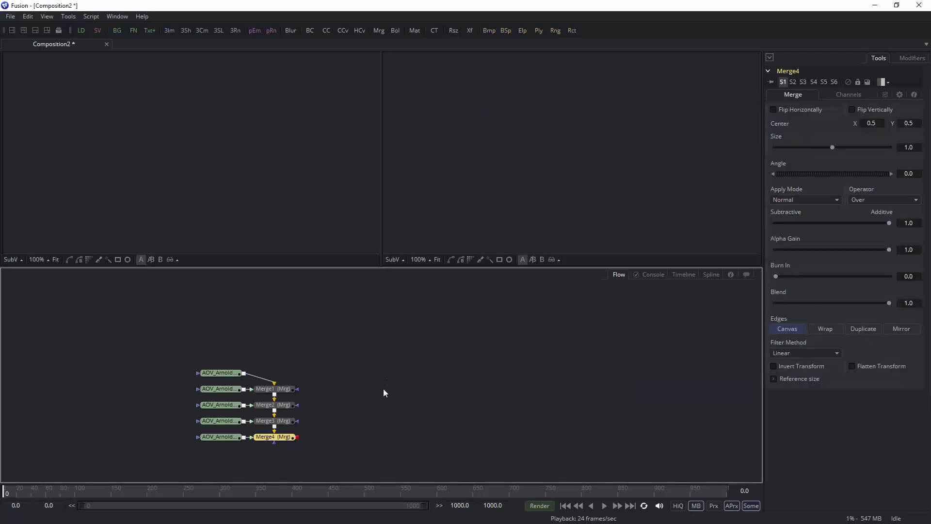
Delete the four automatically created Merge nodes, keeping only the five loaders in the flow
{"action": "middle_click_drag", "start_coordinate": [386, 392], "coordinate": [391, 339]}
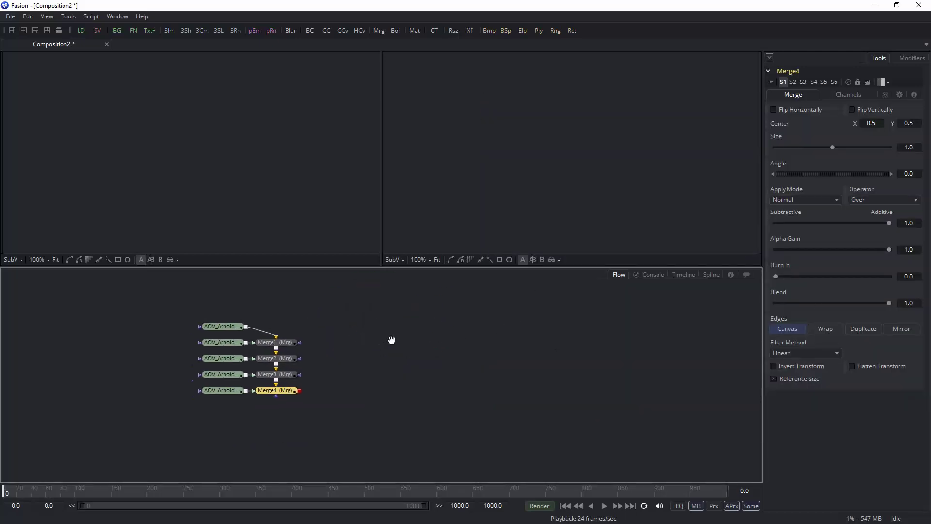
{"action": "left_click_drag", "start_coordinate": [299, 326], "coordinate": [265, 421]}
{"action": "key", "text": "Delete"}
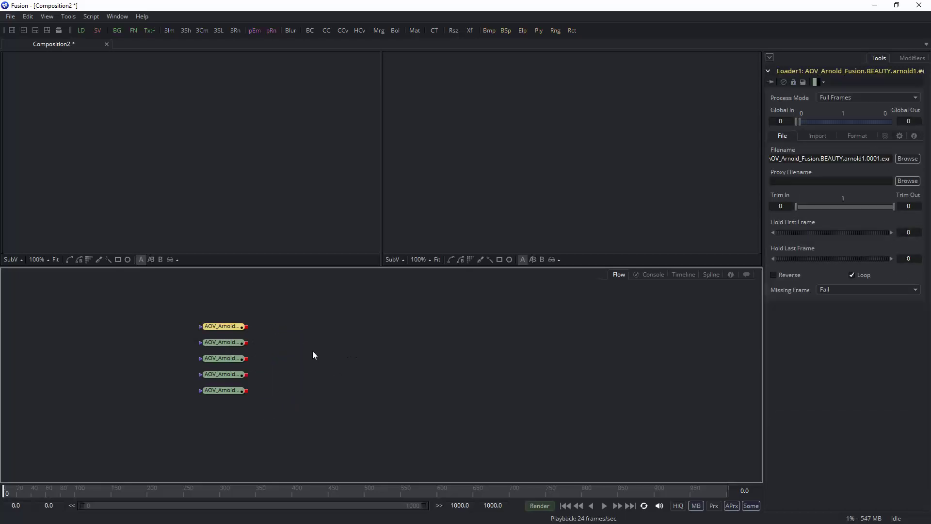
Show the BEAUTY loader in the first viewer and fit its image to the view
{"action": "left_click", "coordinate": [228, 326]}
{"action": "scroll", "coordinate": [280, 349], "scroll_direction": "up", "scroll_amount": 3}
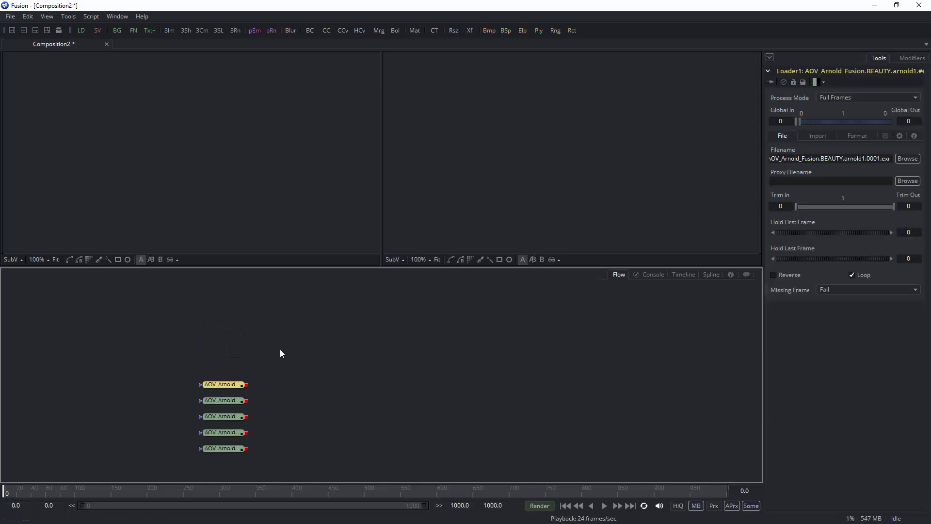
{"action": "scroll", "coordinate": [280, 350], "scroll_direction": "down", "scroll_amount": 2}
{"action": "scroll", "coordinate": [281, 350], "scroll_direction": "down", "scroll_amount": 1}
{"action": "left_click", "coordinate": [285, 344]}
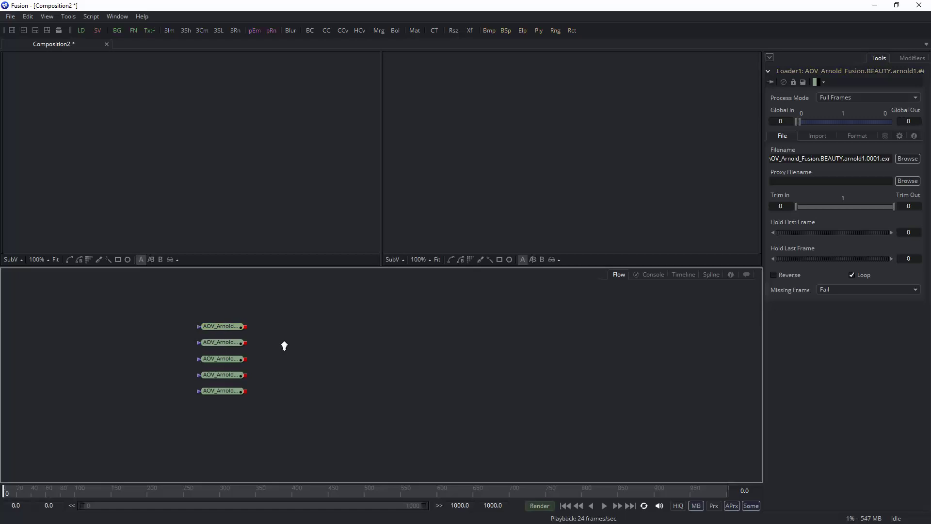
{"action": "middle_click_drag", "start_coordinate": [284, 345], "coordinate": [415, 334]}
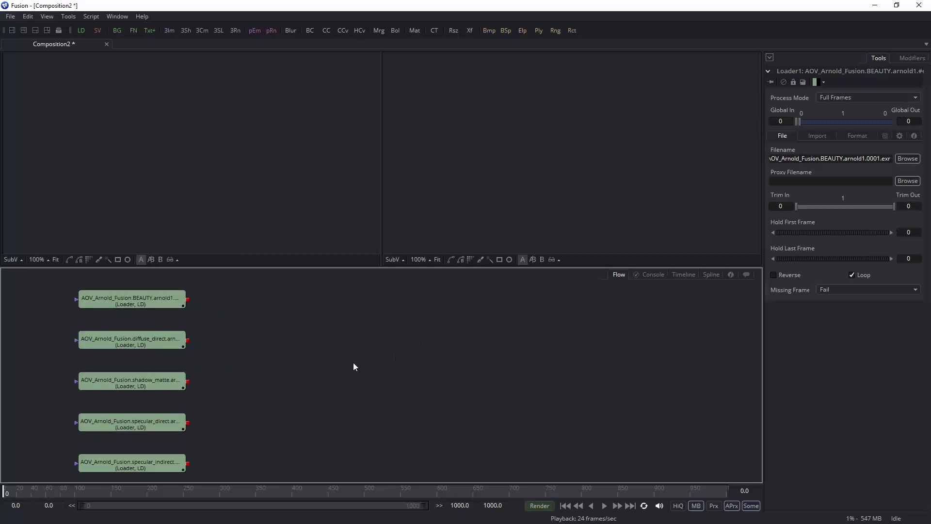
{"action": "left_click", "coordinate": [164, 295]}
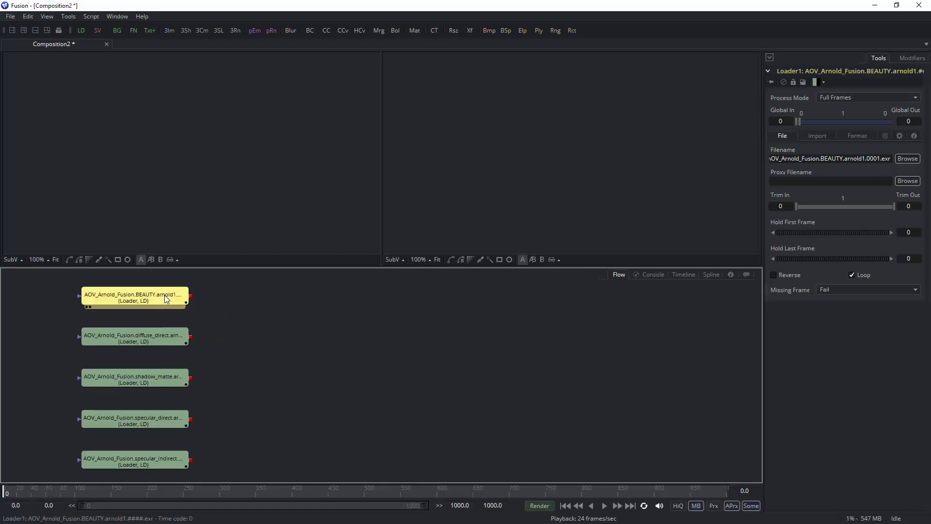
{"action": "key", "text": "1"}
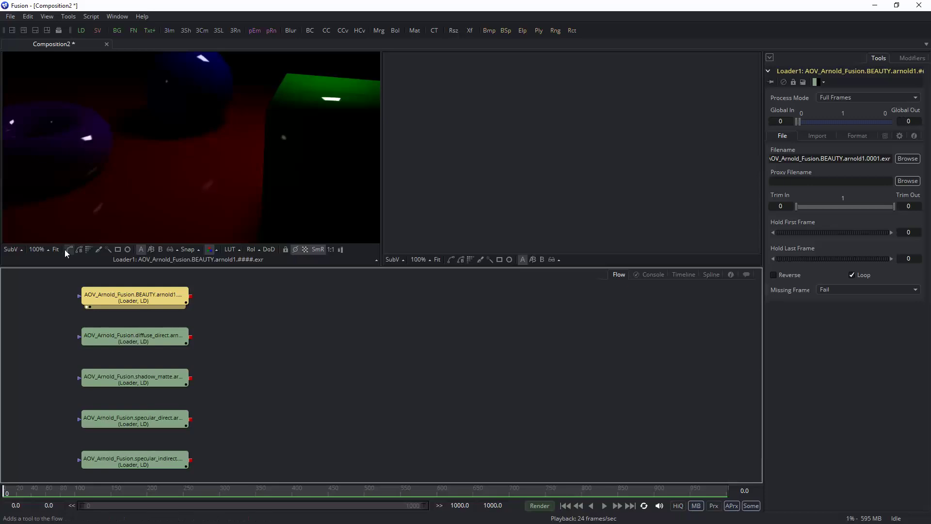
{"action": "left_click", "coordinate": [57, 249]}
View the diffuse_direct, shadow_matte, specular_direct and specular_indirect loaders one after another in the second viewer, fitted to the view
{"action": "left_click", "coordinate": [144, 340]}
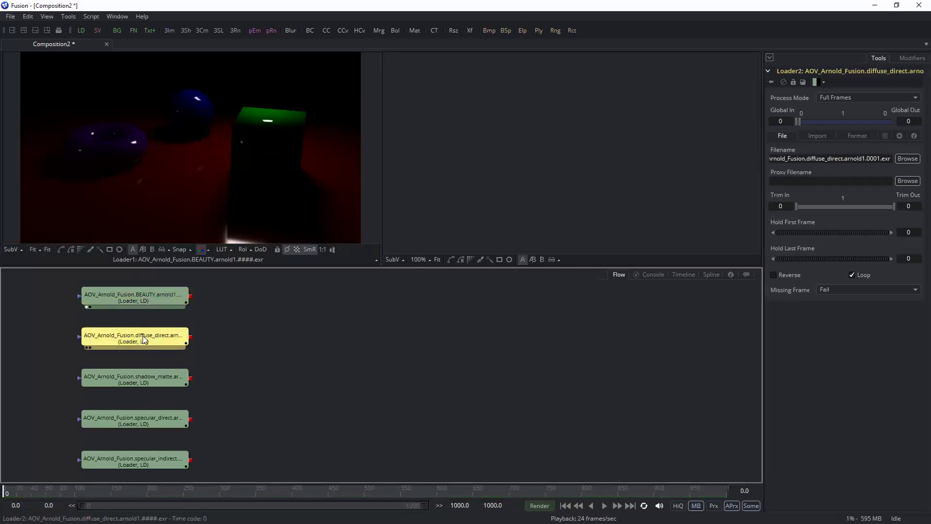
{"action": "key", "text": "2"}
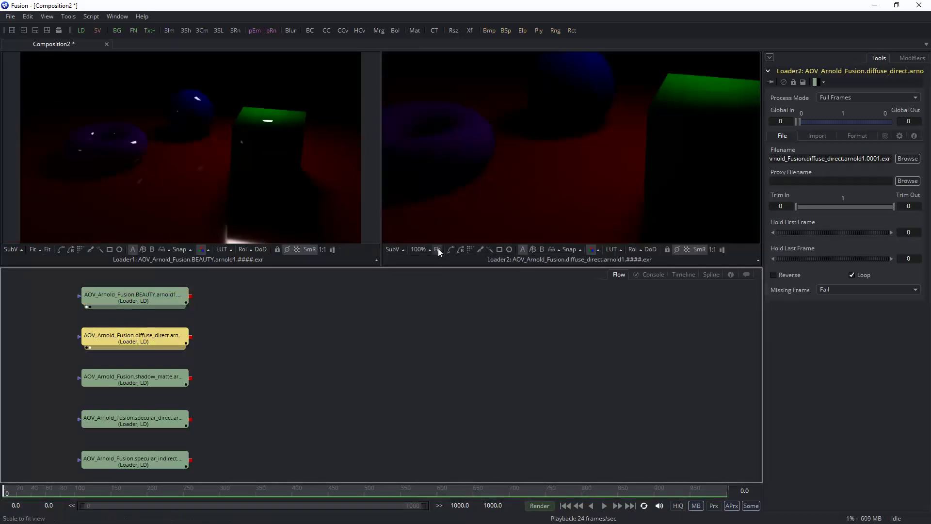
{"action": "left_click", "coordinate": [438, 249]}
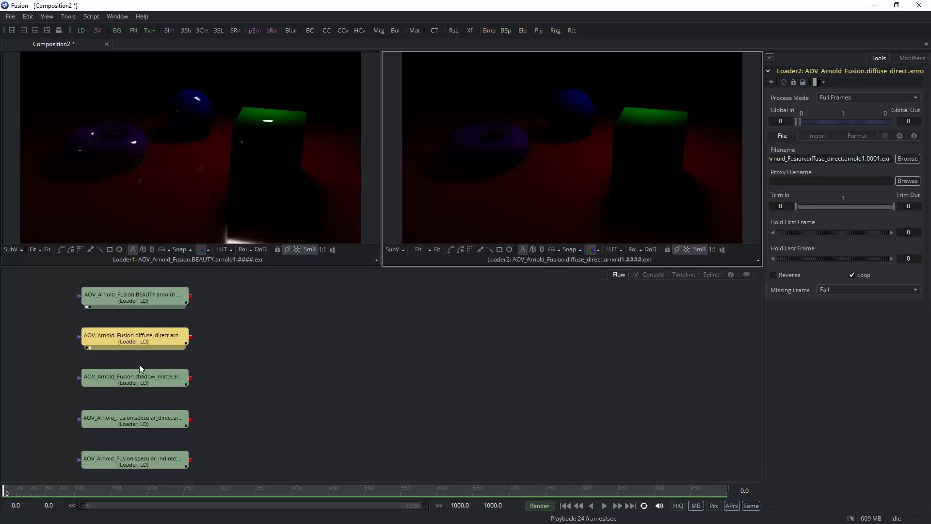
{"action": "left_click", "coordinate": [140, 377]}
{"action": "key", "text": "2"}
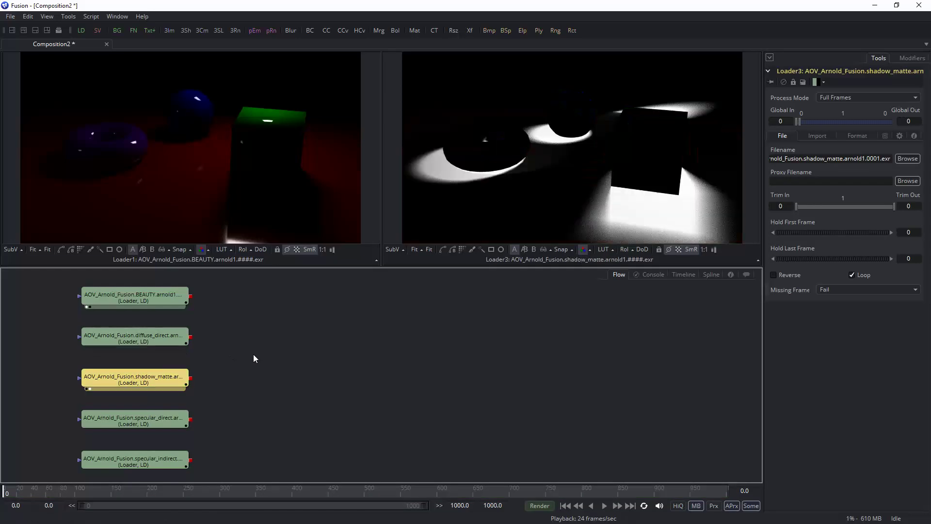
{"action": "left_click", "coordinate": [137, 421]}
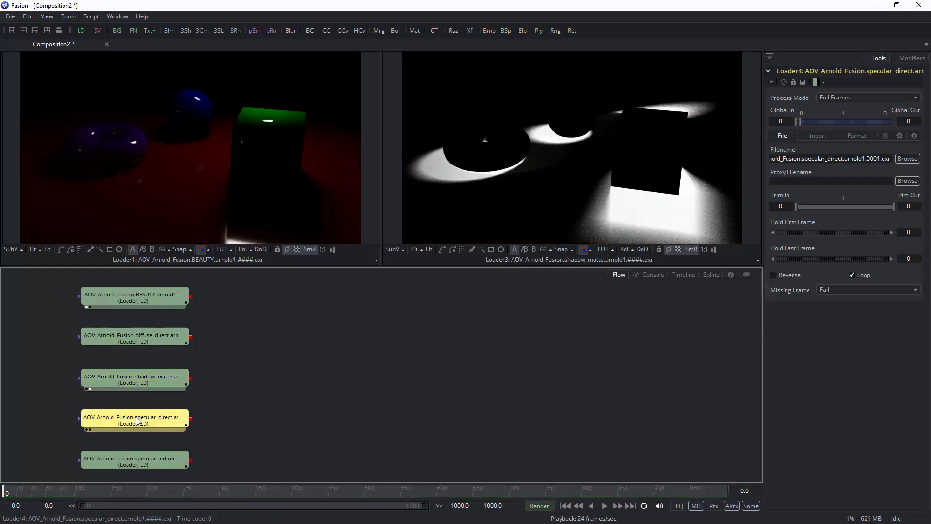
{"action": "key", "text": "2"}
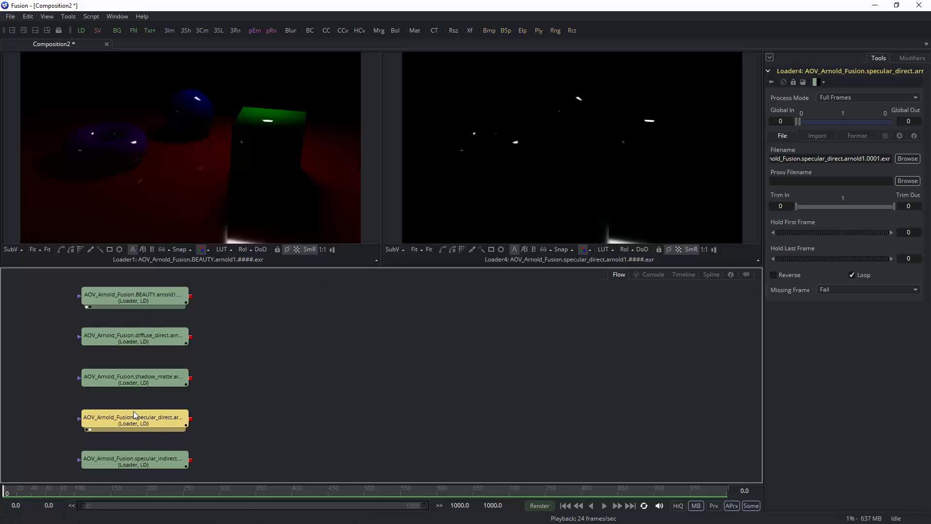
{"action": "left_click", "coordinate": [154, 457]}
{"action": "key", "text": "2"}
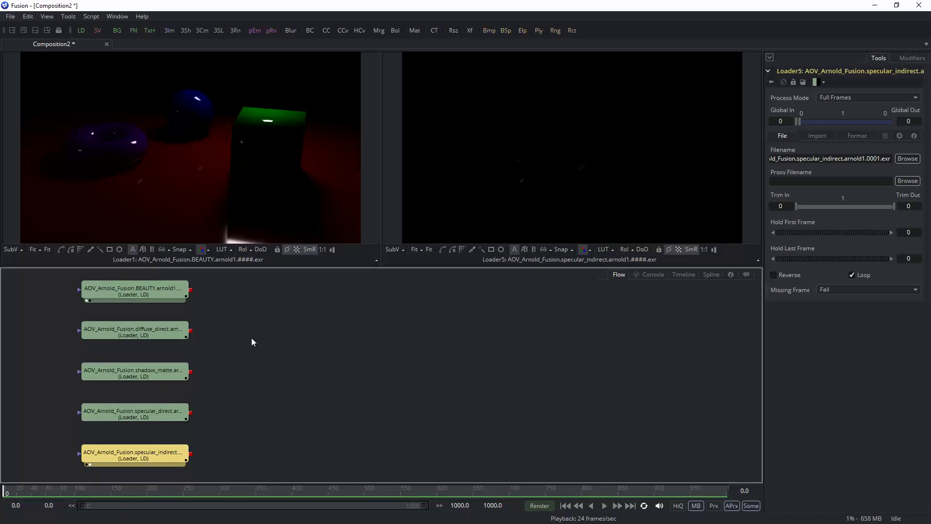
Add a Gamut tool connected after the BEAUTY loader
{"action": "left_click", "coordinate": [163, 290]}
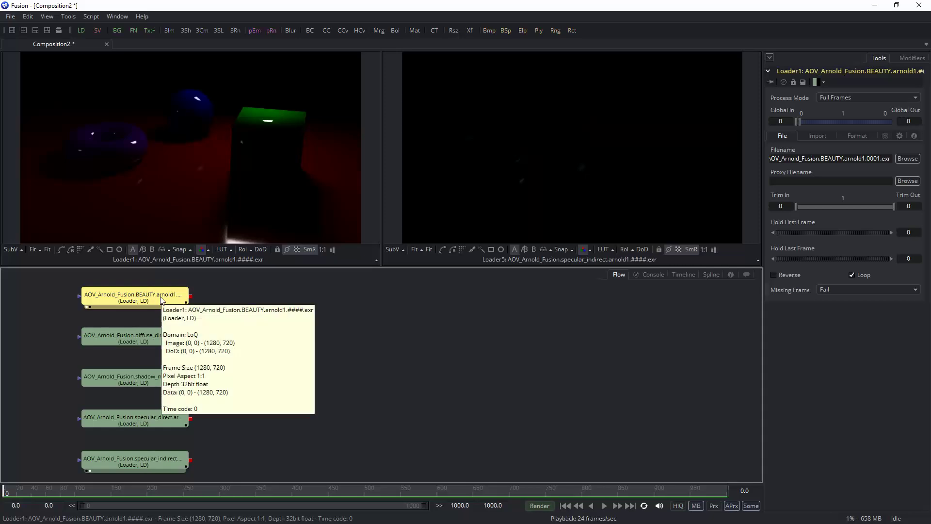
{"action": "key", "text": "ctrl+space"}
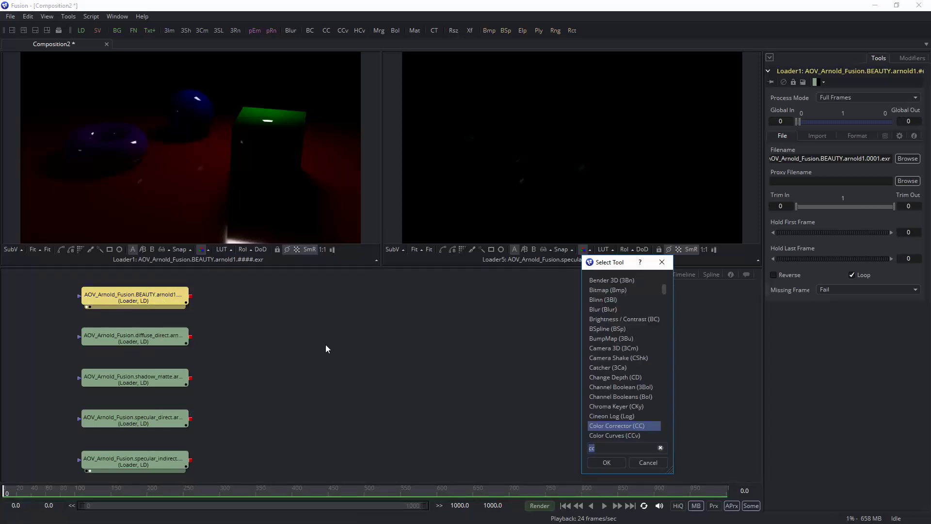
{"action": "type", "text": "gamu"}
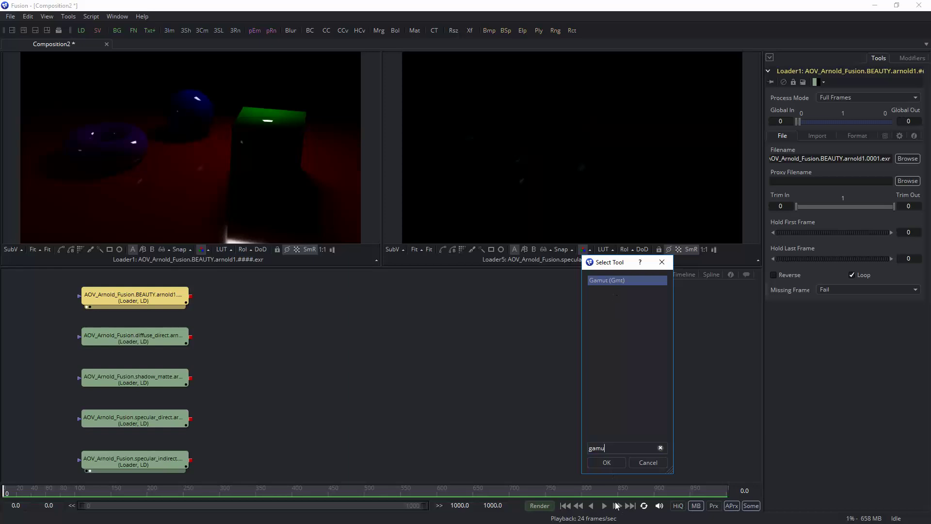
{"action": "left_click", "coordinate": [607, 463]}
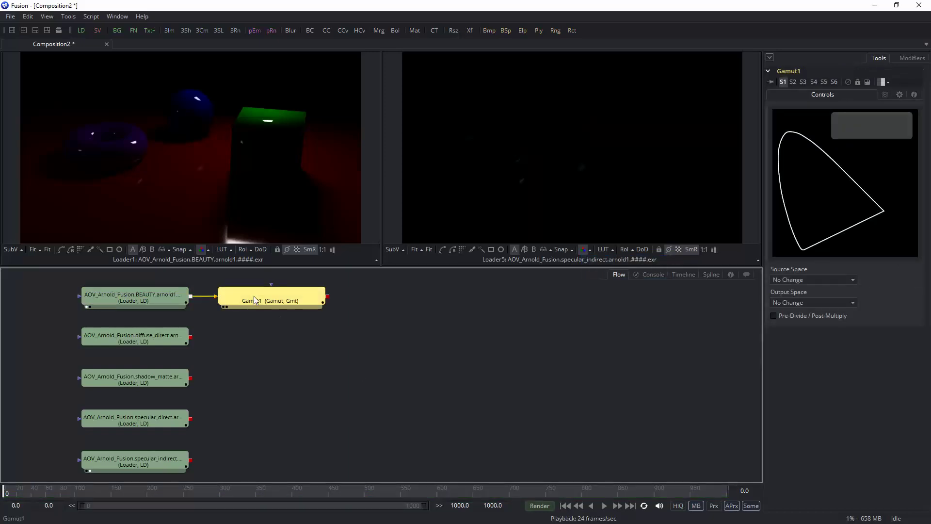
Set the Gamut tool's output space to Custom with a gamma of 2.2 and show it in the second viewer
{"action": "left_click", "coordinate": [805, 303]}
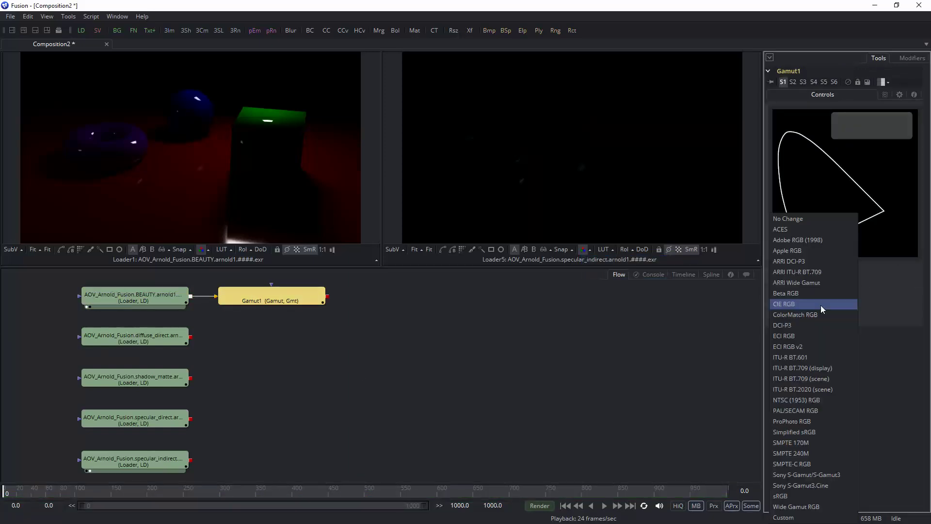
{"action": "left_click", "coordinate": [784, 518]}
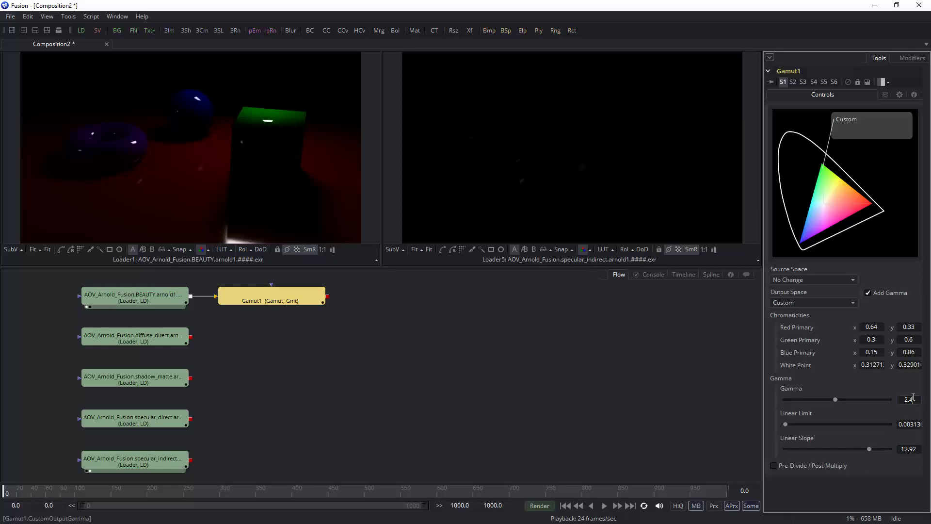
{"action": "type", "text": "2.2"}
{"action": "key", "text": "Tab"}
{"action": "left_click", "coordinate": [259, 301]}
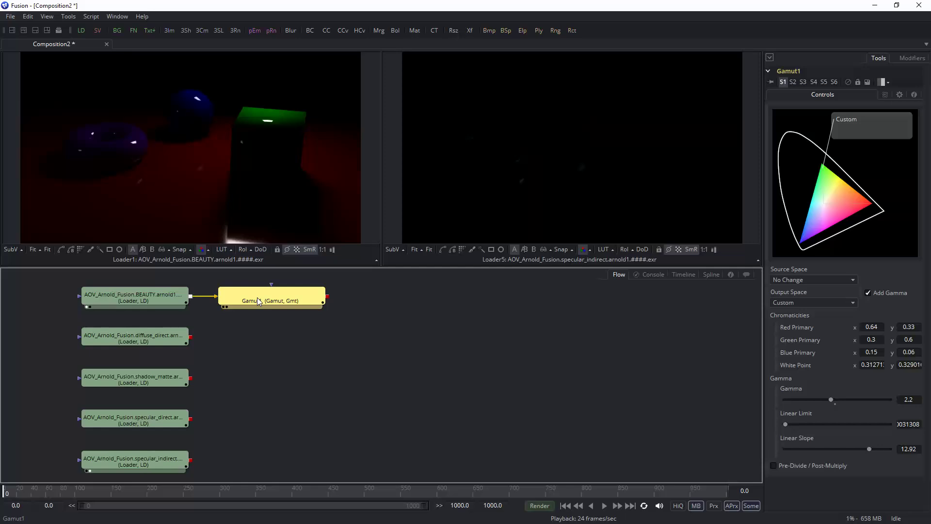
{"action": "key", "text": "2"}
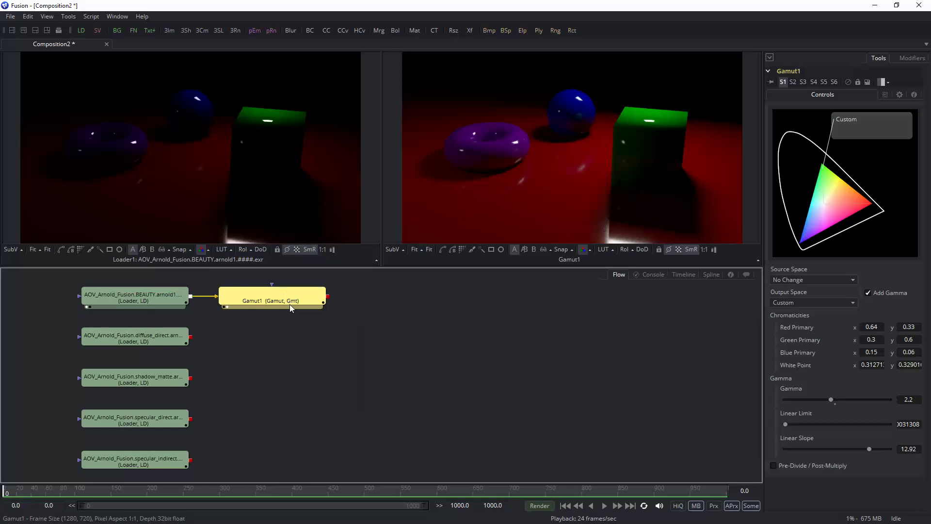
Examine the BEAUTY loader's viewer channel choices and its OpenEXR channel assignments, including the sources offered for Object ID
{"action": "left_click", "coordinate": [150, 297]}
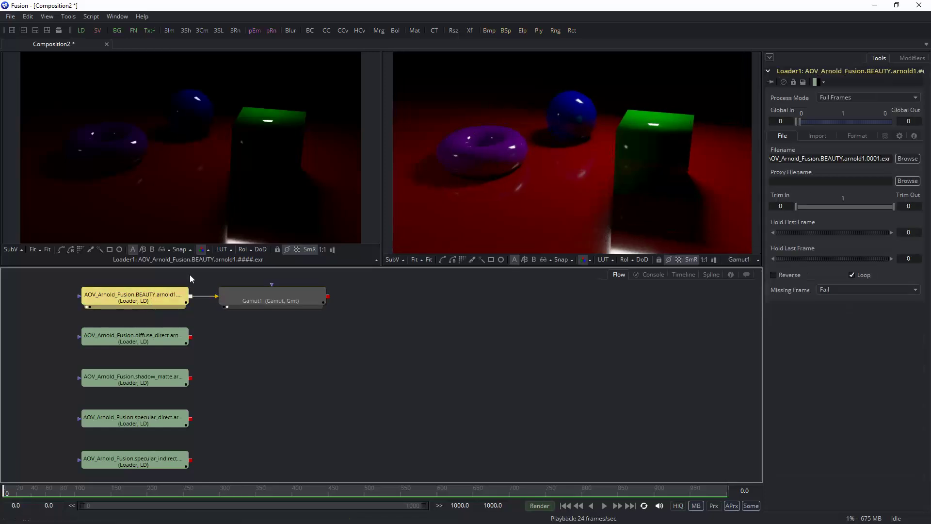
{"action": "left_click", "coordinate": [208, 251]}
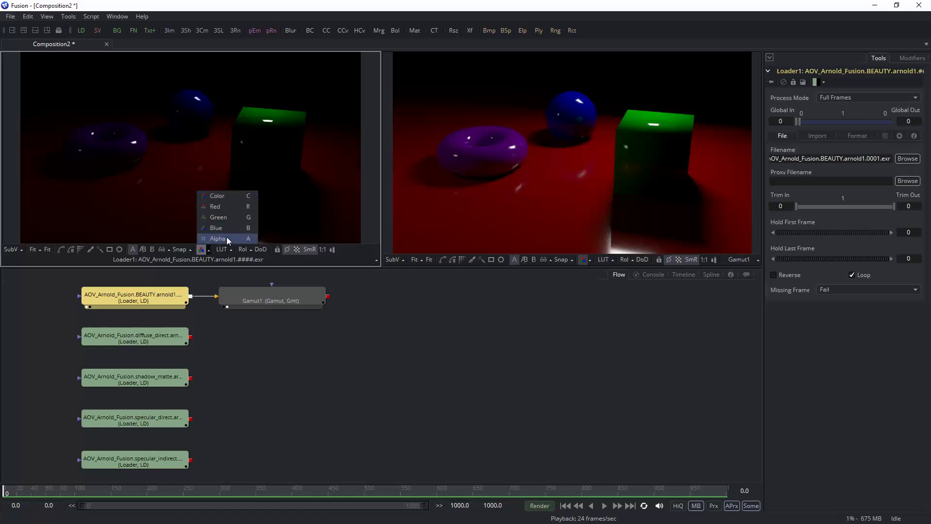
{"action": "left_click", "coordinate": [221, 344]}
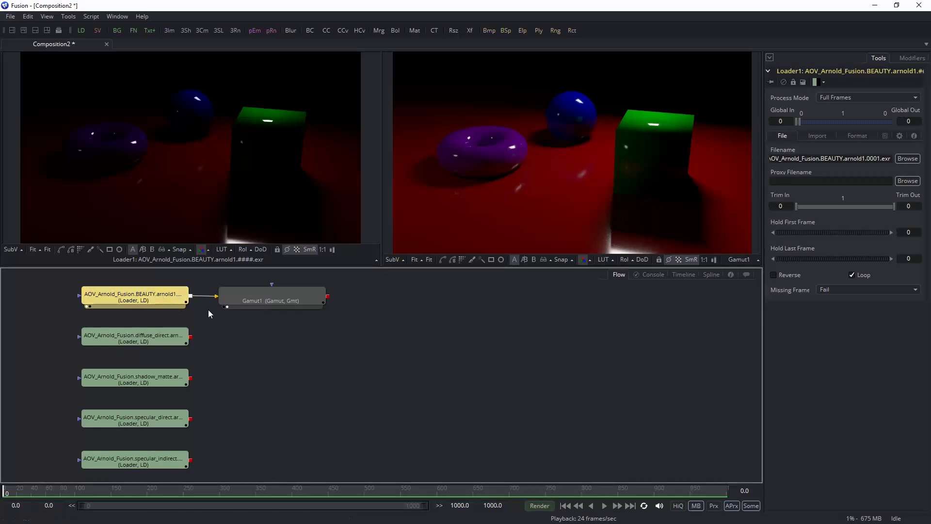
{"action": "left_click", "coordinate": [857, 135]}
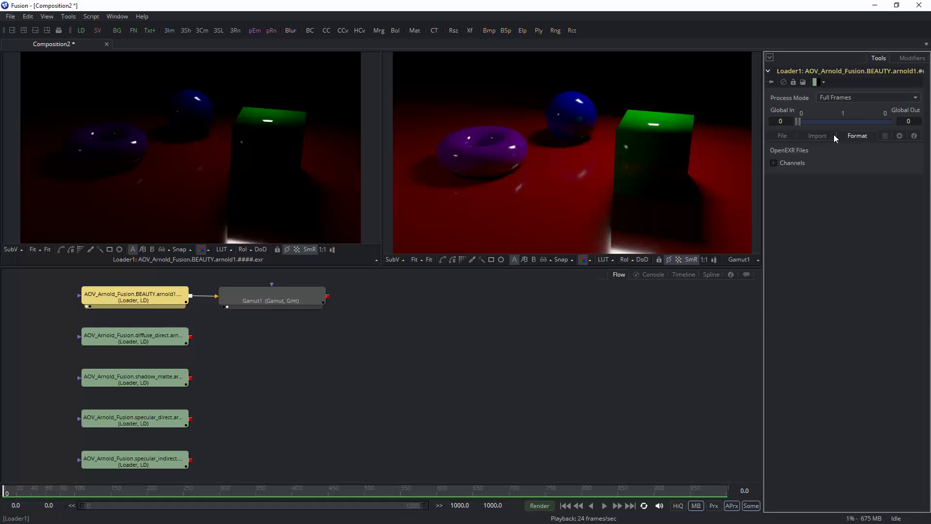
{"action": "left_click", "coordinate": [773, 163]}
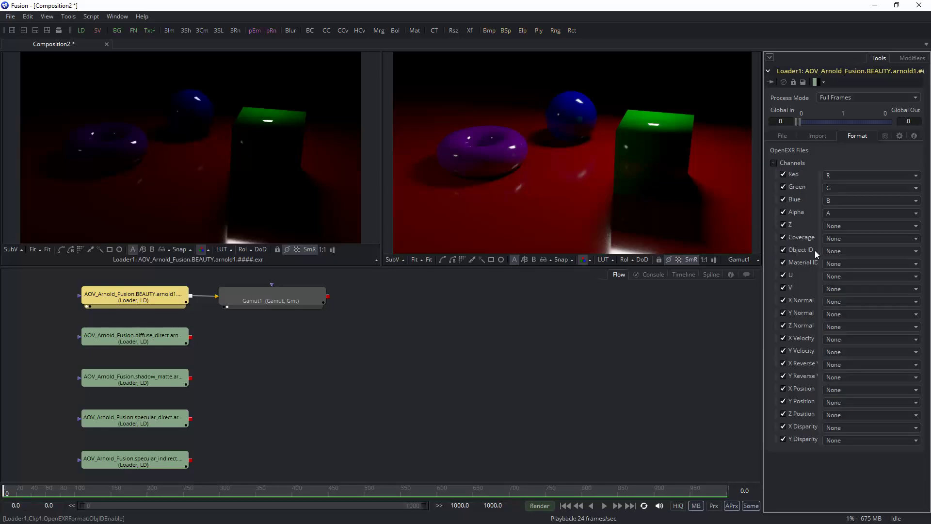
{"action": "left_click", "coordinate": [848, 250]}
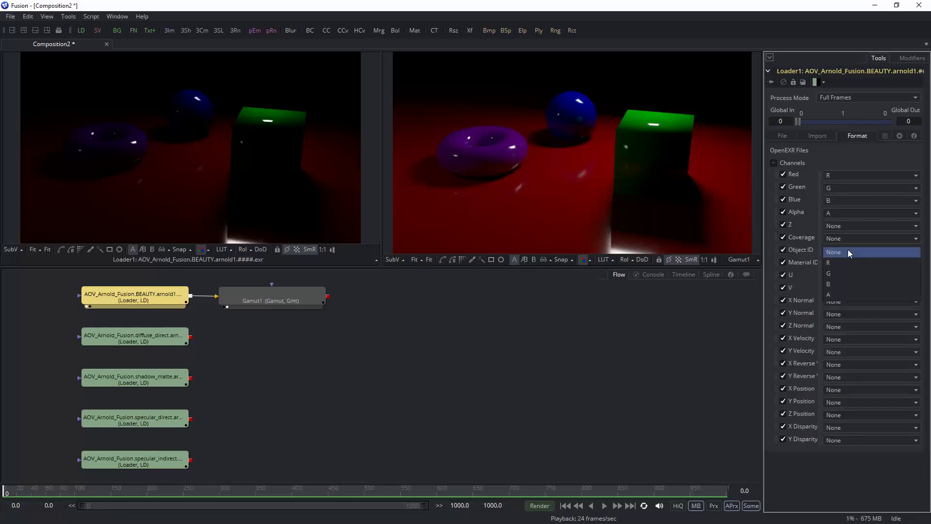
{"action": "left_click", "coordinate": [793, 246]}
{"action": "left_click", "coordinate": [784, 249]}
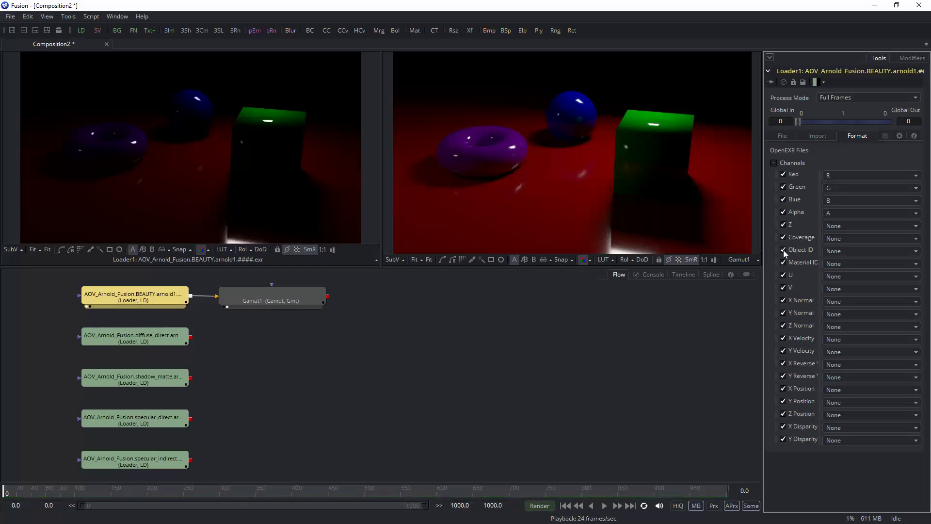
{"action": "left_click", "coordinate": [846, 251]}
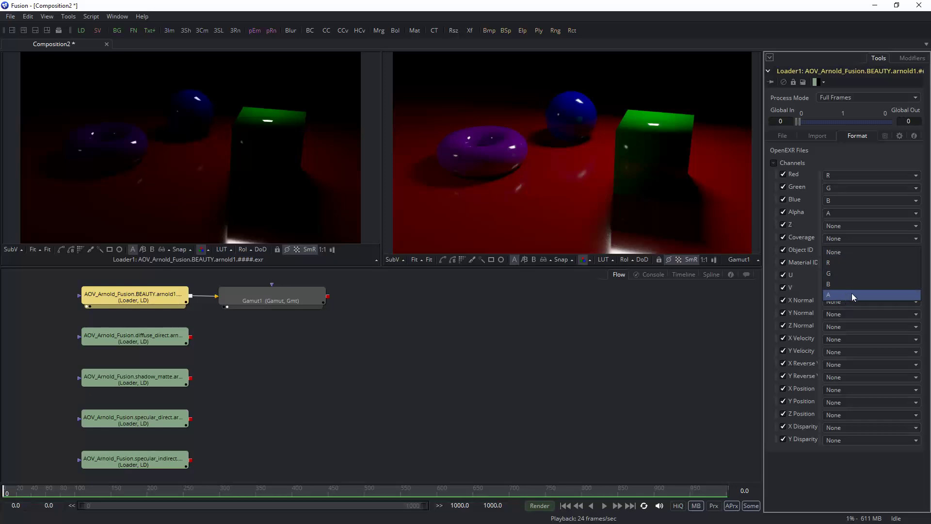
{"action": "left_click", "coordinate": [675, 334]}
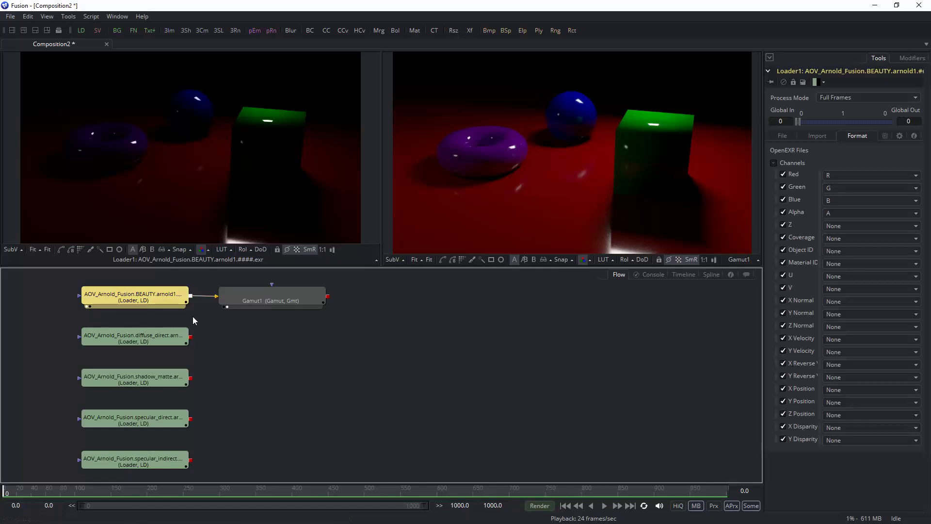
Move the Gamut node below the BEAUTY loader's row and import the ID EXR as a separate loader in an empty area of the flow
{"action": "left_click_drag", "start_coordinate": [301, 296], "coordinate": [315, 331]}
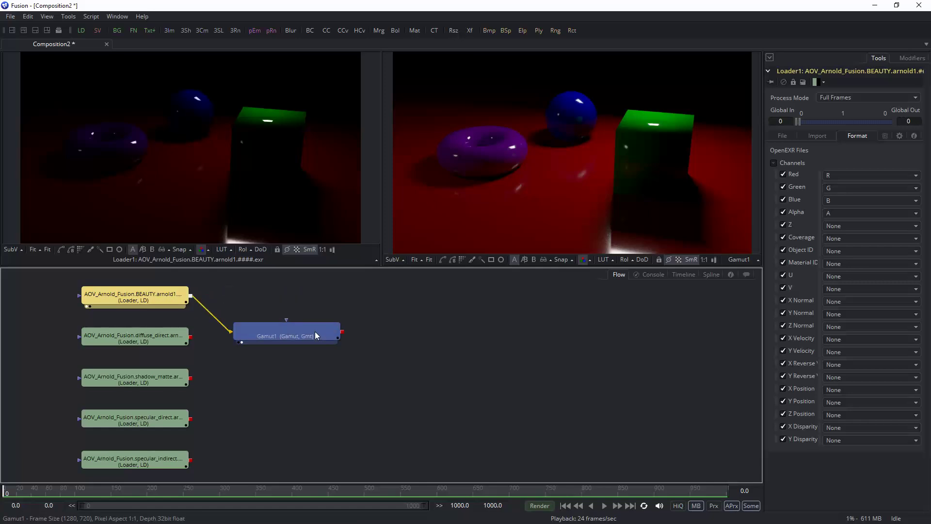
{"action": "left_click", "coordinate": [419, 310]}
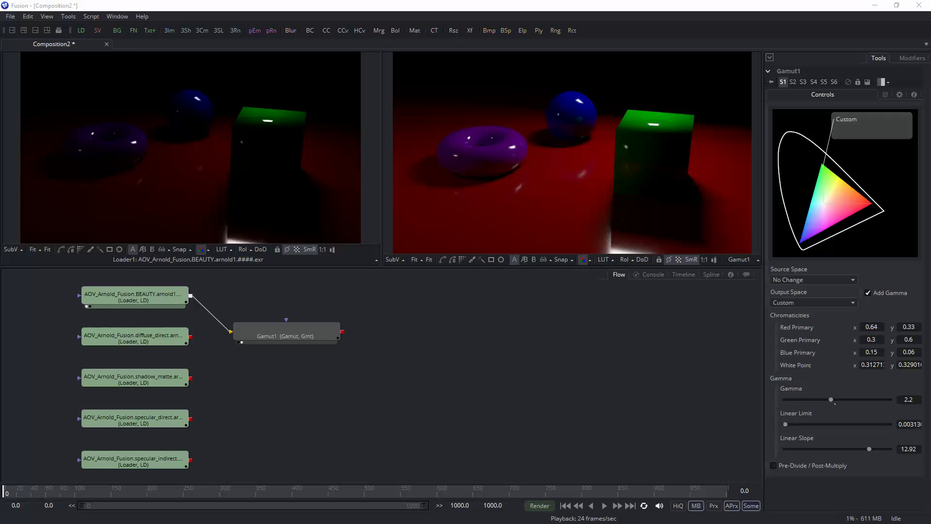
{"action": "left_click_drag", "start_coordinate": [310, 340], "coordinate": [468, 312]}
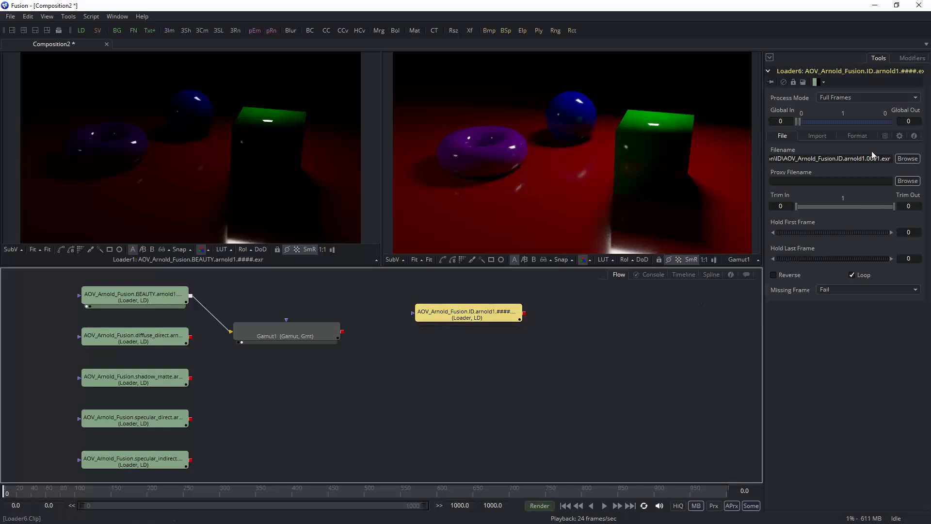
Examine the ID loader's OpenEXR channel assignments, including the sources offered for Object ID
{"action": "left_click", "coordinate": [858, 135]}
{"action": "left_click", "coordinate": [774, 163]}
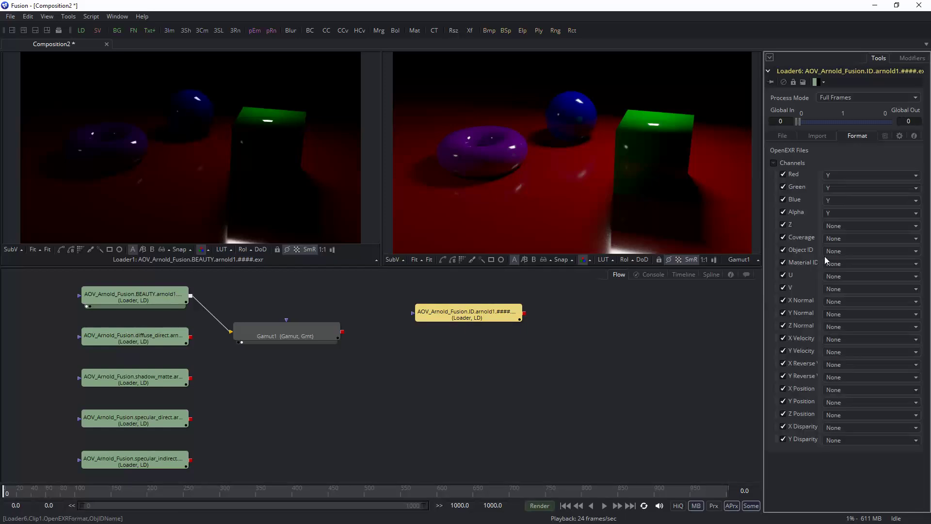
{"action": "left_click", "coordinate": [851, 263]}
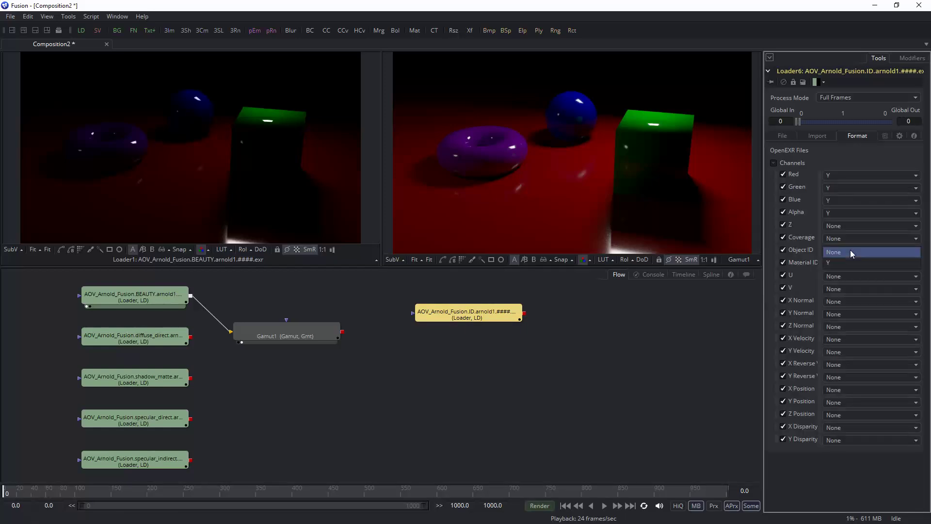
{"action": "left_click", "coordinate": [545, 408]}
Delete the separate ID loader from the flow
{"action": "left_click", "coordinate": [527, 301]}
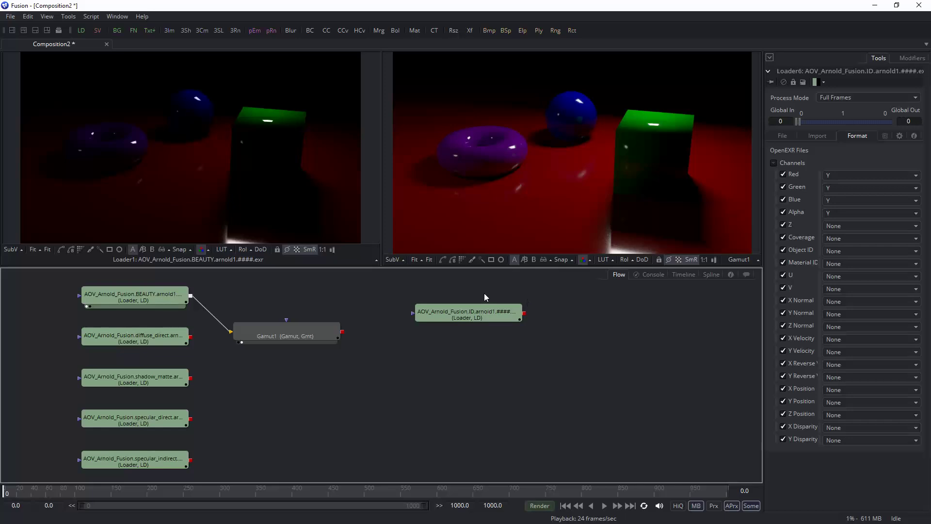
{"action": "left_click_drag", "start_coordinate": [484, 293], "coordinate": [465, 351]}
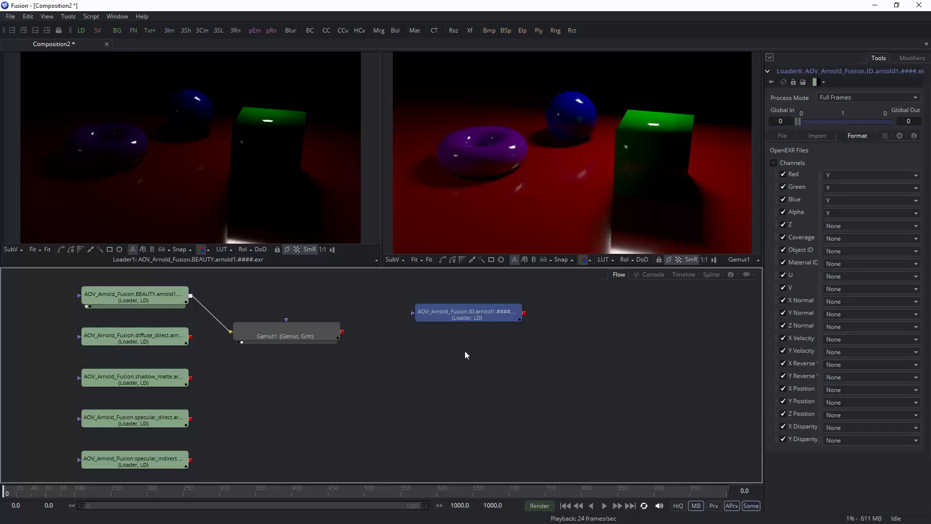
{"action": "key", "text": "Delete"}
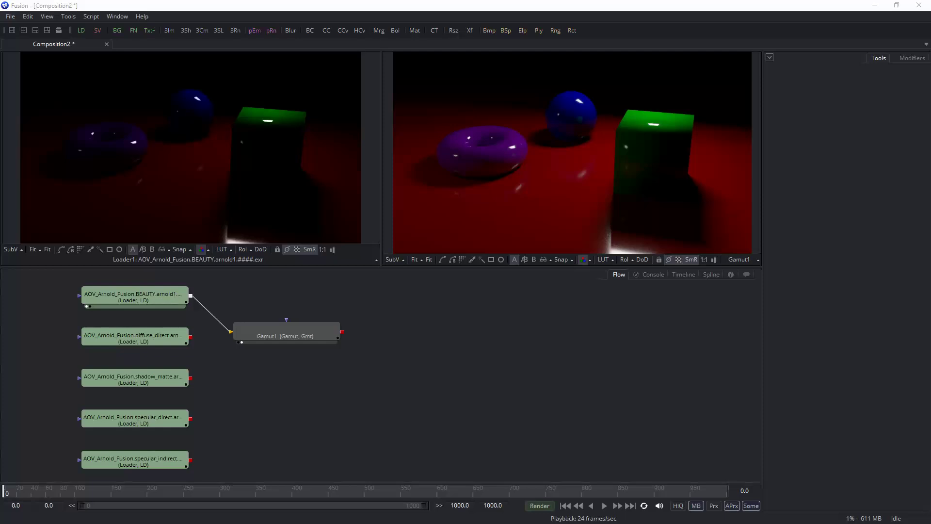
Import the ID EXR again as a separate loader, show it in the first viewer and check its alpha channel
{"action": "left_click_drag", "start_coordinate": [447, 338], "coordinate": [442, 341]}
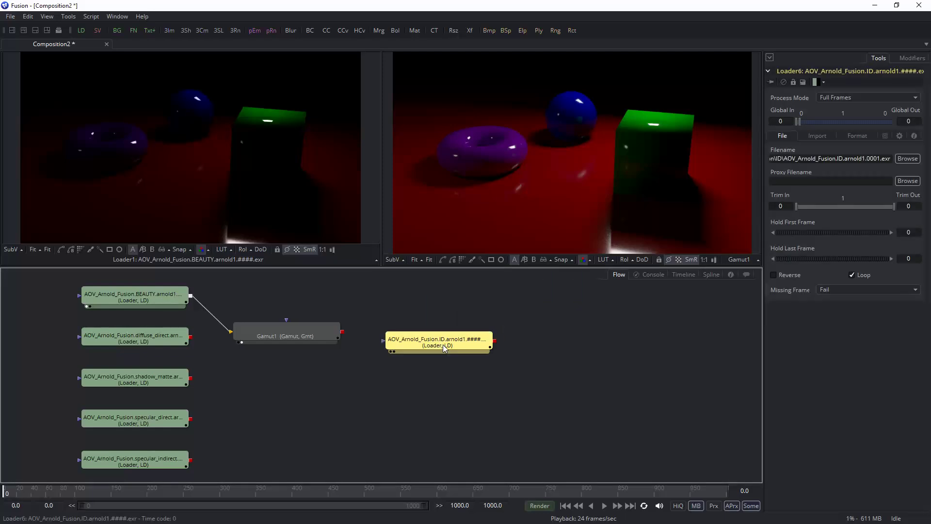
{"action": "key", "text": "1"}
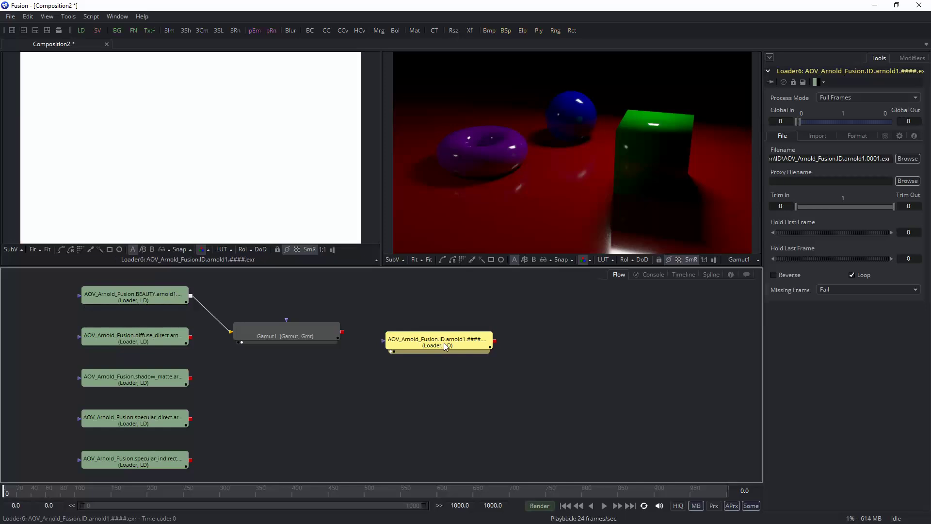
{"action": "left_click", "coordinate": [208, 250]}
{"action": "left_click", "coordinate": [226, 239]}
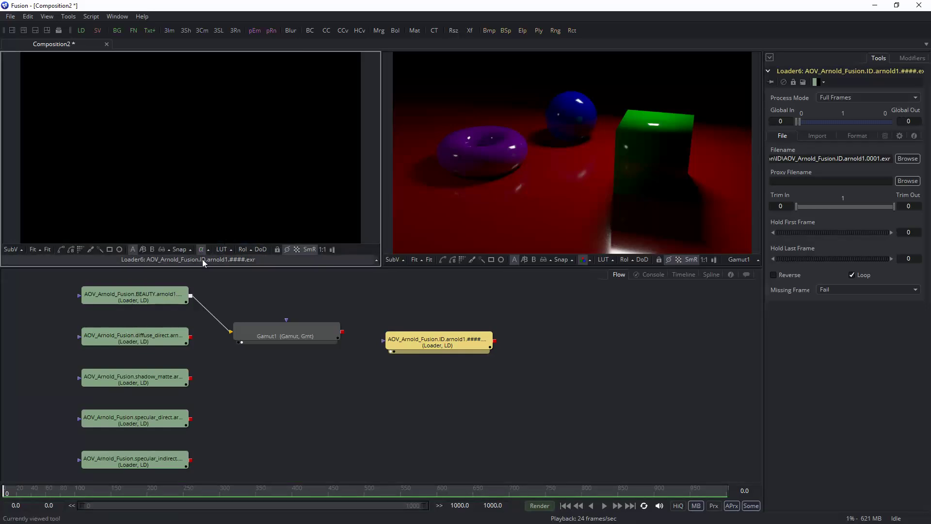
{"action": "left_click", "coordinate": [208, 250]}
{"action": "left_click", "coordinate": [224, 196]}
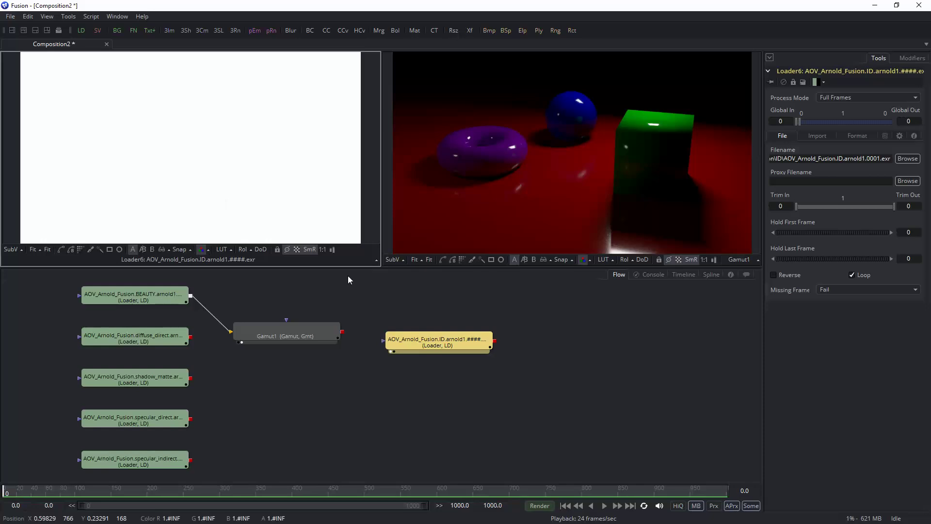
Examine which sources the re-imported ID loader offers for Object ID in its OpenEXR channels
{"action": "left_click", "coordinate": [857, 135]}
{"action": "left_click", "coordinate": [774, 163]}
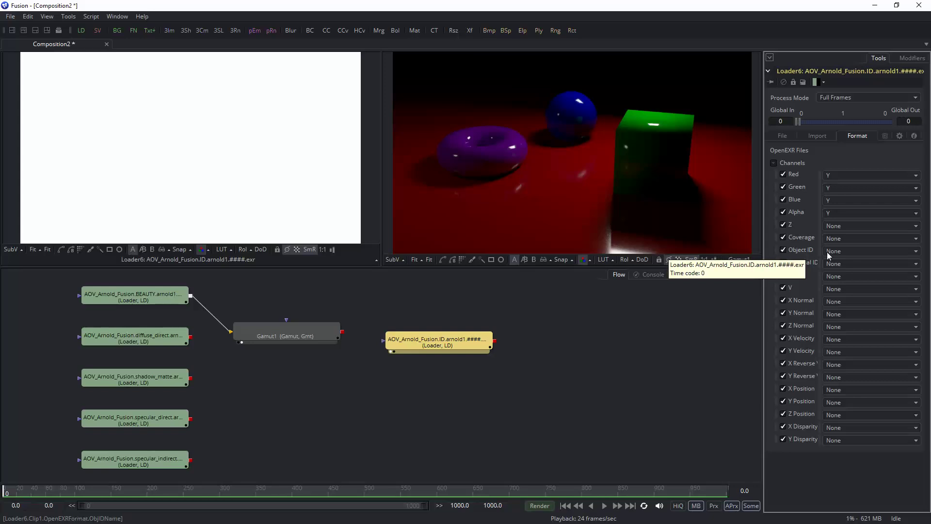
{"action": "left_click", "coordinate": [846, 251]}
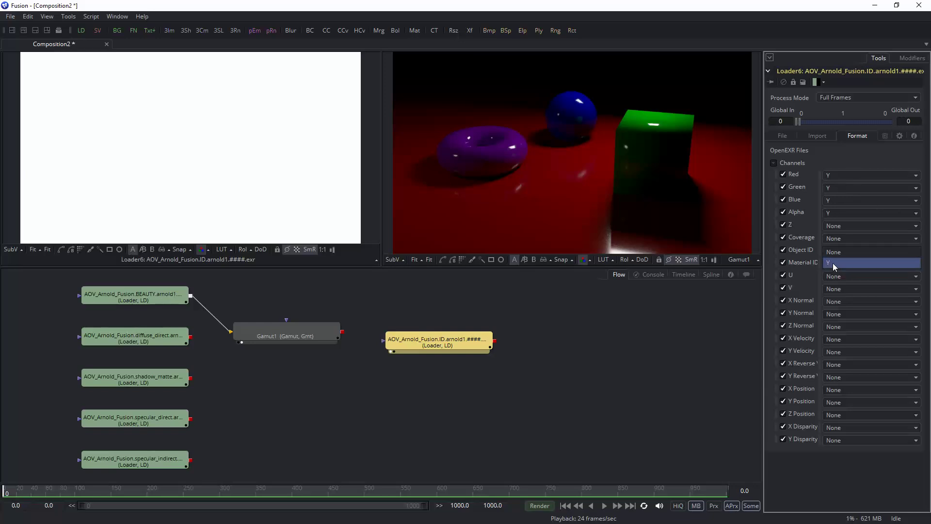
{"action": "left_click", "coordinate": [512, 342]}
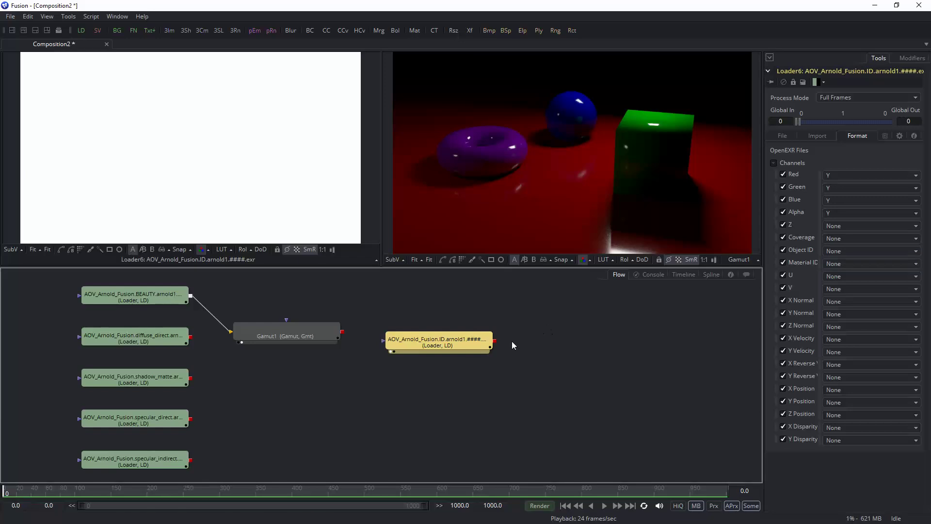
Delete the re-imported ID loader and move the Gamut node level with the BEAUTY loader
{"action": "key", "text": "Delete"}
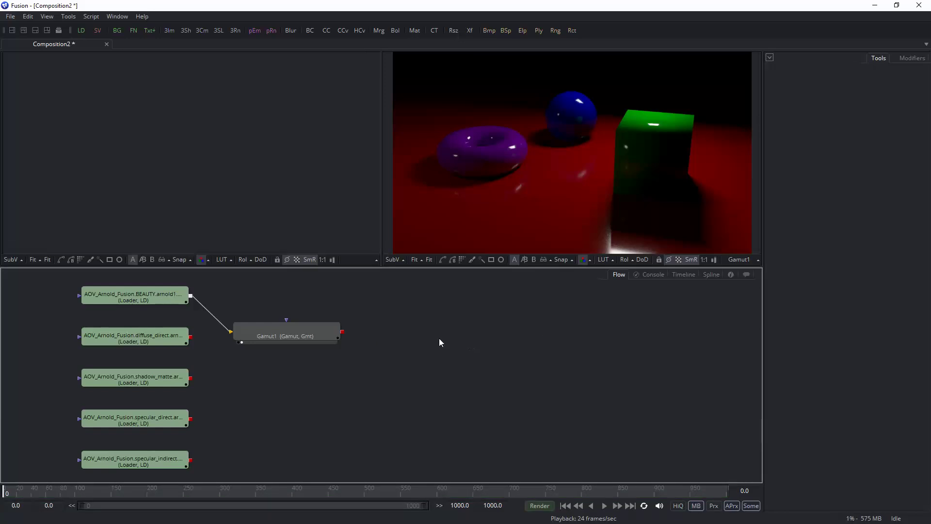
{"action": "left_click_drag", "start_coordinate": [316, 341], "coordinate": [302, 304]}
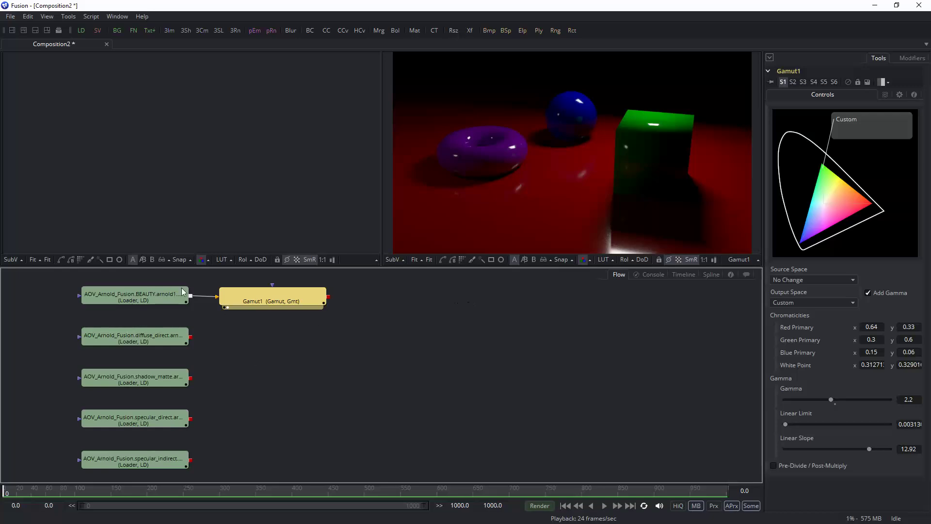
{"action": "left_click", "coordinate": [416, 380]}
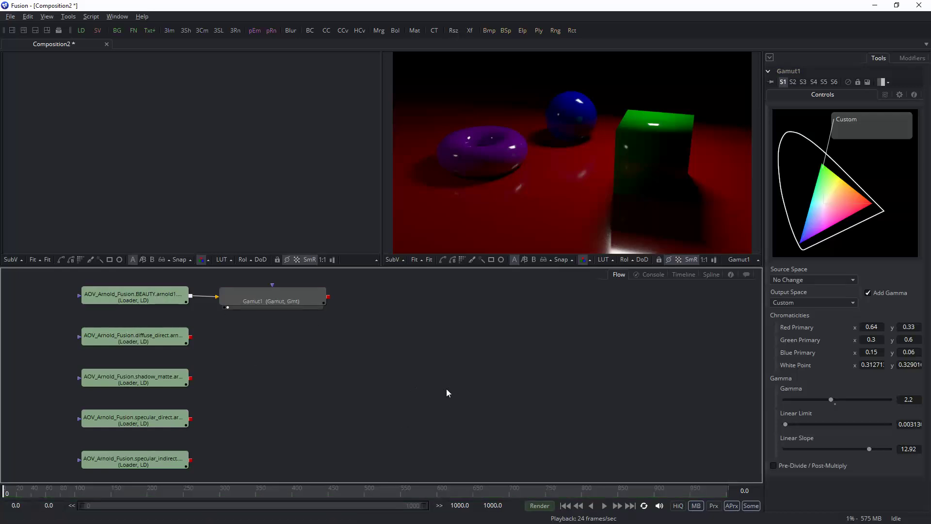
Switch to Houdini, open the arnold1 render node's parameters in a floating window and turn off Separate File for the ID AOV
{"action": "key", "text": "alt+Tab"}
{"action": "key", "text": "alt+Tab"}
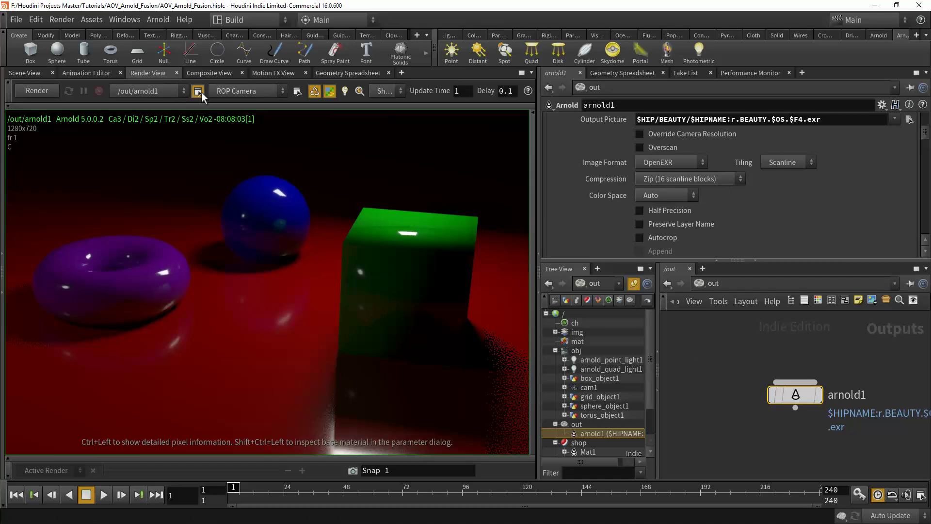
{"action": "left_click", "coordinate": [199, 90]}
{"action": "scroll", "coordinate": [482, 186], "scroll_direction": "up", "scroll_amount": 3}
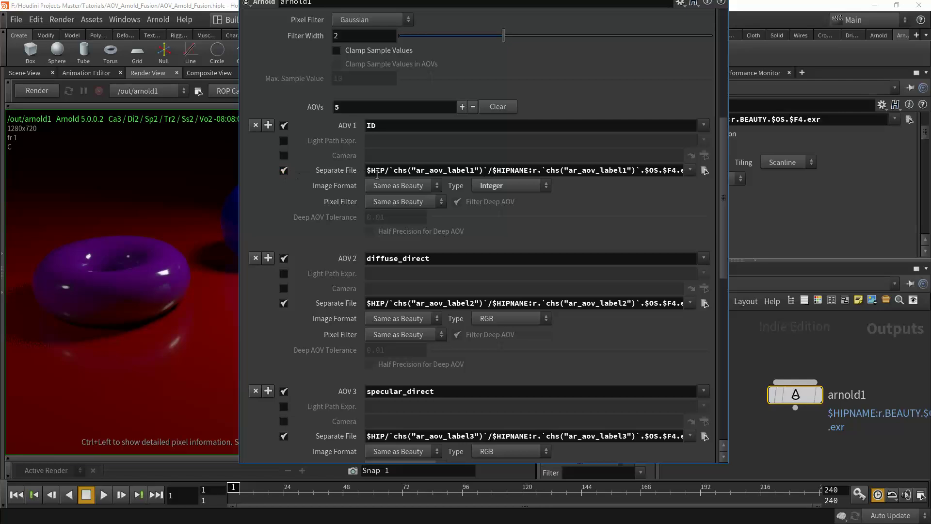
{"action": "left_click", "coordinate": [285, 170]}
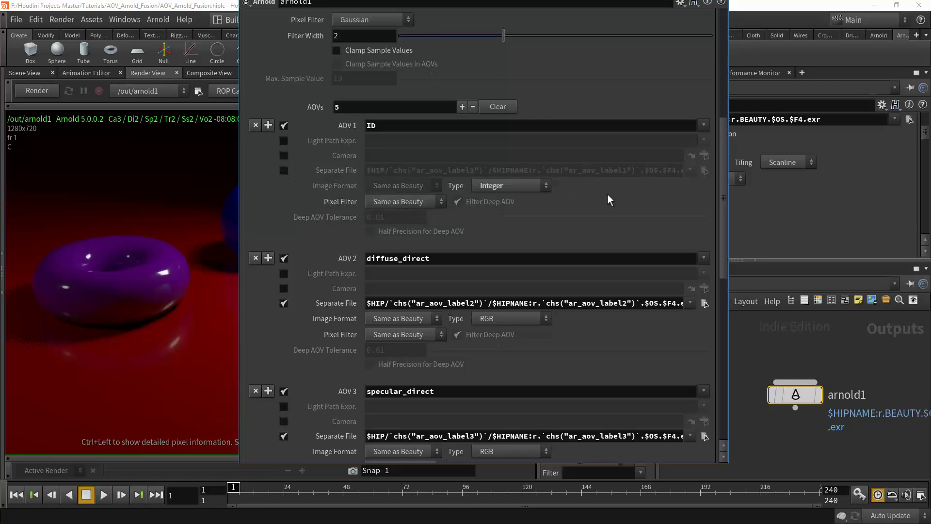
Review arnold1's output settings and check the rendered EXR in the project's BEAUTY folder
{"action": "left_click_drag", "start_coordinate": [721, 205], "coordinate": [735, 112]}
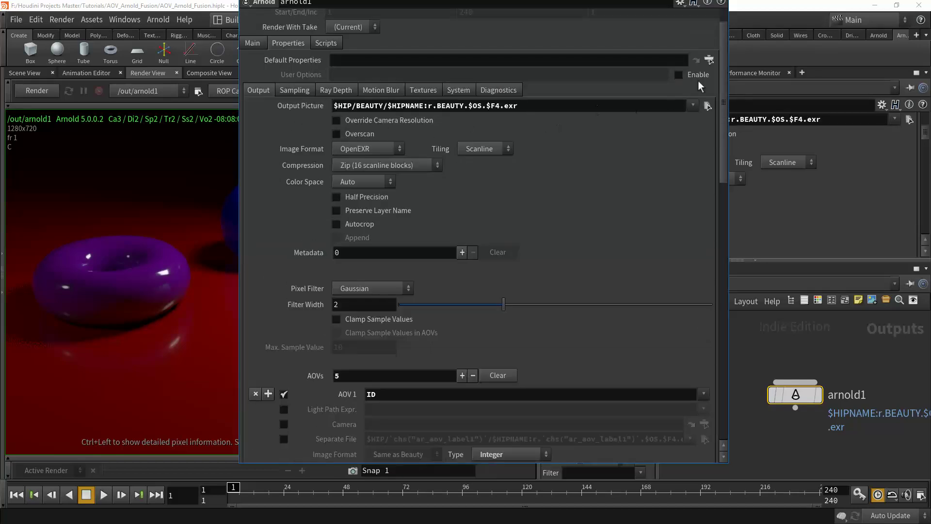
{"action": "left_click_drag", "start_coordinate": [730, 181], "coordinate": [731, 152]}
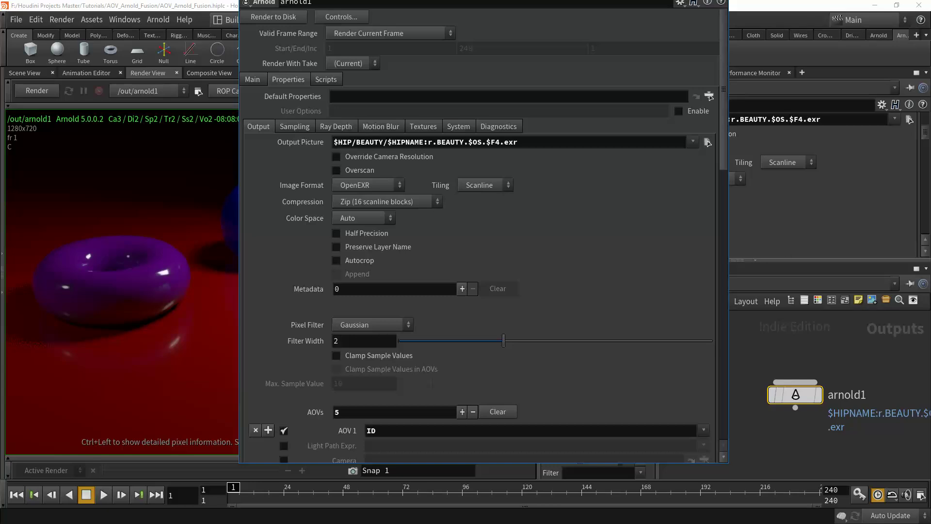
{"action": "left_click_drag", "start_coordinate": [930, 114], "coordinate": [606, 101]}
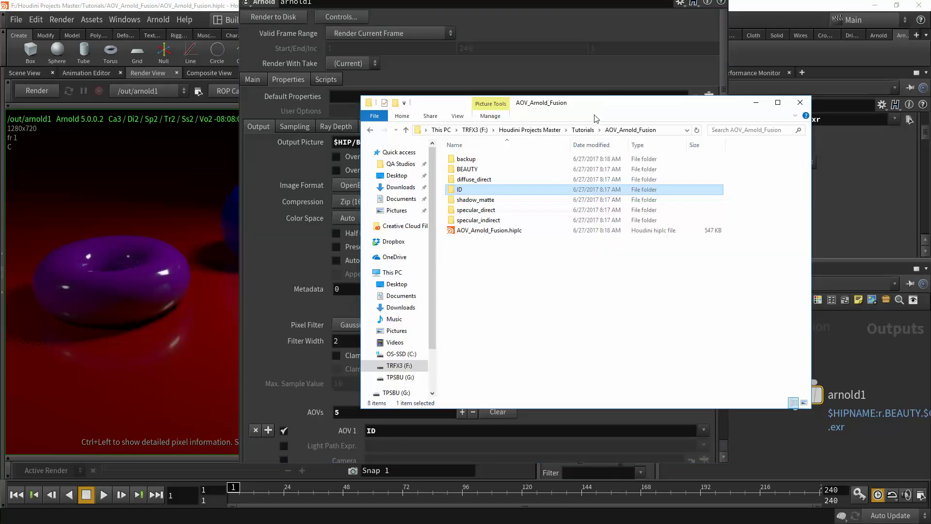
{"action": "double_click", "coordinate": [468, 169]}
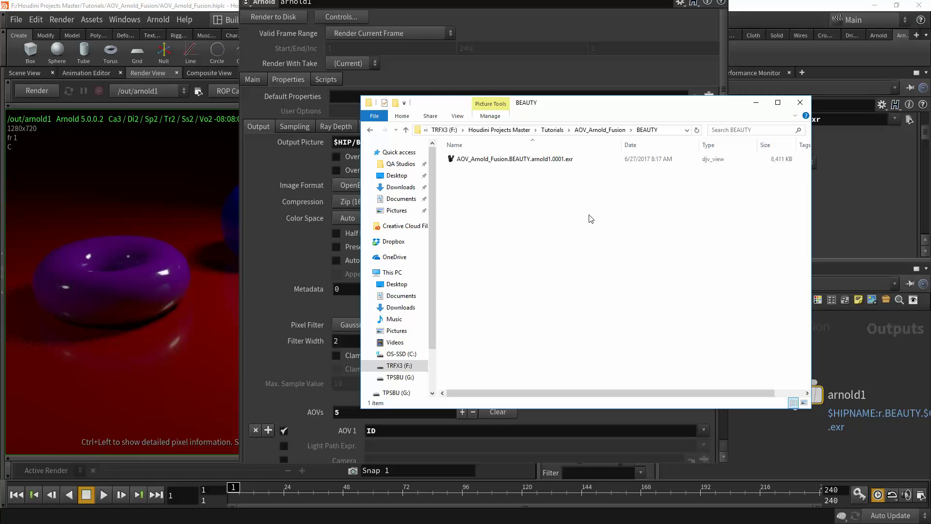
{"action": "left_click", "coordinate": [587, 130]}
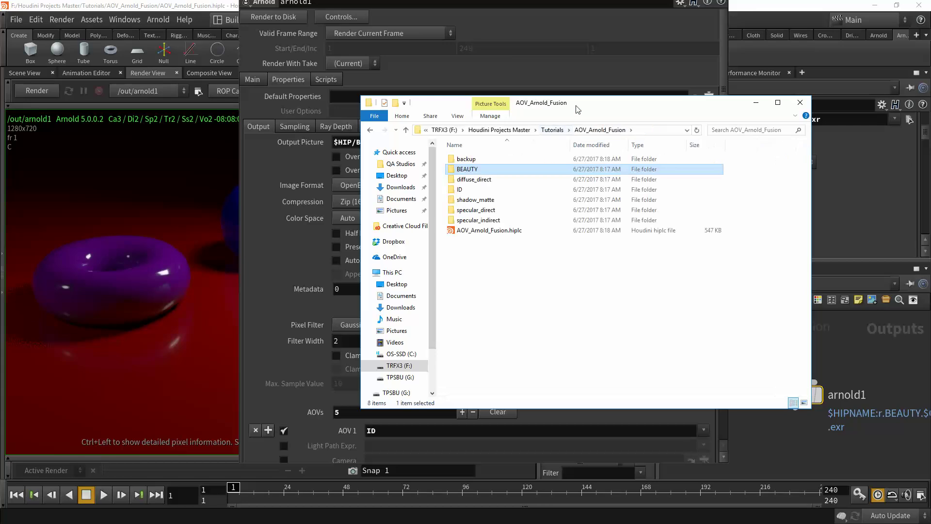
{"action": "left_click_drag", "start_coordinate": [588, 104], "coordinate": [930, 82]}
Switch to Fusion and reload all five loaders by setting them to pass through and enabling them again
{"action": "key", "text": "alt+Tab"}
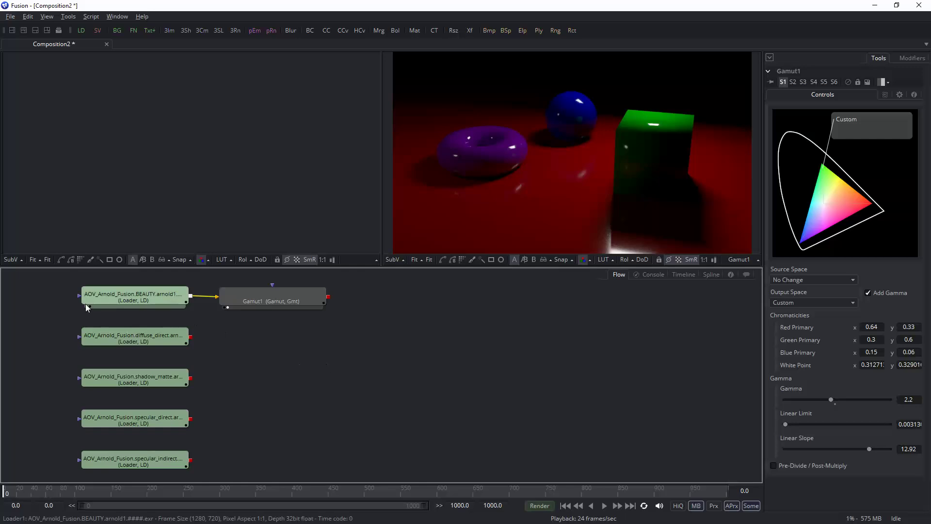
{"action": "left_click_drag", "start_coordinate": [55, 289], "coordinate": [149, 469]}
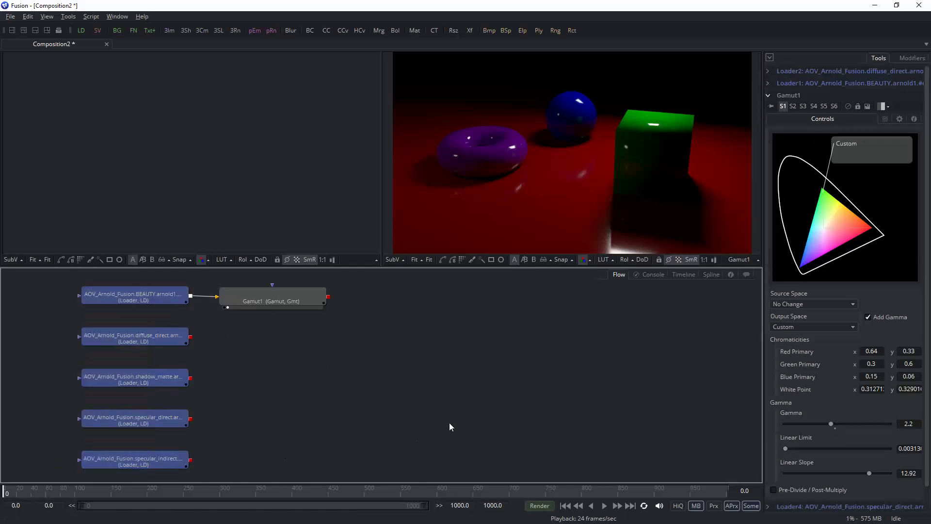
{"action": "key", "text": "ctrl+p"}
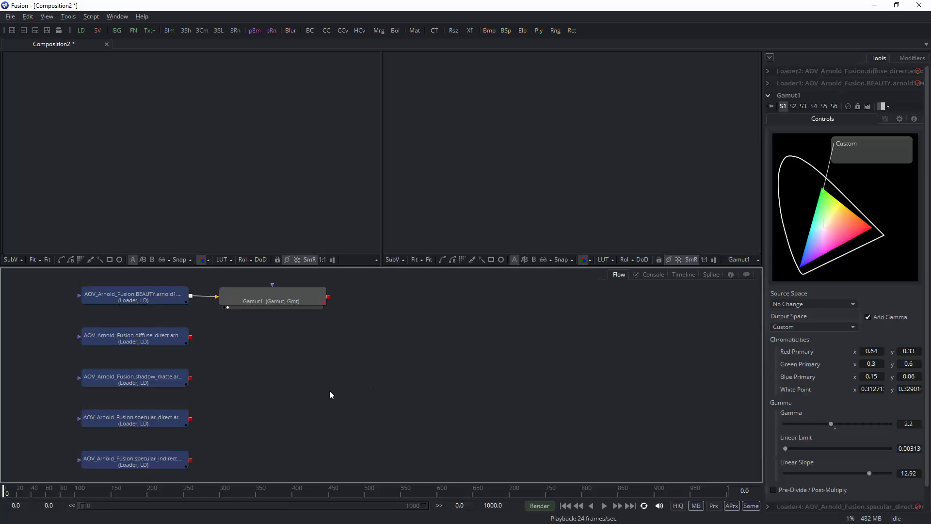
{"action": "key", "text": "ctrl+p"}
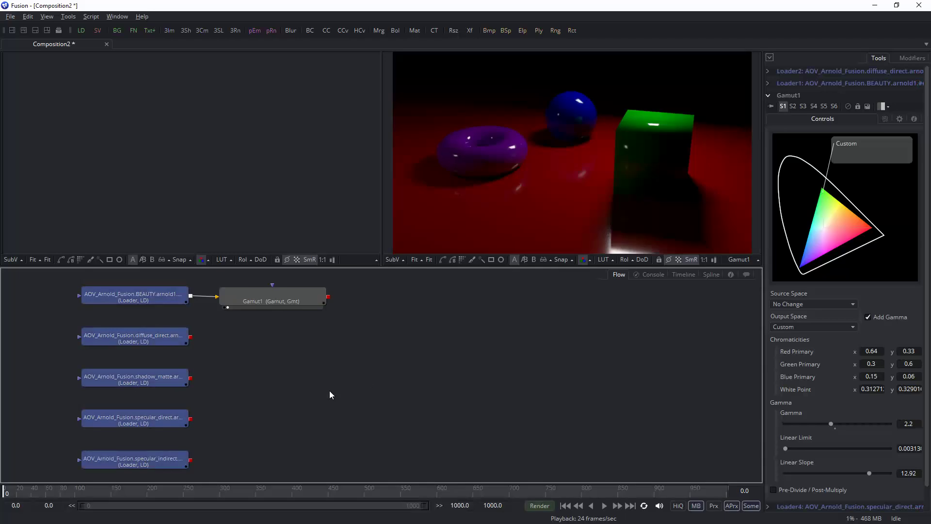
{"action": "left_click", "coordinate": [313, 357]}
Show the BEAUTY loader in the first viewer and examine the sources its OpenEXR channels offer for Object ID
{"action": "left_click", "coordinate": [160, 299]}
{"action": "key", "text": "1"}
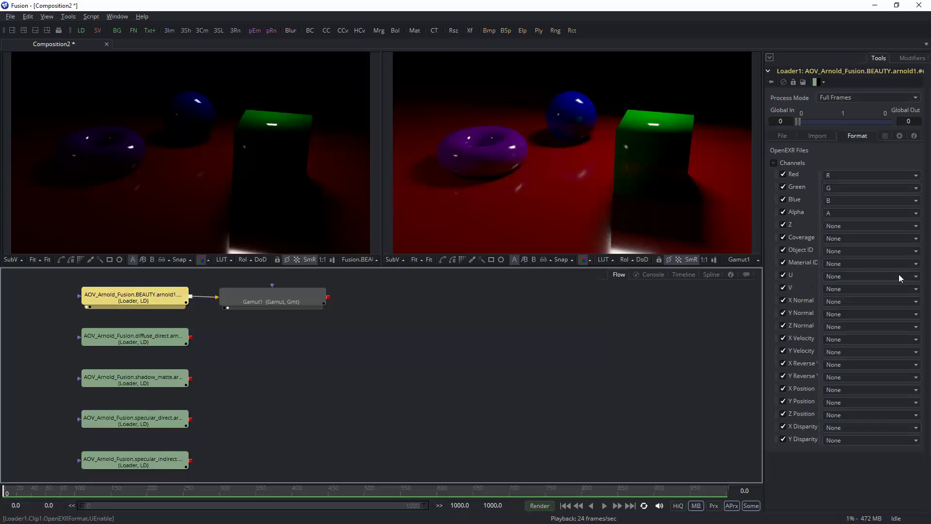
{"action": "left_click", "coordinate": [833, 251]}
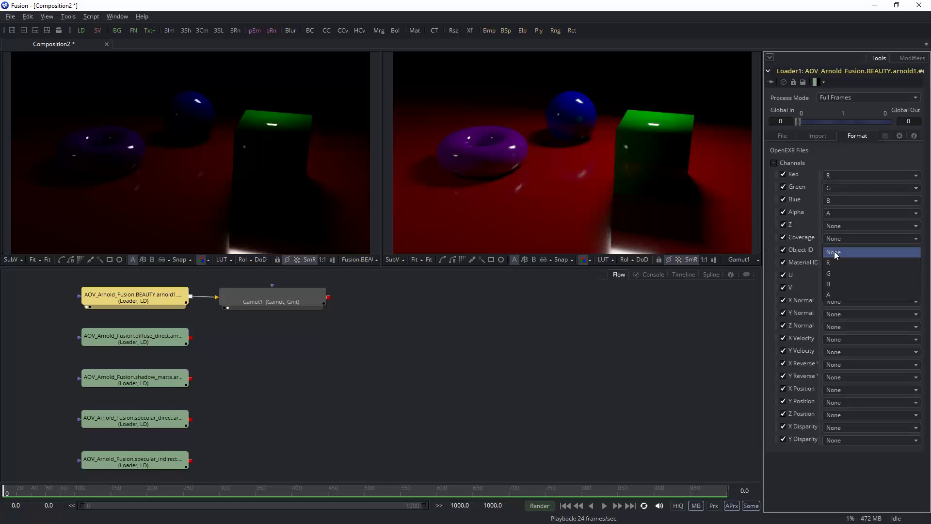
{"action": "left_click", "coordinate": [447, 399]}
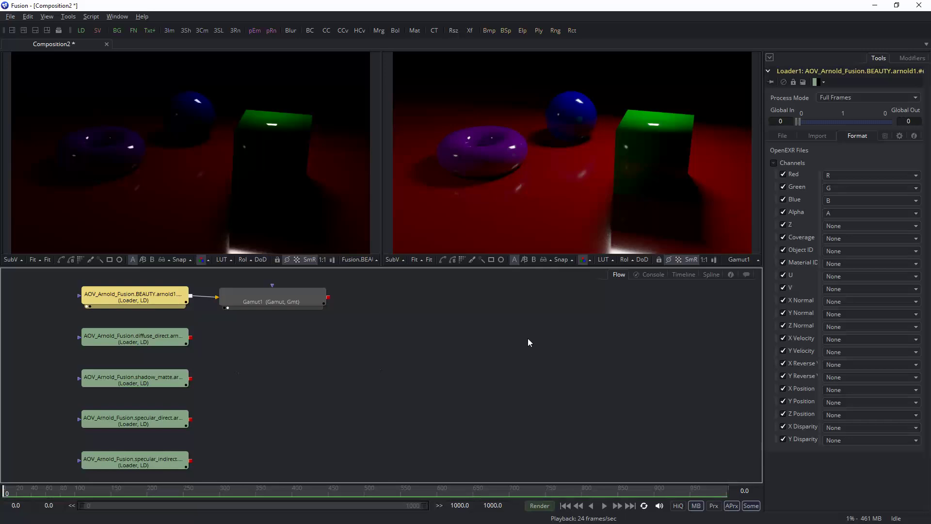
{"action": "left_click", "coordinate": [846, 250]}
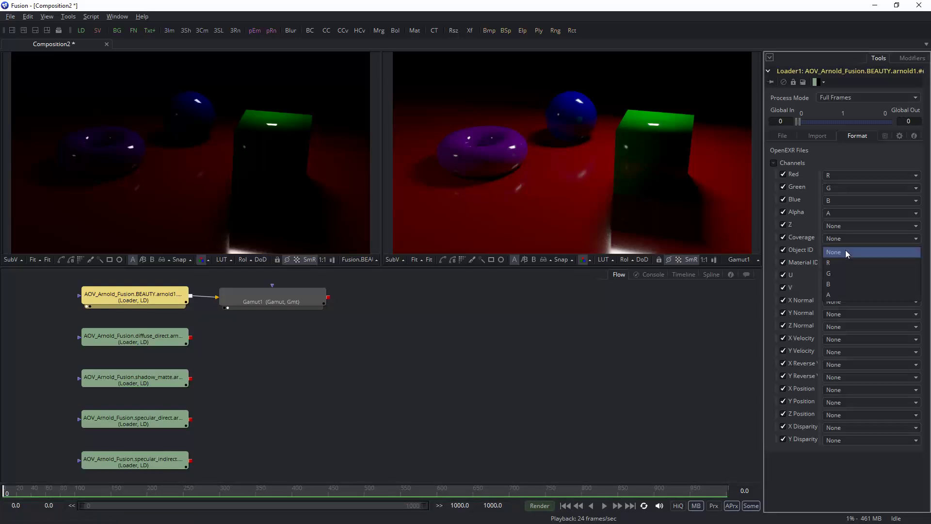
{"action": "left_click", "coordinate": [845, 252]}
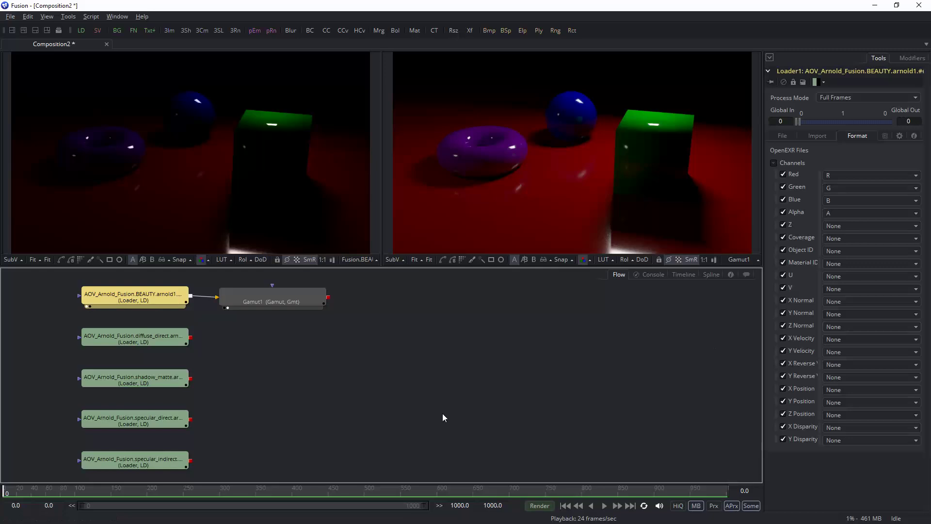
Switch to Houdini, review the ID AOV settings of arnold1 and turn on Preserve Layer Name in its output settings
{"action": "key", "text": "alt+Tab"}
{"action": "key", "text": "alt+Tab"}
{"action": "key", "text": "alt+Tab"}
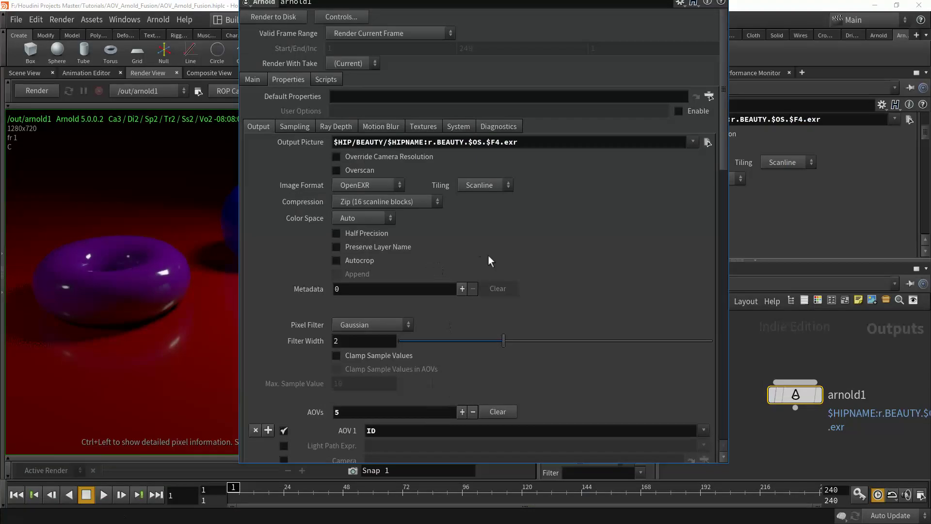
{"action": "scroll", "coordinate": [482, 285], "scroll_direction": "down", "scroll_amount": 3}
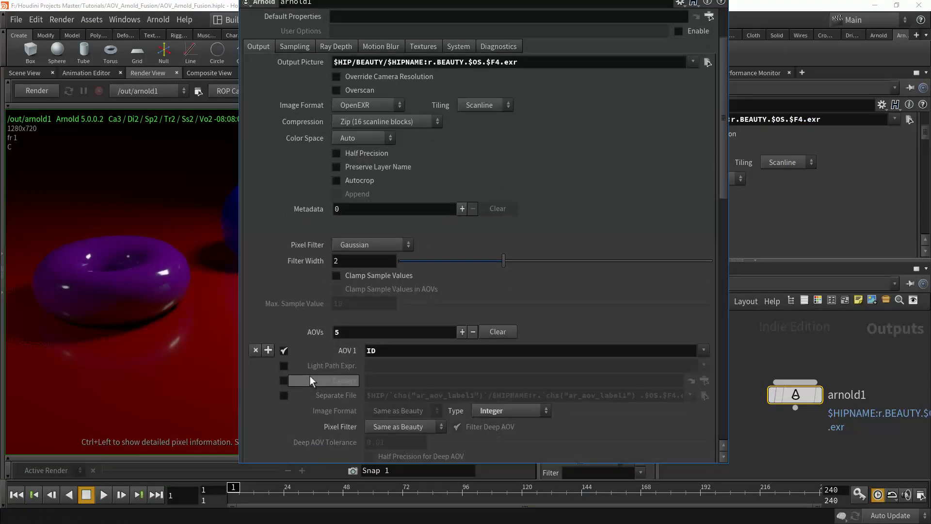
{"action": "scroll", "coordinate": [310, 376], "scroll_direction": "down", "scroll_amount": 1}
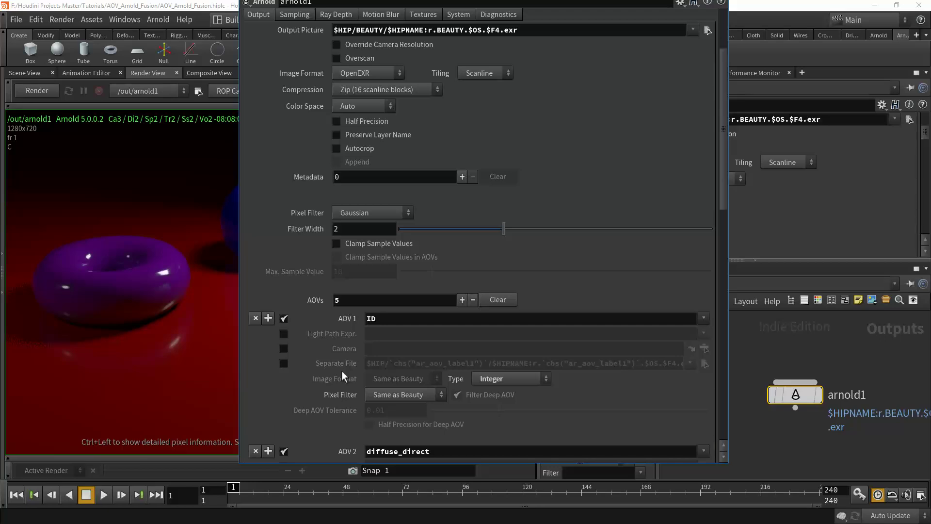
{"action": "scroll", "coordinate": [657, 281], "scroll_direction": "down", "scroll_amount": 1}
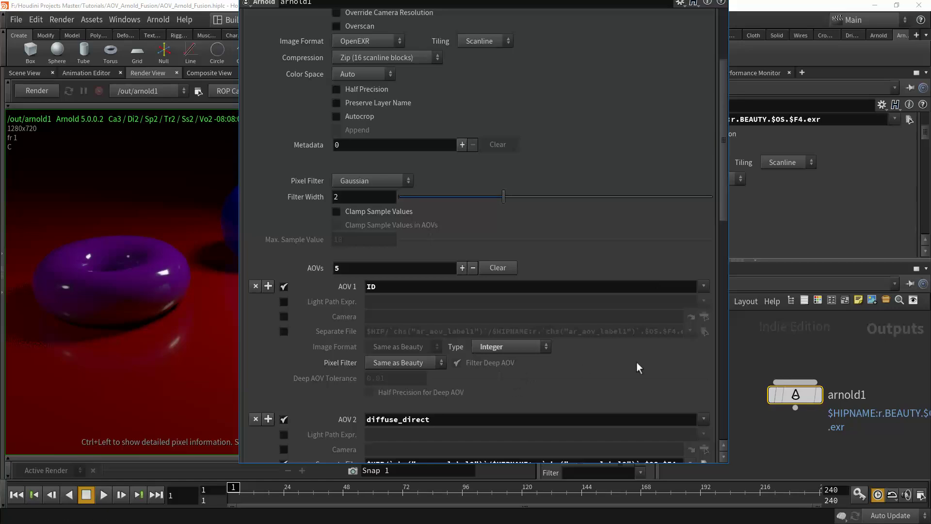
{"action": "scroll", "coordinate": [636, 361], "scroll_direction": "up", "scroll_amount": 4}
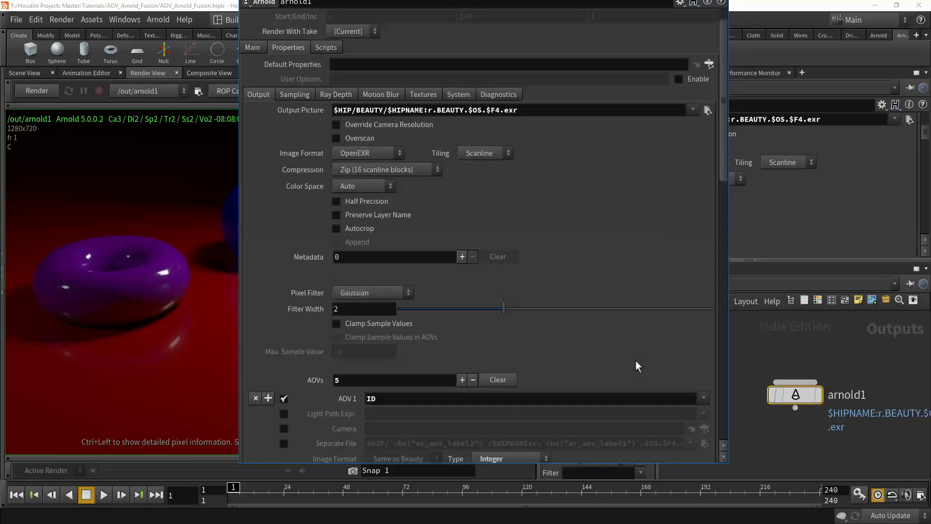
{"action": "scroll", "coordinate": [637, 366], "scroll_direction": "up", "scroll_amount": 1}
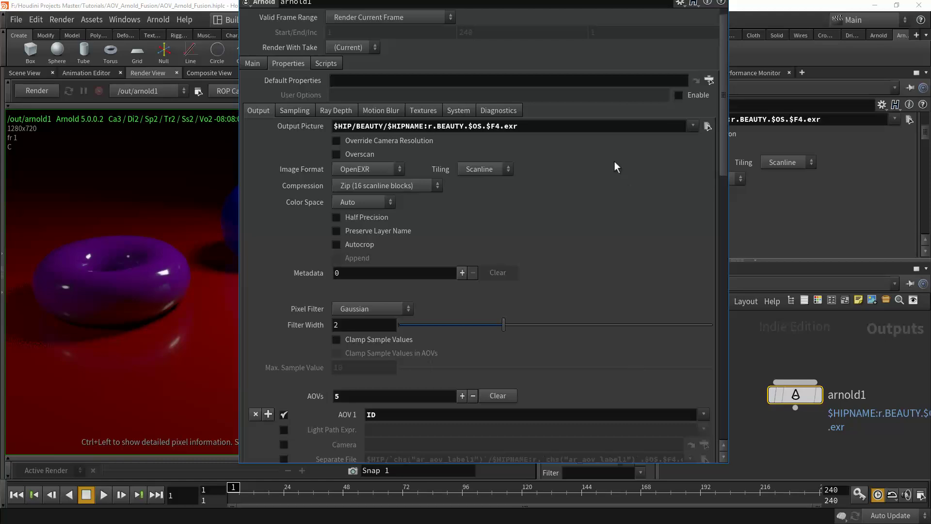
{"action": "left_click", "coordinate": [337, 231]}
{"action": "left_click", "coordinate": [555, 6]}
{"action": "scroll", "coordinate": [531, 228], "scroll_direction": "up", "scroll_amount": 1}
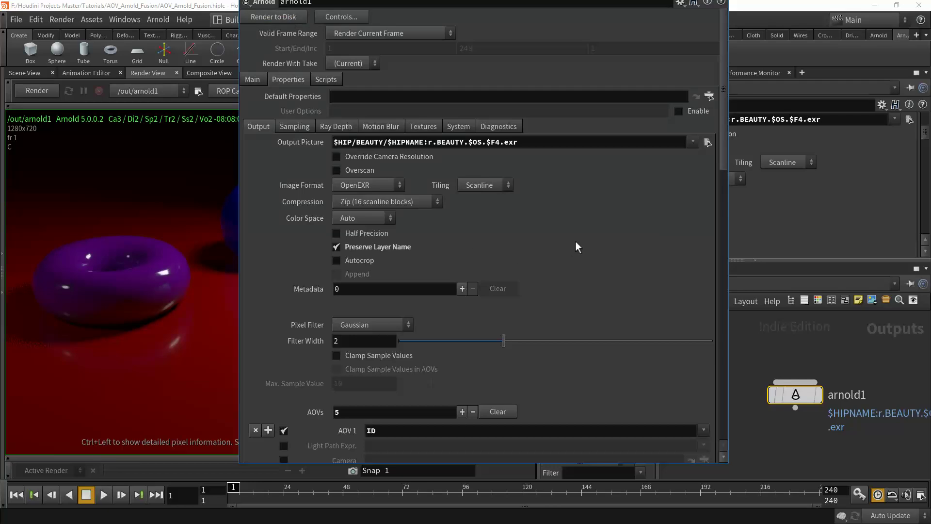
Check the rendered beauty EXR in the project's BEAUTY folder and move the folder window out of the way
{"action": "left_click_drag", "start_coordinate": [635, 1], "coordinate": [612, 126]}
{"action": "double_click", "coordinate": [409, 196]}
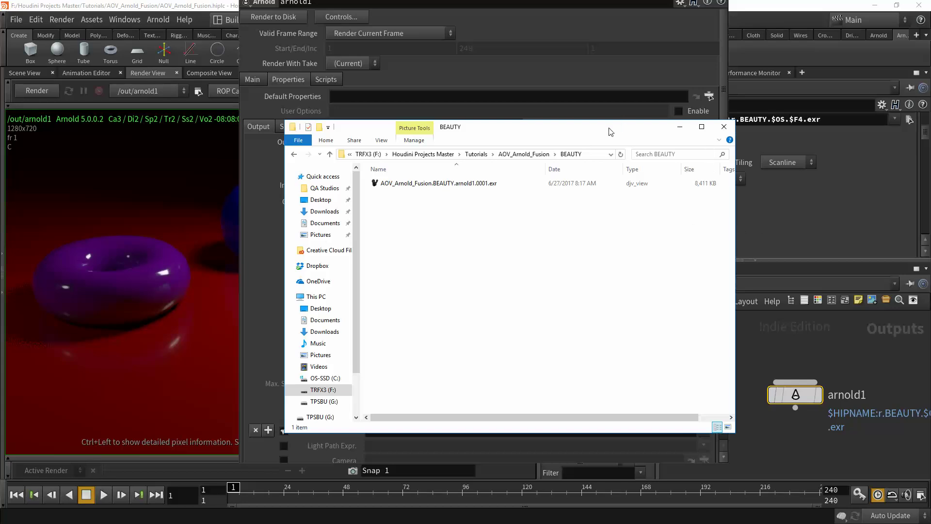
{"action": "left_click_drag", "start_coordinate": [609, 128], "coordinate": [930, 0]}
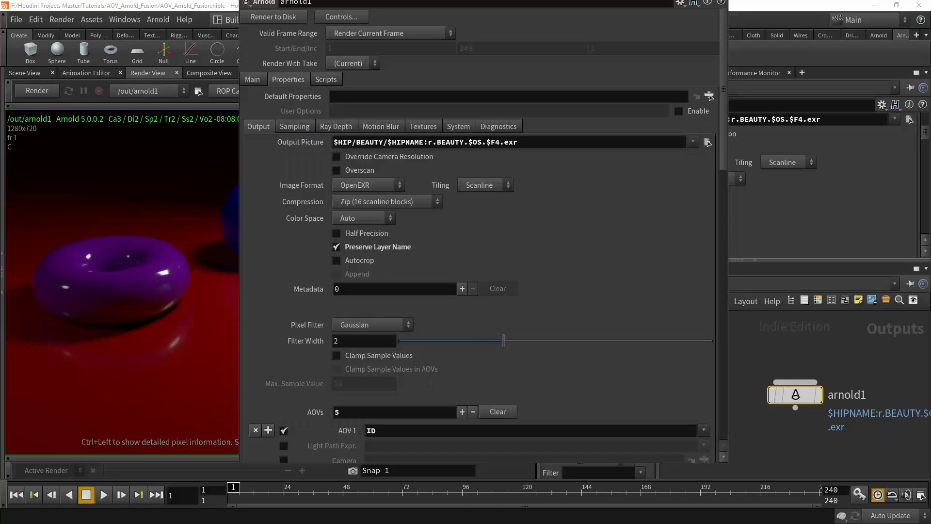
Switch to Fusion and check which sources the BEAUTY loader's OpenEXR channels offer for Object ID
{"action": "key", "text": "alt+Tab"}
{"action": "key", "text": "alt+Tab"}
{"action": "key", "text": "alt+Tab"}
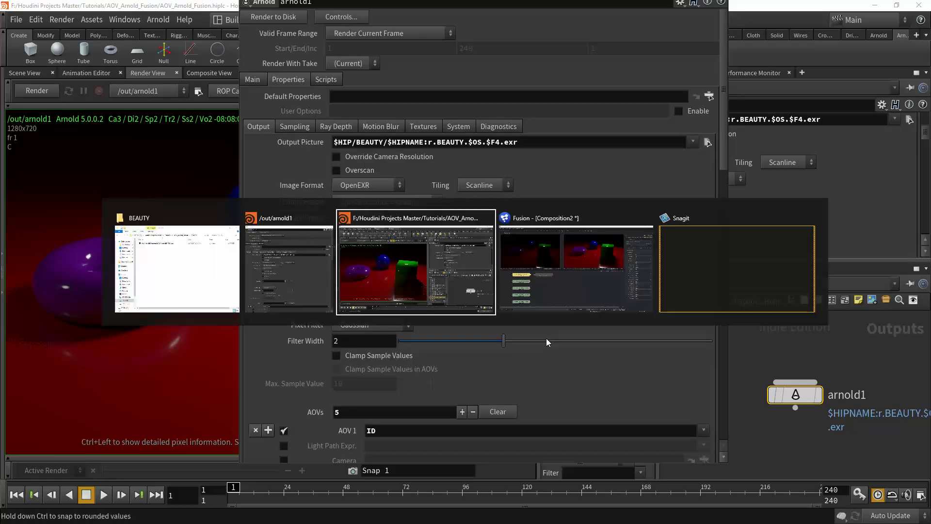
{"action": "left_click", "coordinate": [372, 367]}
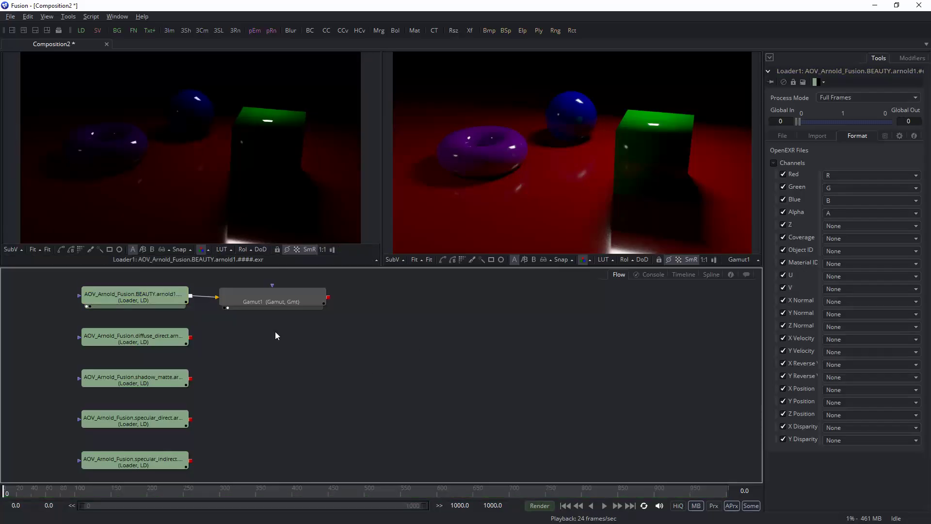
{"action": "left_click", "coordinate": [130, 298]}
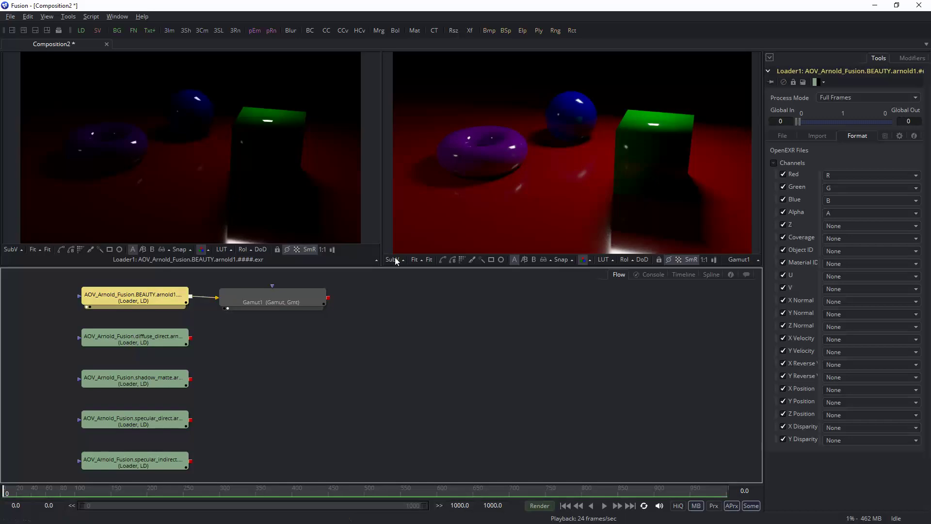
{"action": "left_click", "coordinate": [849, 252]}
{"action": "left_click", "coordinate": [848, 253]}
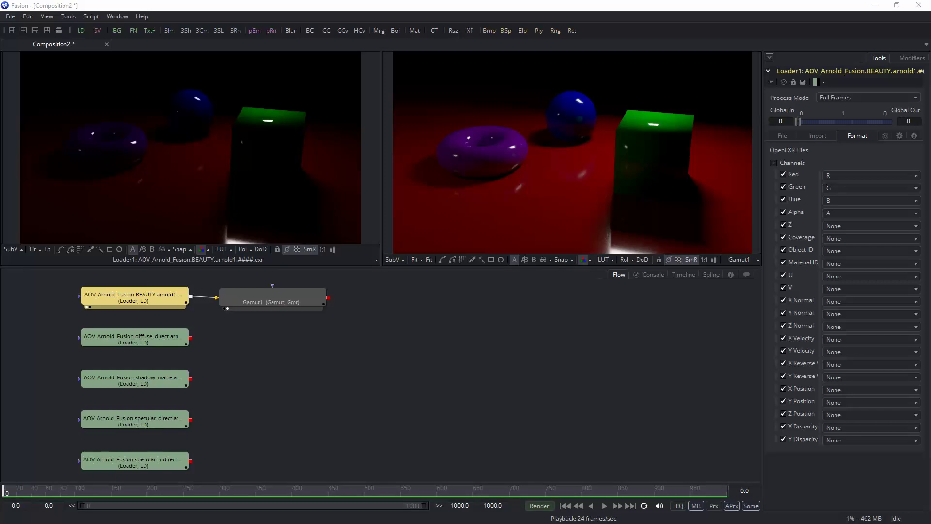
Delete the six render folders from BEAUTY through specular_indirect in the AOV_Arnold_Fusion project folder, keeping backup and the scene file
{"action": "left_click_drag", "start_coordinate": [441, 165], "coordinate": [537, 141]}
{"action": "left_click", "coordinate": [384, 312]}
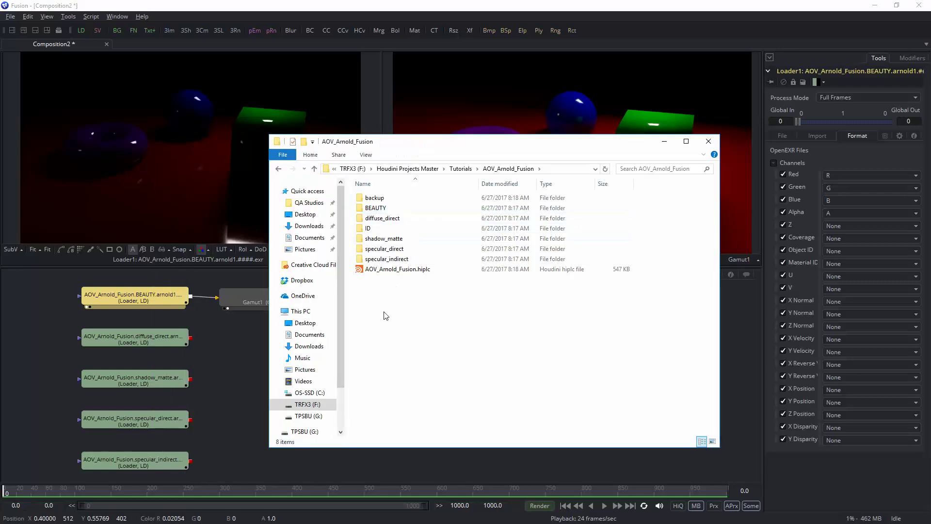
{"action": "left_click", "coordinate": [384, 208]}
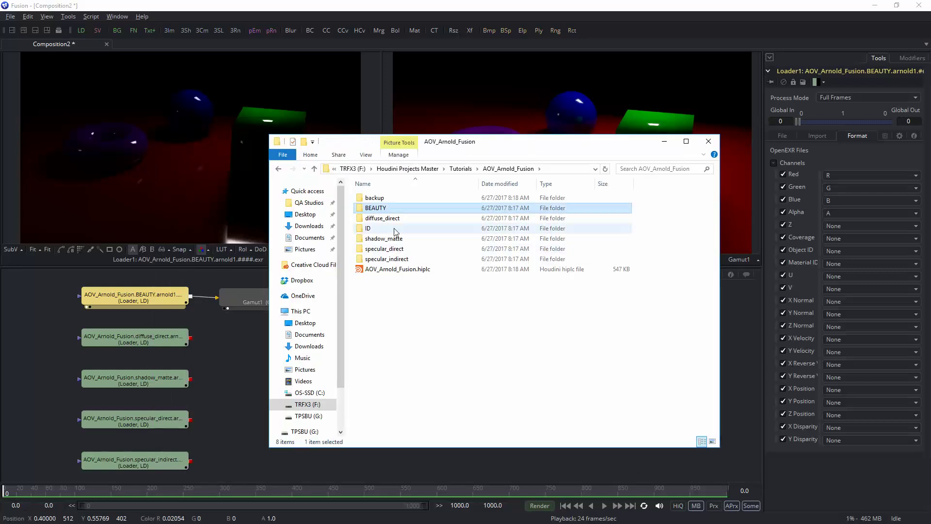
{"action": "left_click", "coordinate": [397, 260], "text": "shift"}
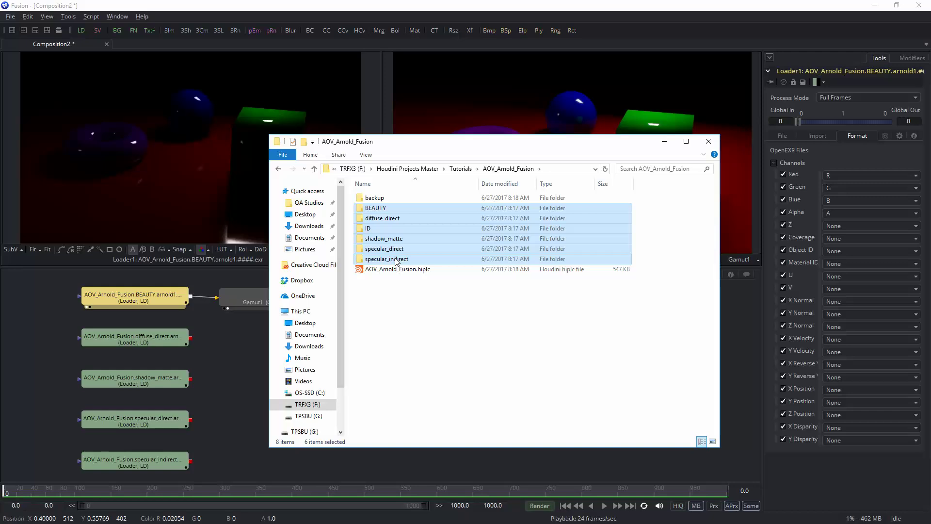
{"action": "key", "text": "Delete"}
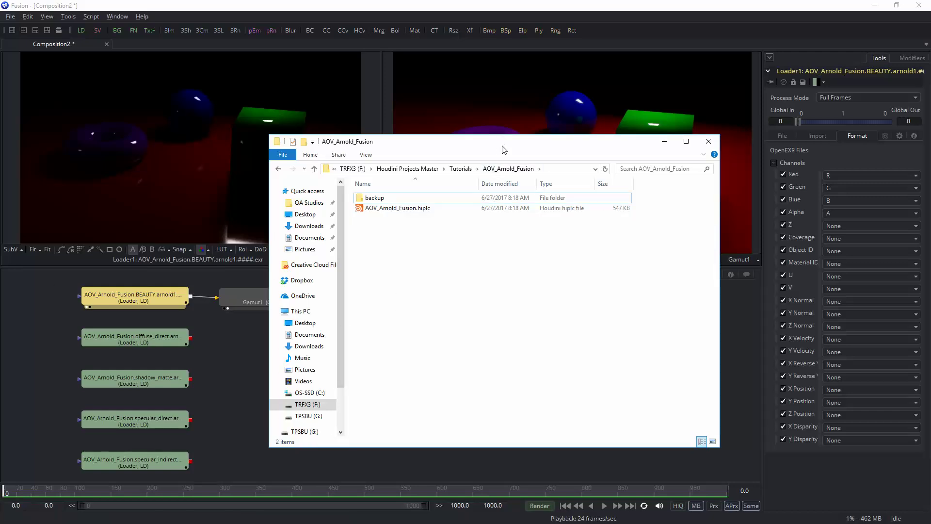
{"action": "left_click_drag", "start_coordinate": [500, 136], "coordinate": [648, 127]}
Delete all loaders and the Gamut node from the Fusion flow and purge the cache
{"action": "left_click", "coordinate": [77, 296]}
{"action": "left_click_drag", "start_coordinate": [44, 276], "coordinate": [313, 467]}
{"action": "key", "text": "Delete"}
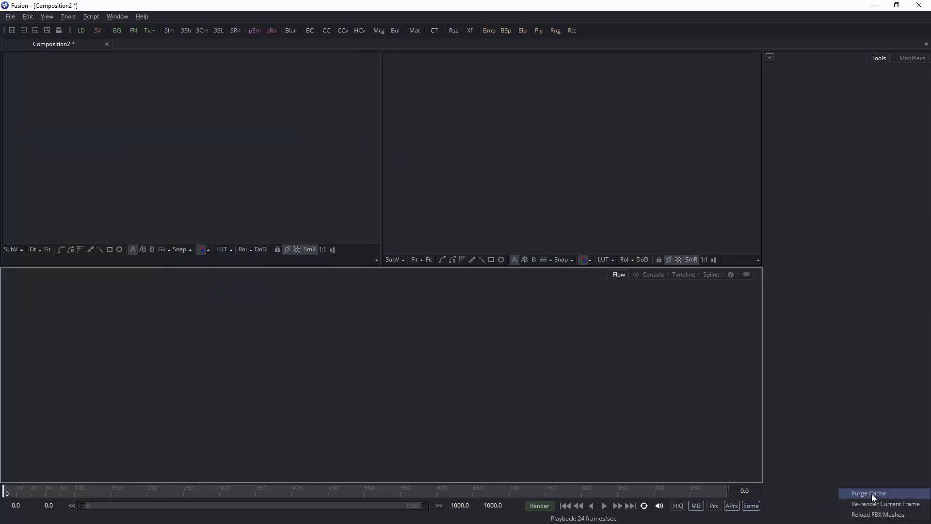
{"action": "left_click", "coordinate": [872, 494]}
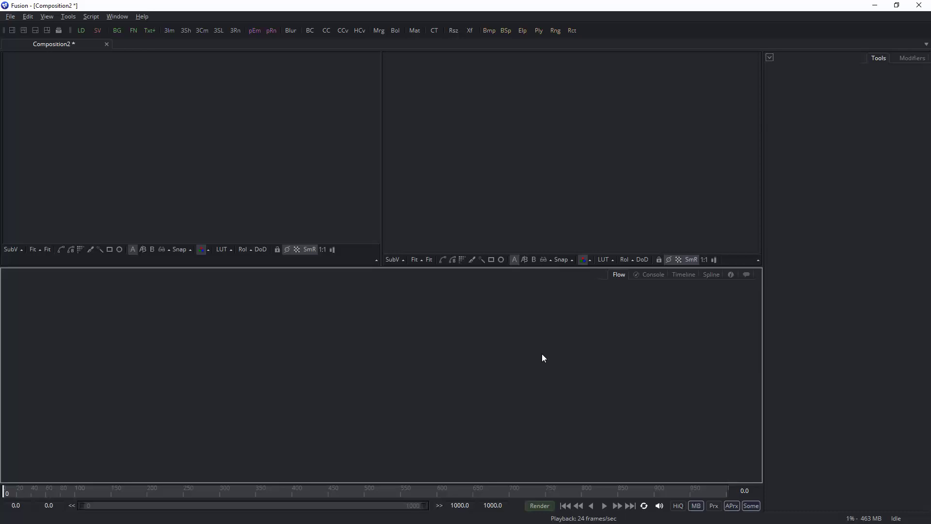
Switch to Houdini, save the scene and render arnold1 to disk
{"action": "key", "text": "alt+Tab"}
{"action": "key", "text": "alt+Tab"}
{"action": "key", "text": "alt+Tab"}
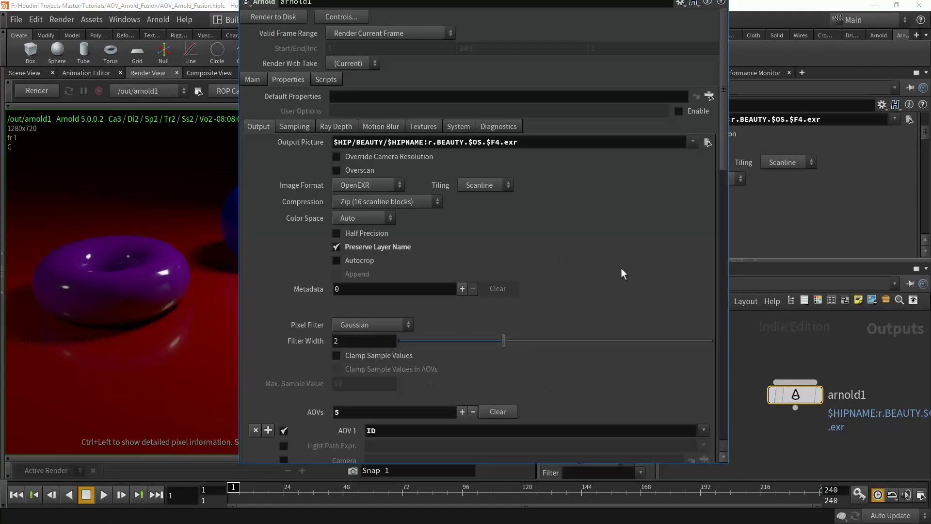
{"action": "left_click", "coordinate": [16, 20]}
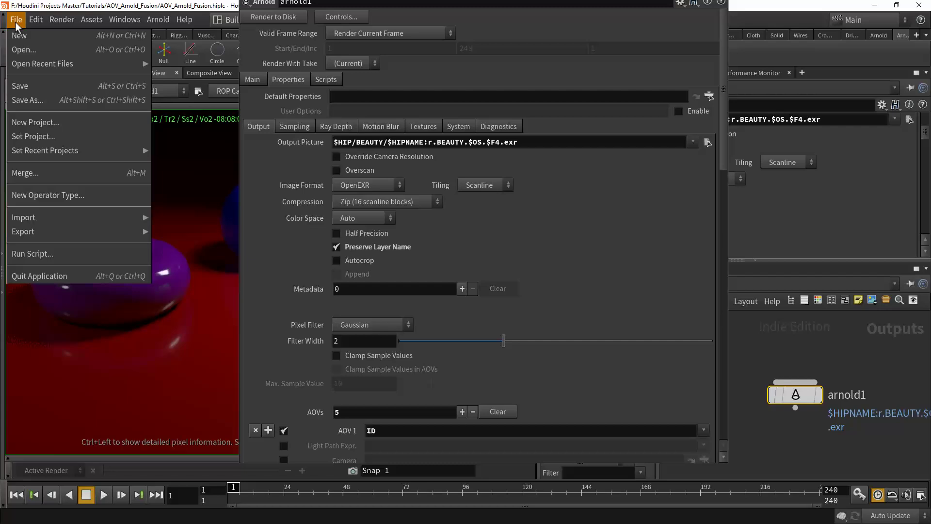
{"action": "left_click", "coordinate": [32, 86]}
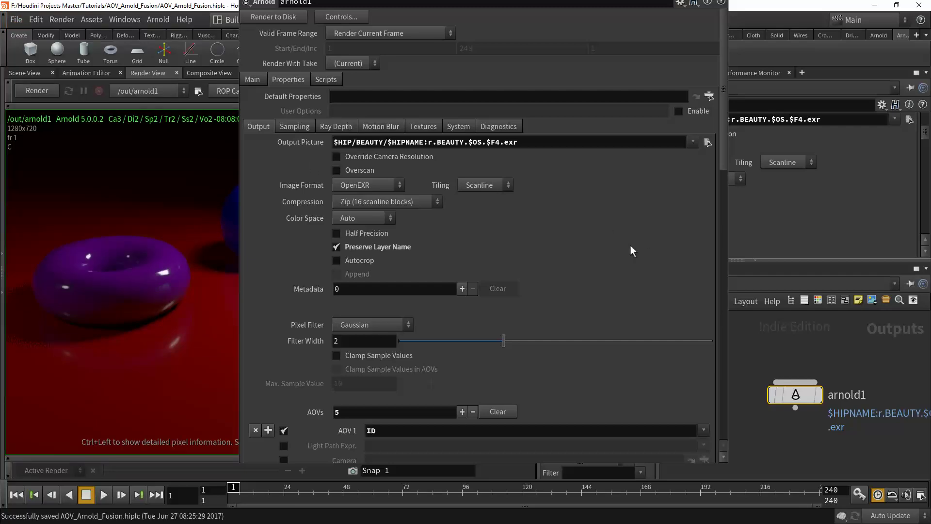
{"action": "left_click", "coordinate": [280, 18]}
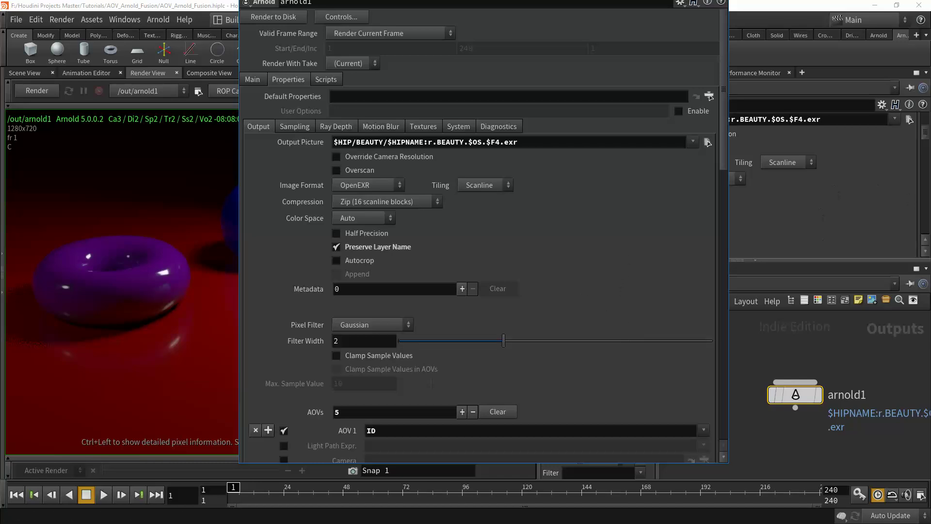
Check the newly rendered folders in AOV_Arnold_Fusion and the EXR inside the BEAUTY folder
{"action": "key", "text": "alt+Tab"}
{"action": "key", "text": "alt+Tab"}
{"action": "key", "text": "alt+Tab"}
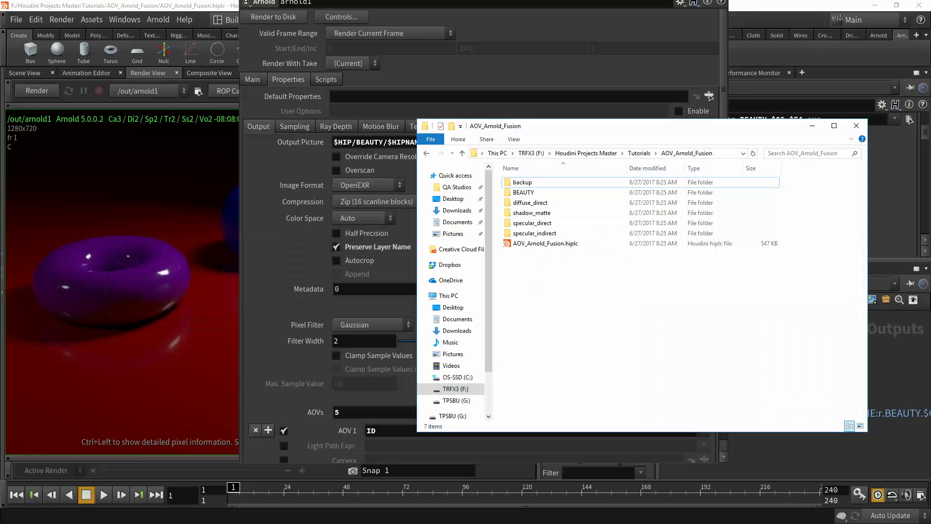
{"action": "double_click", "coordinate": [528, 193]}
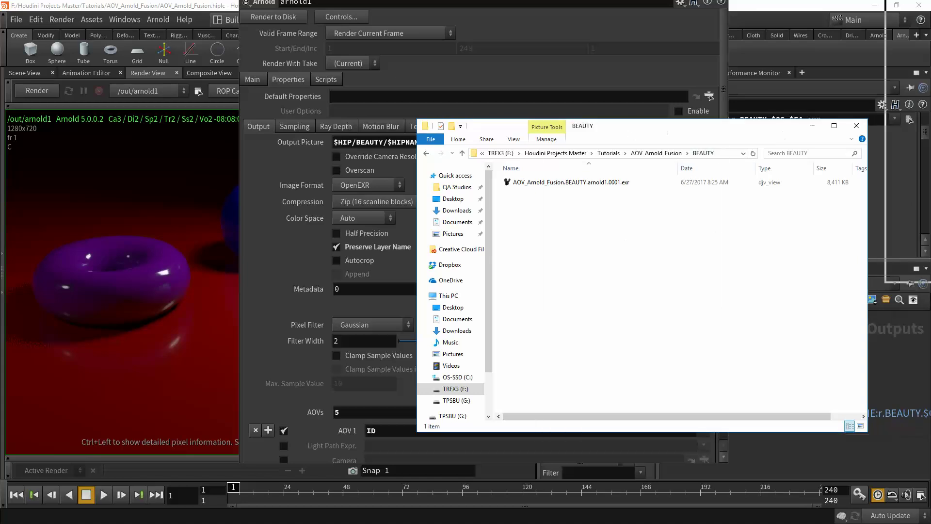
{"action": "left_click", "coordinate": [710, 97]}
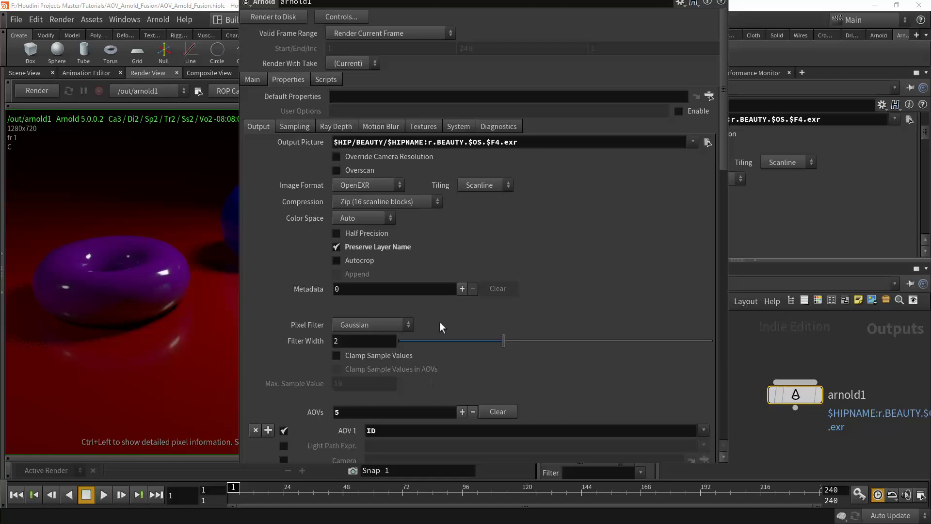
Switch to Fusion, import the BEAUTY, diffuse_direct, shadow_matte, specular_direct and specular_indirect EXRs as loaders, and delete the four automatic Merge nodes
{"action": "key", "text": "alt+Tab"}
{"action": "key", "text": "Tab"}
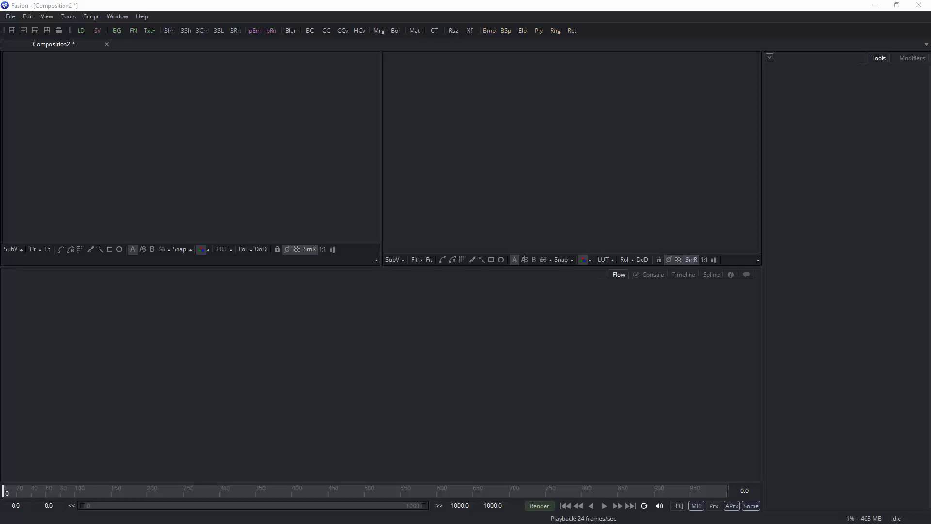
{"action": "left_click_drag", "start_coordinate": [389, 267], "coordinate": [285, 366]}
{"action": "left_click", "coordinate": [195, 330]}
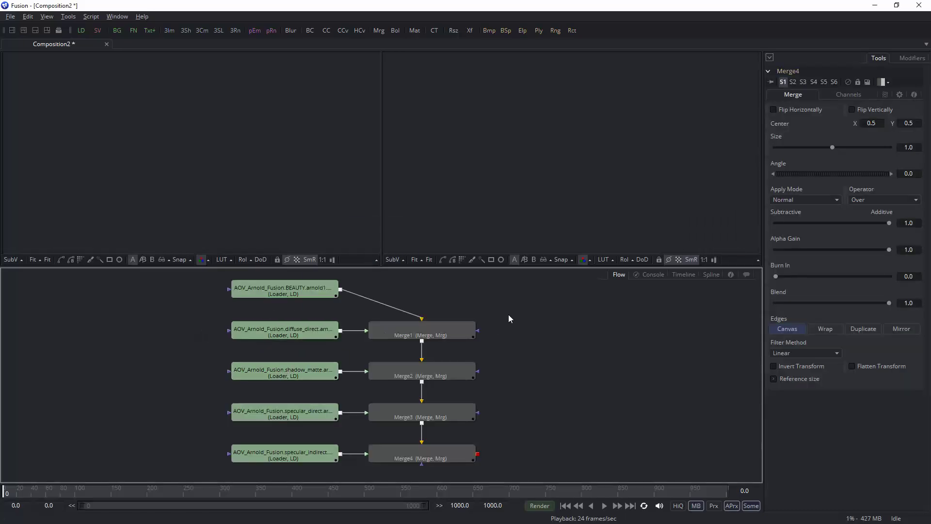
{"action": "left_click_drag", "start_coordinate": [502, 312], "coordinate": [404, 477]}
{"action": "key", "text": "Delete"}
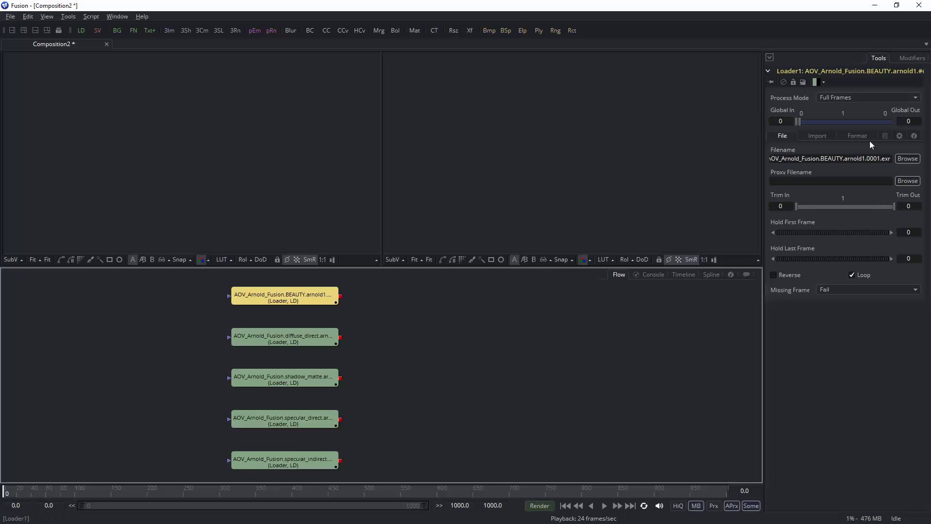
Assign the ID channel to Object ID in the BEAUTY loader's OpenEXR format settings
{"action": "left_click", "coordinate": [858, 136]}
{"action": "left_click", "coordinate": [773, 167]}
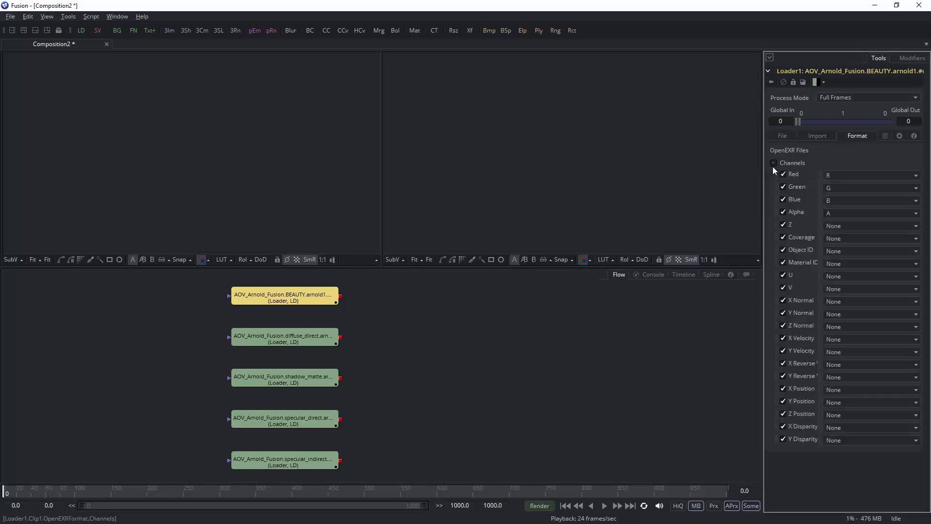
{"action": "left_click", "coordinate": [843, 250]}
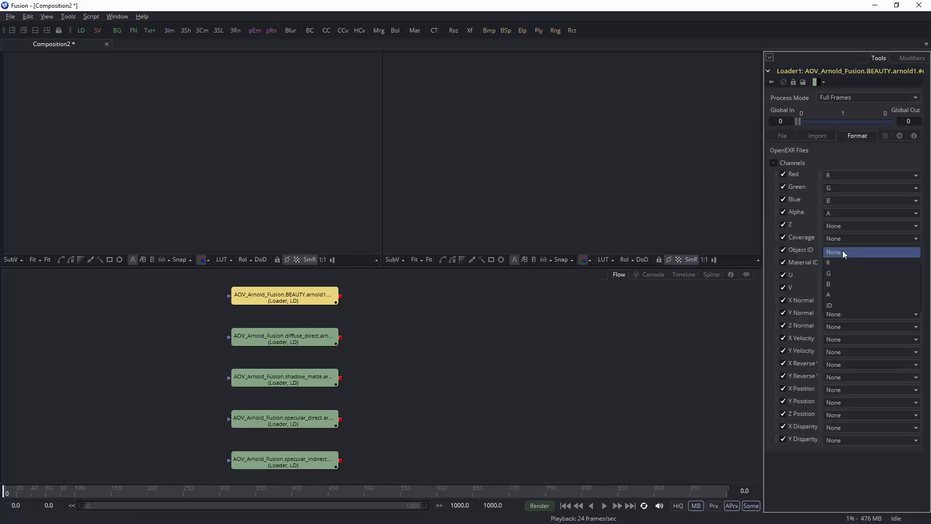
{"action": "left_click", "coordinate": [860, 304]}
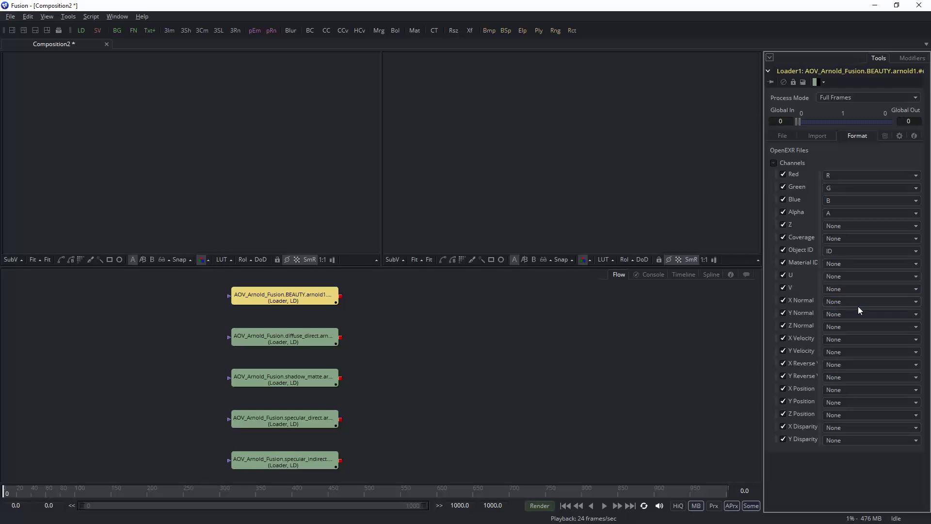
Show the BEAUTY loader in the first viewer and display its Object ID channel
{"action": "left_click", "coordinate": [272, 298]}
{"action": "key", "text": "1"}
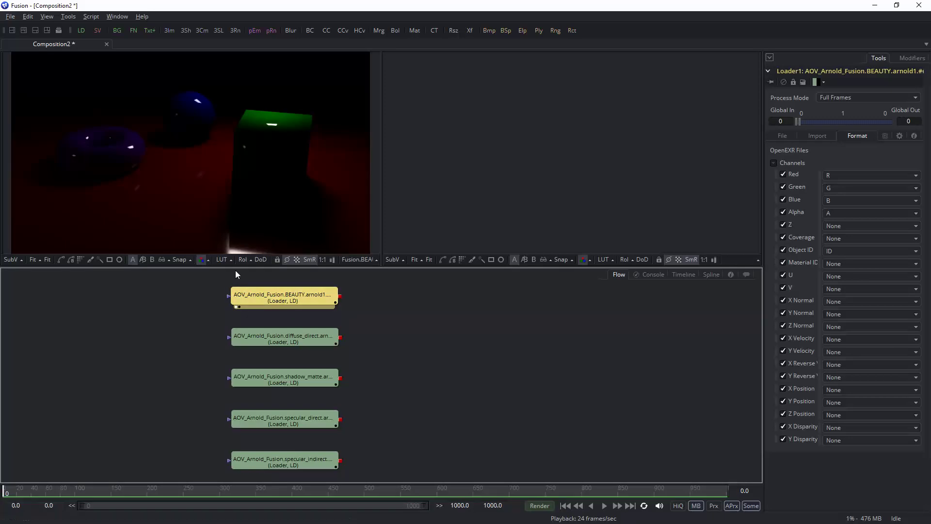
{"action": "left_click", "coordinate": [208, 263]}
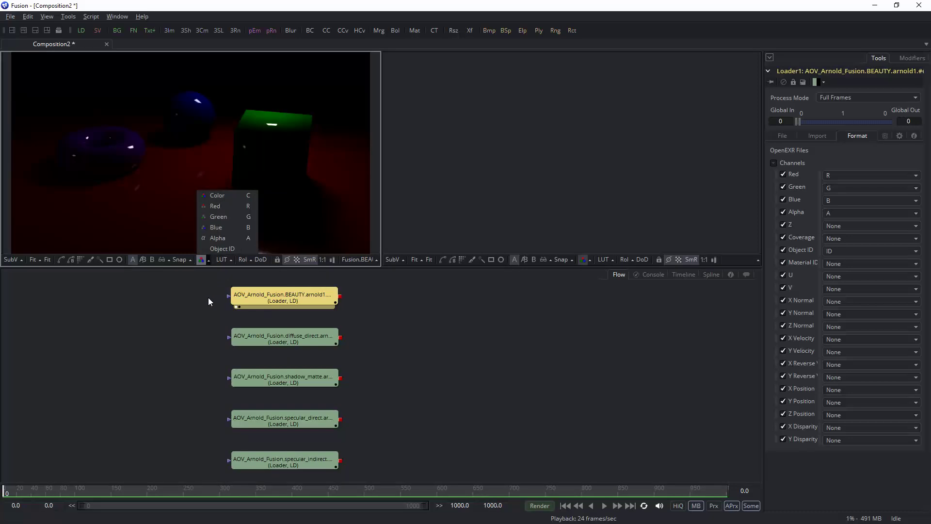
{"action": "left_click", "coordinate": [235, 249]}
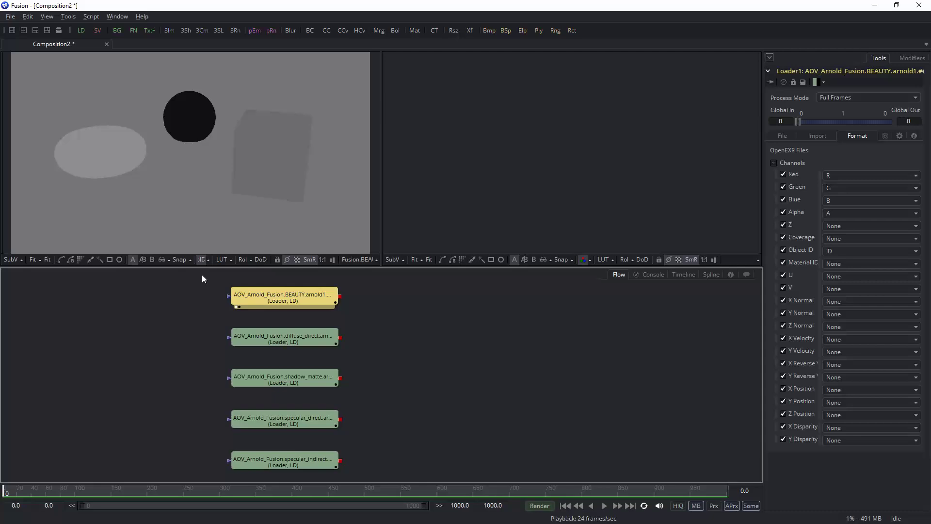
Switch the BEAUTY loader back to its file settings and show the diffuse_direct loader in both viewers
{"action": "left_click", "coordinate": [782, 138]}
{"action": "left_click", "coordinate": [395, 359]}
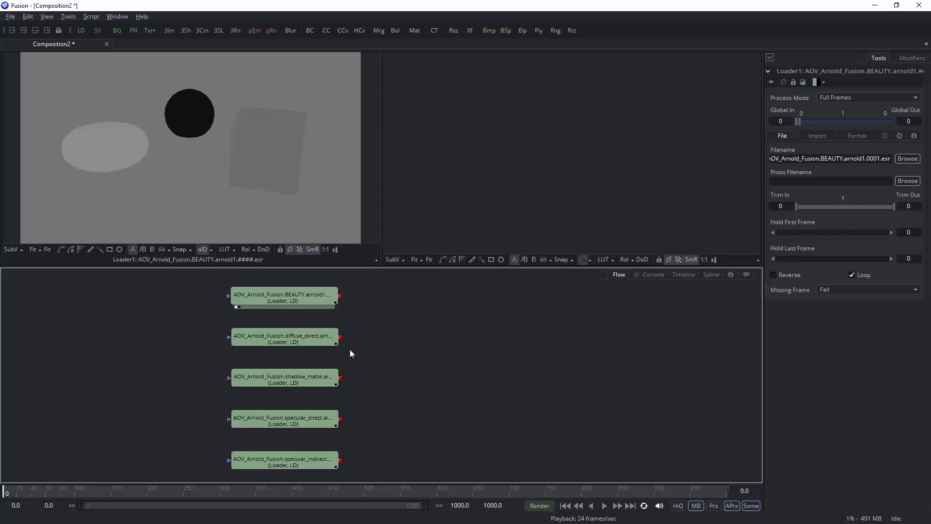
{"action": "left_click", "coordinate": [289, 341]}
{"action": "key", "text": "1"}
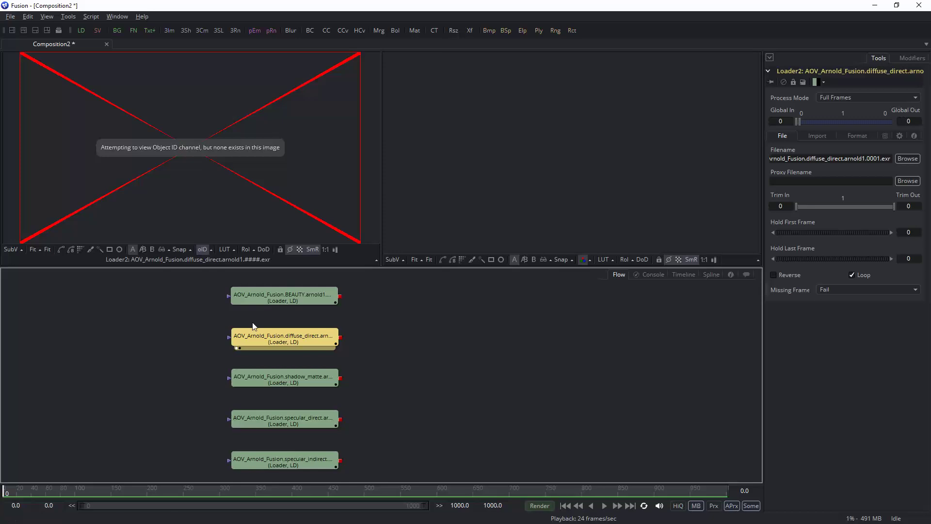
{"action": "key", "text": "2"}
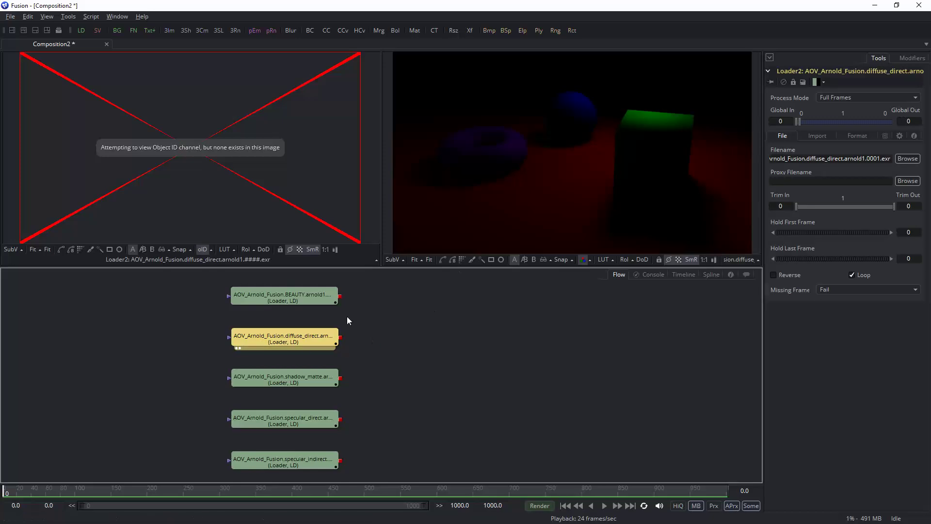
Reorder the loaders so shadow_matte sits below specular_indirect, and move the three lower loaders up beneath diffuse_direct
{"action": "middle_click_drag", "start_coordinate": [415, 360], "coordinate": [293, 353]}
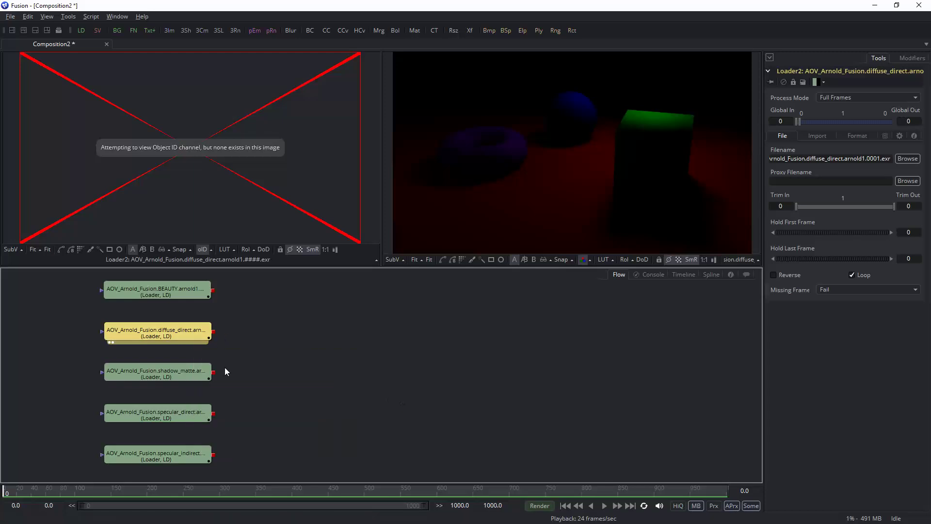
{"action": "mouse_move", "coordinate": [211, 338]}
{"action": "left_click_drag", "start_coordinate": [182, 376], "coordinate": [412, 437]}
{"action": "middle_click_drag", "start_coordinate": [343, 372], "coordinate": [372, 324]}
{"action": "left_click_drag", "start_coordinate": [426, 382], "coordinate": [197, 440]}
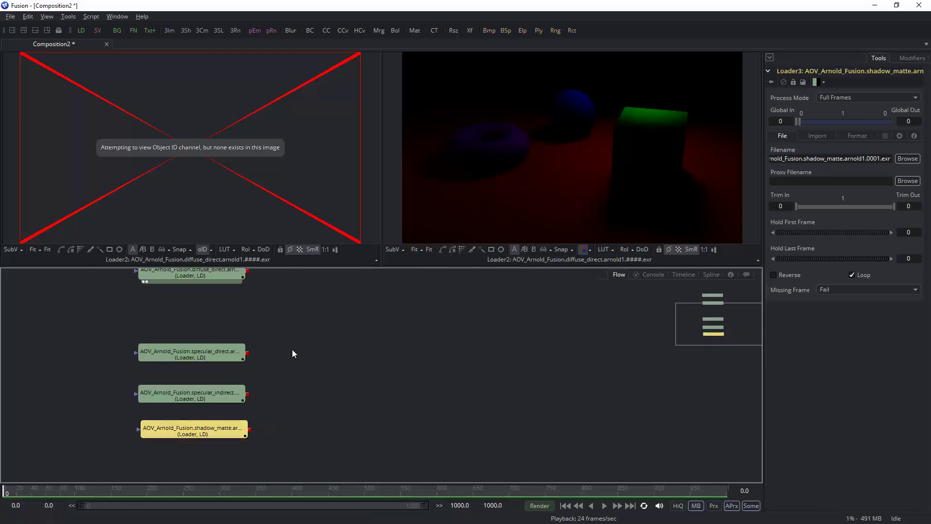
{"action": "left_click_drag", "start_coordinate": [285, 329], "coordinate": [202, 426]}
{"action": "left_click", "coordinate": [351, 348]}
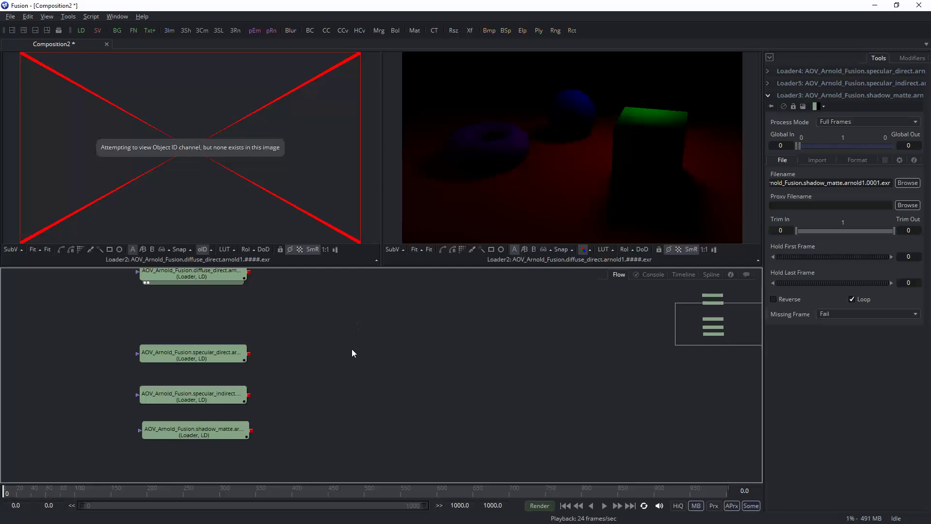
{"action": "left_click_drag", "start_coordinate": [314, 324], "coordinate": [201, 428]}
{"action": "middle_click_drag", "start_coordinate": [345, 348], "coordinate": [347, 379]}
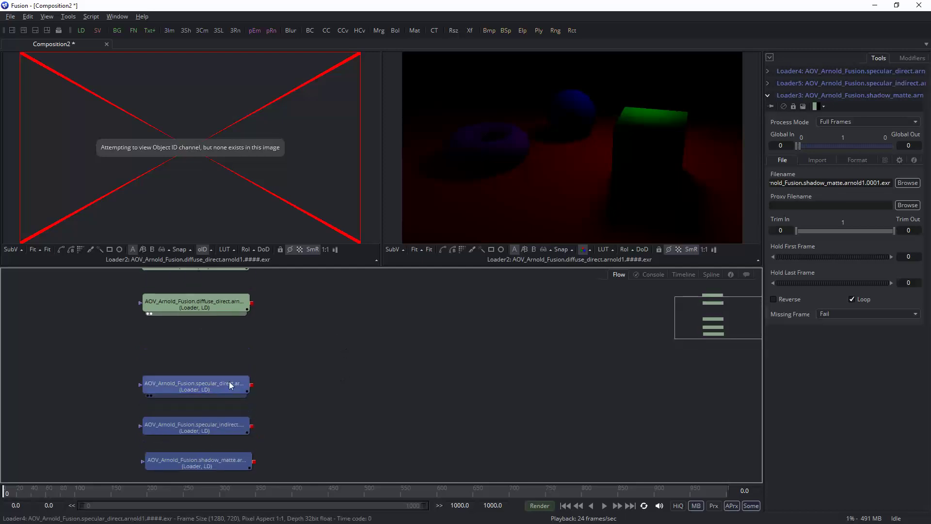
{"action": "left_click_drag", "start_coordinate": [220, 382], "coordinate": [219, 341]}
{"action": "left_click", "coordinate": [311, 335]}
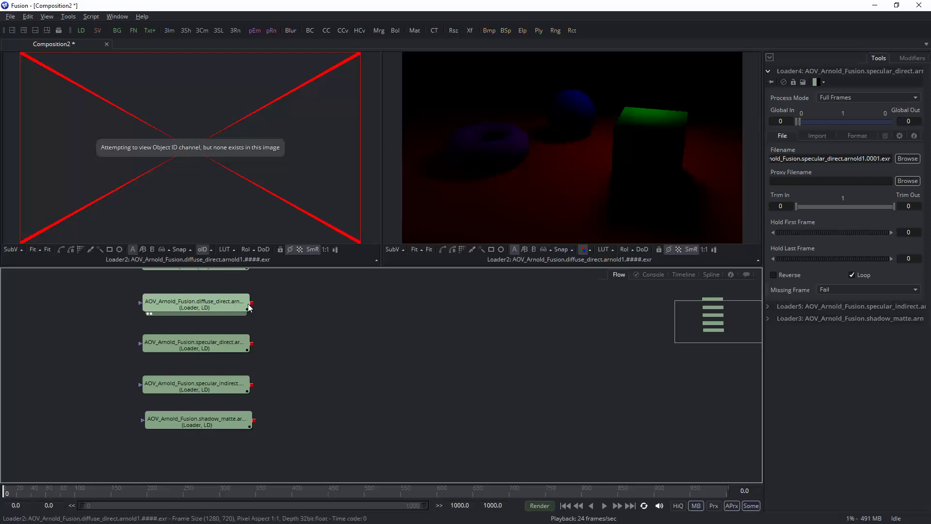
Merge the diffuse_direct loader over specular_direct and set the Merge apply mode to Screen
{"action": "left_click_drag", "start_coordinate": [252, 303], "coordinate": [252, 342]}
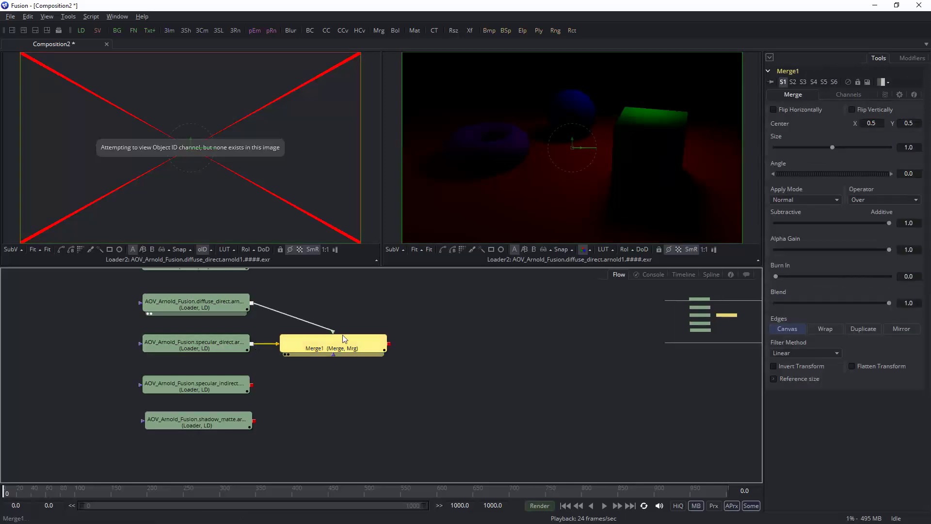
{"action": "left_click", "coordinate": [795, 199]}
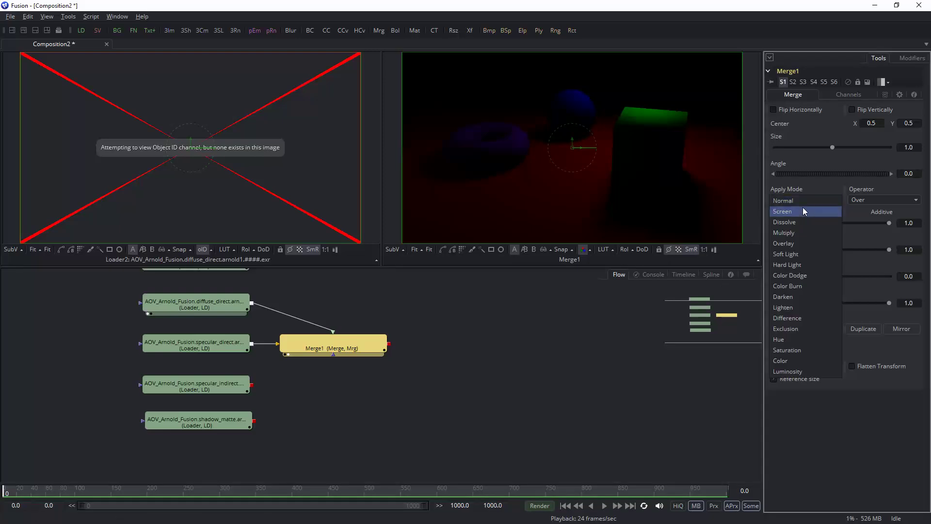
{"action": "left_click", "coordinate": [802, 211]}
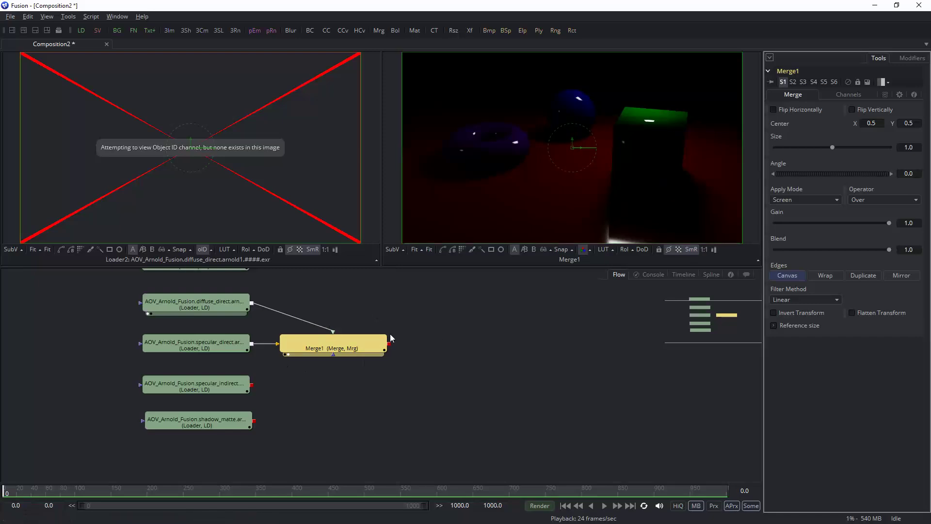
Merge the Merge1 result over the specular_indirect loader and set the new Merge's apply mode to Screen
{"action": "left_click_drag", "start_coordinate": [389, 346], "coordinate": [253, 388]}
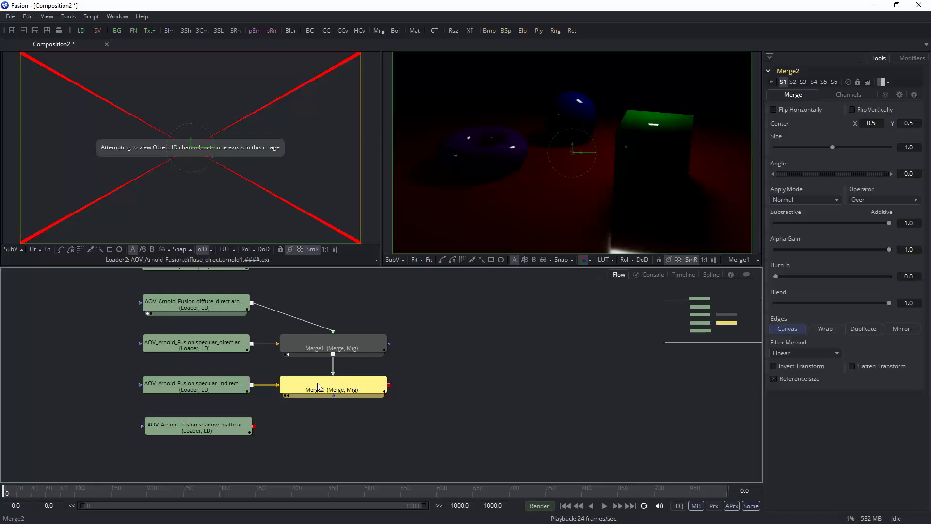
{"action": "left_click", "coordinate": [797, 200]}
{"action": "left_click", "coordinate": [784, 212]}
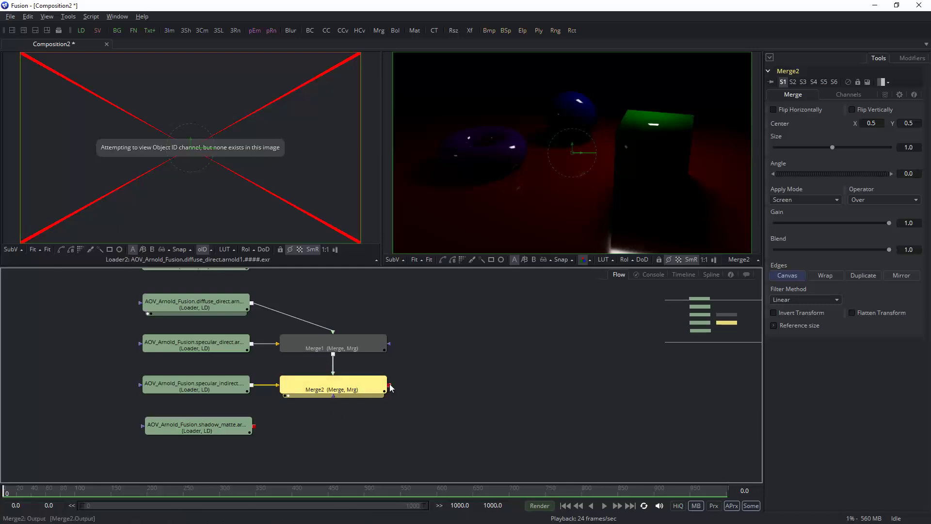
{"action": "left_click_drag", "start_coordinate": [389, 387], "coordinate": [478, 359]}
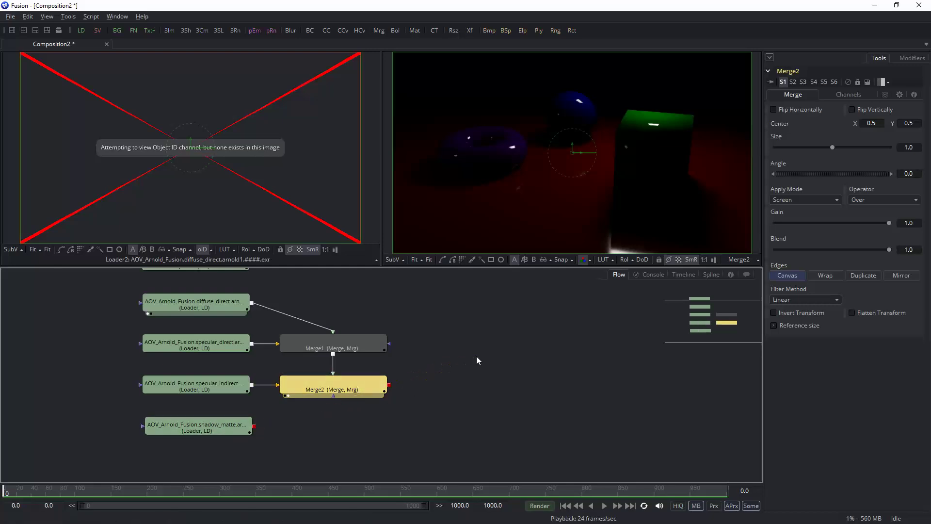
Show the shadow_matte loader in the first viewer with its color channels and enlarge the viewer area slightly
{"action": "left_click", "coordinate": [209, 426]}
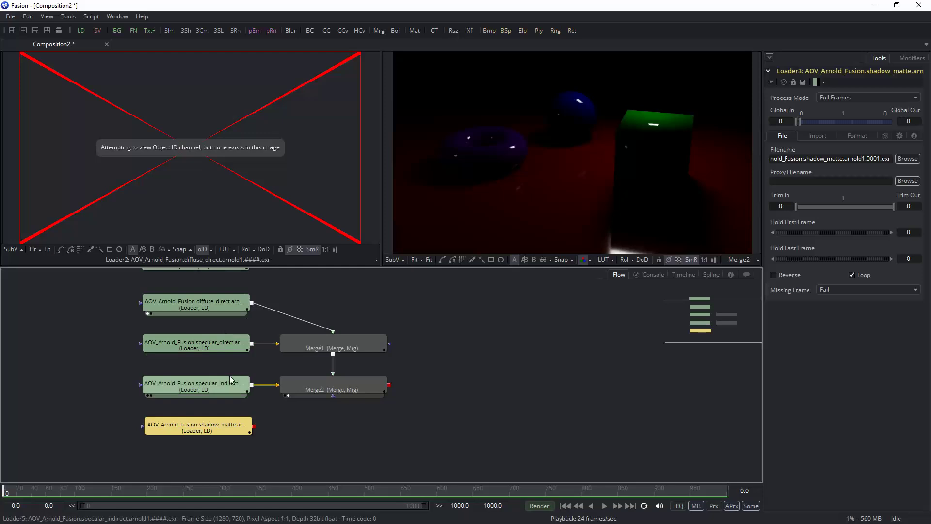
{"action": "left_click", "coordinate": [202, 249]}
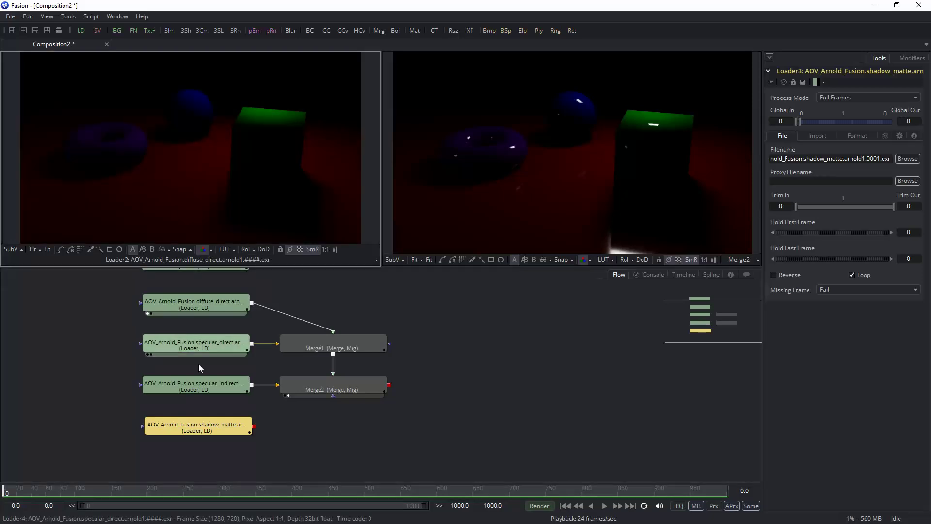
{"action": "key", "text": "1"}
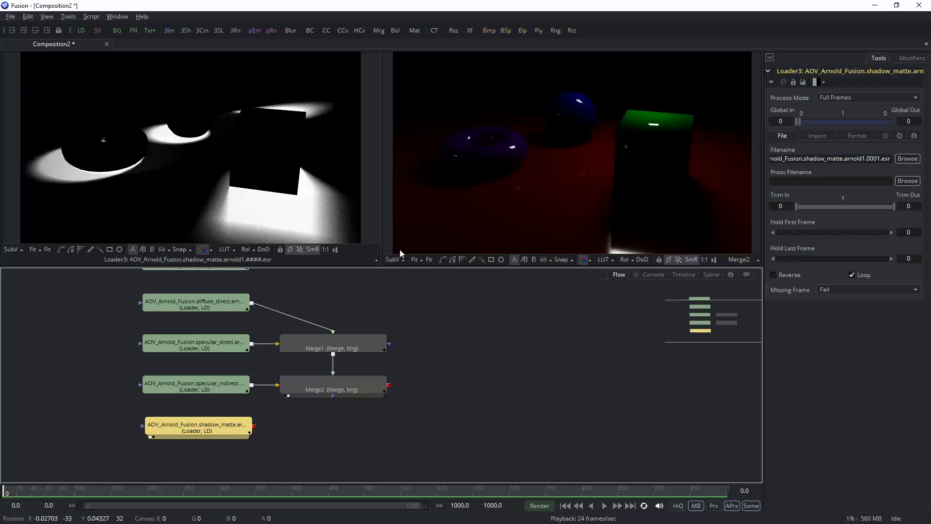
{"action": "mouse_move", "coordinate": [369, 266]}
{"action": "left_mouse_down"}
{"action": "mouse_move", "coordinate": [368, 295]}
{"action": "mouse_move", "coordinate": [369, 278]}
{"action": "left_mouse_up"}
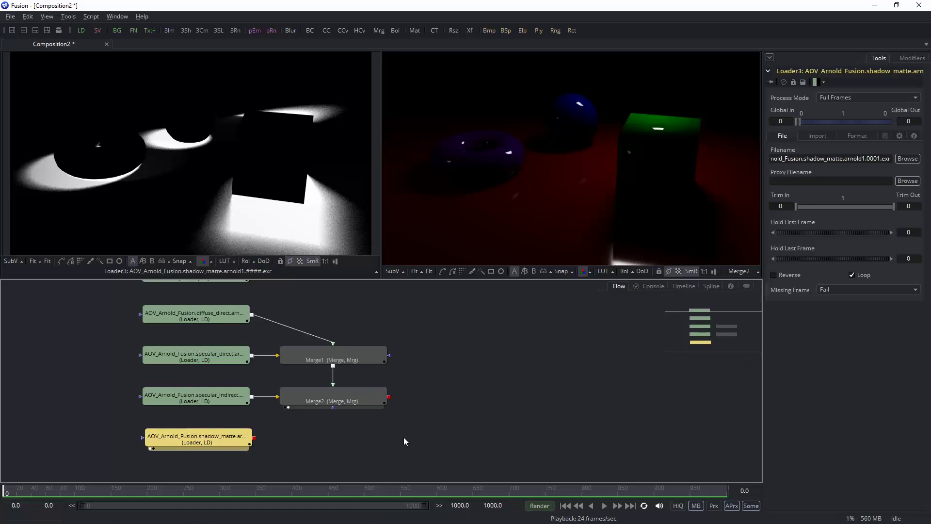
Add a Channel Booleans tool after the shadow_matte loader and show it in the first viewer
{"action": "key", "text": "ctrl+space"}
{"action": "type", "text": "bo"}
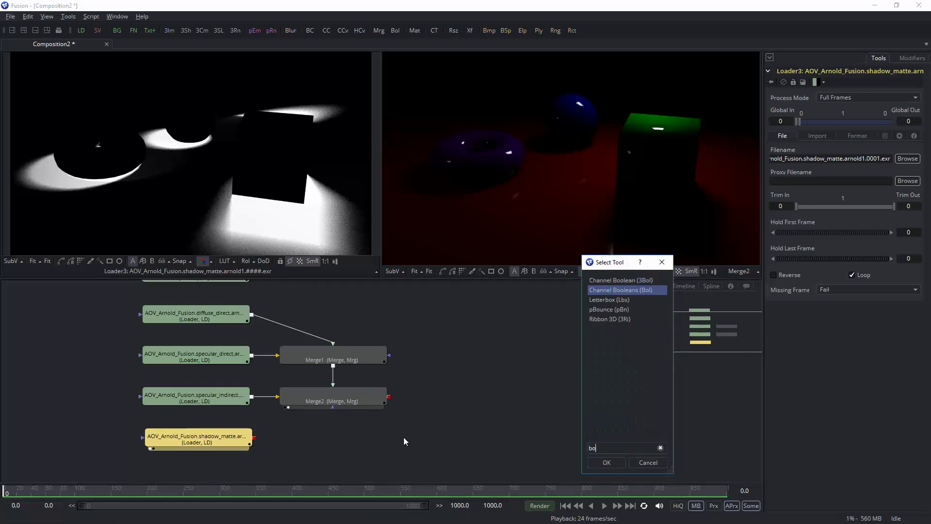
{"action": "type", "text": "o"}
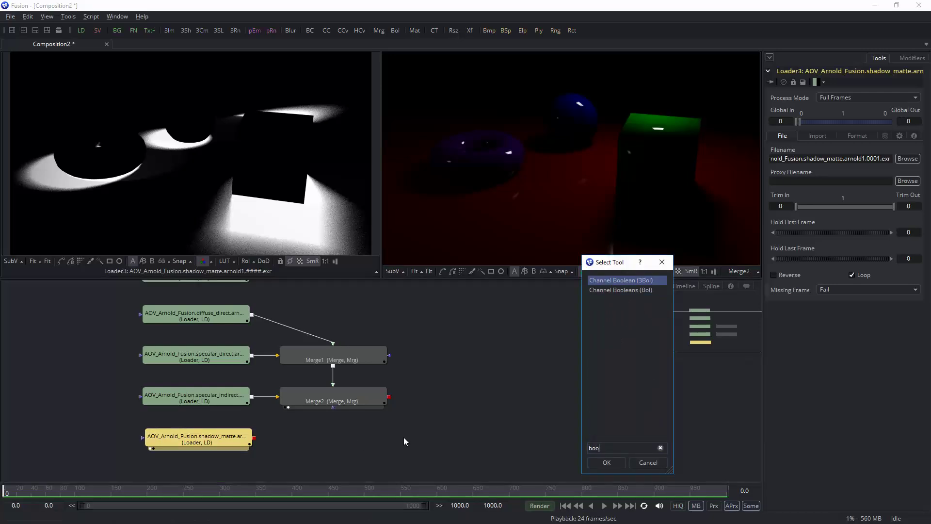
{"action": "left_click", "coordinate": [621, 290]}
{"action": "left_click", "coordinate": [606, 462]}
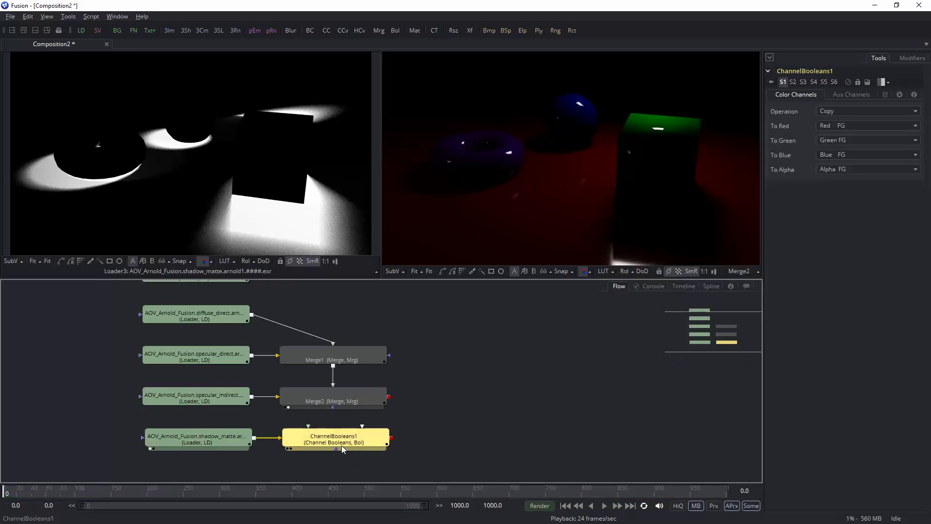
{"action": "key", "text": "1"}
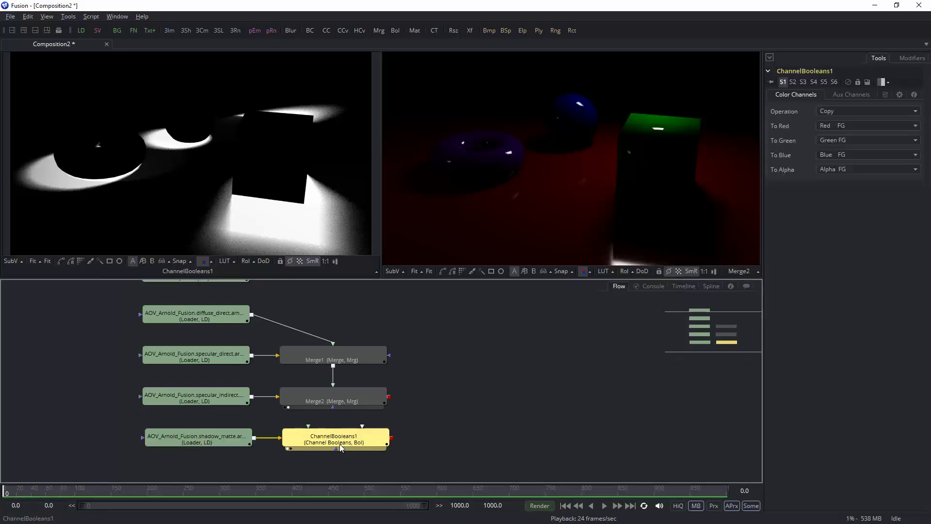
Set the Channel Booleans operation to Negative and To Alpha to Do Nothing
{"action": "left_click", "coordinate": [852, 110]}
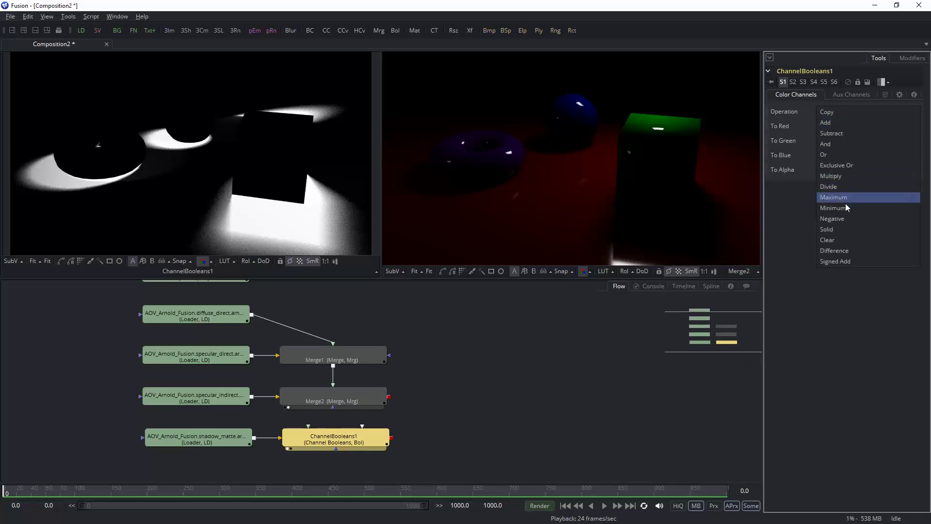
{"action": "left_click", "coordinate": [845, 218]}
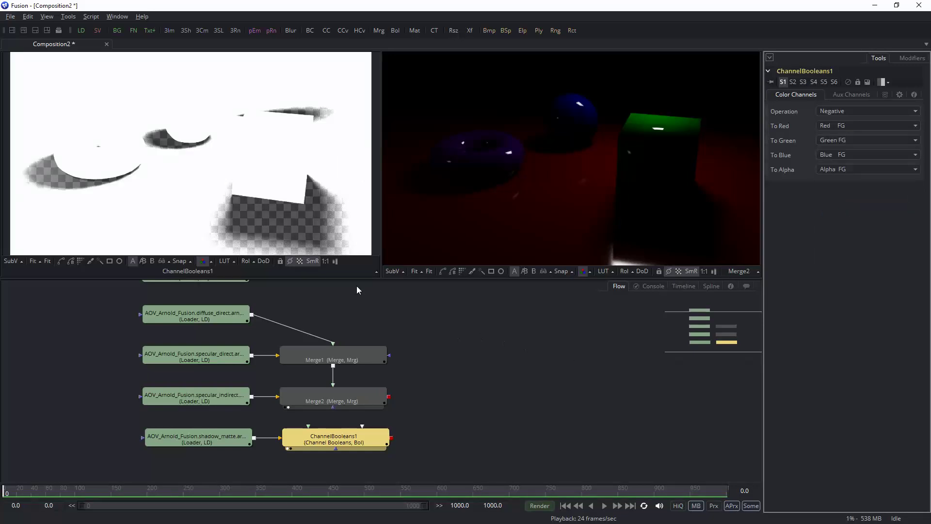
{"action": "left_click", "coordinate": [854, 168]}
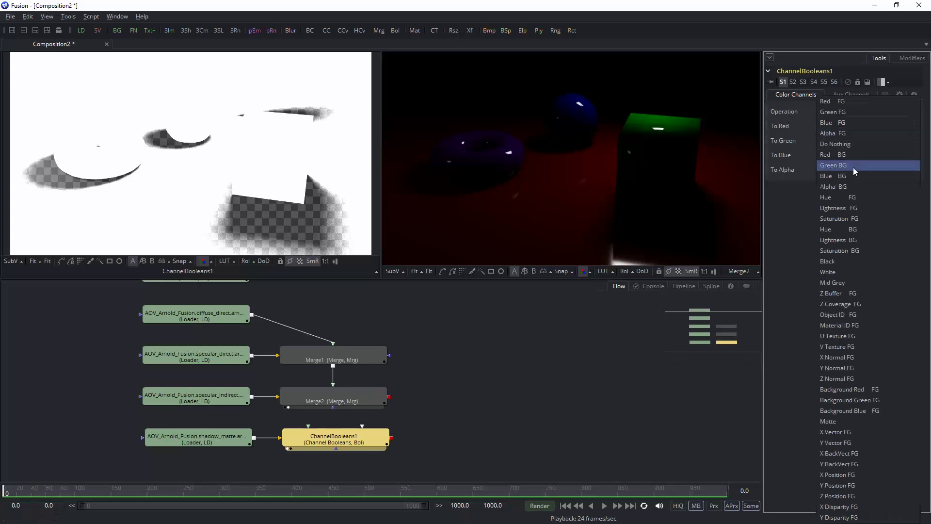
{"action": "left_click", "coordinate": [845, 144]}
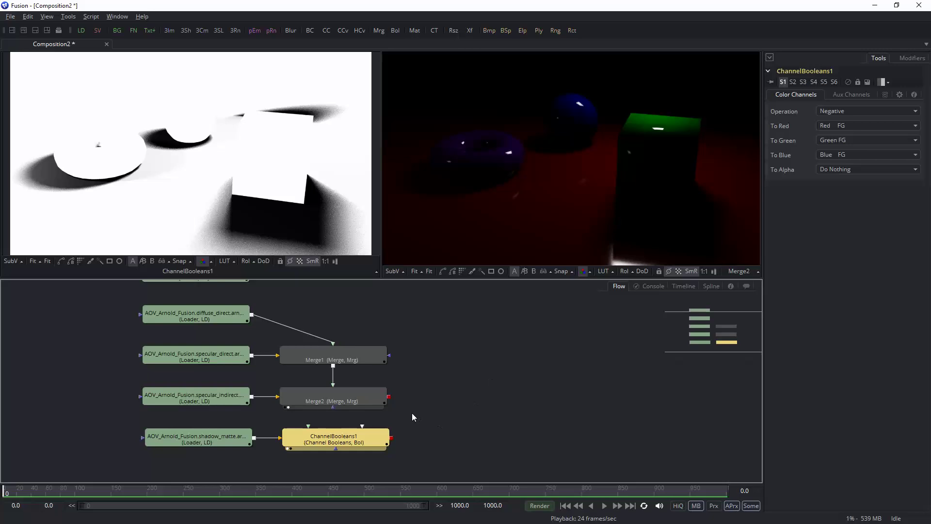
Move the shadow_matte loader and its Channel Booleans node together to the left in the flow
{"action": "left_click_drag", "start_coordinate": [433, 435], "coordinate": [162, 443]}
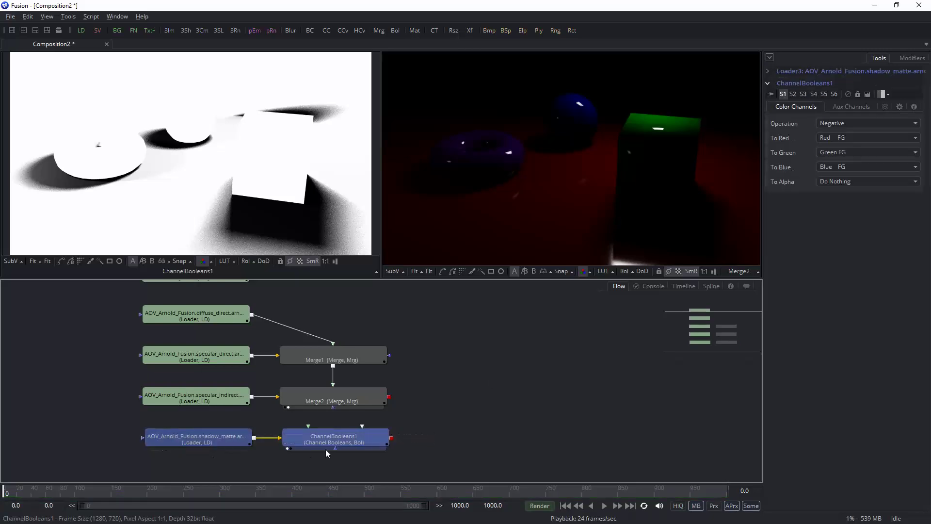
{"action": "left_click_drag", "start_coordinate": [327, 443], "coordinate": [205, 436]}
{"action": "left_click", "coordinate": [403, 401]}
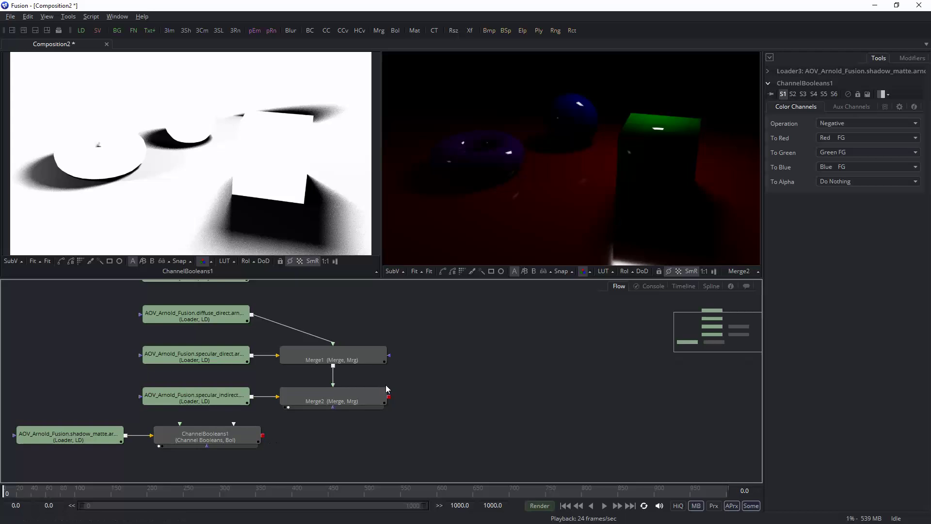
Merge the Merge2 result over ChannelBooleans1 with the Multiply apply mode and show the new Merge in the second viewer
{"action": "left_click_drag", "start_coordinate": [389, 397], "coordinate": [263, 435]}
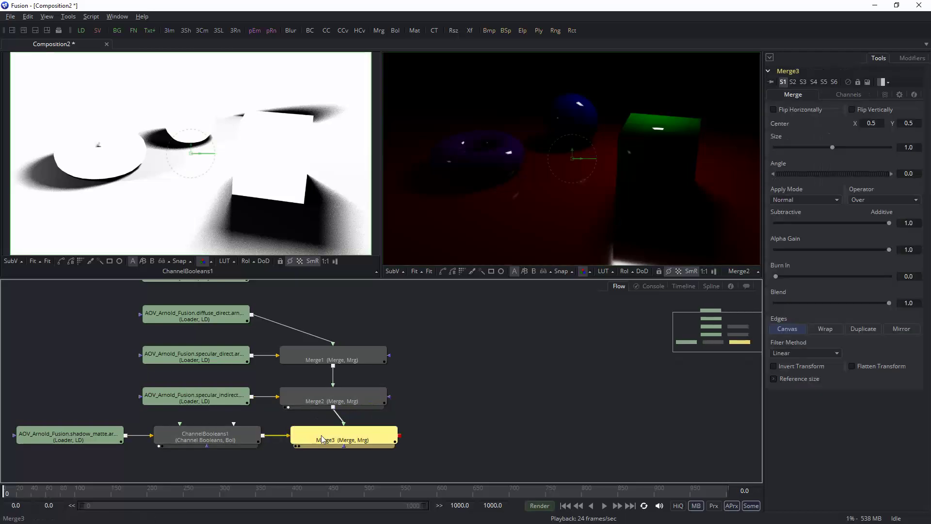
{"action": "left_click", "coordinate": [815, 199]}
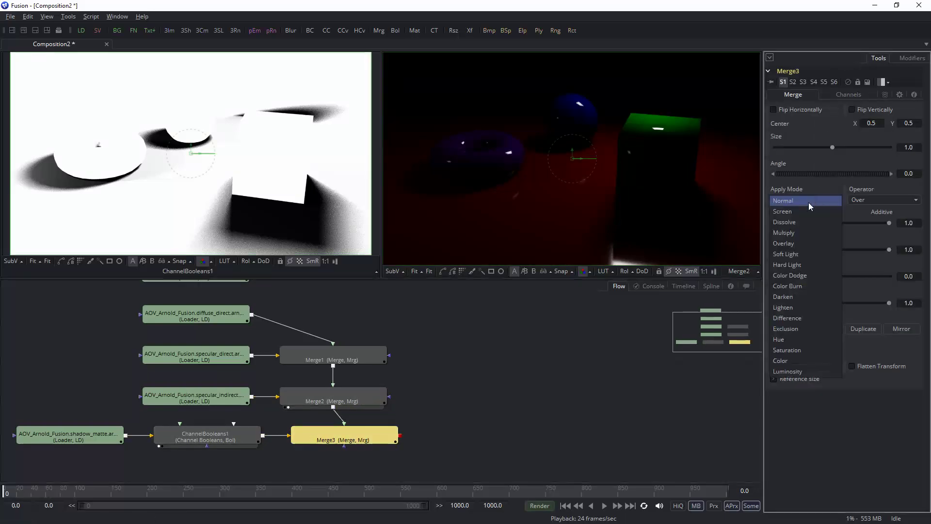
{"action": "left_click", "coordinate": [793, 233]}
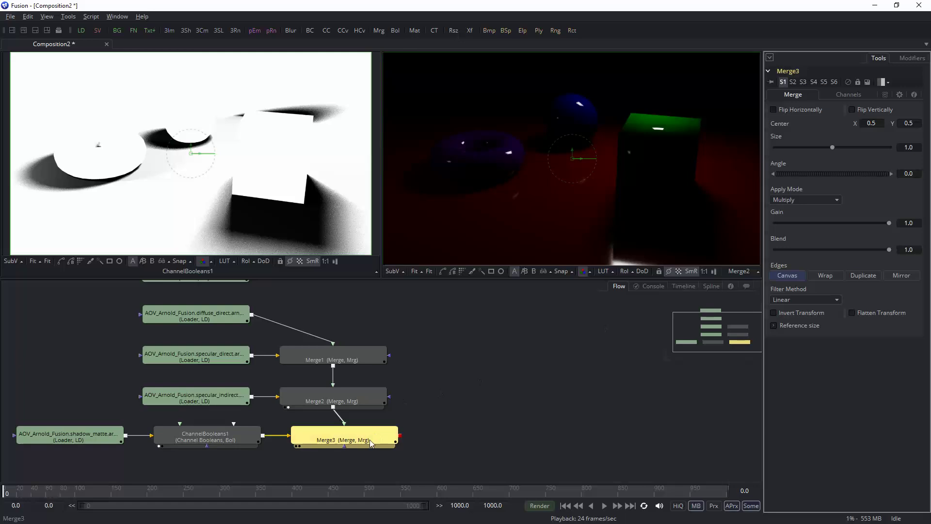
{"action": "key", "text": "2"}
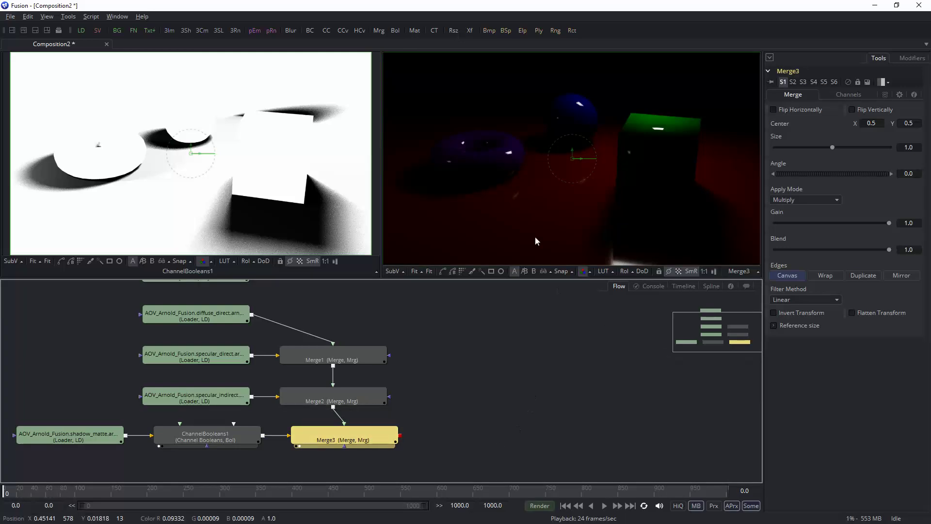
Add a Gamut tool after Merge3 and show it in the second viewer
{"action": "middle_click_drag", "start_coordinate": [492, 417], "coordinate": [423, 391]}
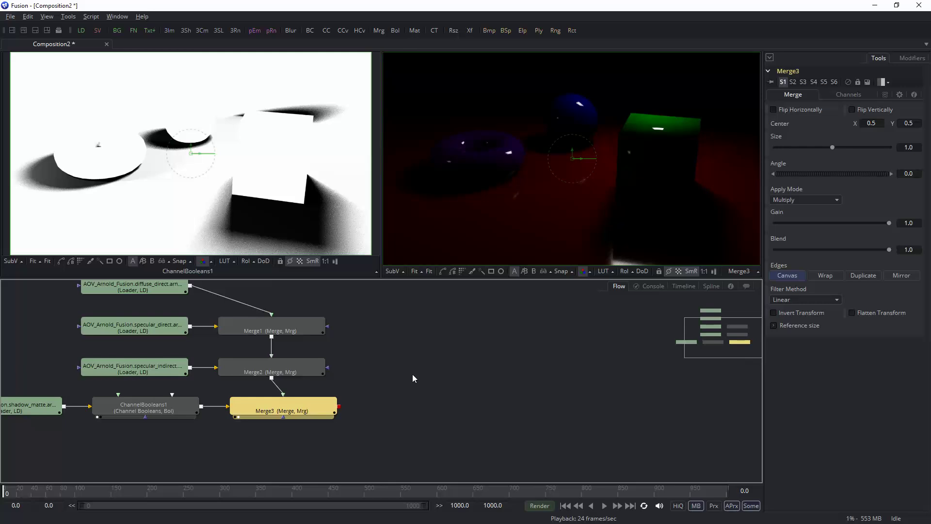
{"action": "key", "text": "ctrl+space"}
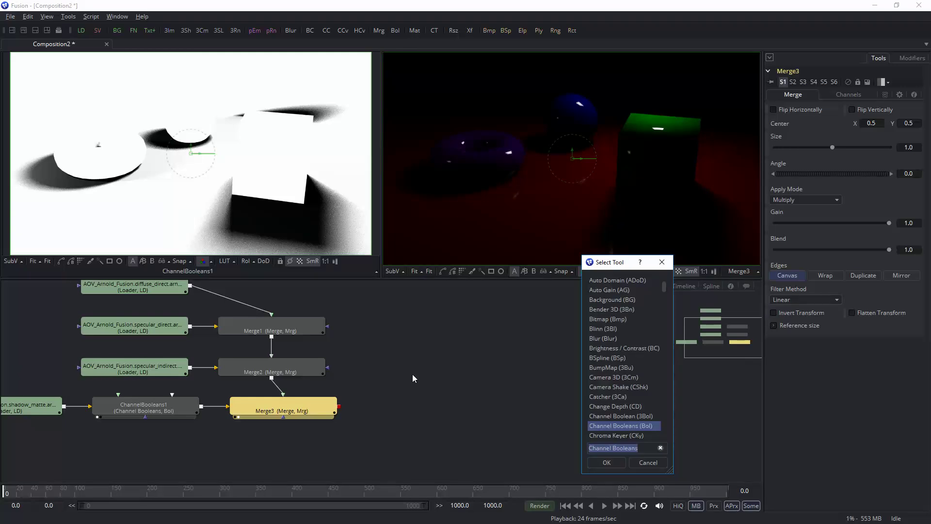
{"action": "type", "text": "gam"}
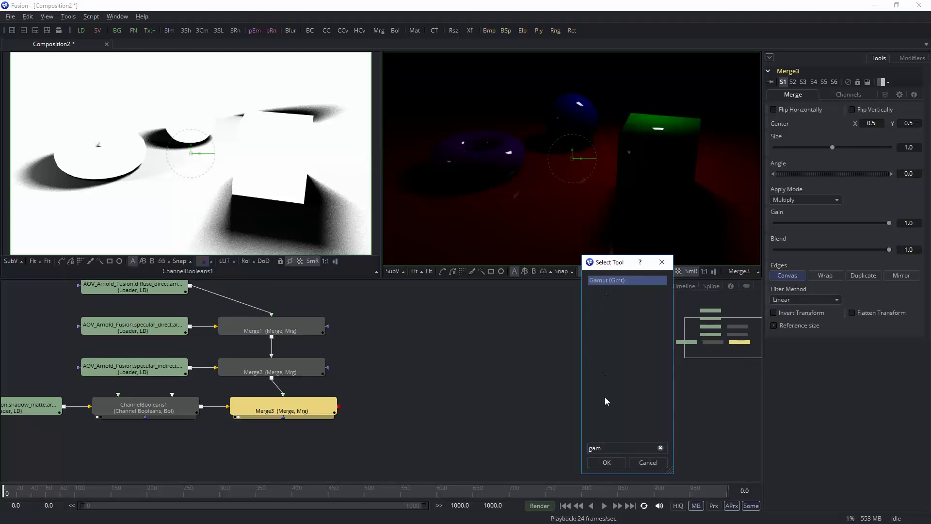
{"action": "left_click", "coordinate": [606, 462]}
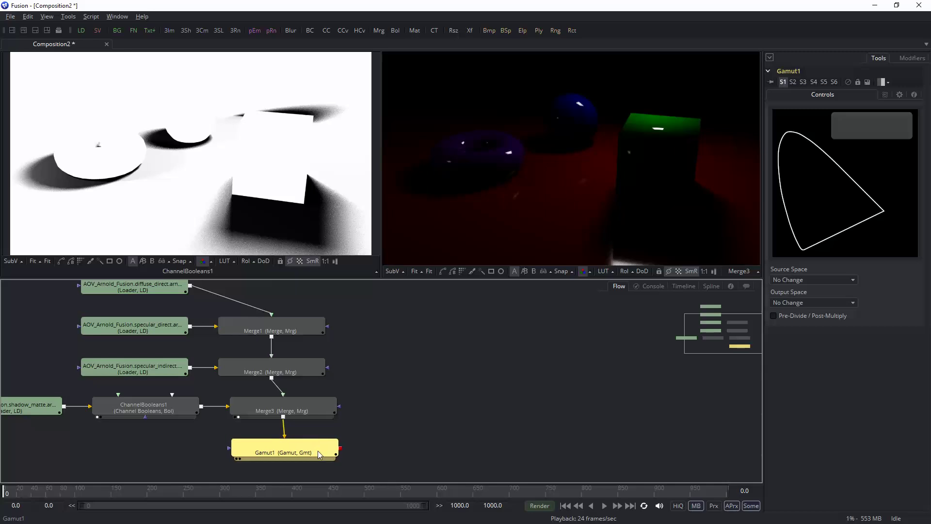
{"action": "key", "text": "2"}
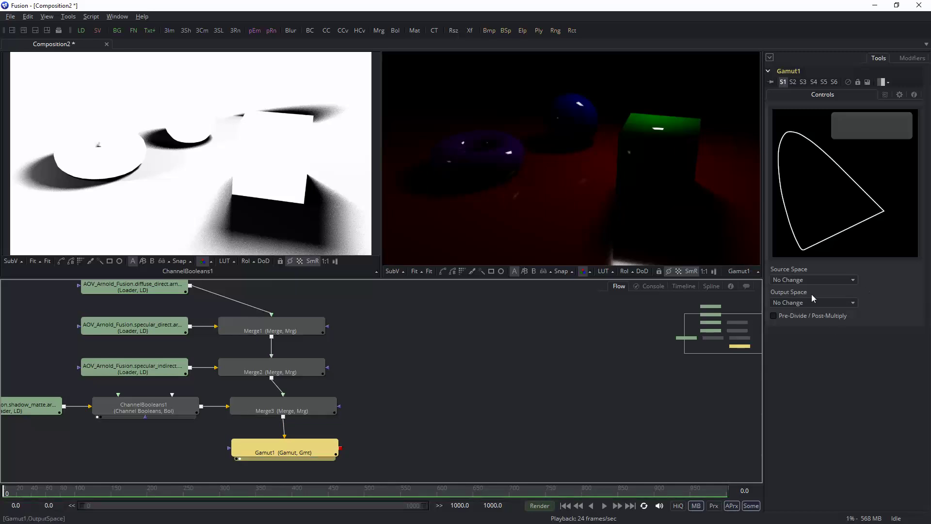
Set the Output Space of the Gamut tool after Merge3 to Custom and its gamma to 2.2
{"action": "left_click", "coordinate": [813, 301]}
{"action": "left_click", "coordinate": [799, 518]}
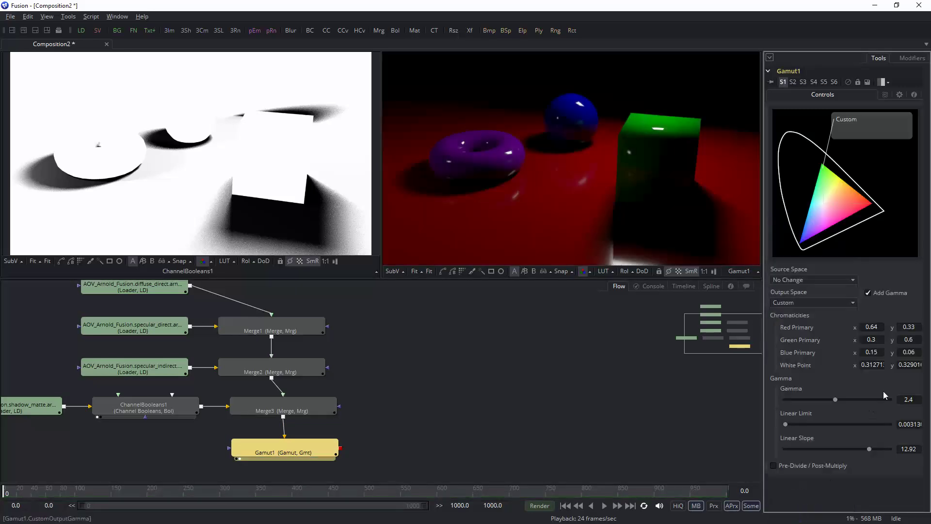
{"action": "left_click", "coordinate": [909, 399]}
{"action": "type", "text": "2.2"}
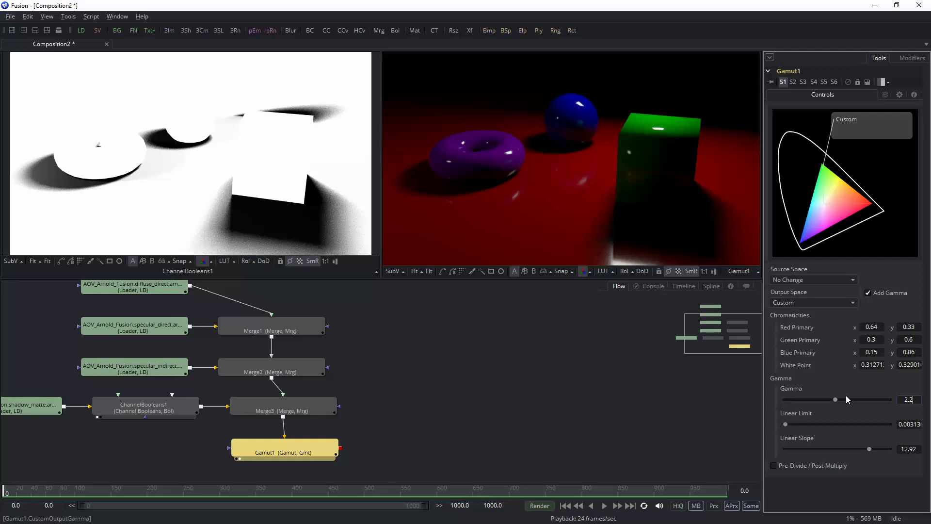
{"action": "key", "text": "Tab"}
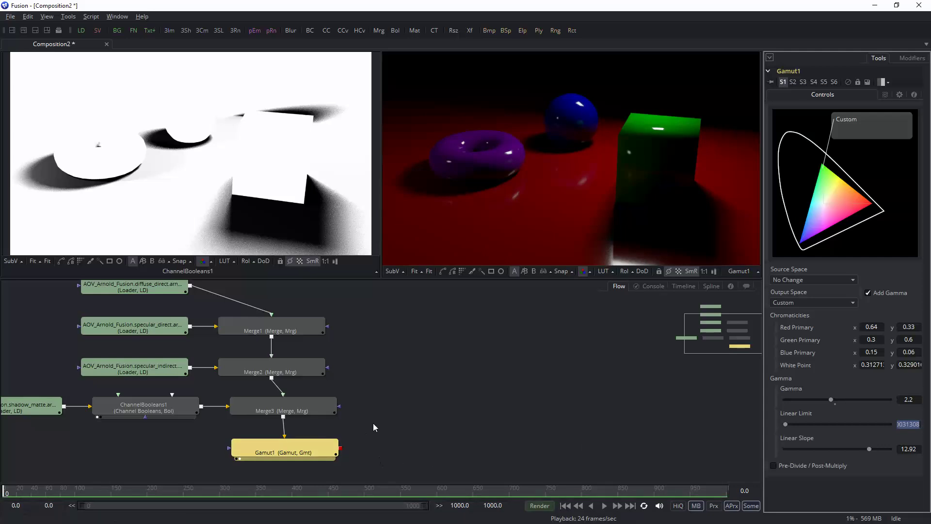
Add a Gamut tool after the BEAUTY loader and show it in the first viewer
{"action": "middle_click_drag", "start_coordinate": [374, 427], "coordinate": [430, 390]}
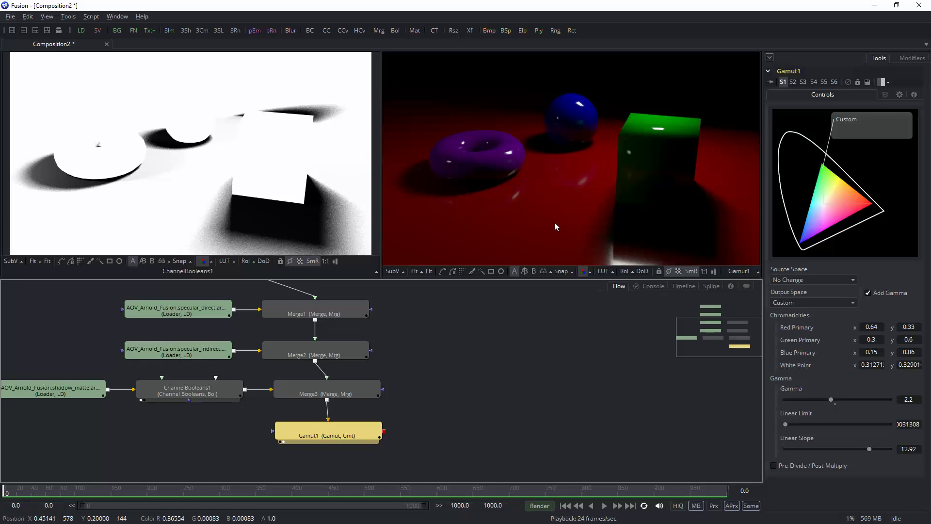
{"action": "scroll", "coordinate": [474, 401], "scroll_direction": "up", "scroll_amount": 2}
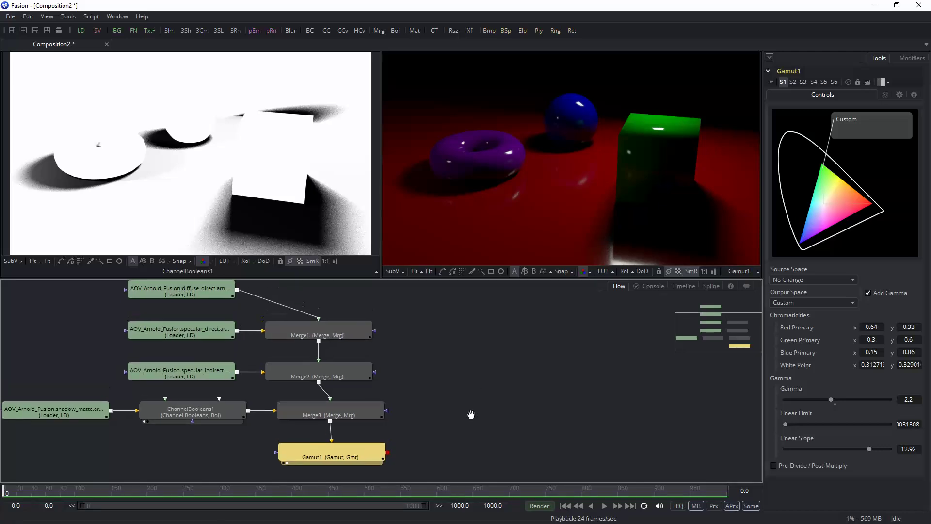
{"action": "scroll", "coordinate": [452, 378], "scroll_direction": "up", "scroll_amount": 4}
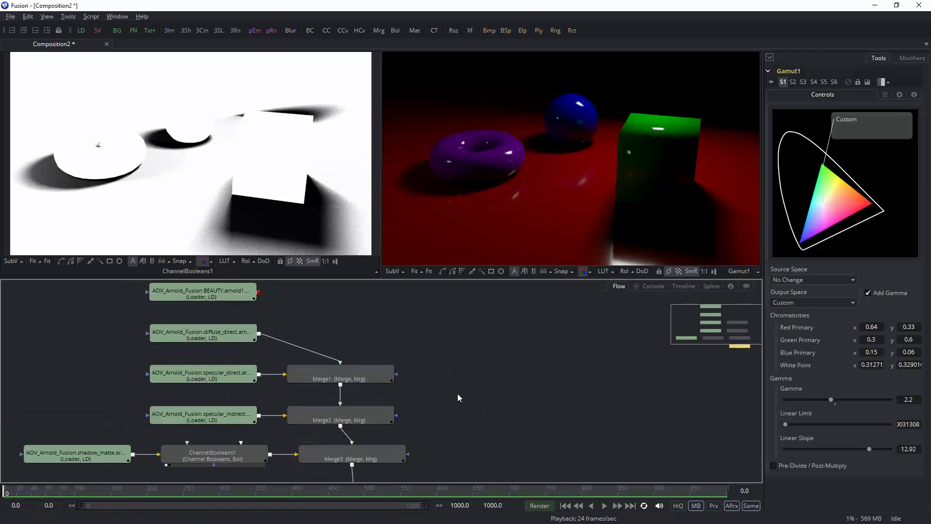
{"action": "scroll", "coordinate": [277, 303], "scroll_direction": "up", "scroll_amount": 3}
{"action": "left_click", "coordinate": [228, 325]}
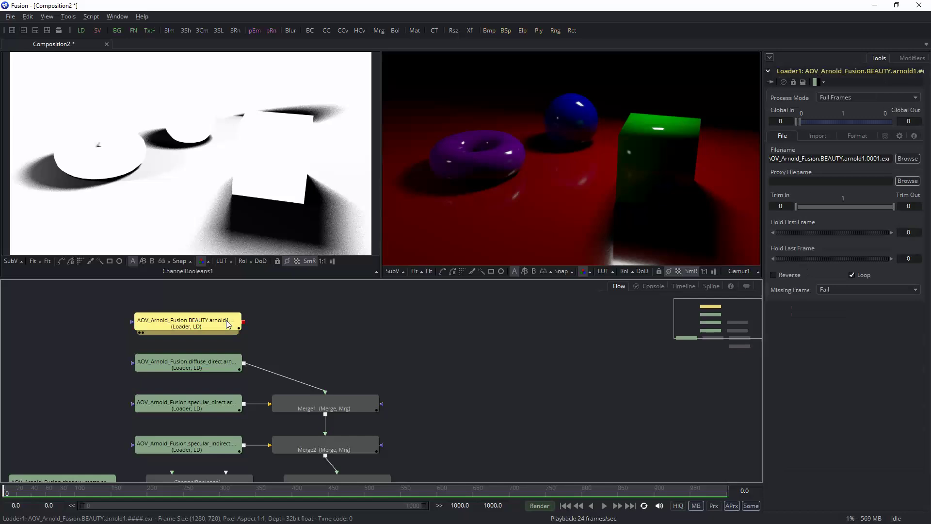
{"action": "key", "text": "1"}
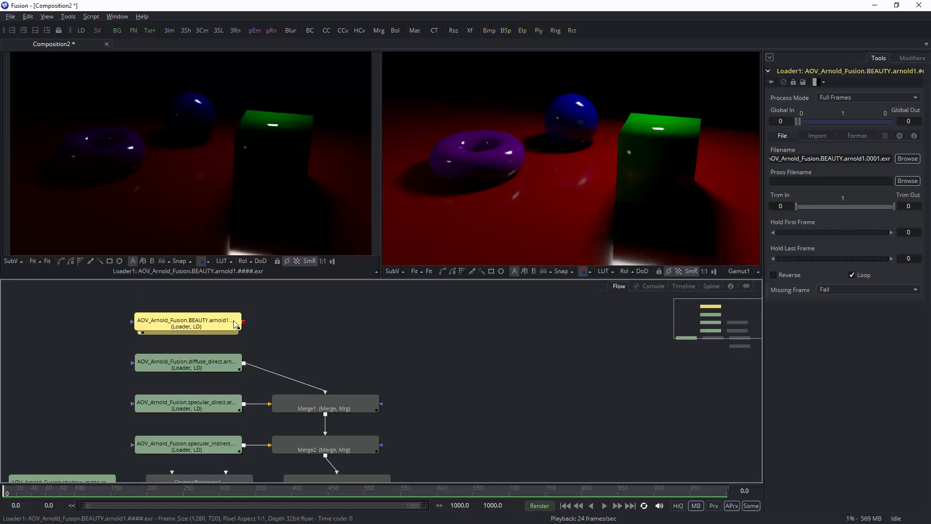
{"action": "key", "text": "ctrl+space"}
{"action": "type", "text": "gam"}
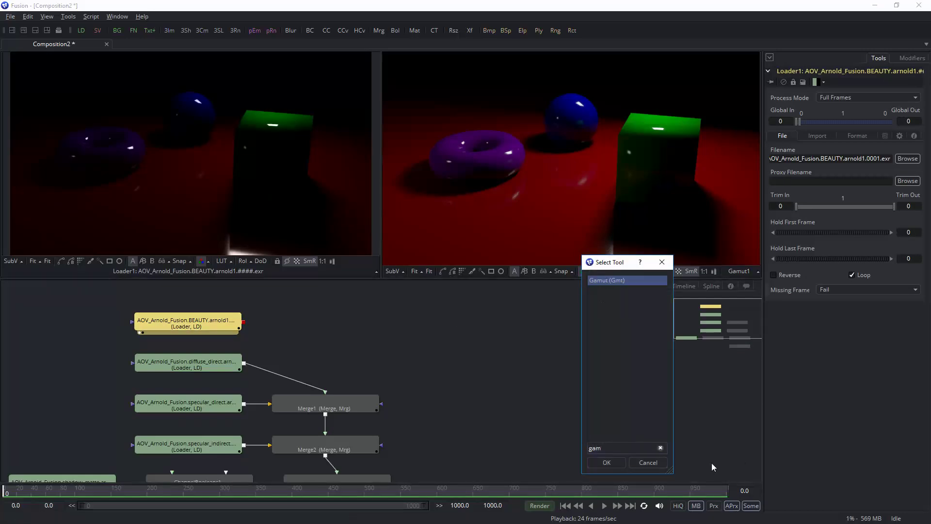
{"action": "left_click", "coordinate": [607, 463]}
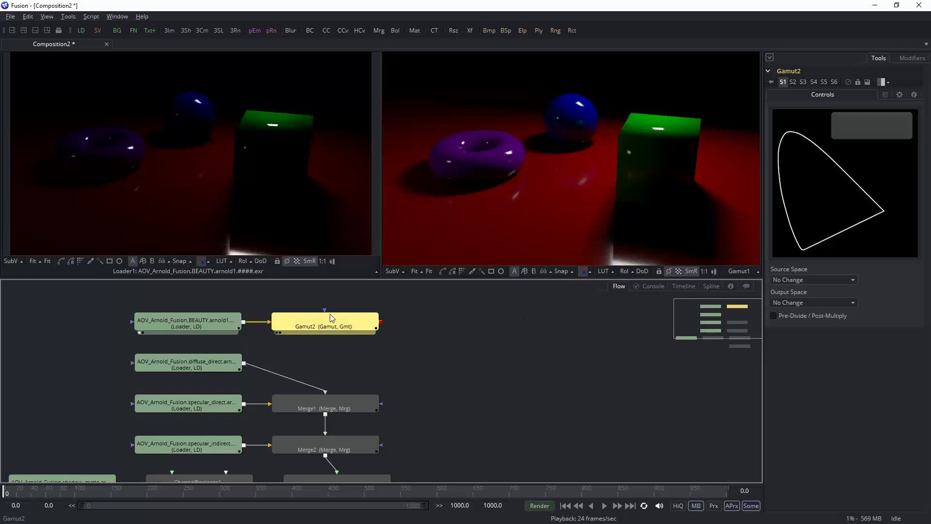
{"action": "key", "text": "1"}
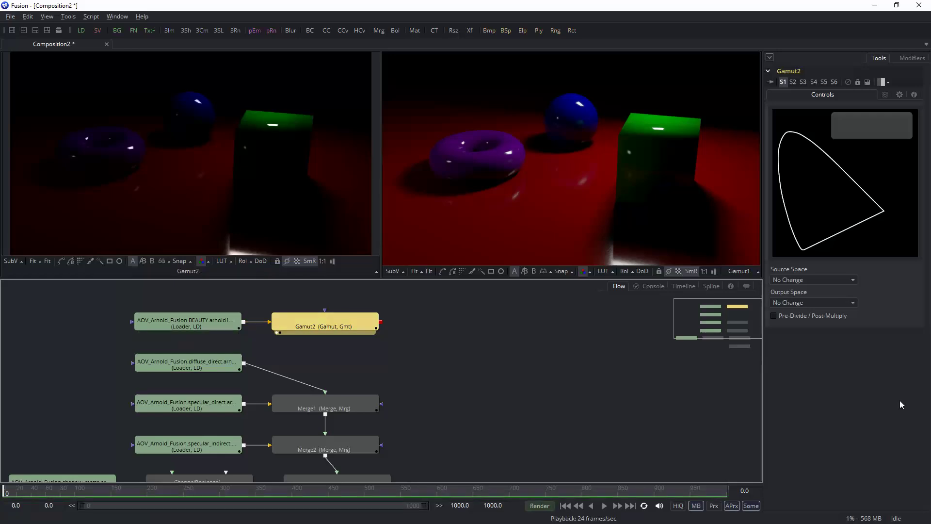
Set the Output Space of the BEAUTY loader's Gamut tool to Custom and its gamma to 2.2
{"action": "left_click", "coordinate": [806, 303]}
{"action": "left_click", "coordinate": [792, 517]}
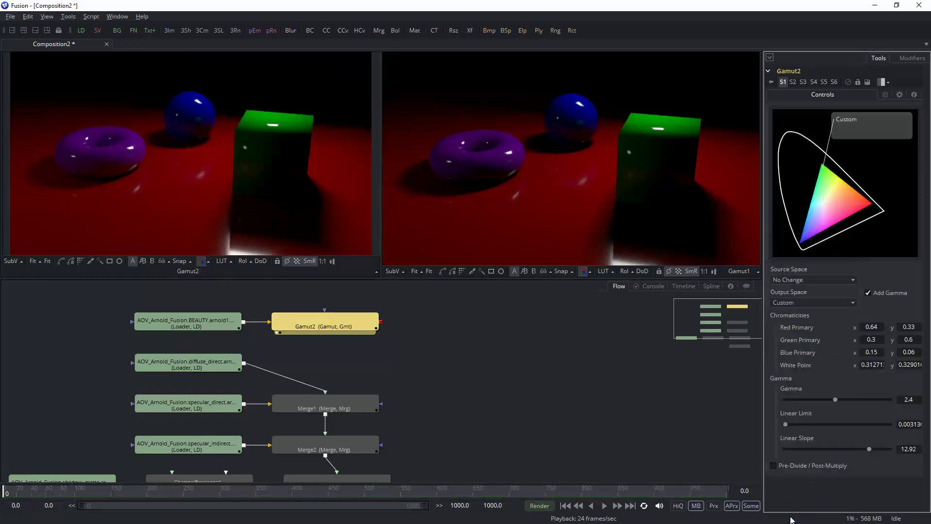
{"action": "left_click", "coordinate": [909, 400]}
{"action": "type", "text": "2"}
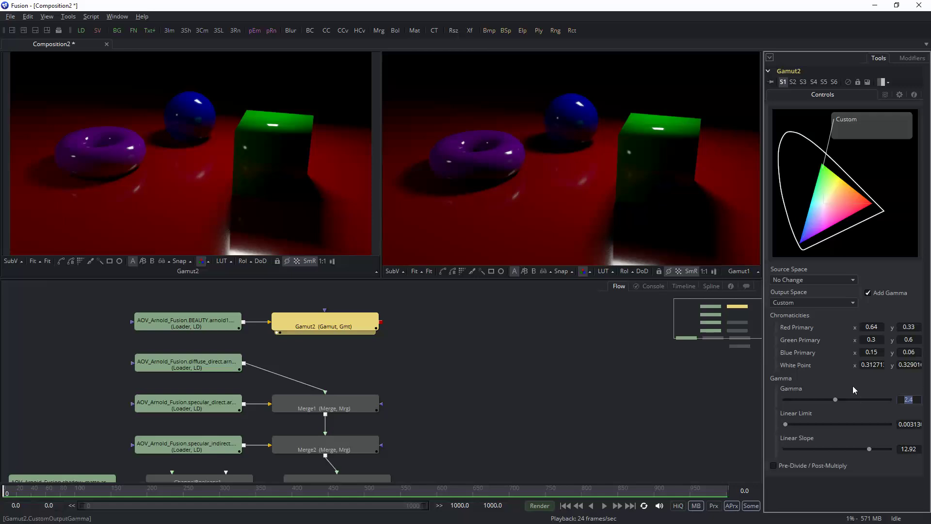
{"action": "type", "text": ".2"}
{"action": "key", "text": "Tab"}
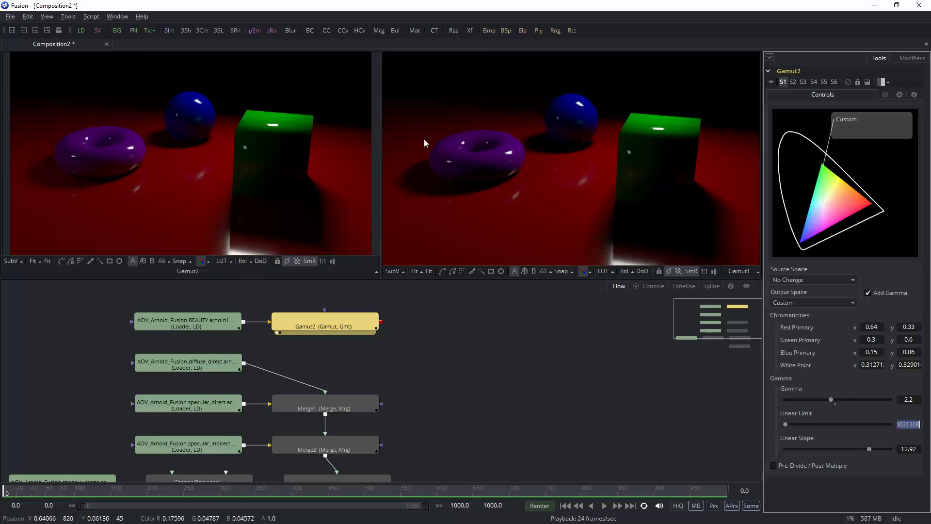
{"action": "scroll", "coordinate": [468, 333], "scroll_direction": "down", "scroll_amount": 3}
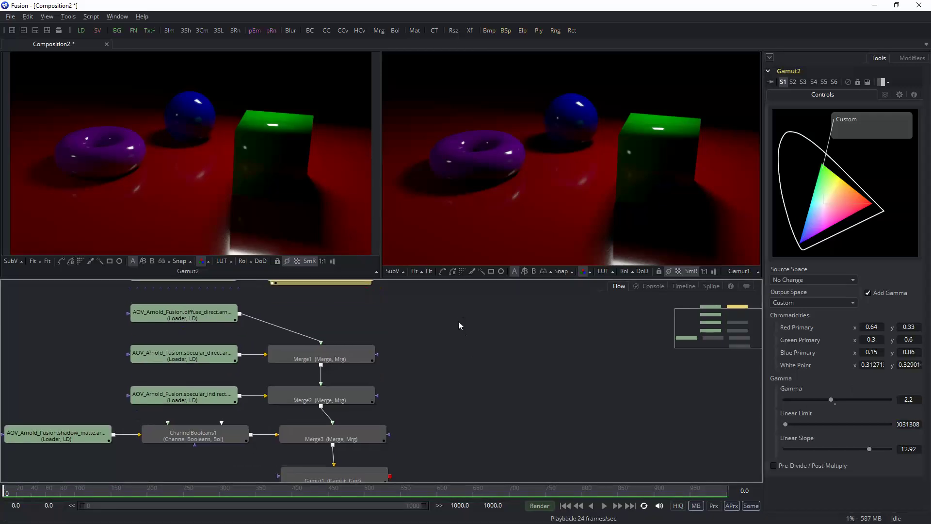
{"action": "scroll", "coordinate": [536, 391], "scroll_direction": "down", "scroll_amount": 1}
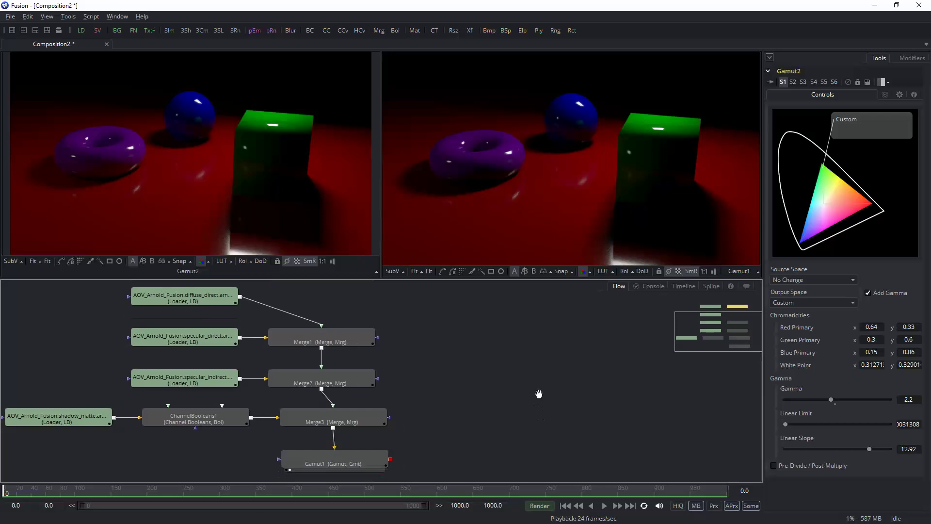
{"action": "middle_click_drag", "start_coordinate": [539, 365], "coordinate": [569, 369]}
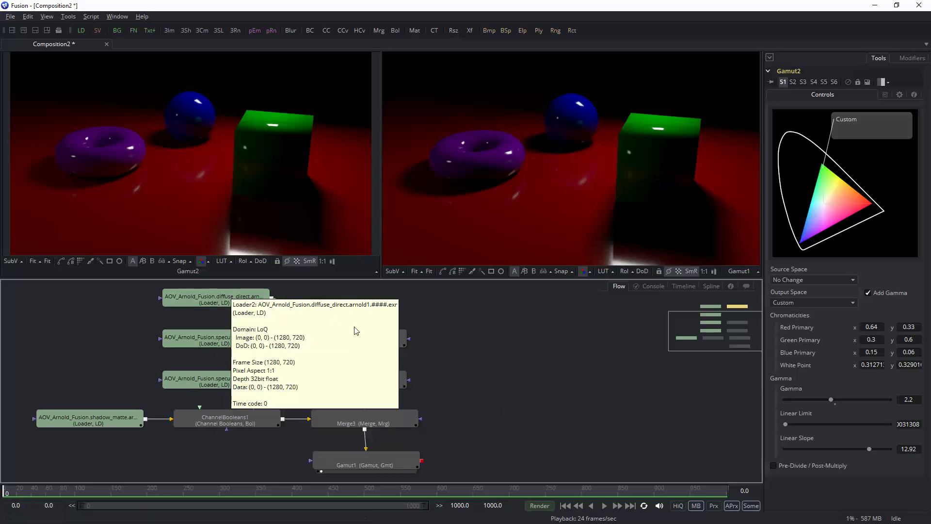
{"action": "mouse_move", "coordinate": [371, 348]}
{"action": "left_mouse_down"}
{"action": "mouse_move", "coordinate": [393, 346]}
{"action": "mouse_move", "coordinate": [374, 348]}
{"action": "left_mouse_up"}
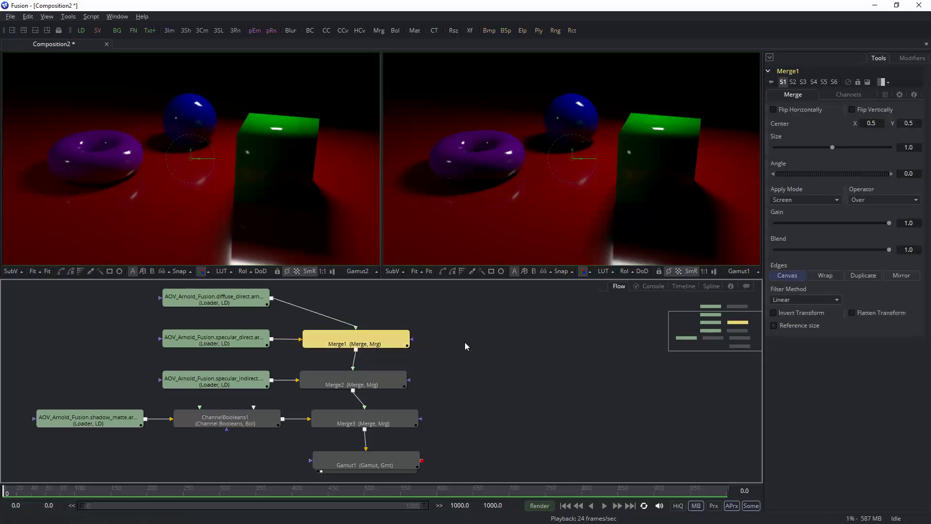
{"action": "left_click", "coordinate": [515, 357]}
Display the Object ID channel of the beauty render in the first viewer
{"action": "middle_click_drag", "start_coordinate": [517, 357], "coordinate": [482, 404]}
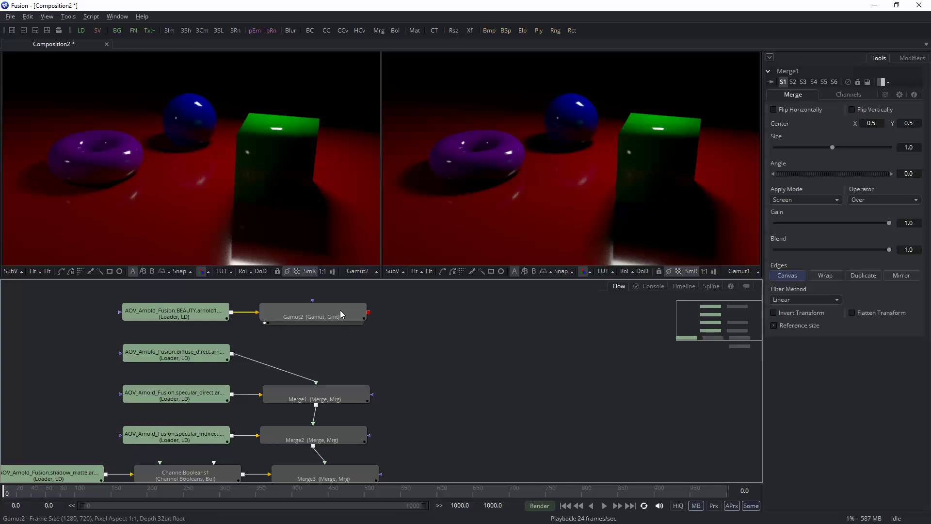
{"action": "left_click", "coordinate": [207, 273]}
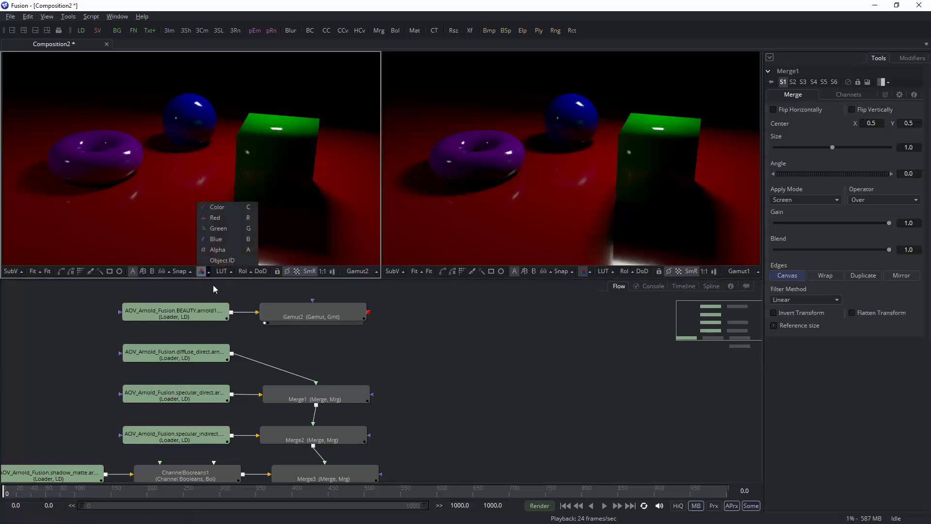
{"action": "left_click", "coordinate": [232, 262]}
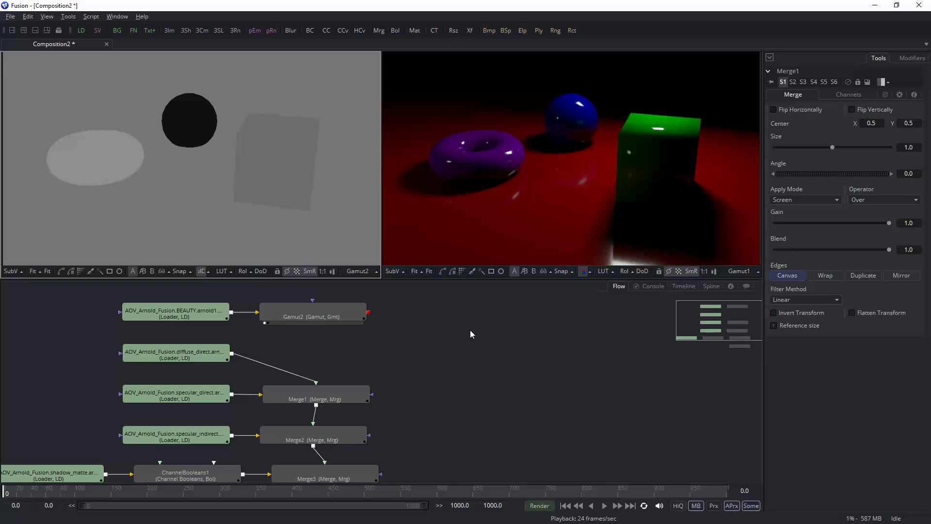
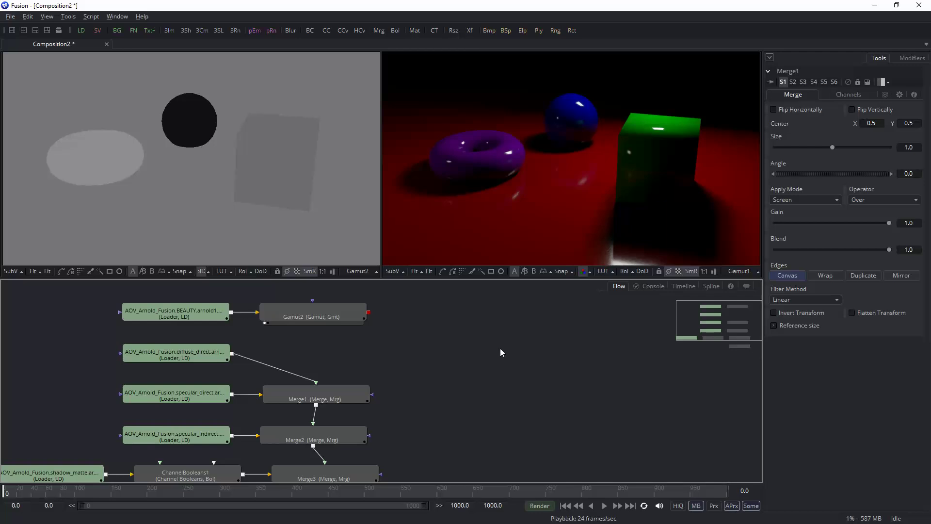
Move Gamut2 farther to the right in the flow, leaving a wide gap after the BEAUTY loader
{"action": "mouse_move", "coordinate": [342, 319]}
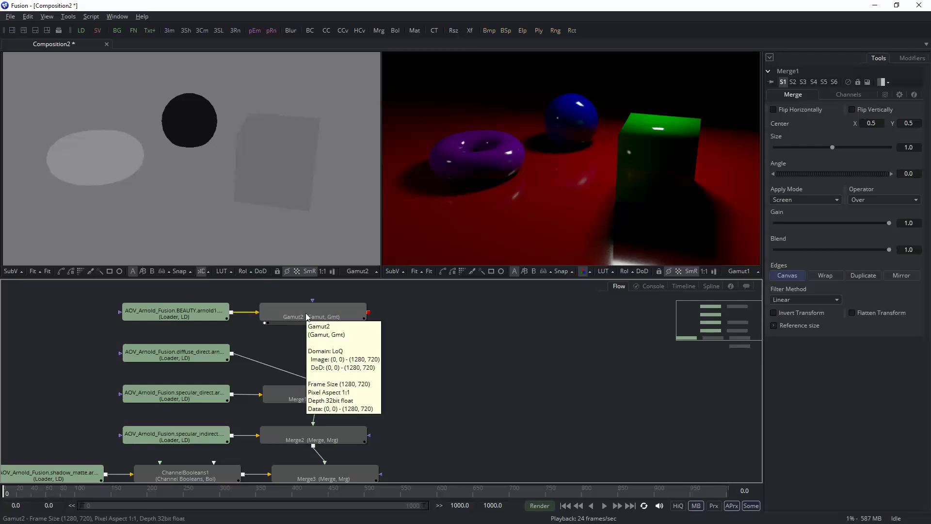
{"action": "left_click_drag", "start_coordinate": [305, 313], "coordinate": [510, 314]}
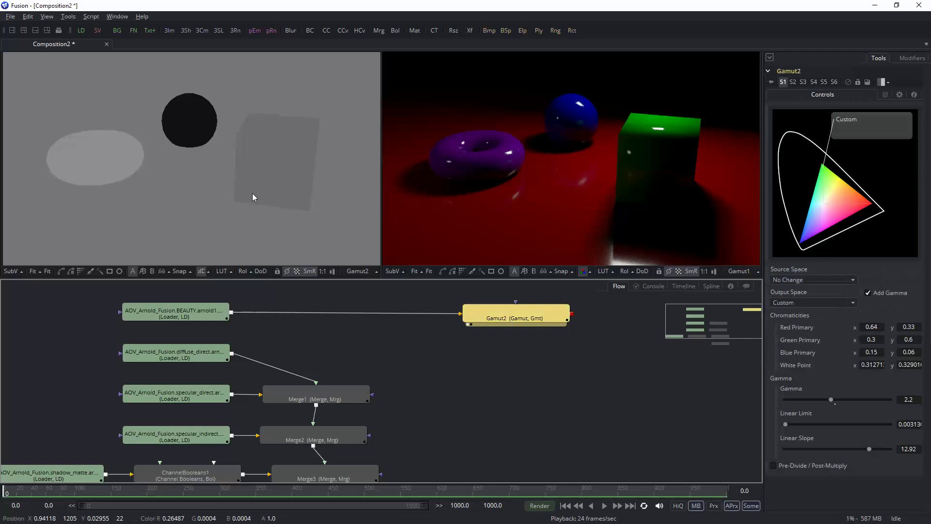
{"action": "left_click", "coordinate": [199, 314]}
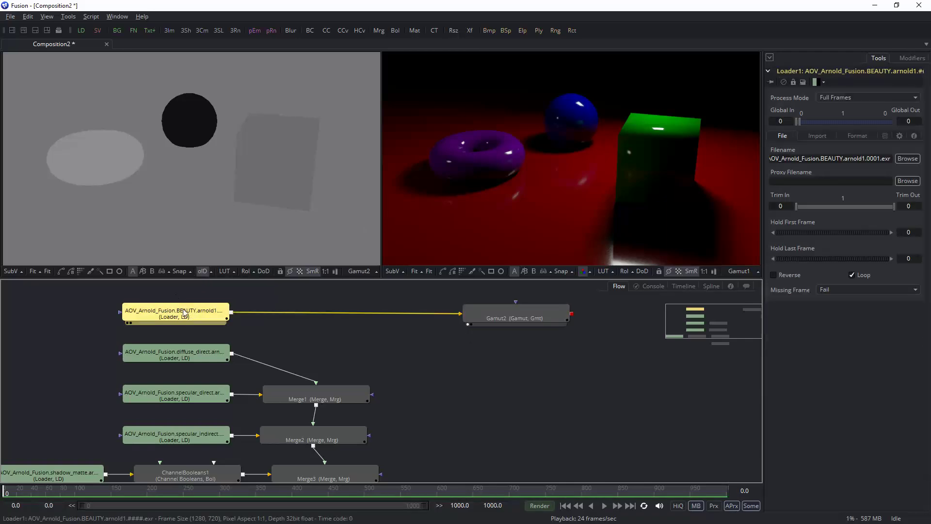
{"action": "mouse_move", "coordinate": [191, 317]}
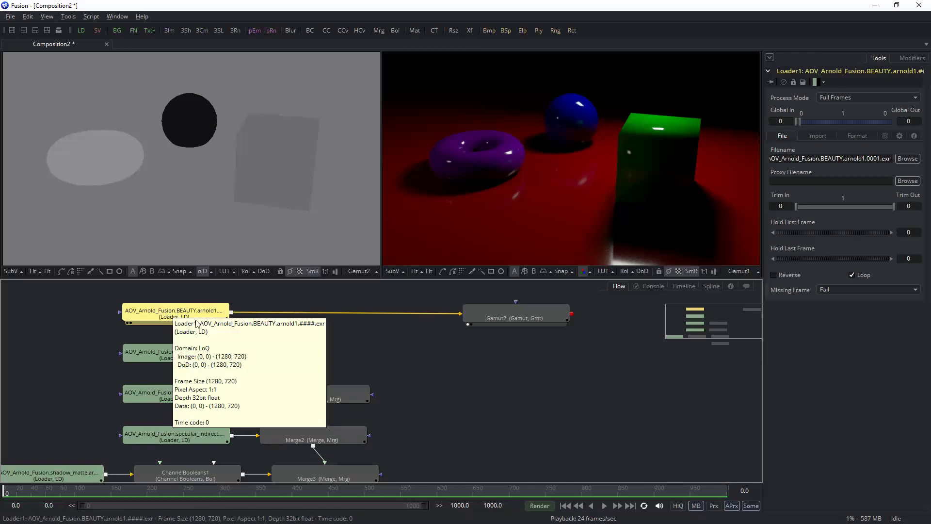
{"action": "key", "text": "ctrl+v"}
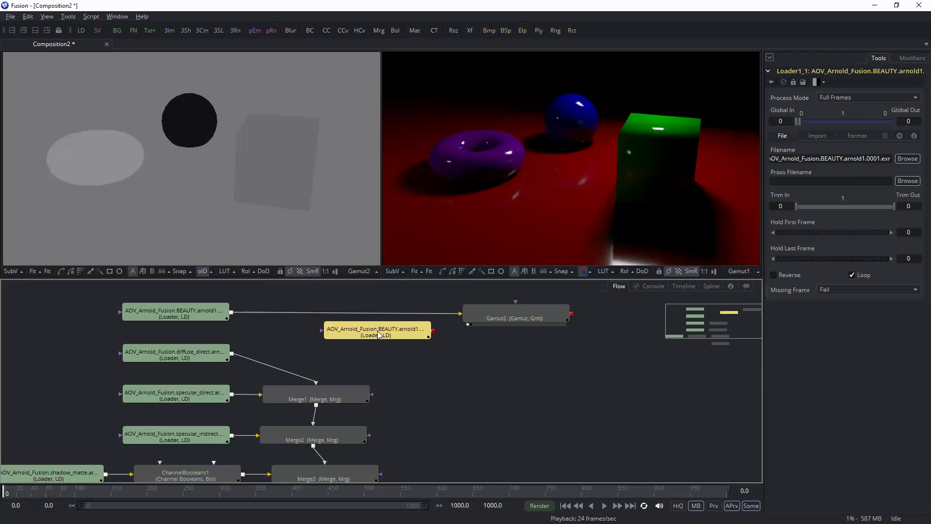
{"action": "left_click_drag", "start_coordinate": [377, 331], "coordinate": [368, 336]}
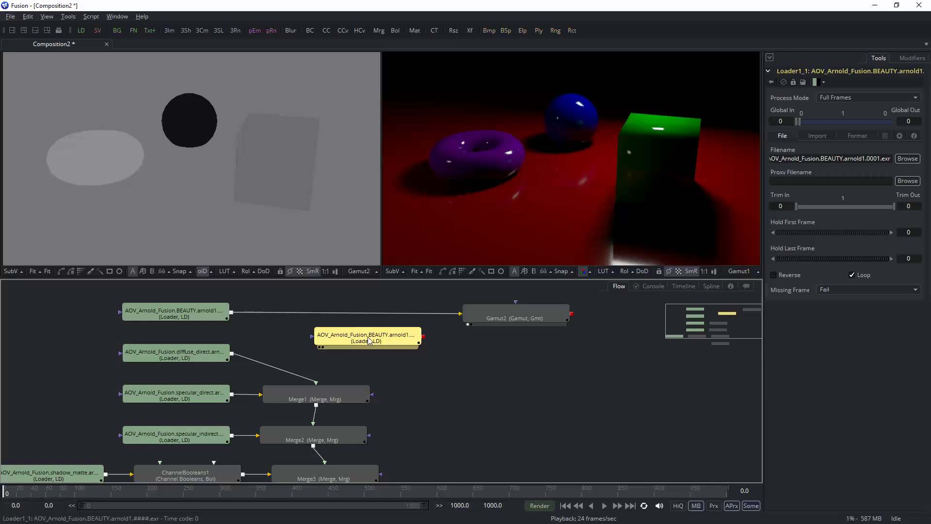
{"action": "key", "text": "Delete"}
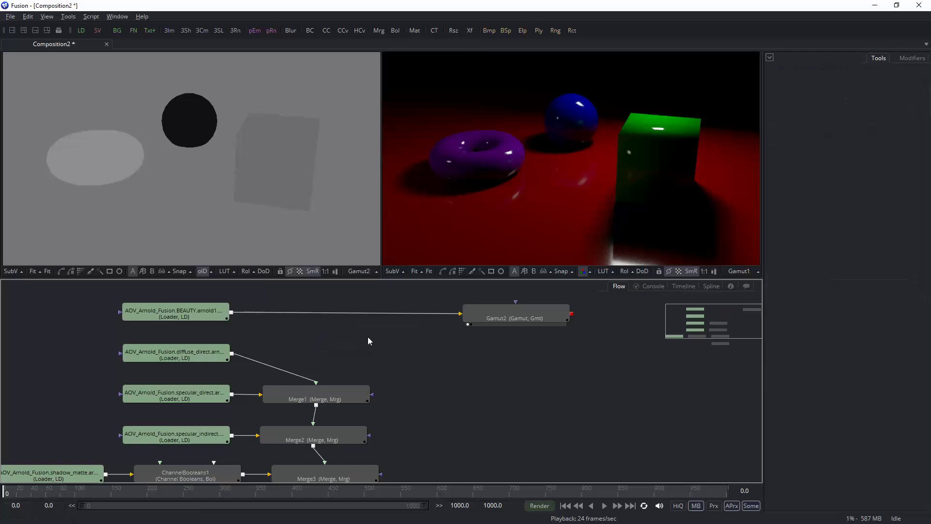
Duplicate the diffuse_direct loader and place the copy below the connection between the BEAUTY loader and Gamut2
{"action": "left_click", "coordinate": [183, 353]}
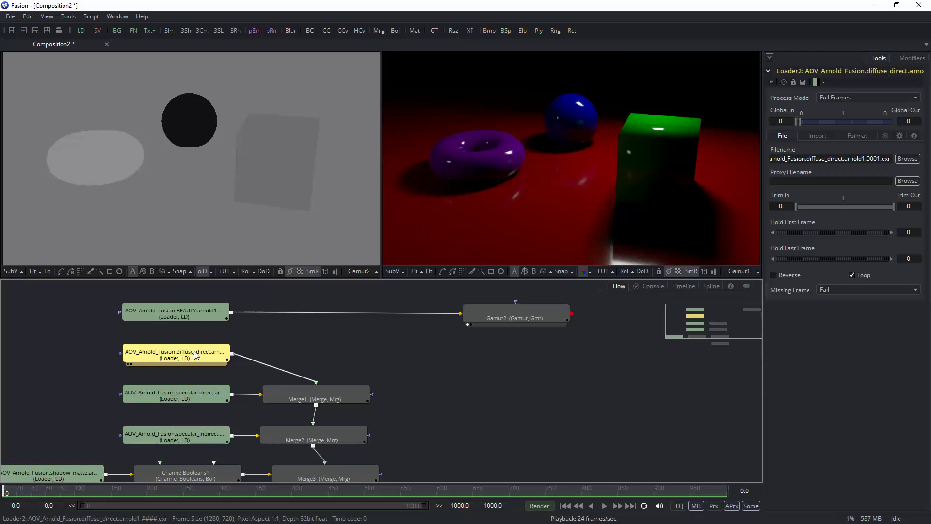
{"action": "key", "text": "ctrl+c"}
{"action": "key", "text": "ctrl+v"}
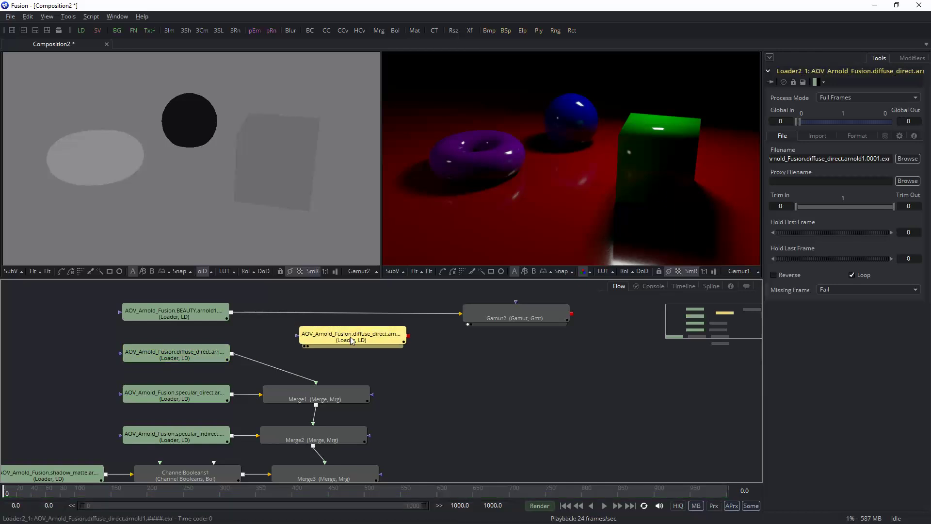
{"action": "left_click_drag", "start_coordinate": [351, 338], "coordinate": [353, 340]}
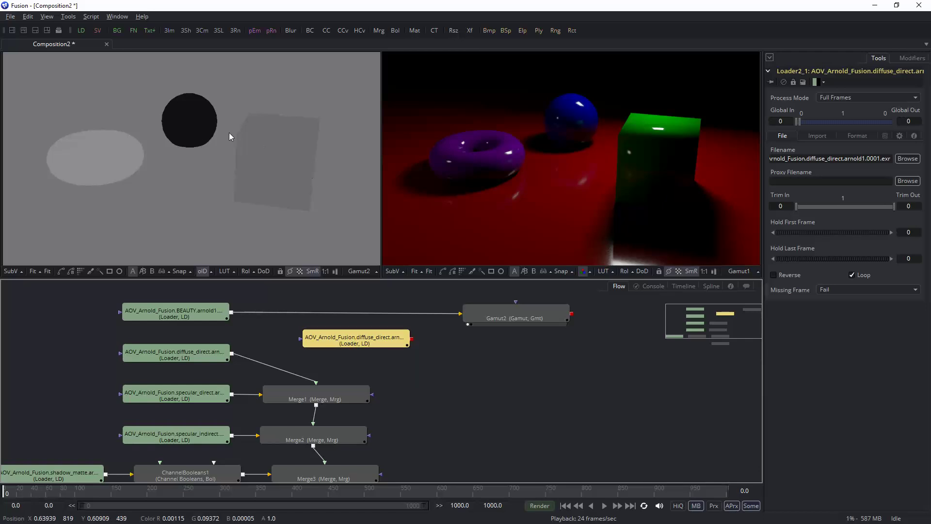
{"action": "left_click_drag", "start_coordinate": [342, 341], "coordinate": [367, 345]}
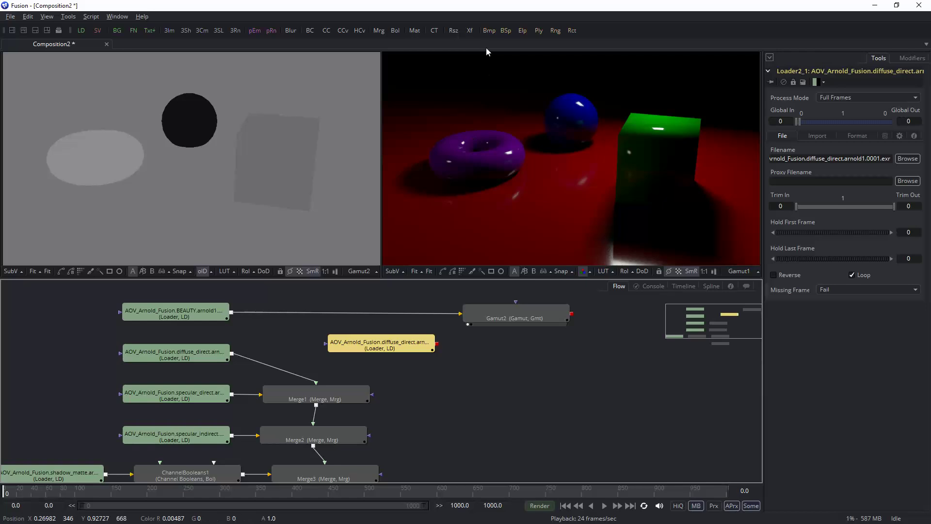
Mask the duplicated diffuse_direct loader with a Bitmap tool fed by the BEAUTY loader, and delete Gamut2
{"action": "left_click", "coordinate": [486, 31]}
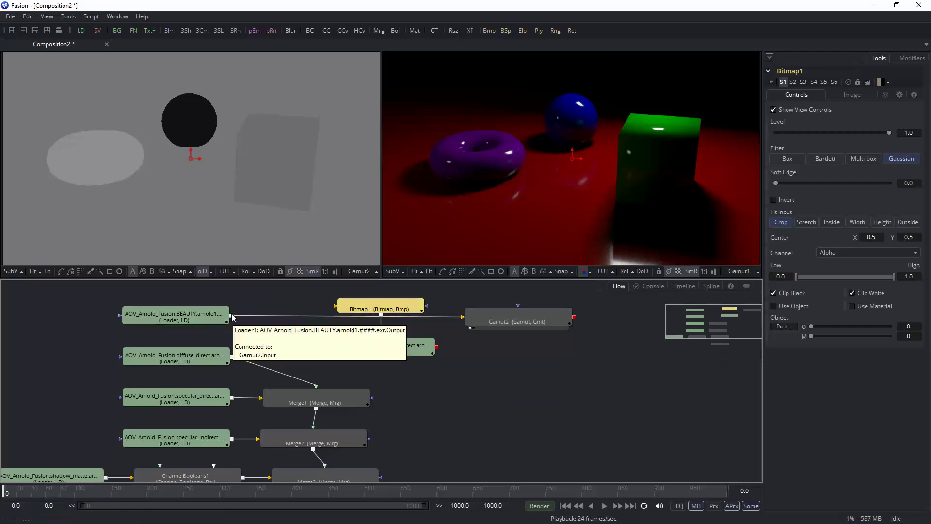
{"action": "left_click_drag", "start_coordinate": [233, 316], "coordinate": [372, 309]}
{"action": "left_click", "coordinate": [509, 322]}
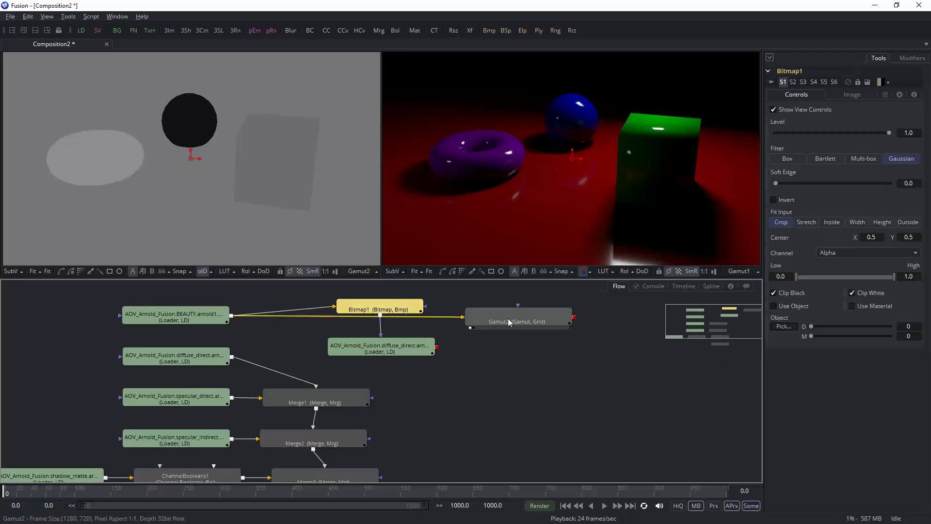
{"action": "key", "text": "Delete"}
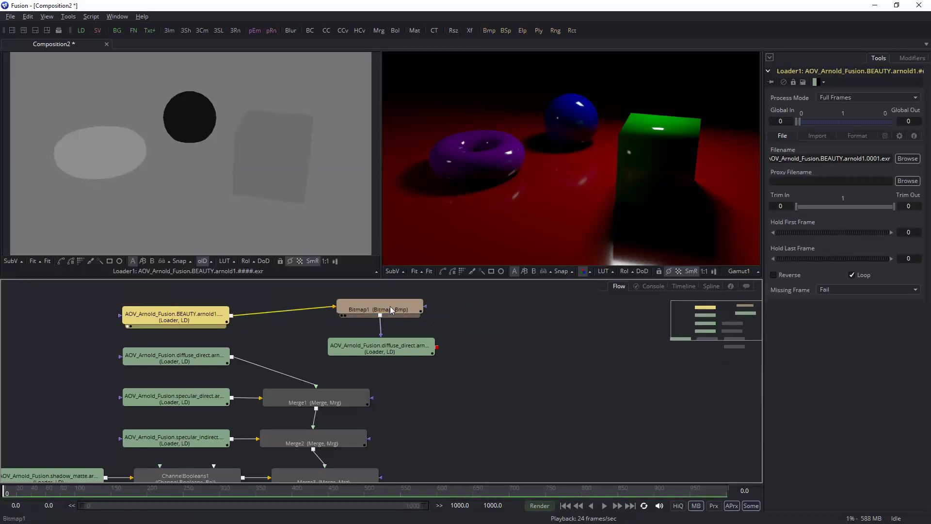
Enable Use Object in Bitmap1, pick the sphere in the Object ID view, and show the masked diffuse_direct copy in the second viewer
{"action": "left_click", "coordinate": [390, 310]}
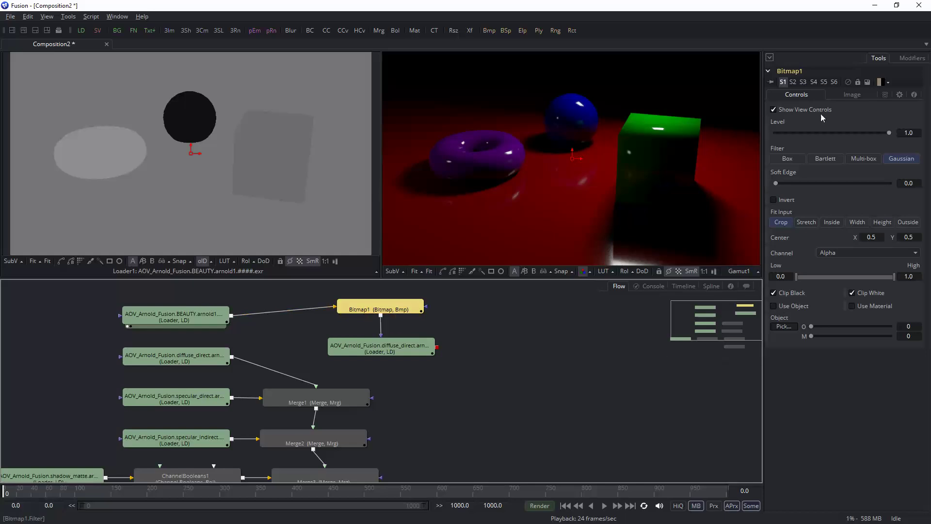
{"action": "left_click", "coordinate": [774, 307]}
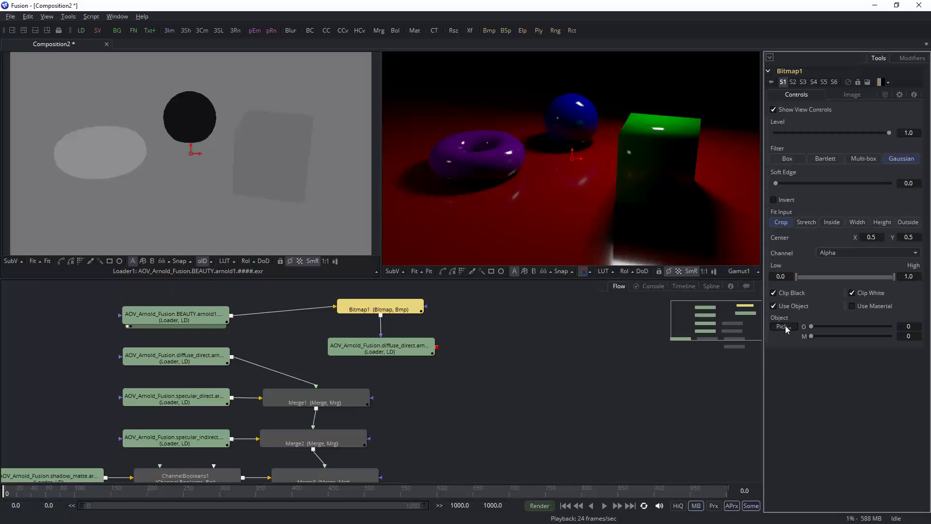
{"action": "left_click", "coordinate": [787, 327]}
{"action": "left_click_drag", "start_coordinate": [450, 291], "coordinate": [190, 120]}
{"action": "left_click", "coordinate": [376, 353]}
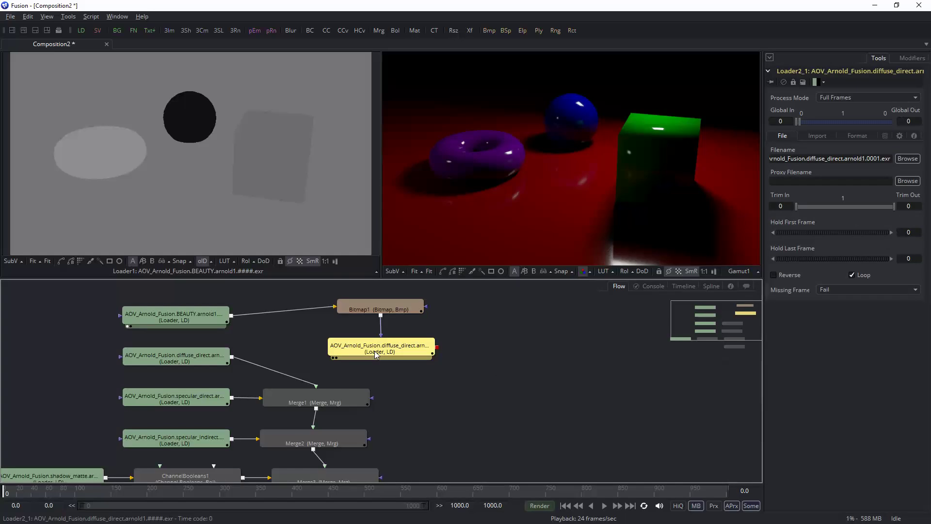
{"action": "key", "text": "2"}
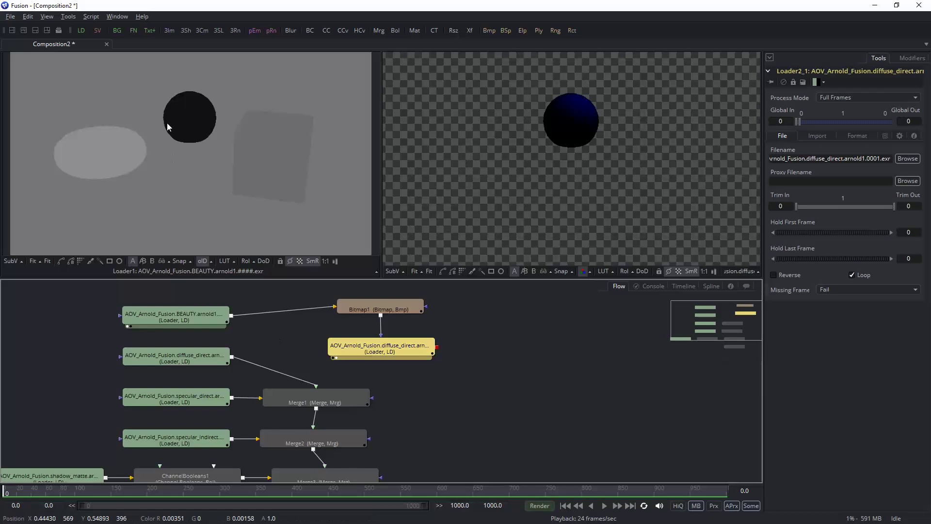
{"action": "left_click", "coordinate": [379, 309]}
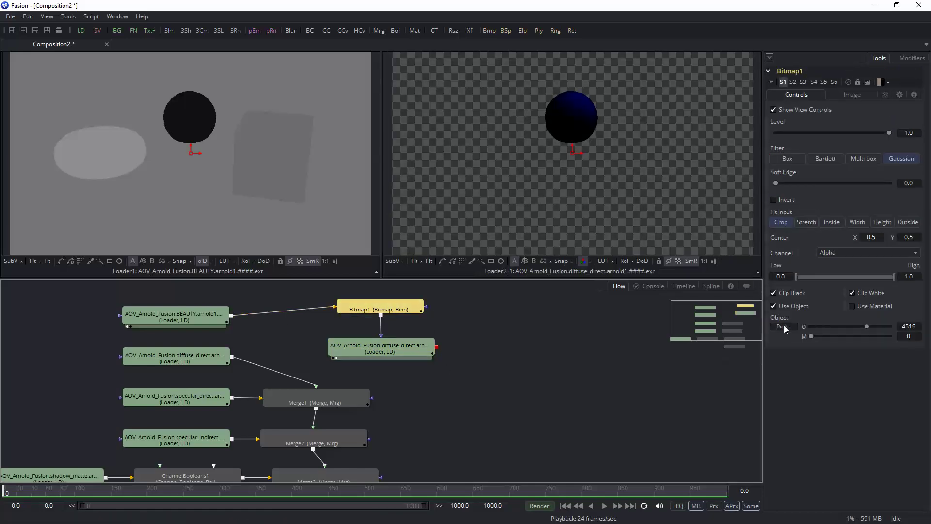
{"action": "left_click_drag", "start_coordinate": [786, 328], "coordinate": [192, 123]}
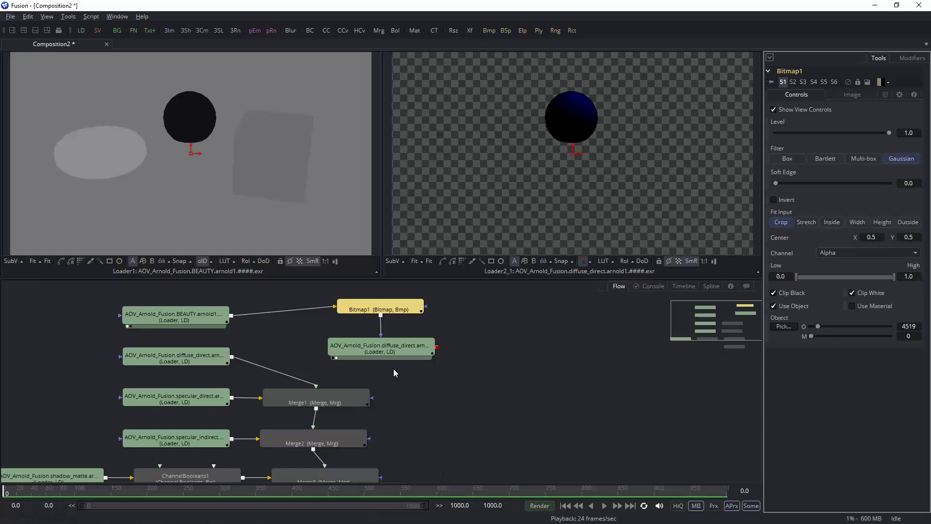
Add a Color Corrector tool after the masked diffuse_direct copy
{"action": "left_click", "coordinate": [399, 346]}
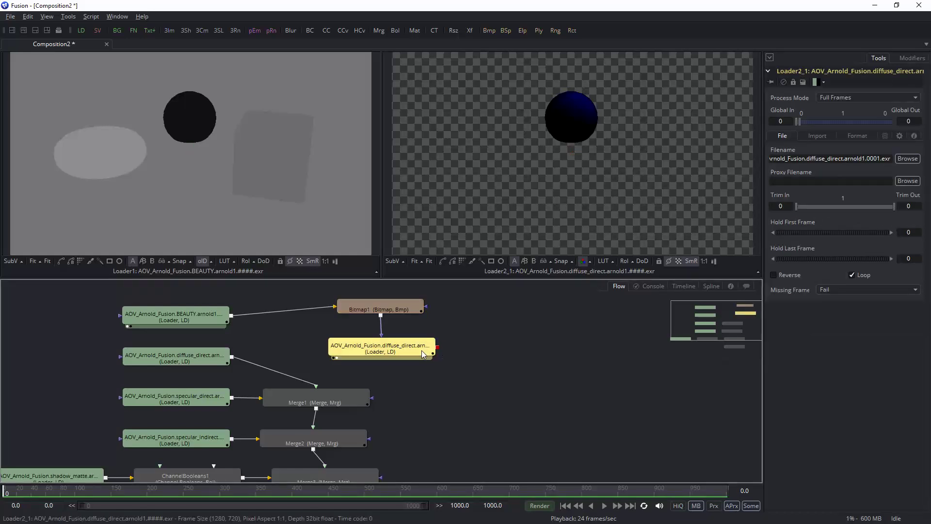
{"action": "key", "text": "ctrl+space"}
{"action": "type", "text": "cc"}
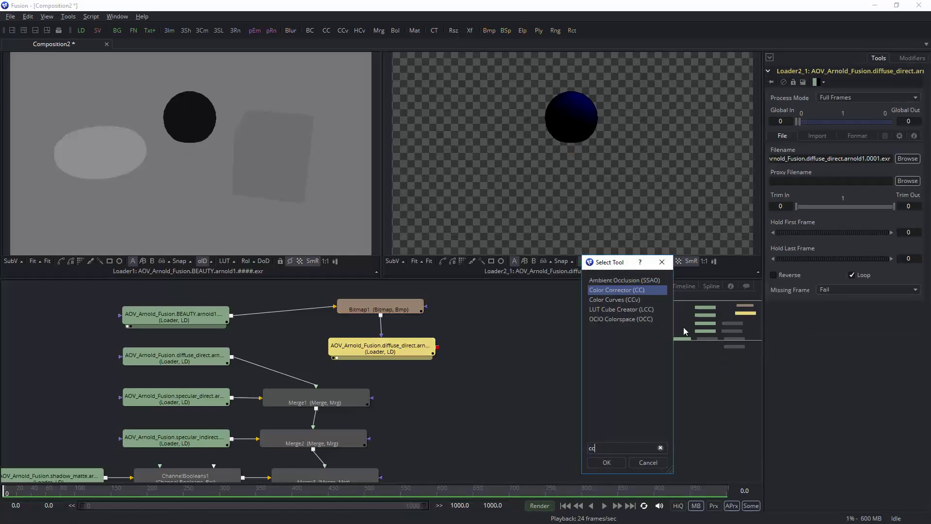
{"action": "left_click", "coordinate": [604, 461]}
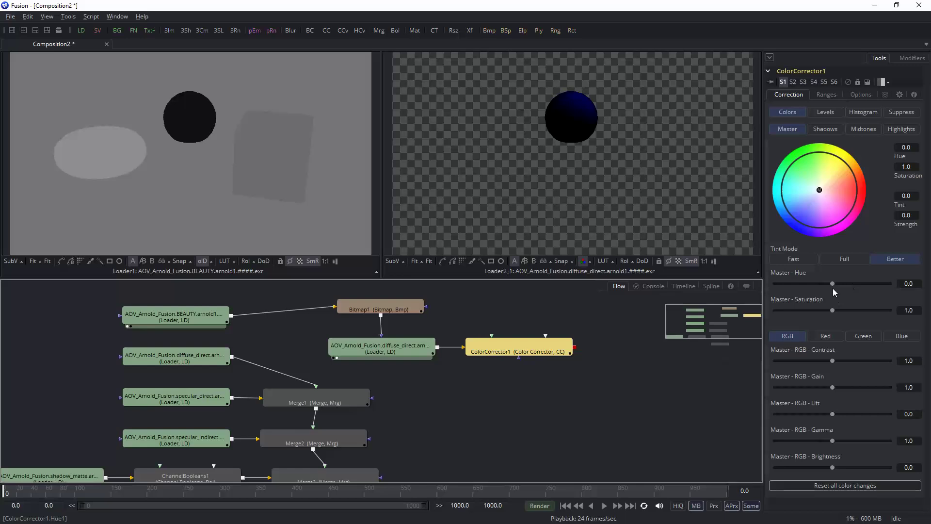
Show ColorCorrector1 in the second viewer and shift its Master Hue to about 0.34, turning the sphere red
{"action": "left_click_drag", "start_coordinate": [834, 282], "coordinate": [860, 282]}
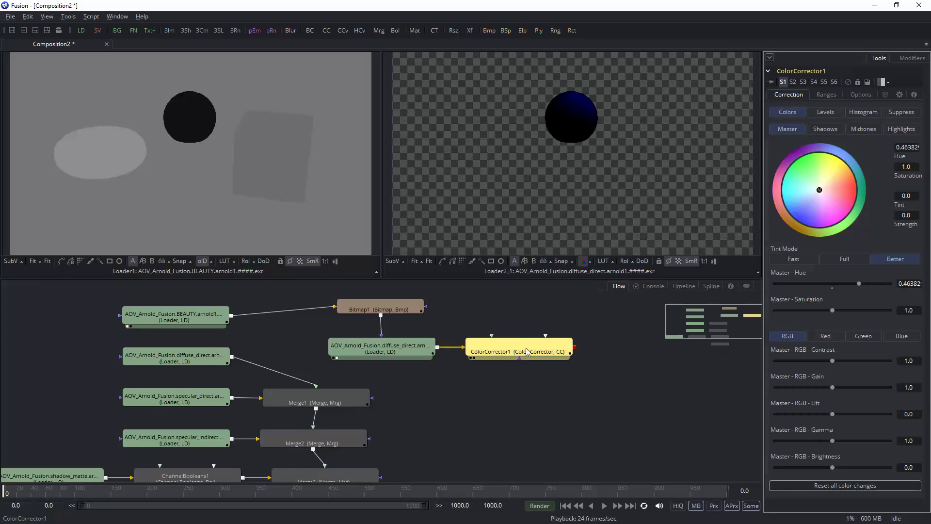
{"action": "key", "text": "2"}
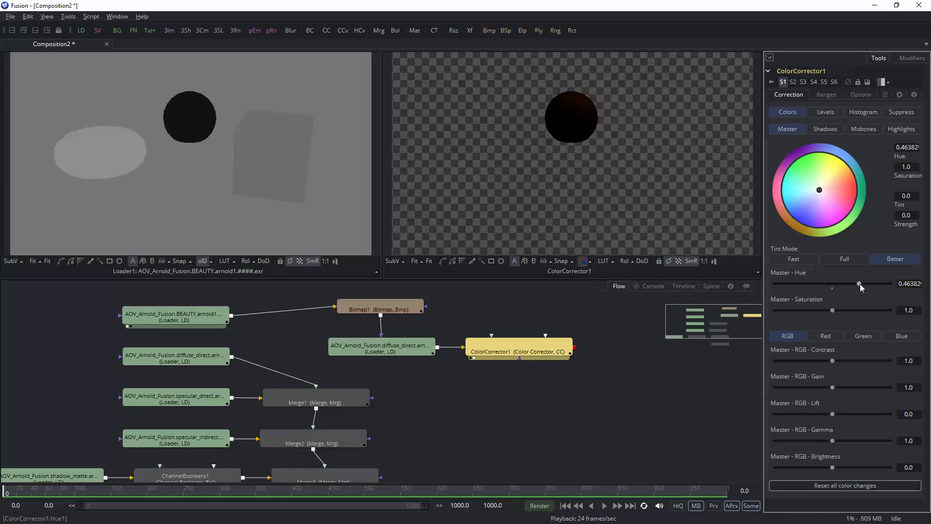
{"action": "left_click_drag", "start_coordinate": [860, 284], "coordinate": [854, 282]}
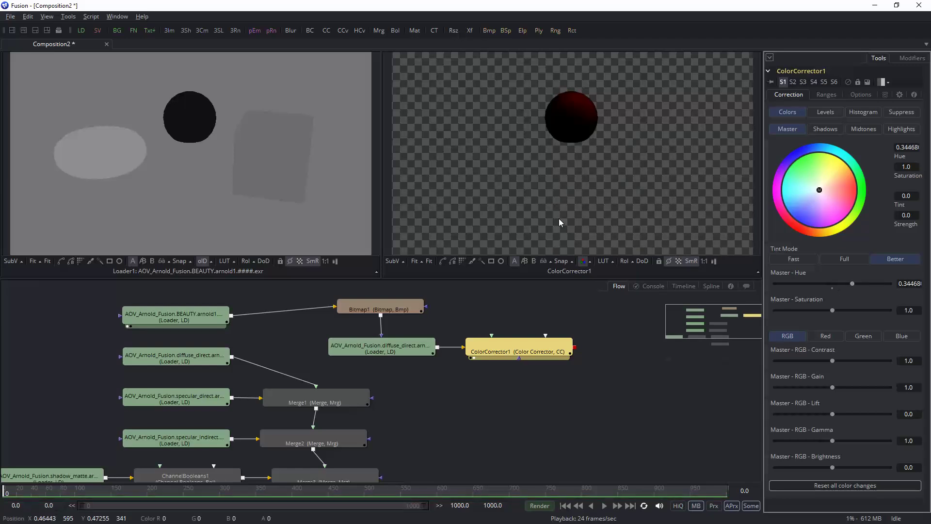
Try feeding ColorCorrector1 into Merge1's foreground in place of the original diffuse_direct loader, and view Merge1 in the second viewer
{"action": "middle_click_drag", "start_coordinate": [526, 449], "coordinate": [533, 422]}
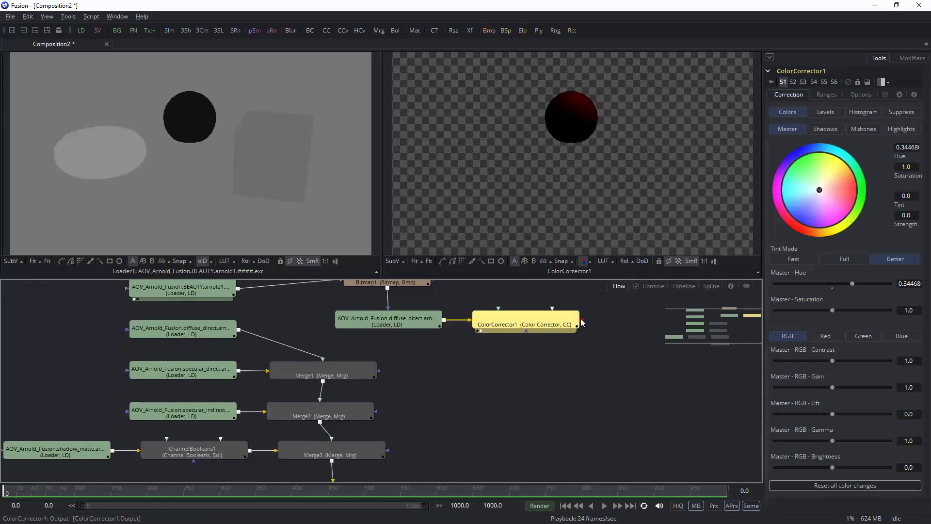
{"action": "left_click_drag", "start_coordinate": [582, 322], "coordinate": [323, 364]}
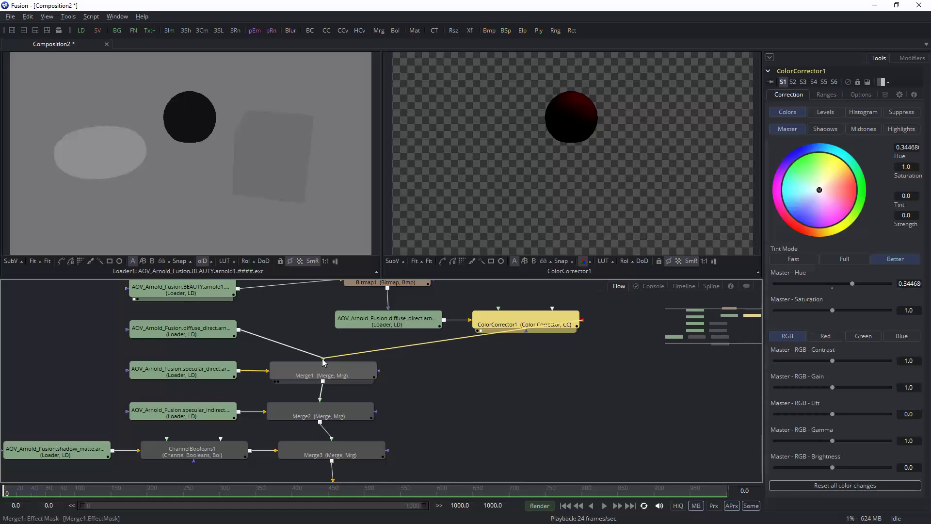
{"action": "left_click", "coordinate": [327, 367]}
{"action": "key", "text": "2"}
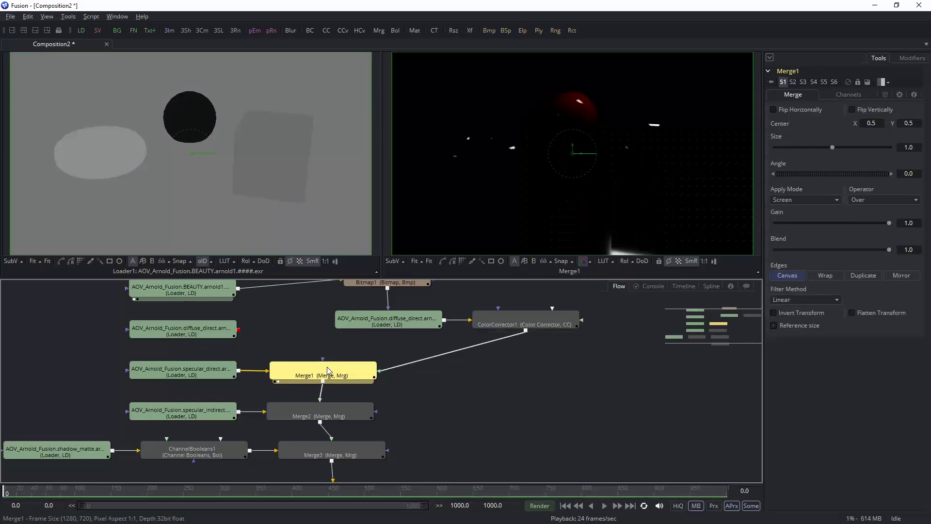
Show the final Gamut1 output in the second viewer to check the composite
{"action": "scroll", "coordinate": [488, 365], "scroll_direction": "down", "scroll_amount": 3}
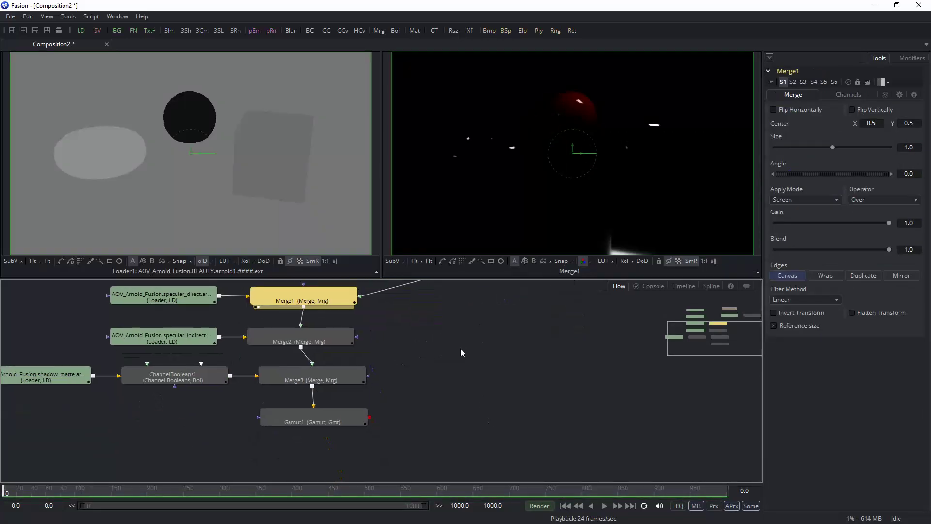
{"action": "left_click", "coordinate": [322, 411]}
{"action": "key", "text": "2"}
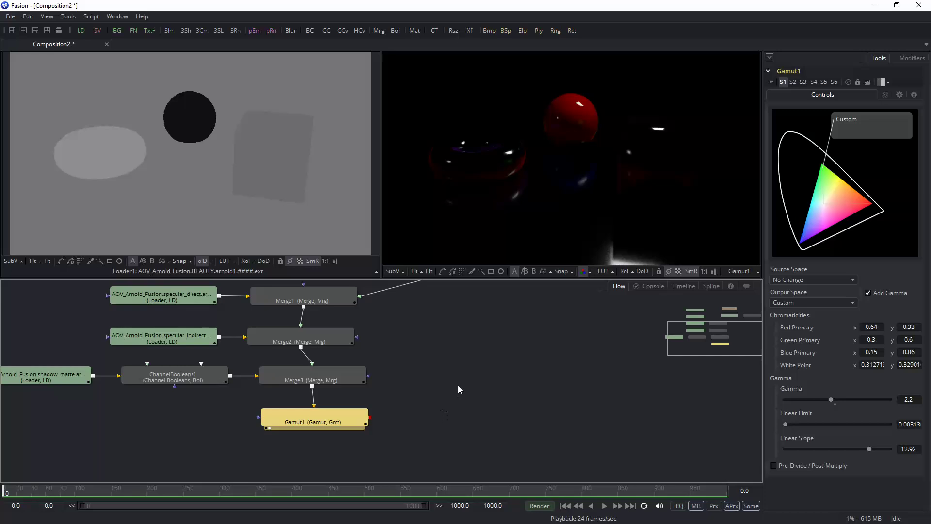
Move Bitmap1, the diffuse_direct copy and ColorCorrector1 together closer to the column of loaders
{"action": "middle_click_drag", "start_coordinate": [458, 385], "coordinate": [454, 420]}
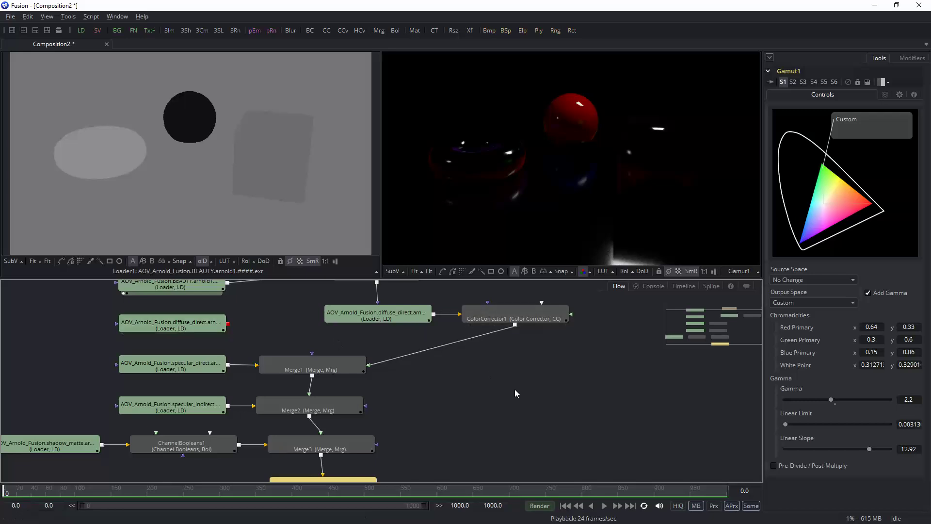
{"action": "mouse_move", "coordinate": [514, 389]}
{"action": "middle_mouse_down"}
{"action": "mouse_move", "coordinate": [519, 411]}
{"action": "mouse_move", "coordinate": [509, 385]}
{"action": "mouse_move", "coordinate": [517, 364]}
{"action": "mouse_move", "coordinate": [523, 403]}
{"action": "middle_mouse_up"}
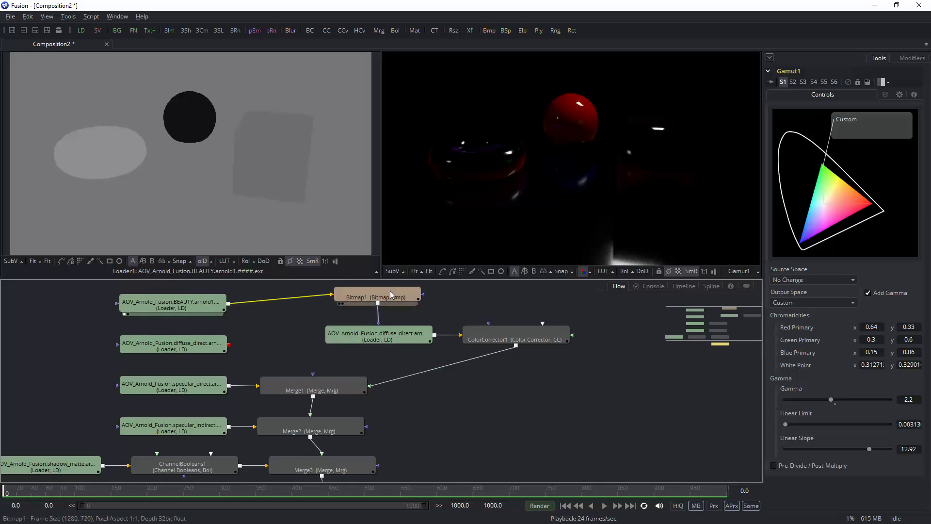
{"action": "left_click_drag", "start_coordinate": [567, 296], "coordinate": [330, 348]}
{"action": "left_click_drag", "start_coordinate": [381, 299], "coordinate": [305, 301]}
{"action": "left_click", "coordinate": [305, 301]}
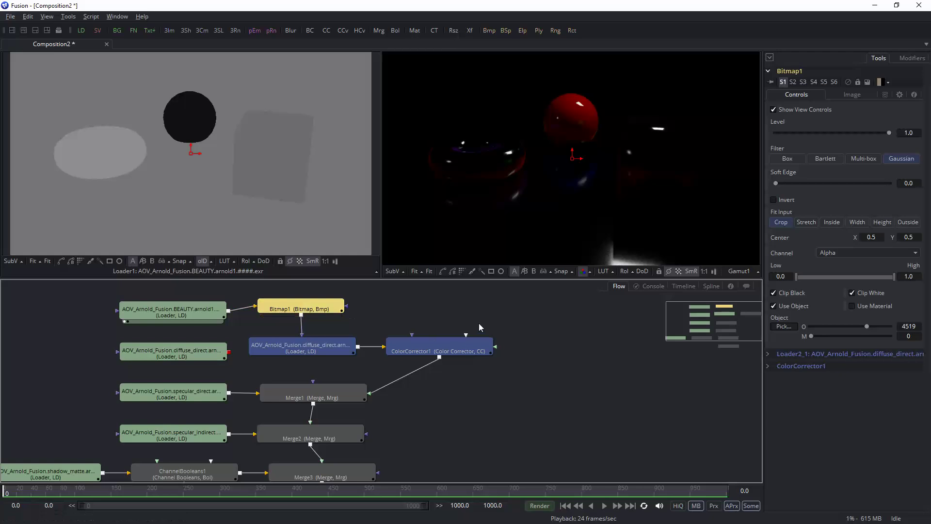
Reconnect the original diffuse_direct loader to Merge1's foreground, replacing the ColorCorrector1 connection
{"action": "left_click_drag", "start_coordinate": [228, 353], "coordinate": [324, 377]}
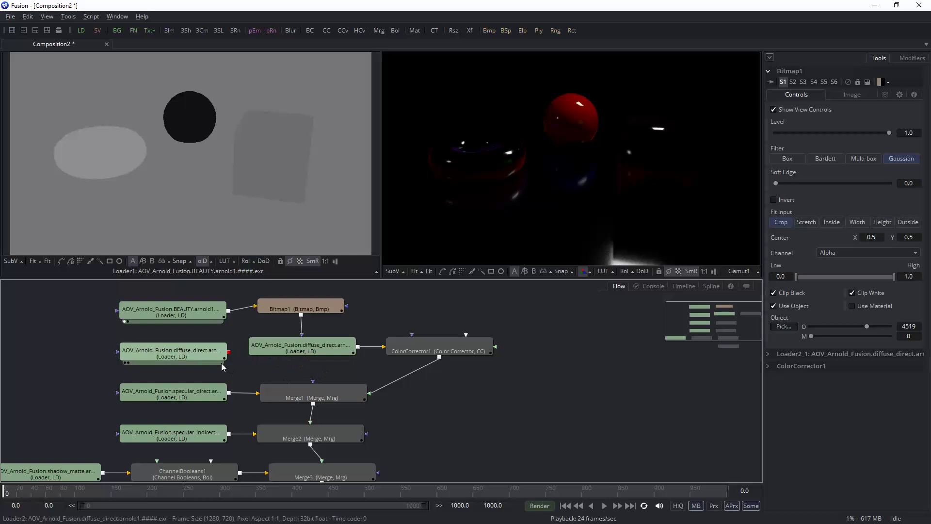
{"action": "left_click_drag", "start_coordinate": [230, 353], "coordinate": [368, 396]}
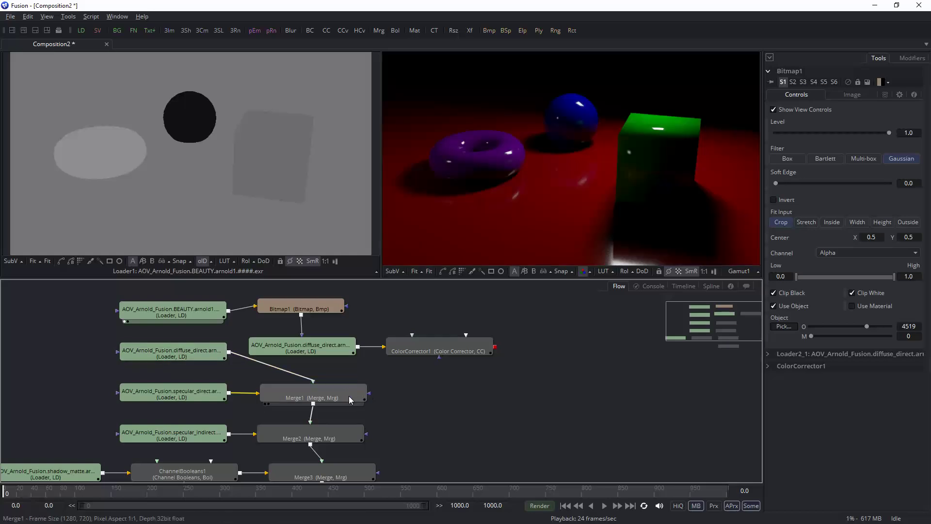
{"action": "left_click", "coordinate": [352, 399]}
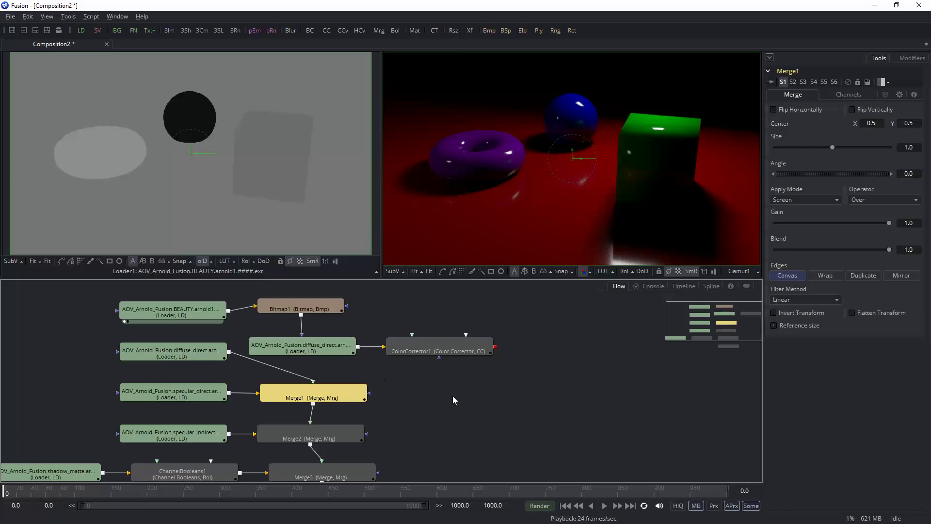
Enlarge the flow area by reducing the viewers' height so the whole node tree fits
{"action": "middle_click_drag", "start_coordinate": [454, 395], "coordinate": [473, 380]}
{"action": "left_click_drag", "start_coordinate": [365, 276], "coordinate": [365, 208]}
{"action": "middle_click_drag", "start_coordinate": [564, 399], "coordinate": [626, 402]}
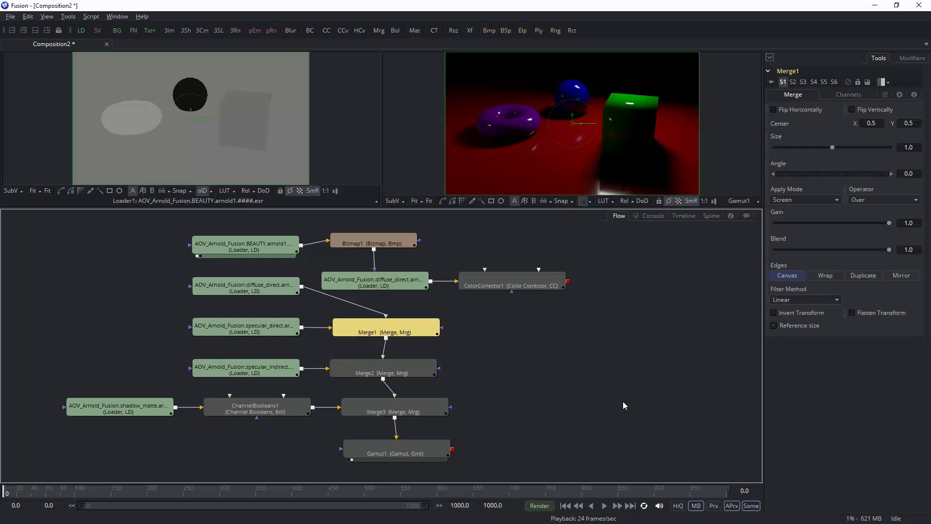